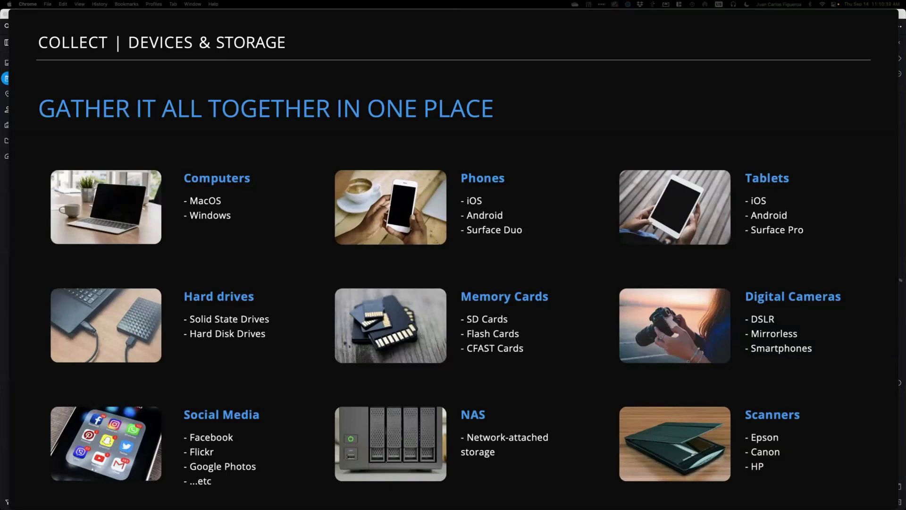
- Switch to Mylio Photos in full screen and review the photo and video sources offered by Guided Import, closing it without adding media
key("super+Tab")
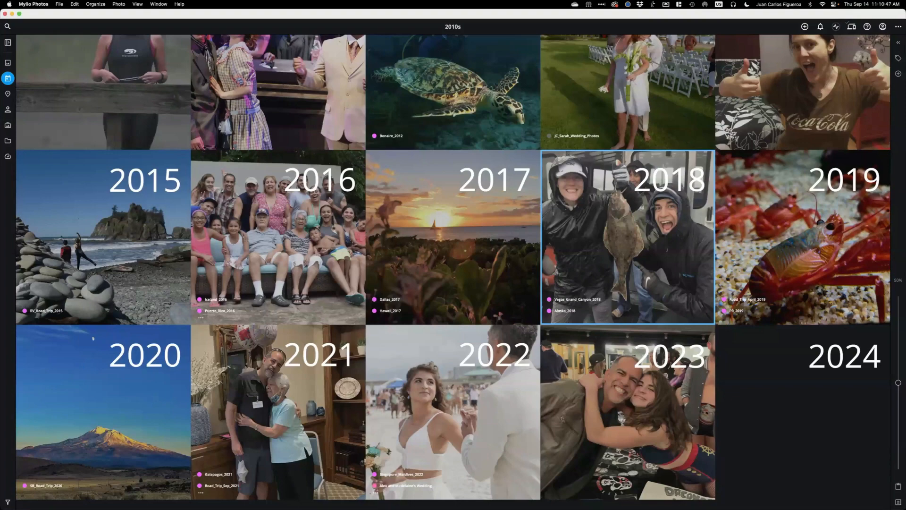
key("ctrl+super+f")
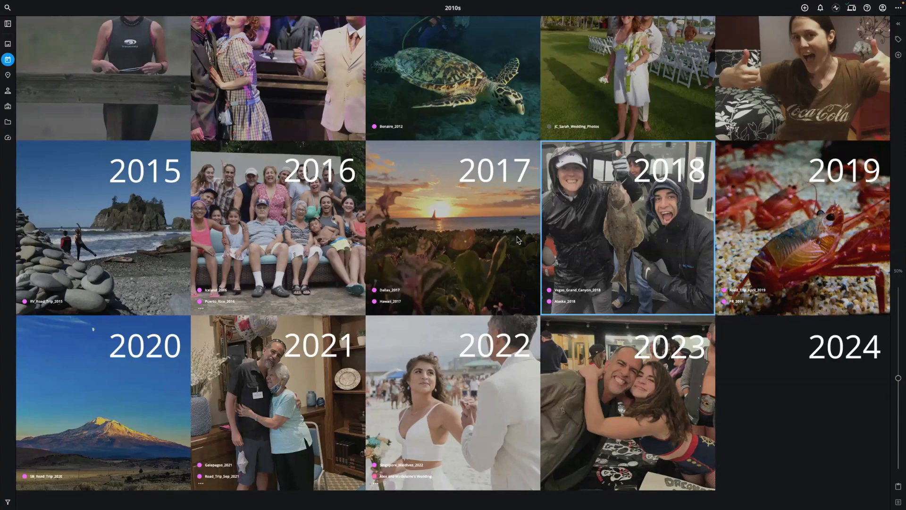
mouse_move(114, 4)
left_click(59, 4)
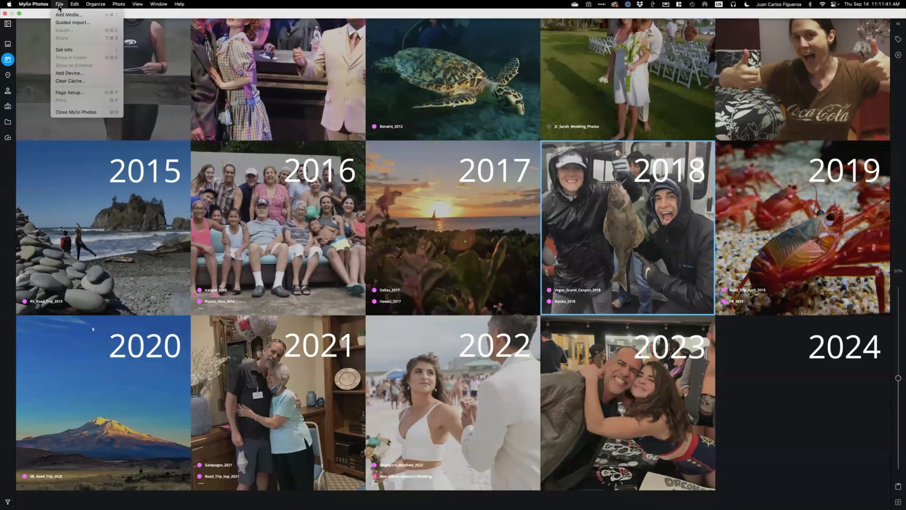
left_click(78, 23)
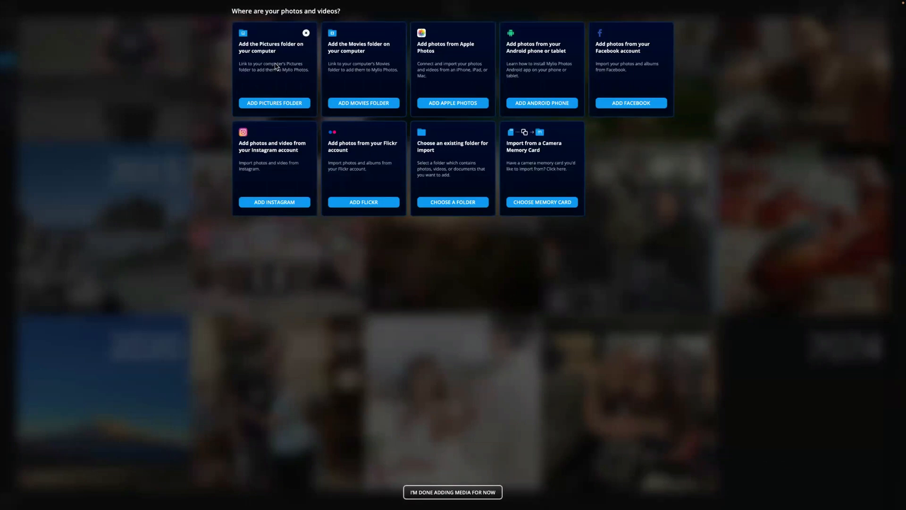
left_click(462, 494)
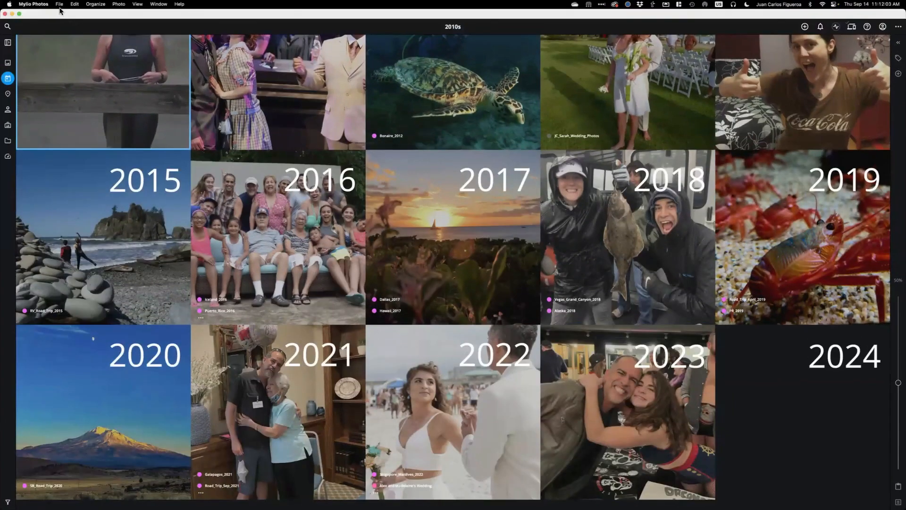
left_click(59, 3)
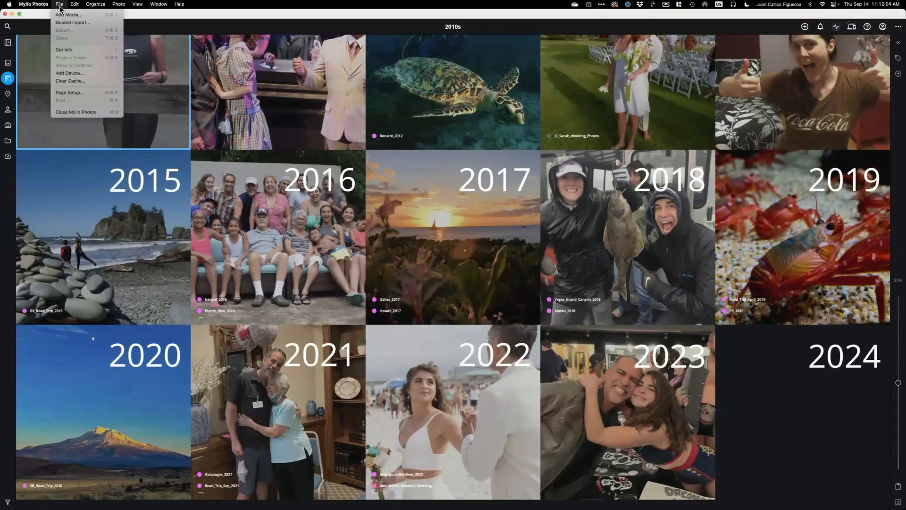
left_click(78, 23)
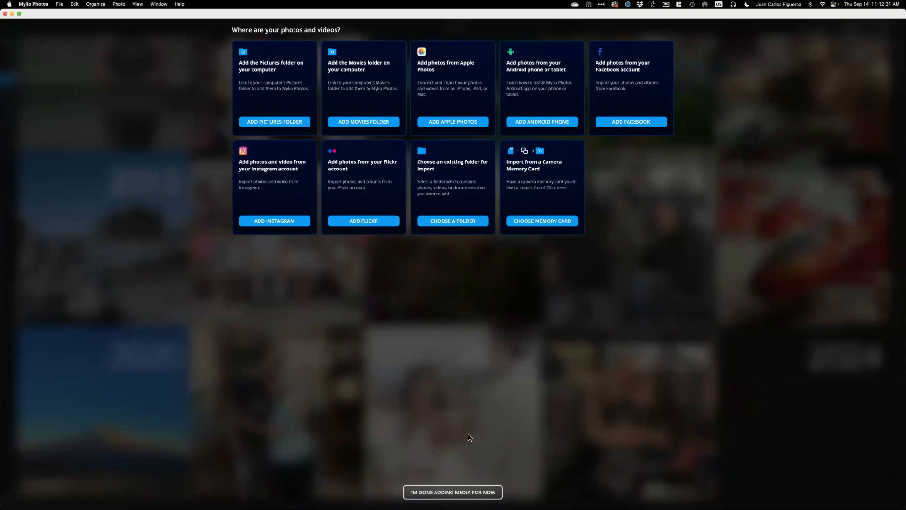
left_click(459, 496)
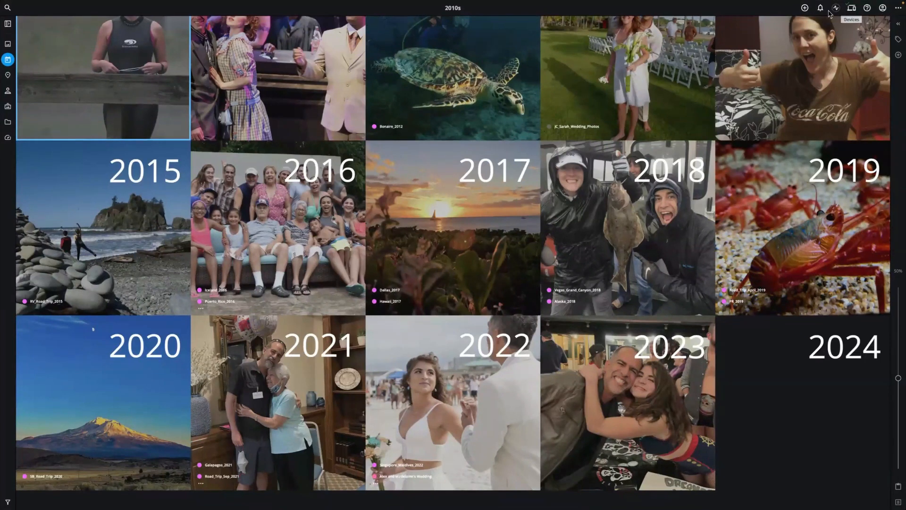
- View the folder chooser for adding media accessible from this device and cancel without selecting a folder
left_click(805, 9)
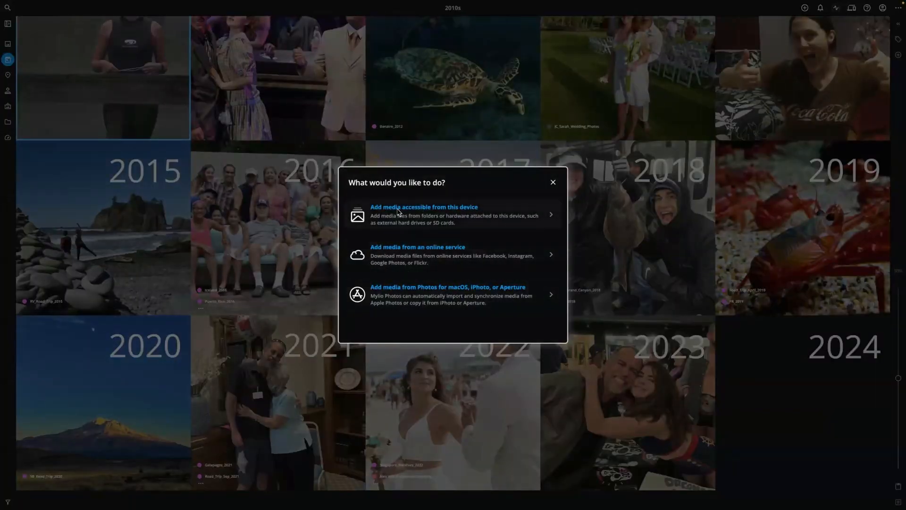
left_click(397, 212)
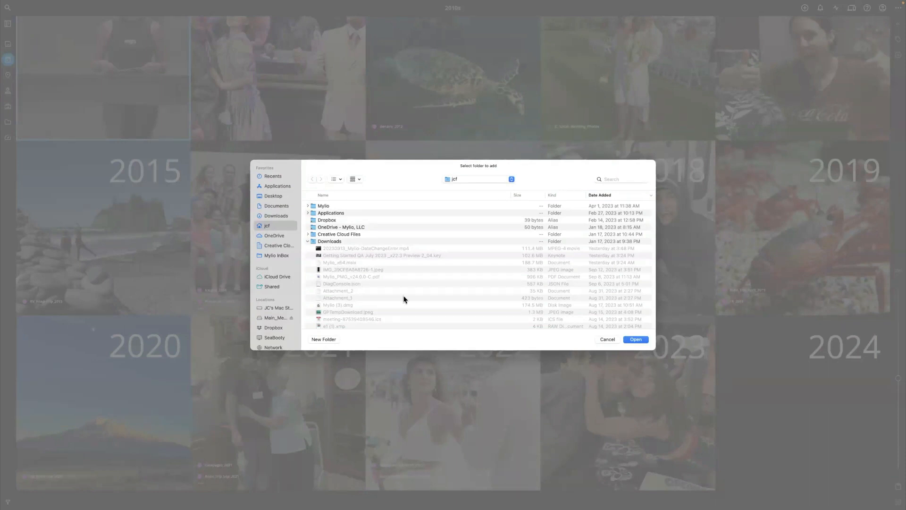
left_click(610, 341)
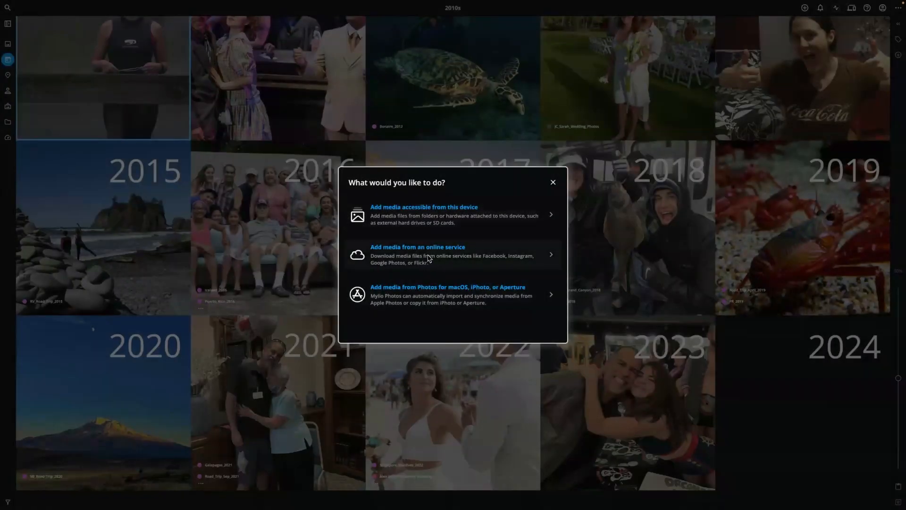
- Examine the online services available for importing media and the Photos for macOS, iPhoto or Aperture option, closing the add-media dialog
left_click(429, 256)
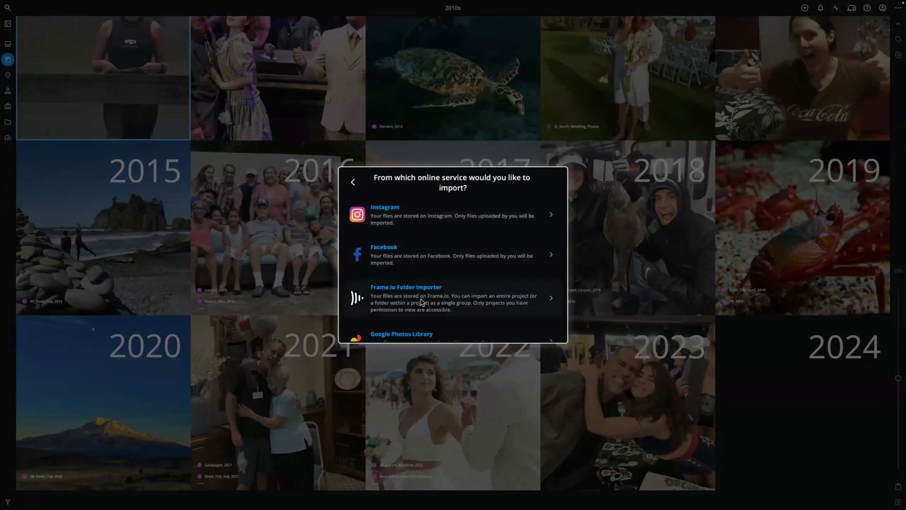
scroll(421, 299, "down", 1)
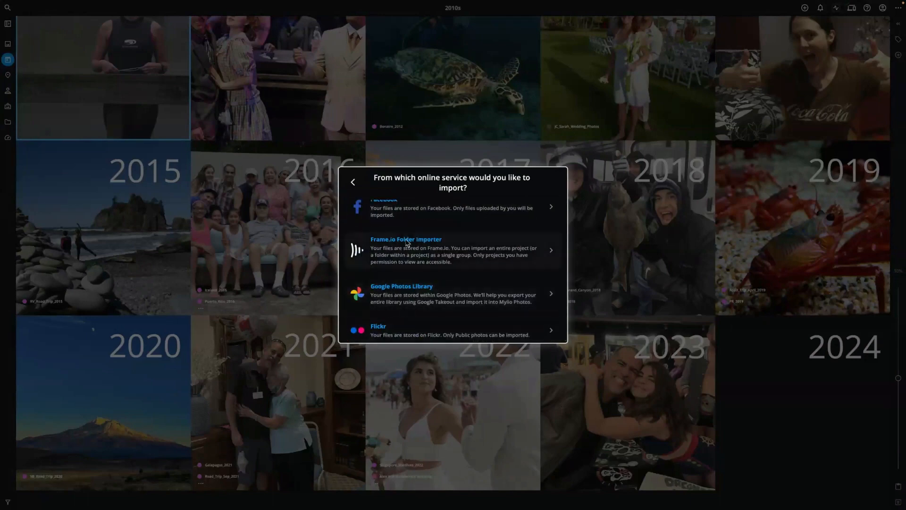
scroll(421, 306, "up", 1)
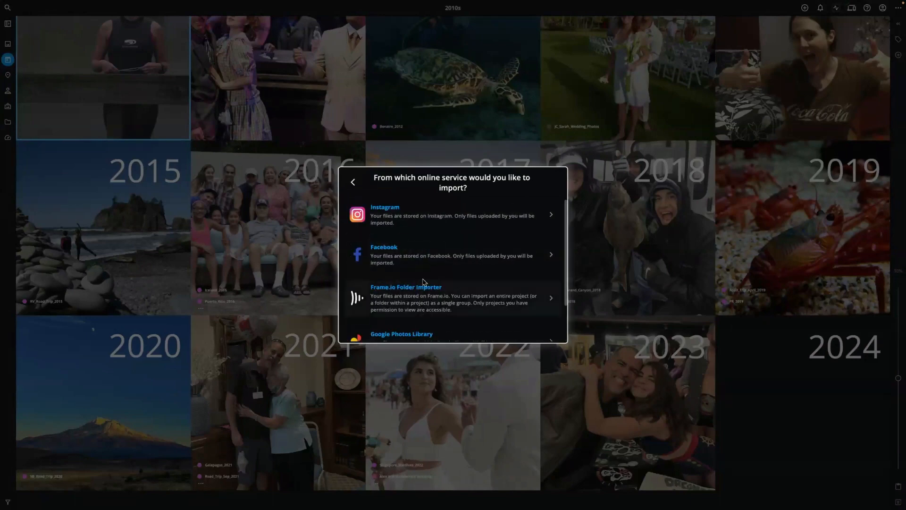
left_click(353, 183)
left_click(553, 183)
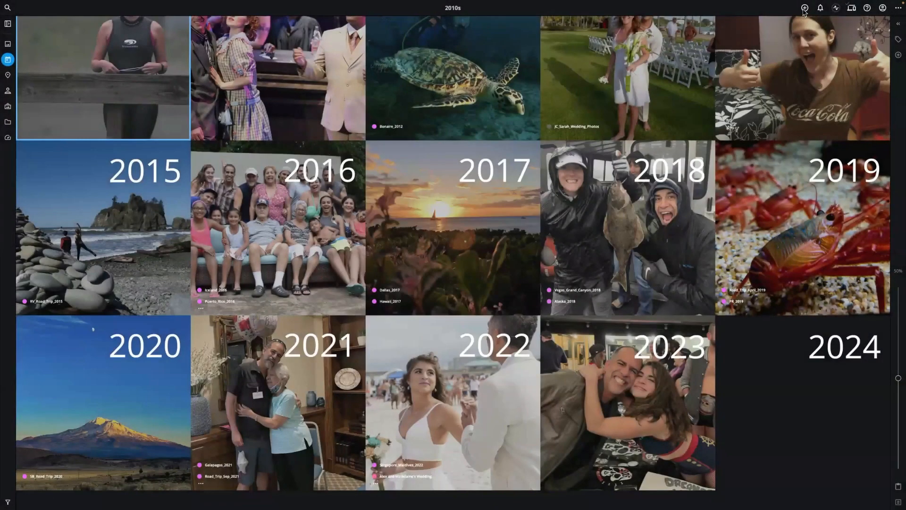
left_click(805, 7)
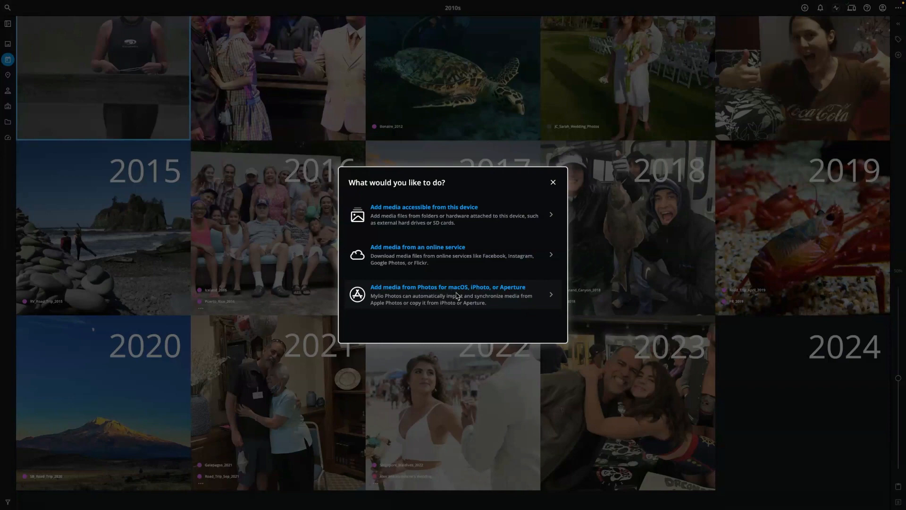
left_click(553, 183)
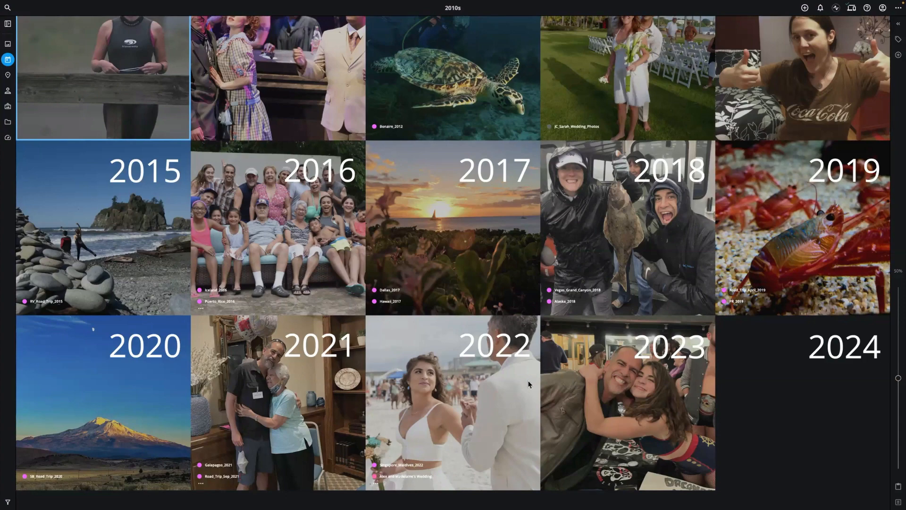
- Examine the calendar's yearly photo covers from the 2010s back to the 1940s
scroll(438, 290, "up", 5)
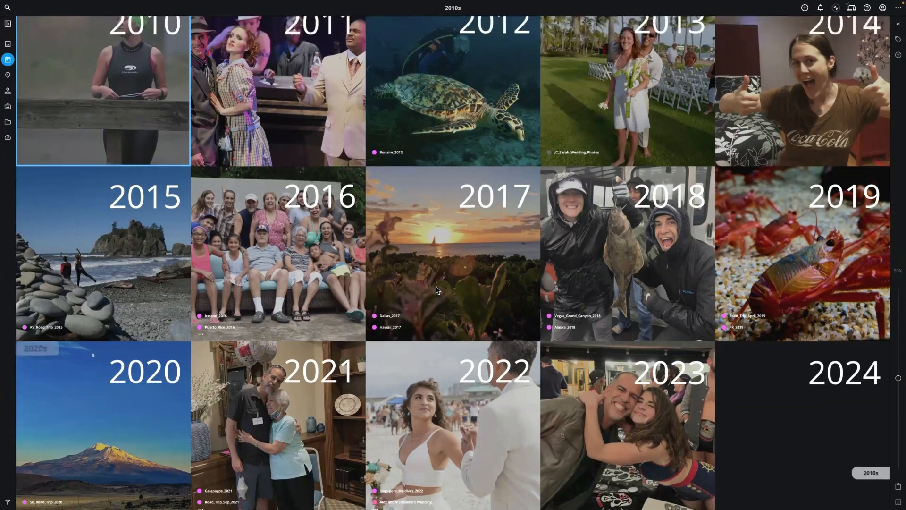
scroll(439, 290, "up", 3)
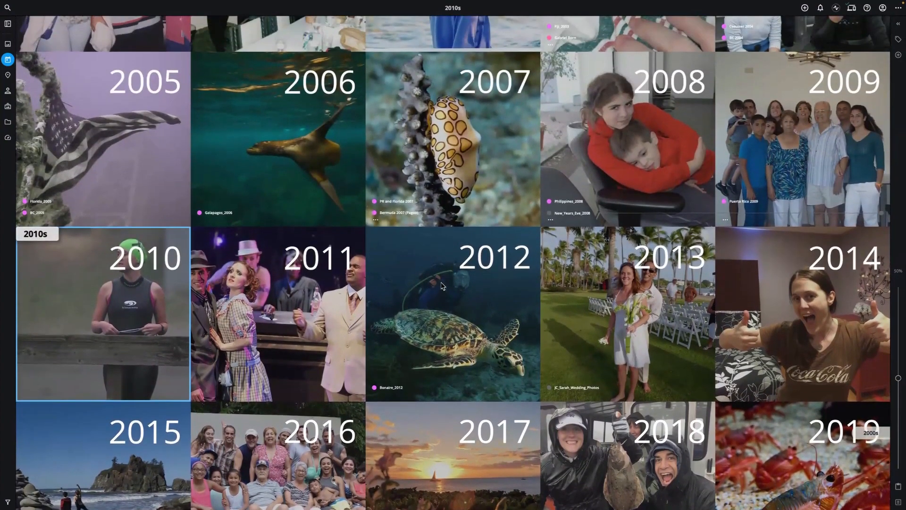
scroll(442, 286, "up", 2)
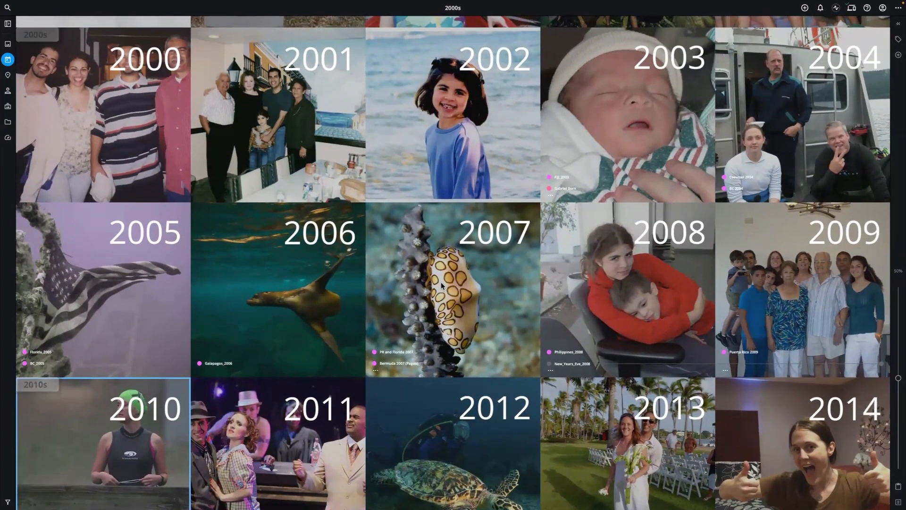
scroll(441, 281, "up", 2)
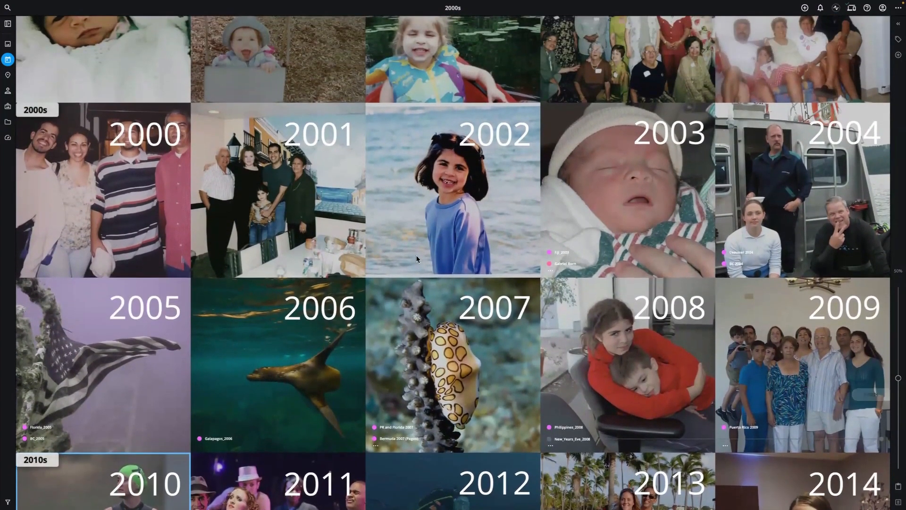
scroll(417, 259, "up", 4)
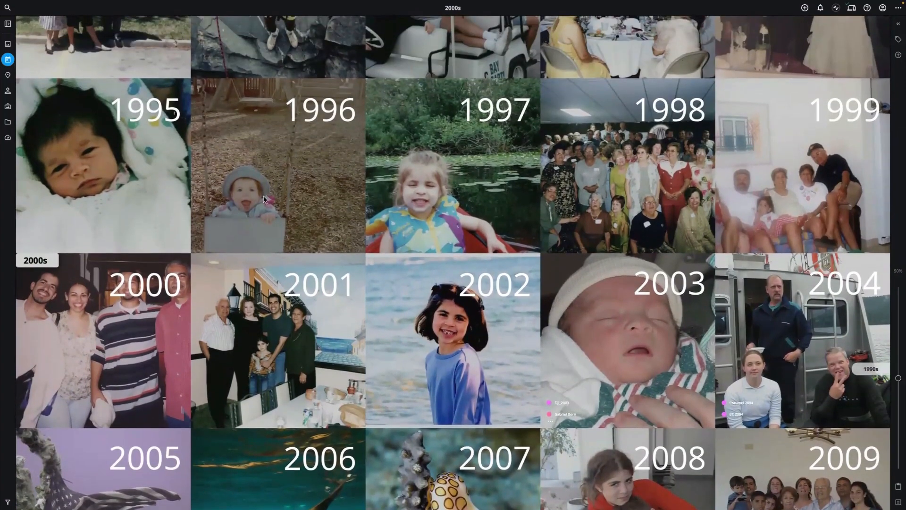
scroll(453, 240, "up", 7)
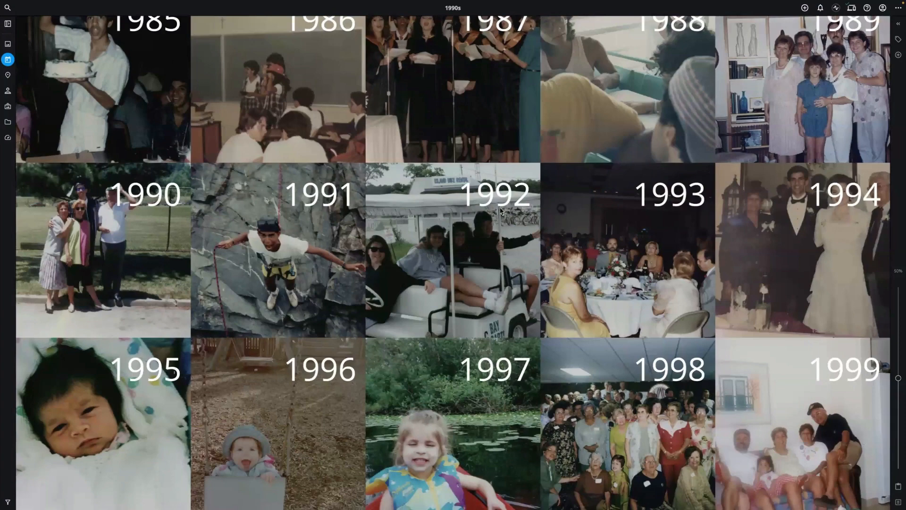
scroll(355, 219, "up", 3)
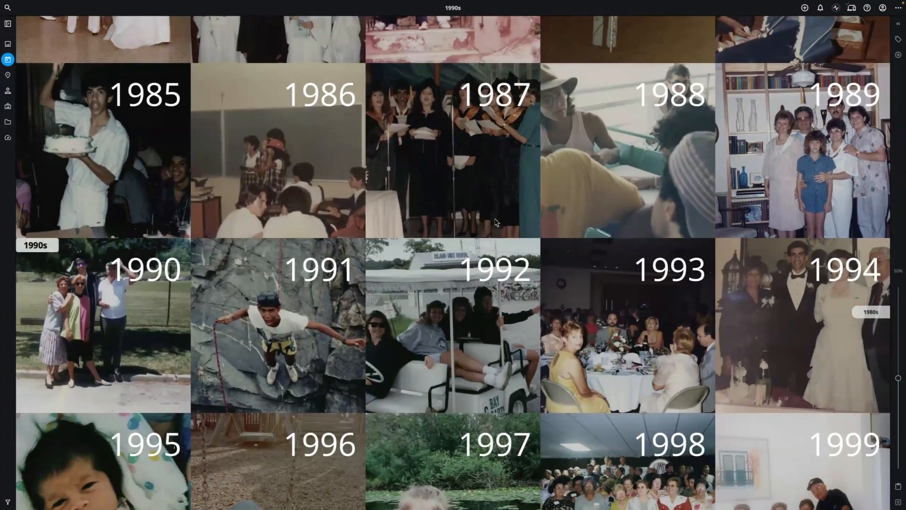
scroll(508, 207, "up", 6)
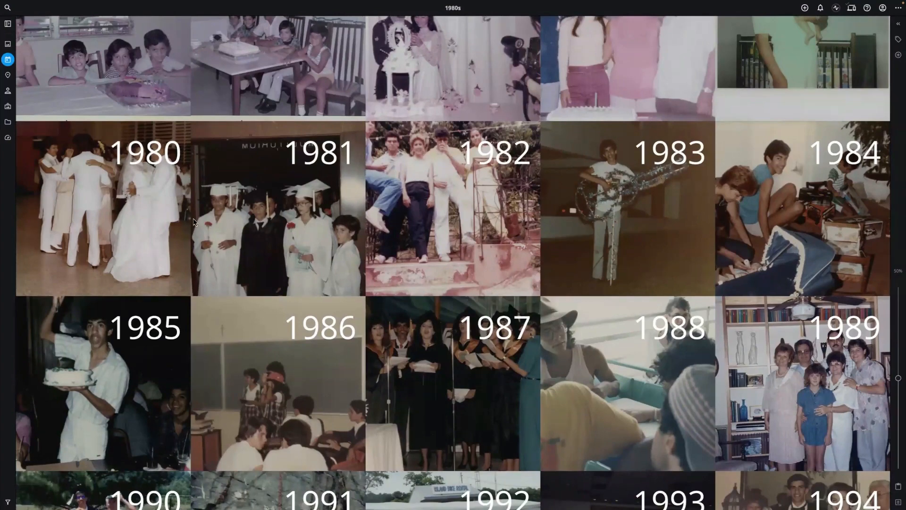
scroll(278, 225, "up", 2)
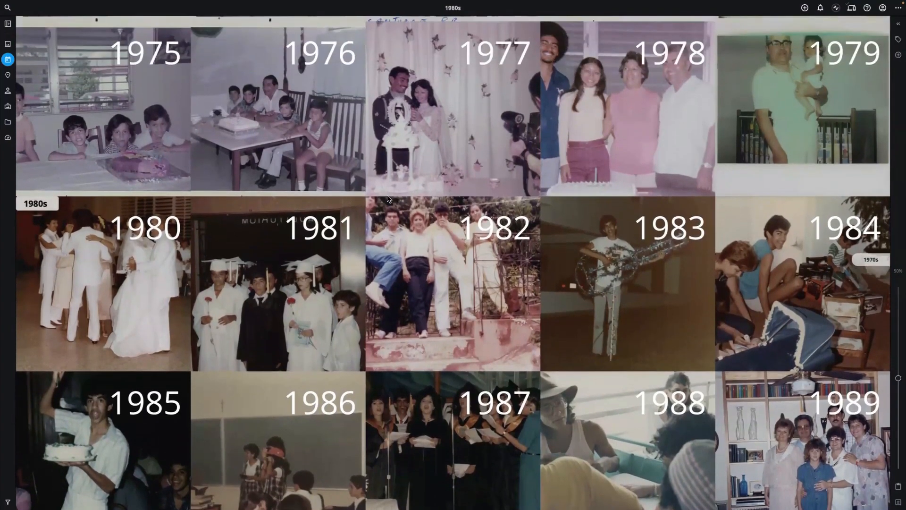
scroll(424, 177, "up", 5)
scroll(461, 278, "up", 6)
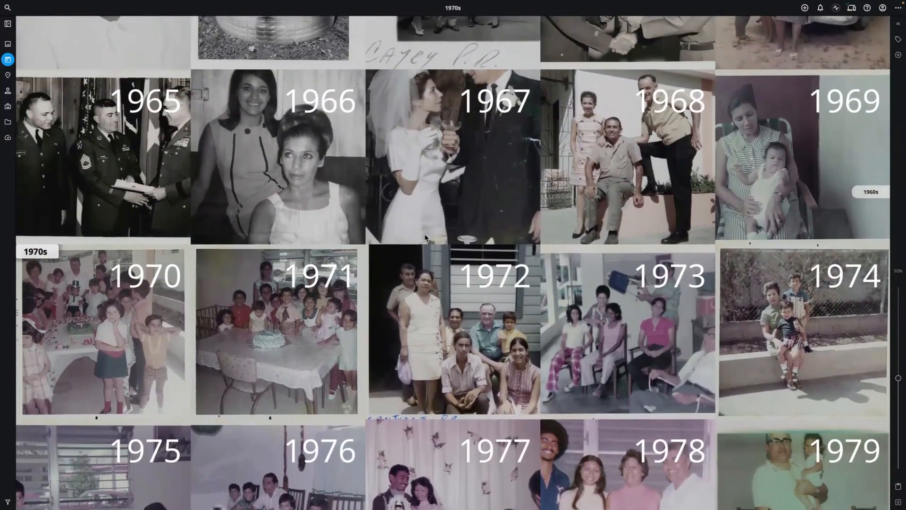
scroll(434, 232, "up", 2)
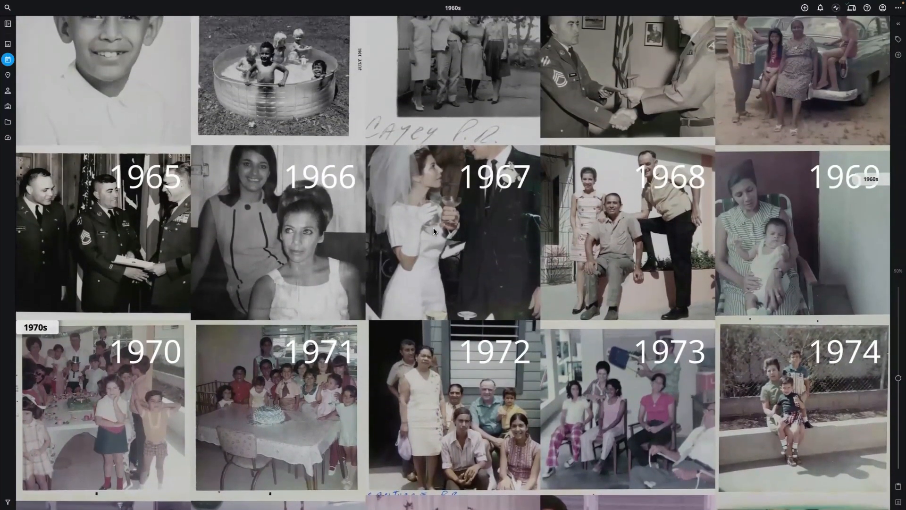
scroll(433, 228, "up", 2)
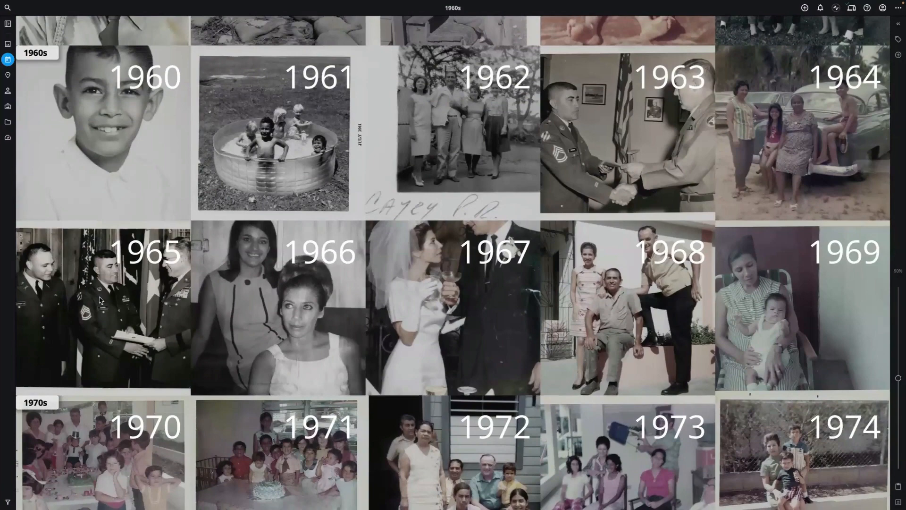
scroll(770, 182, "up", 2)
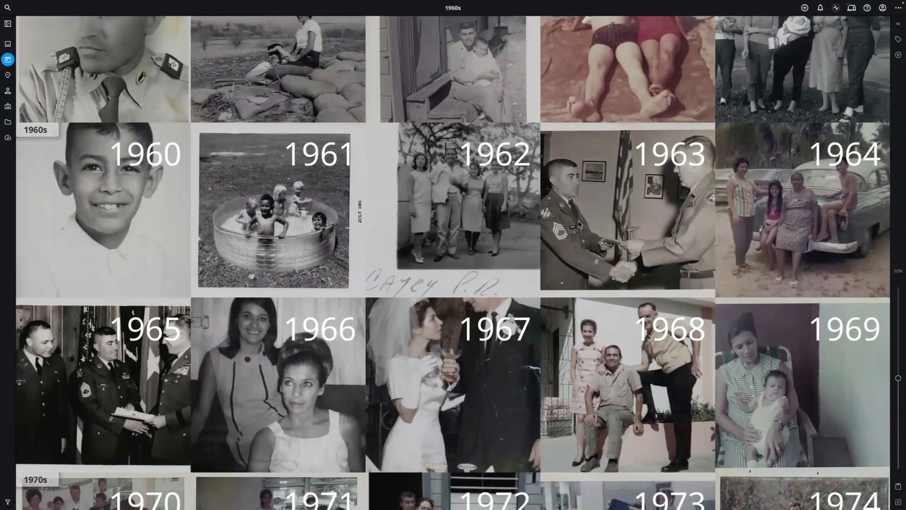
scroll(533, 219, "up", 3)
scroll(534, 220, "up", 4)
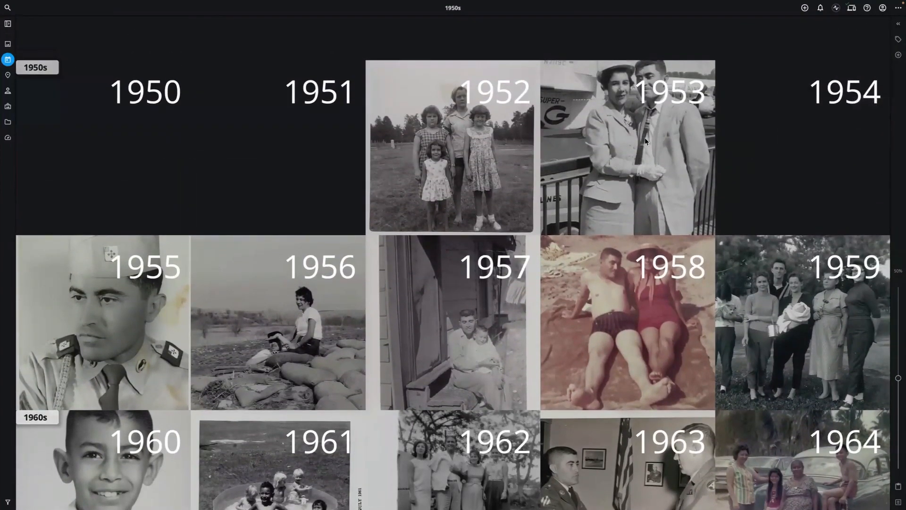
scroll(628, 157, "up", 1)
scroll(627, 160, "up", 9)
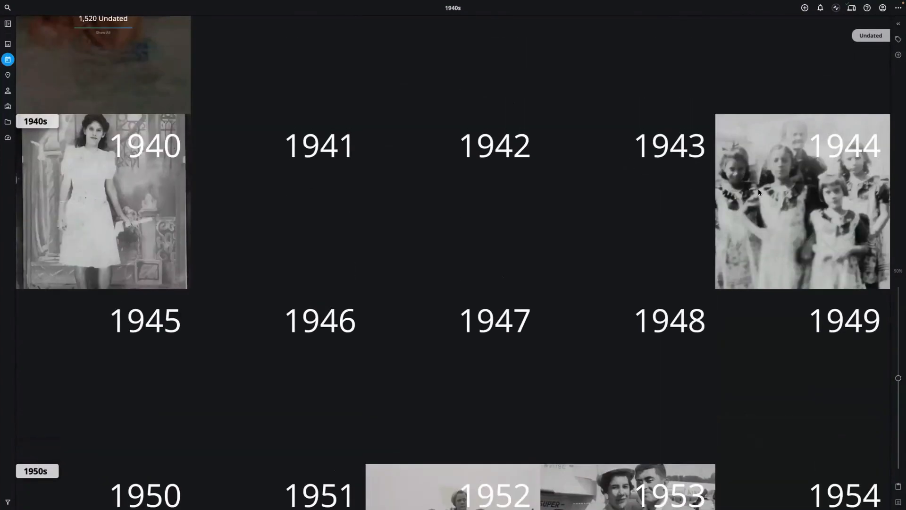
- View the June 23, 1944 group photo at full size from the calendar and return to the yearly overview
left_click(760, 189)
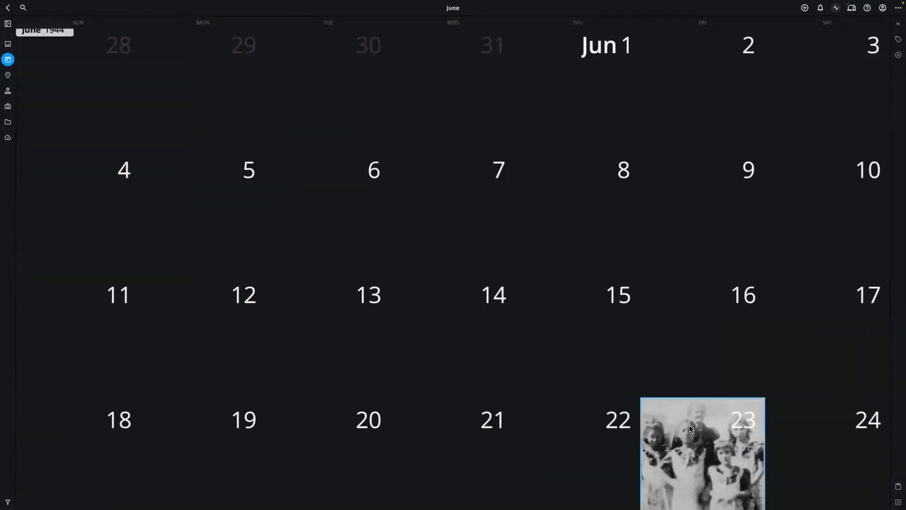
left_click(656, 411)
left_click(119, 86)
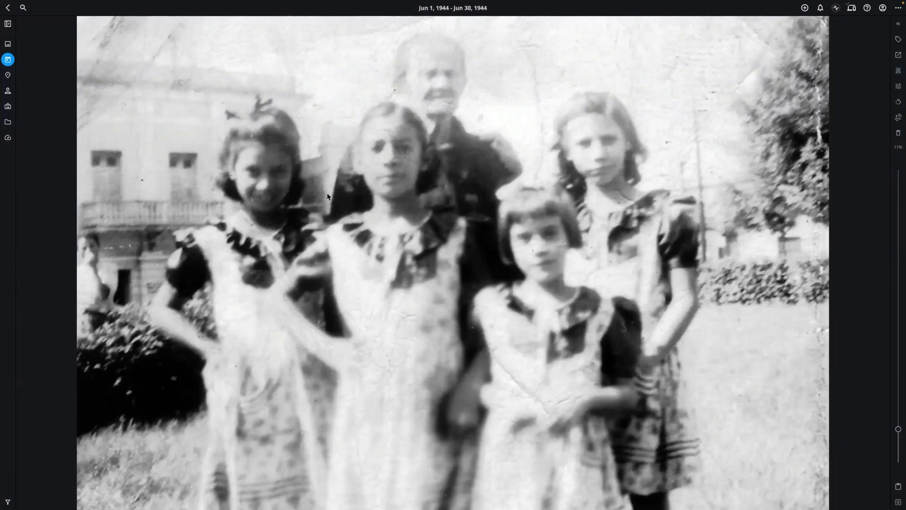
scroll(328, 197, "down", 10)
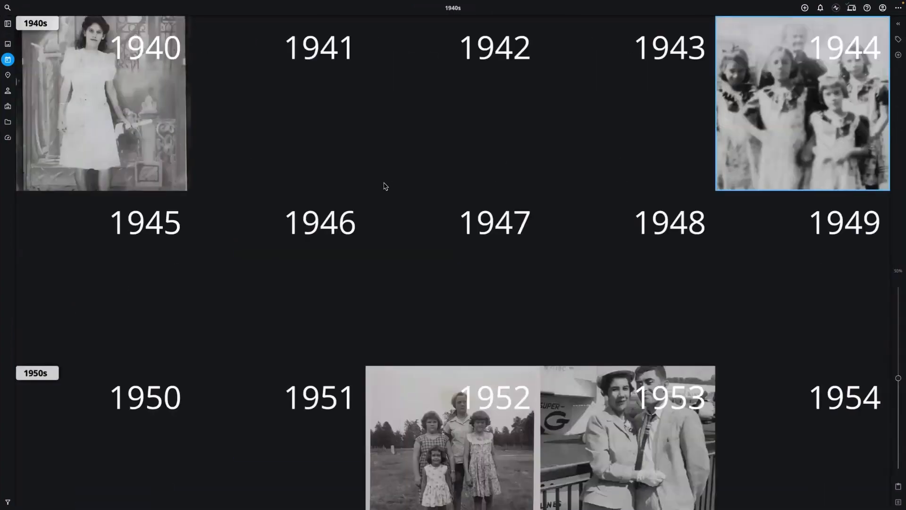
- Go from the 1940s to the 2010s in the calendar's yearly overview and open the year 2018
scroll(385, 187, "down", 10)
scroll(383, 185, "down", 10)
scroll(385, 186, "down", 10)
scroll(384, 187, "down", 10)
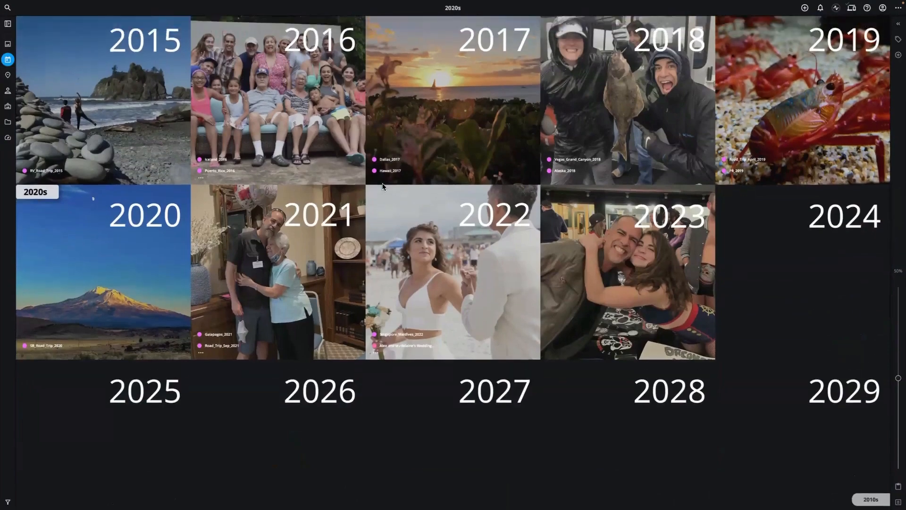
scroll(621, 152, "up", 1)
left_click(621, 152)
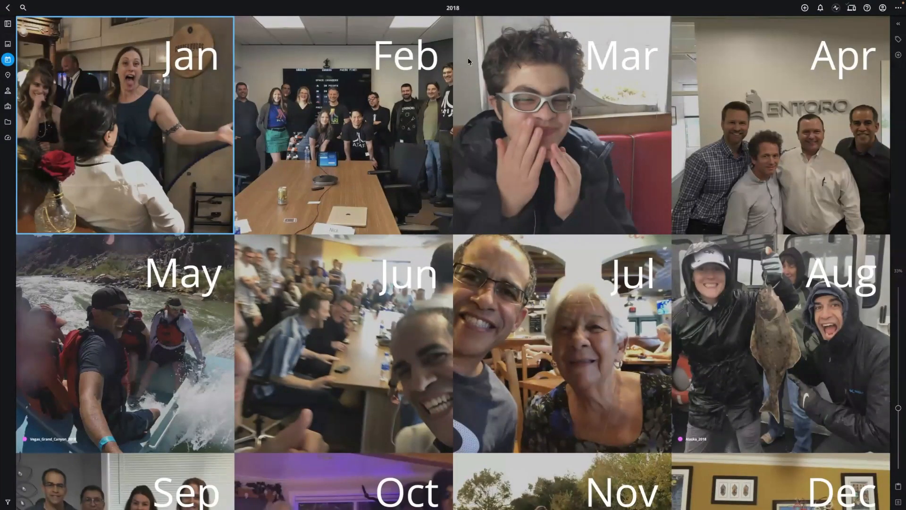
- Open May 4 in the May 2018 calendar and view the close-up of the smiling man in cap and sunglasses
left_click(125, 327)
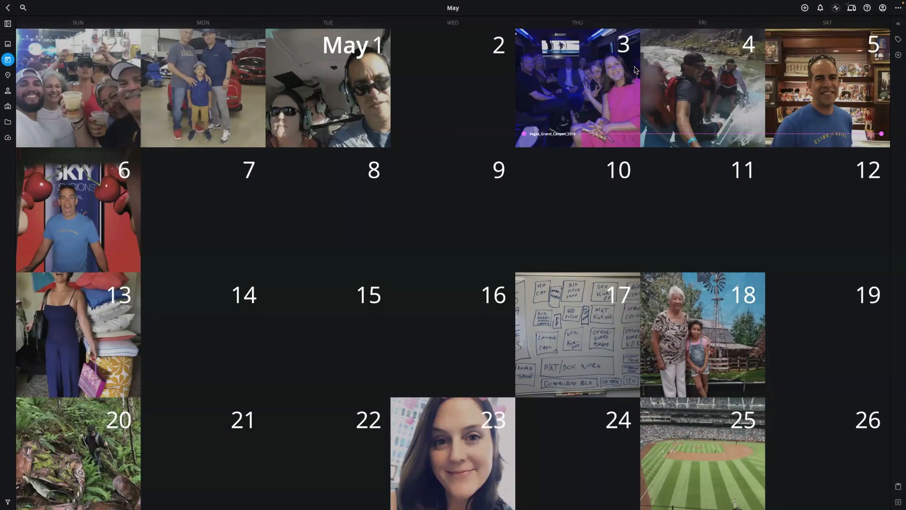
left_click(672, 91)
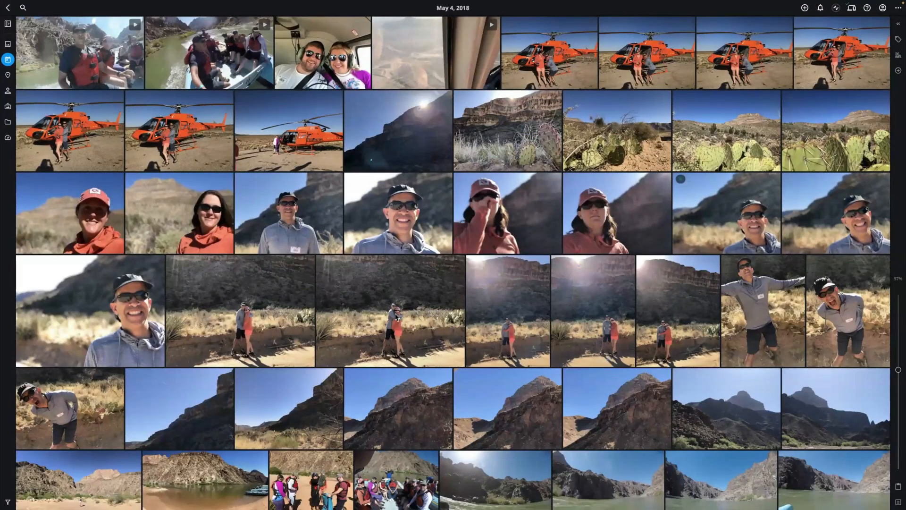
left_click(394, 220)
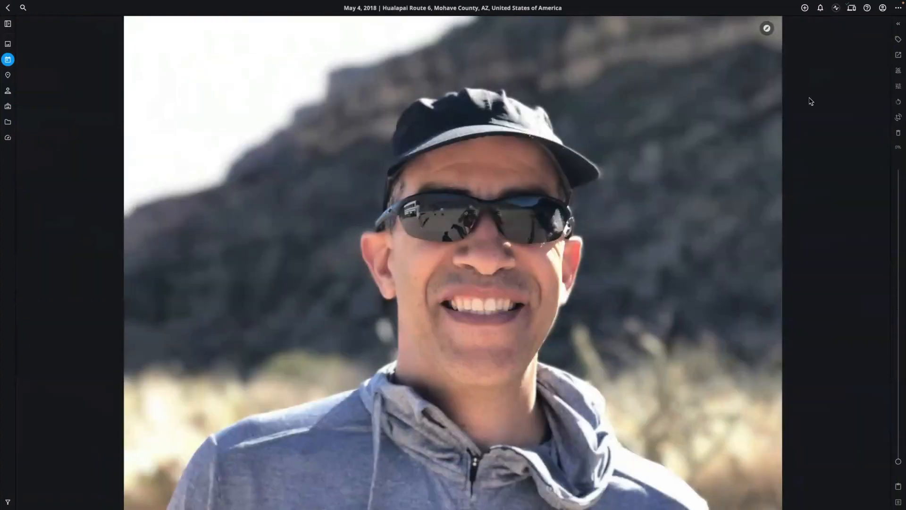
- Show the photo's Info details in a widened side panel and expand its SmartTags
left_click(898, 24)
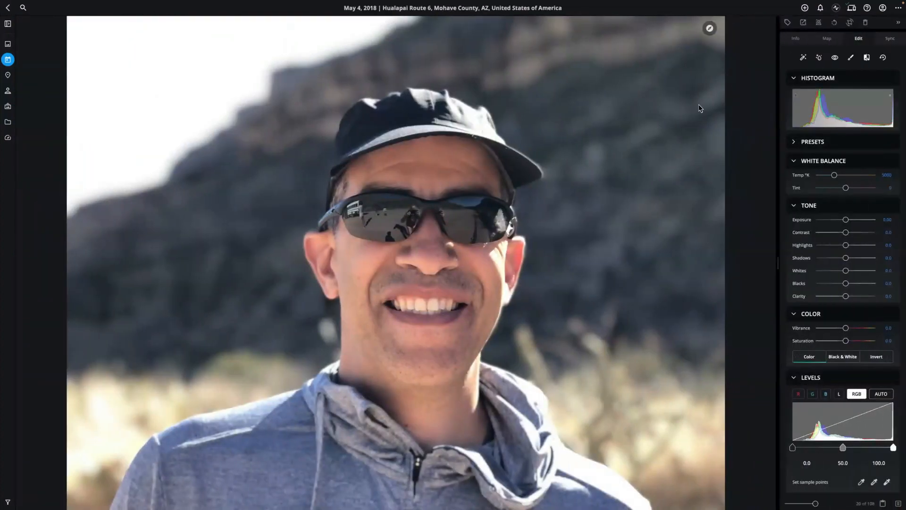
left_click_drag(777, 264, 750, 264)
left_click(772, 38)
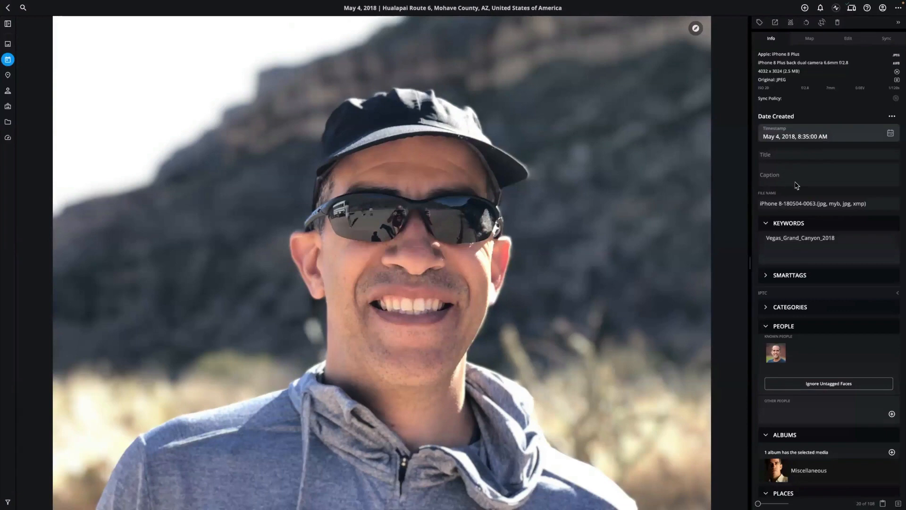
left_click(766, 276)
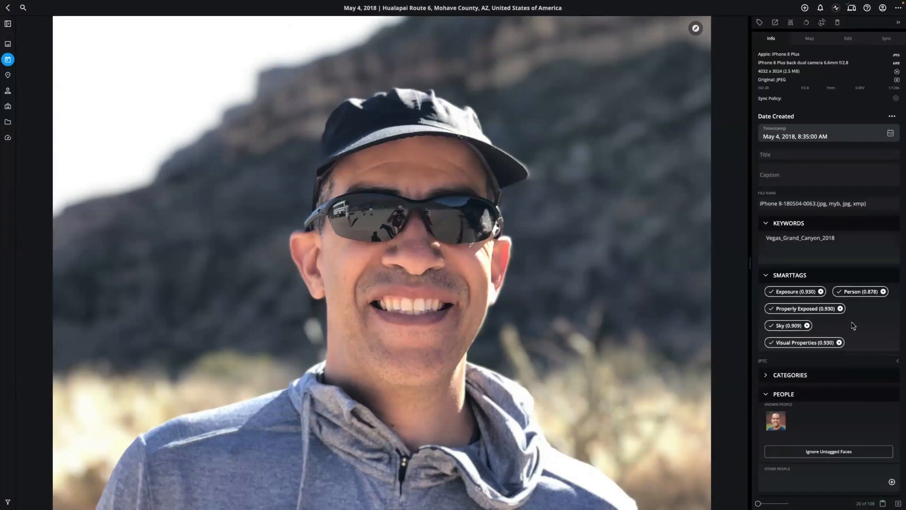
- Examine the people, albums, places and source details recorded for the photo
scroll(853, 325, "down", 3)
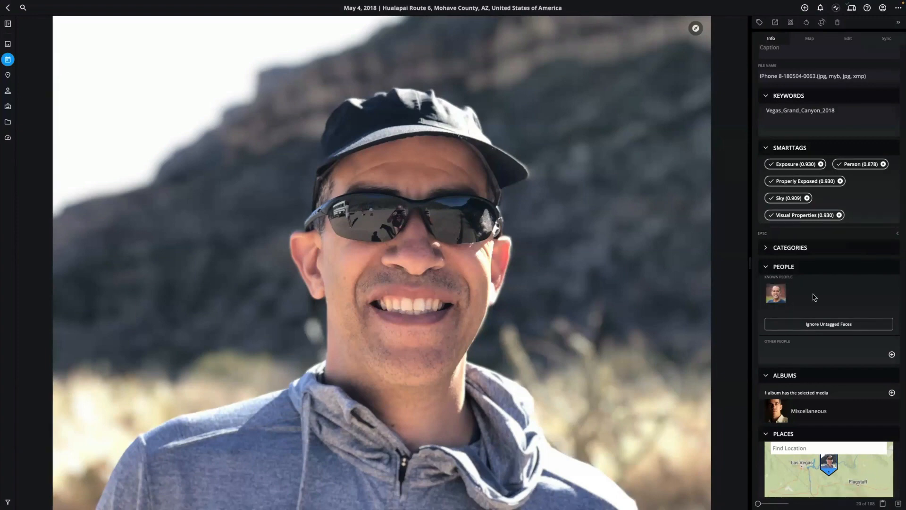
scroll(816, 297, "down", 3)
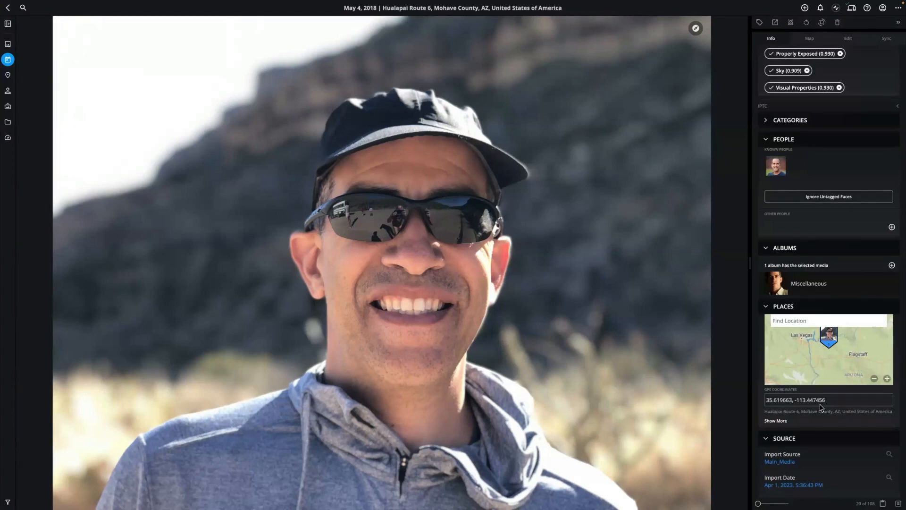
scroll(840, 448, "down", 1)
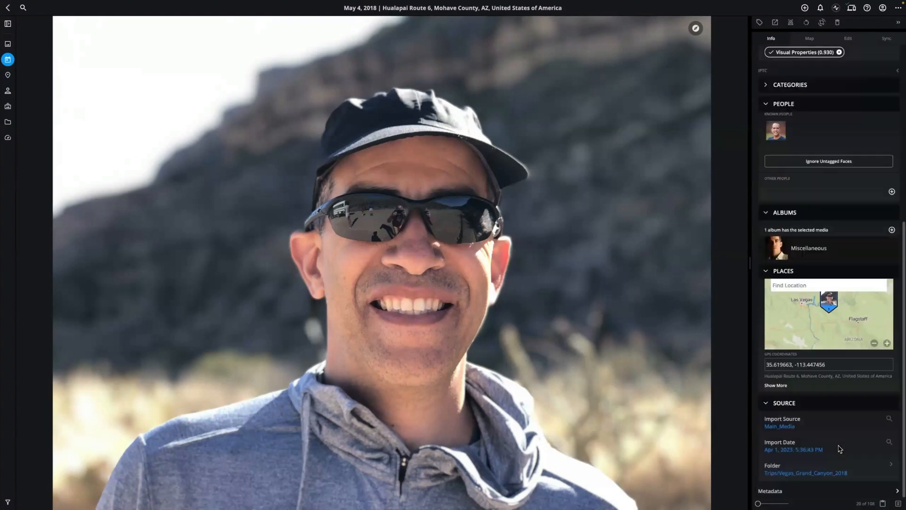
scroll(834, 441, "up", 3)
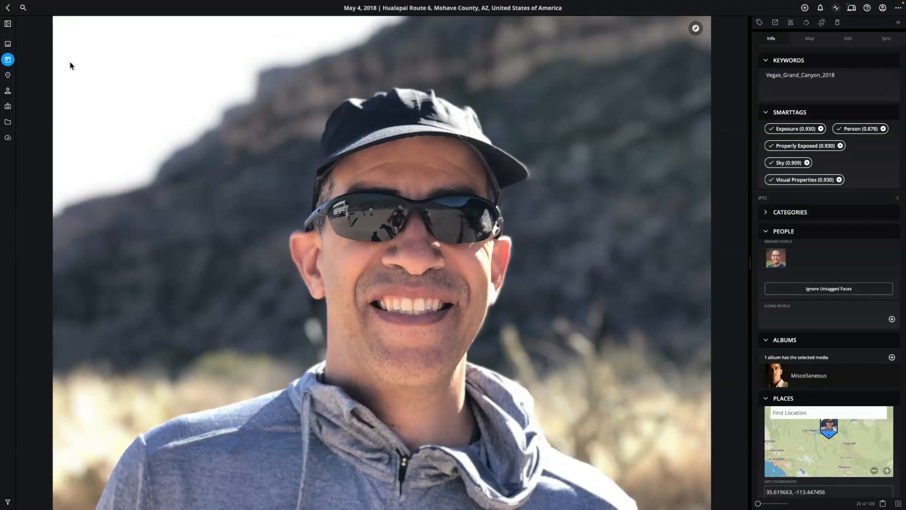
- Return from the photo through the May 4, May and 2018 views to the calendar's yearly overview
left_click(9, 8)
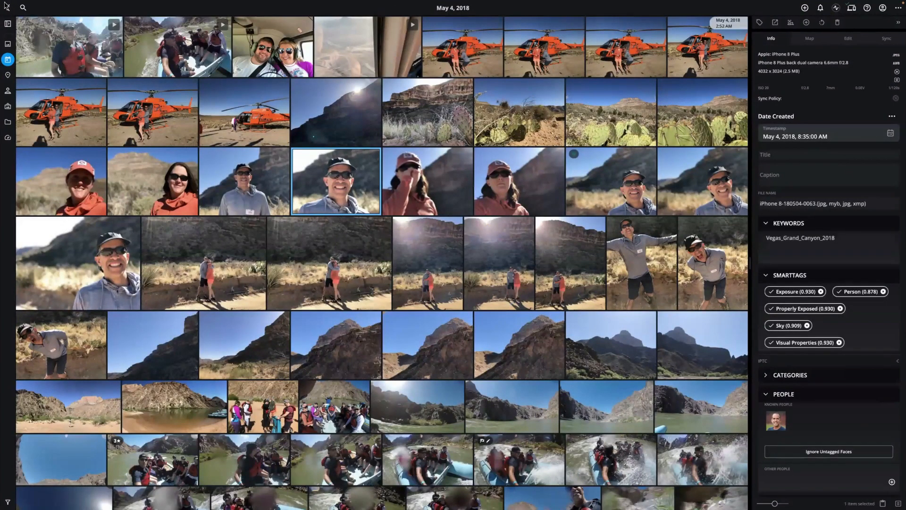
mouse_move(8, 10)
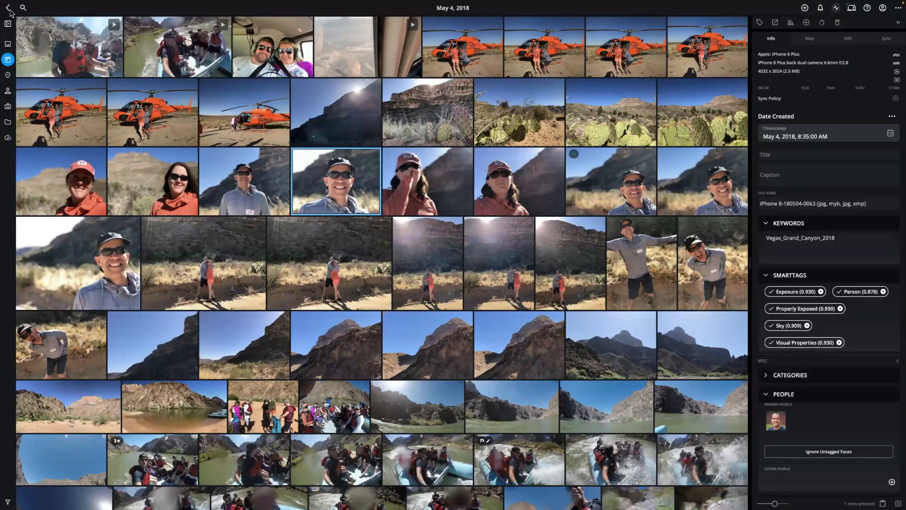
left_click(9, 8)
left_click(8, 8)
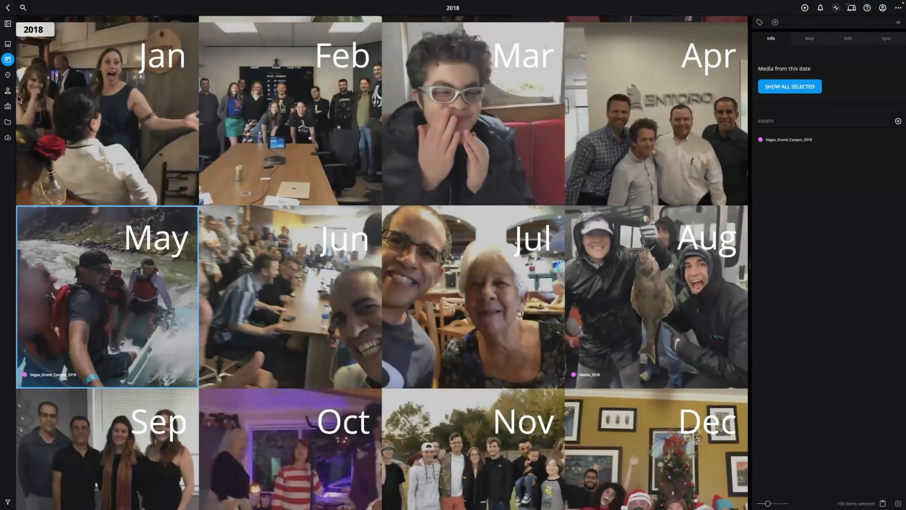
left_click(9, 8)
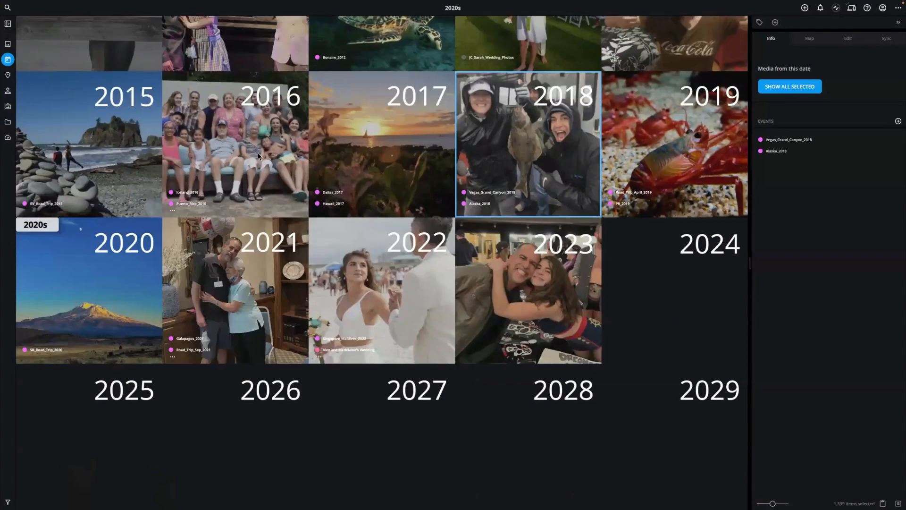
- Browse the yearly overview back through the decades to the undated media above the 1940s
scroll(297, 164, "up", 3)
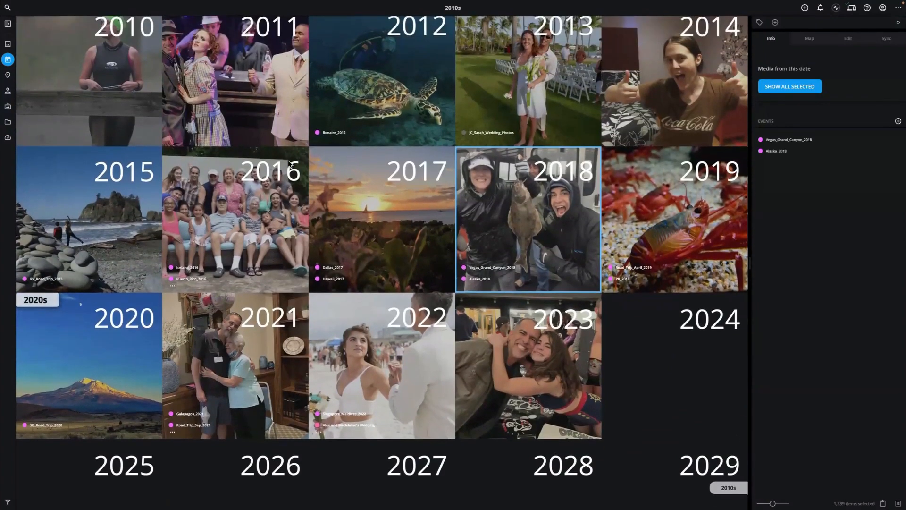
scroll(318, 165, "up", 2)
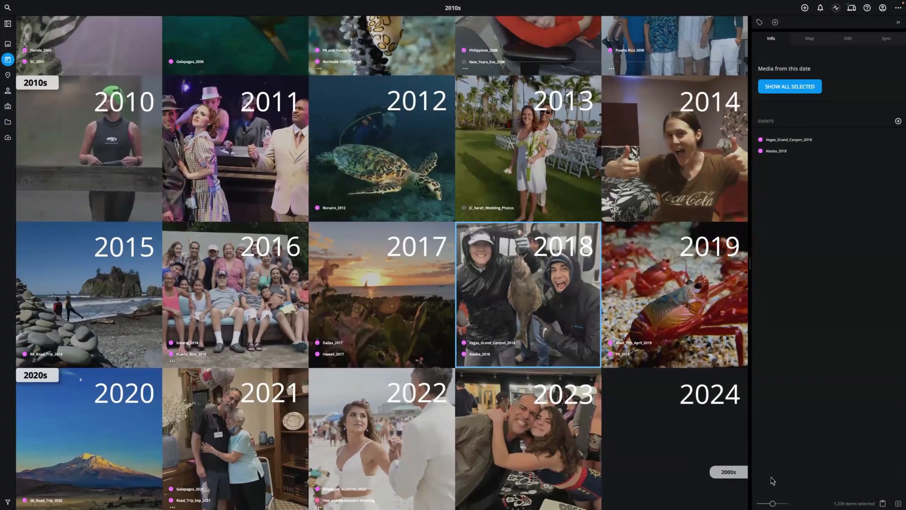
scroll(734, 429, "up", 4)
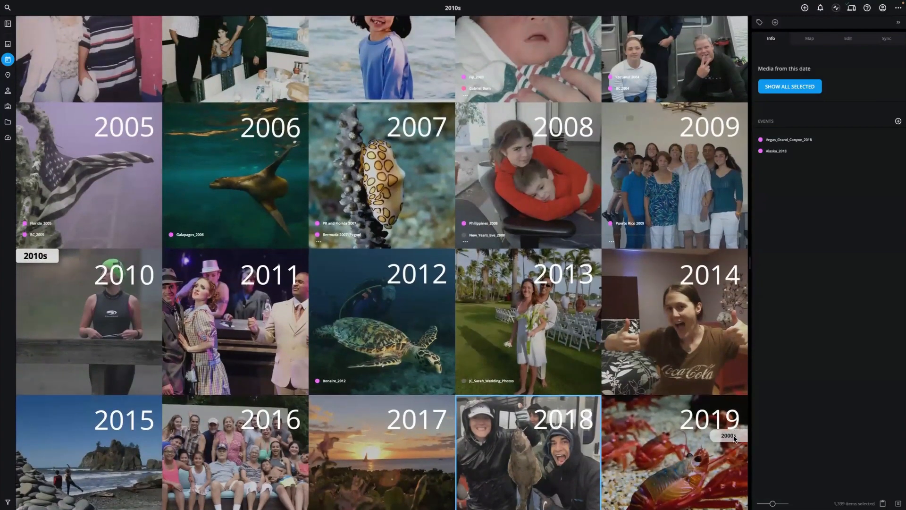
scroll(735, 439, "down", 4)
scroll(660, 385, "up", 5)
scroll(660, 384, "up", 1)
scroll(735, 428, "down", 2)
scroll(735, 428, "up", 1)
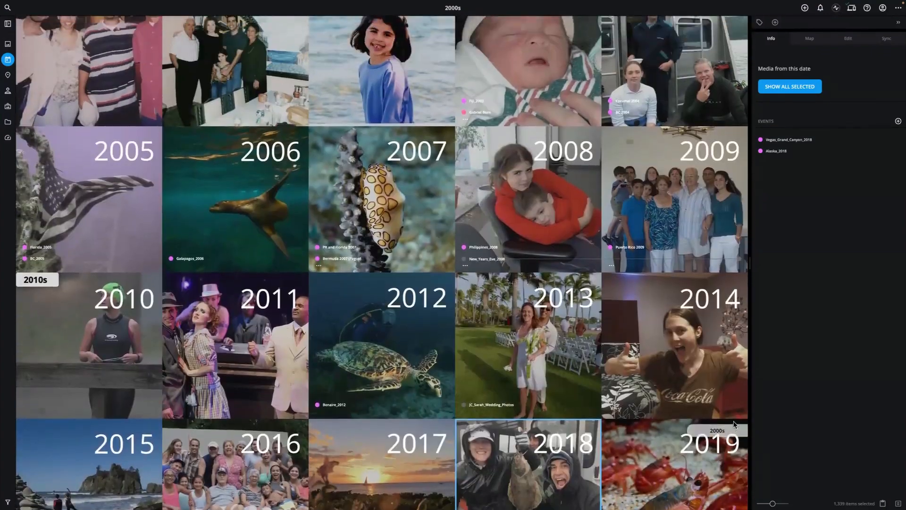
scroll(735, 429, "up", 1)
left_click_drag(733, 427, 637, 22)
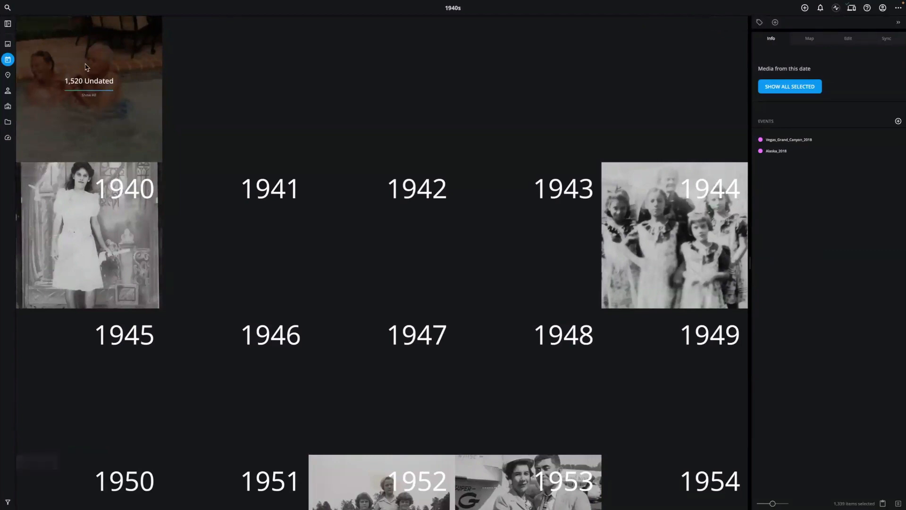
- Show all undated media and view the scan of the saluting boy at full size, returning to the grid
scroll(112, 99, "down", 1)
scroll(111, 99, "up", 1)
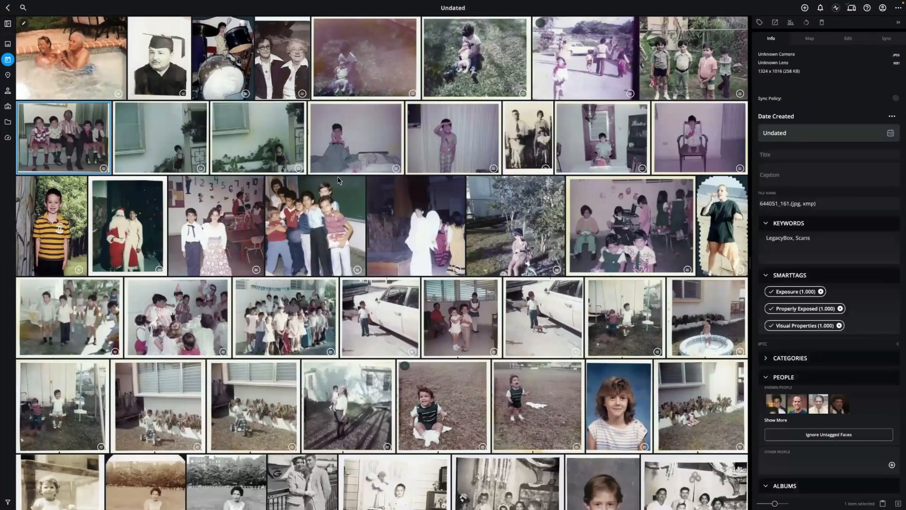
scroll(339, 183, "down", 2)
scroll(339, 183, "up", 2)
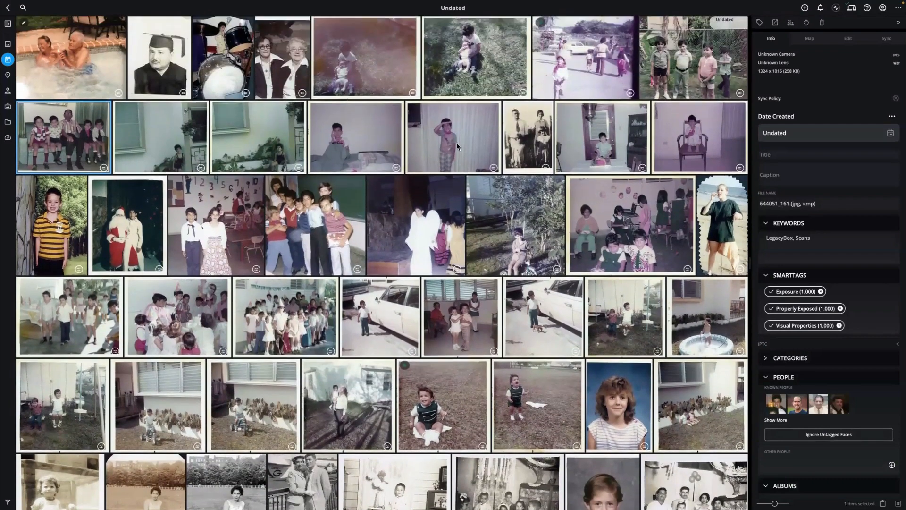
double_click(457, 143)
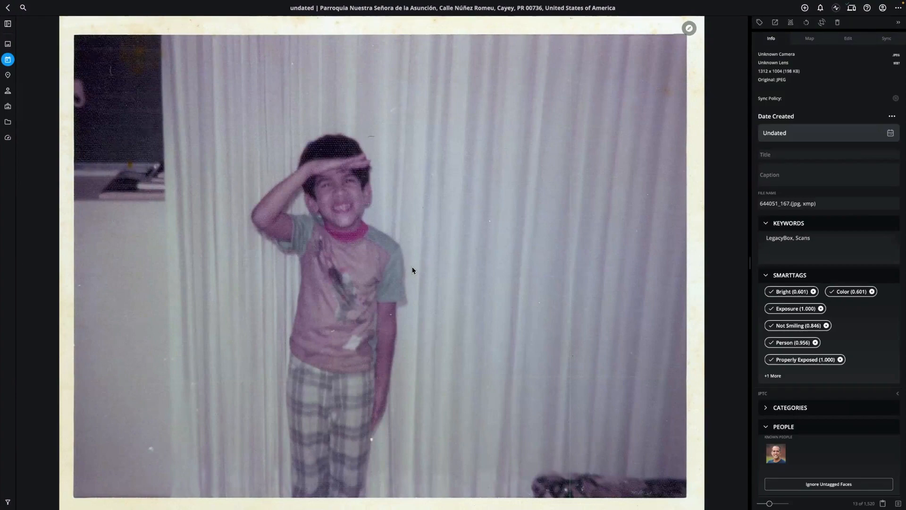
key("Escape")
- Look through the scanned family photos in the undated collection and return to the start of the grid
scroll(242, 180, "down", 2)
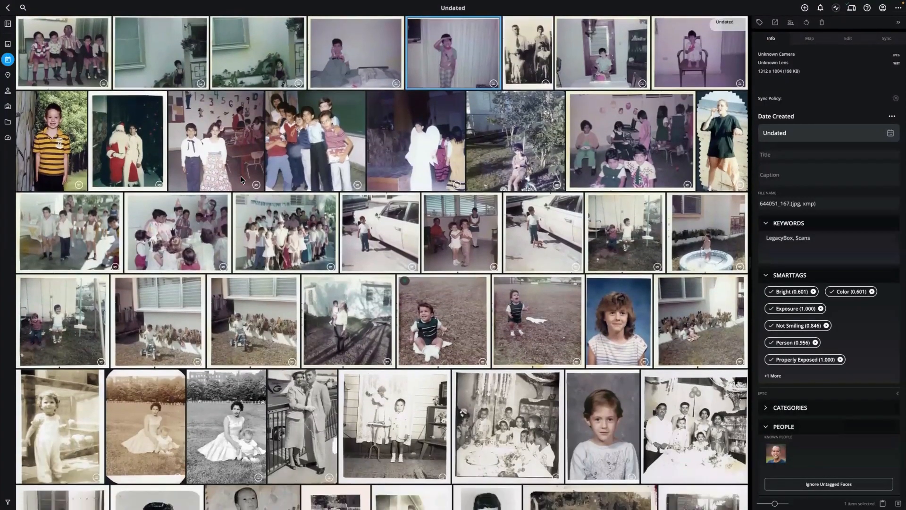
scroll(259, 220, "down", 2)
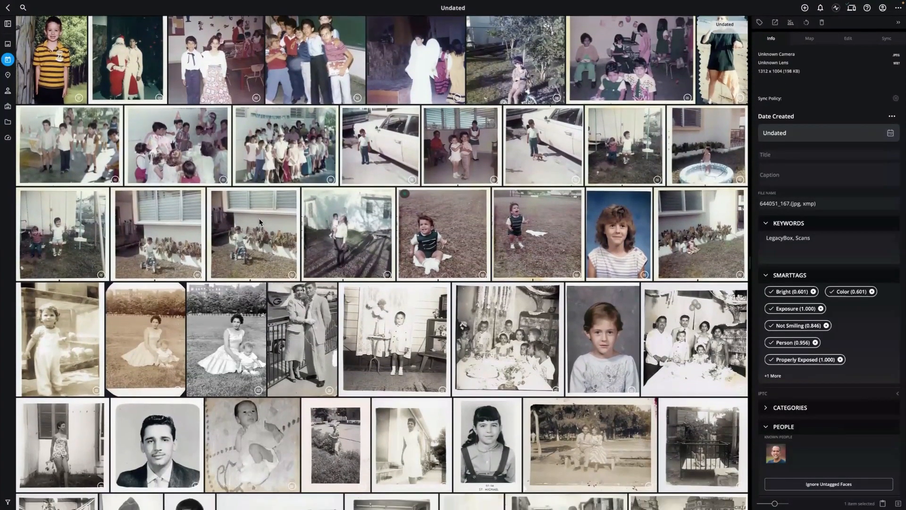
scroll(350, 235, "down", 5)
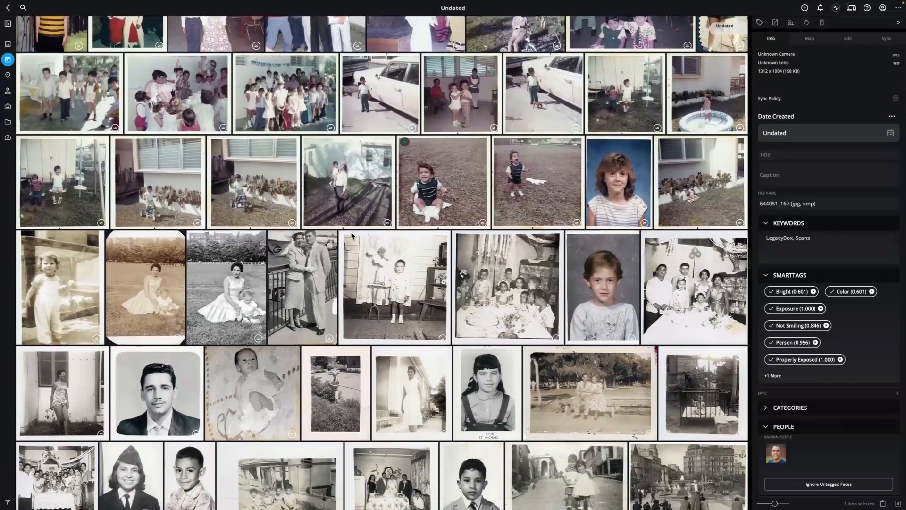
scroll(352, 236, "down", 1)
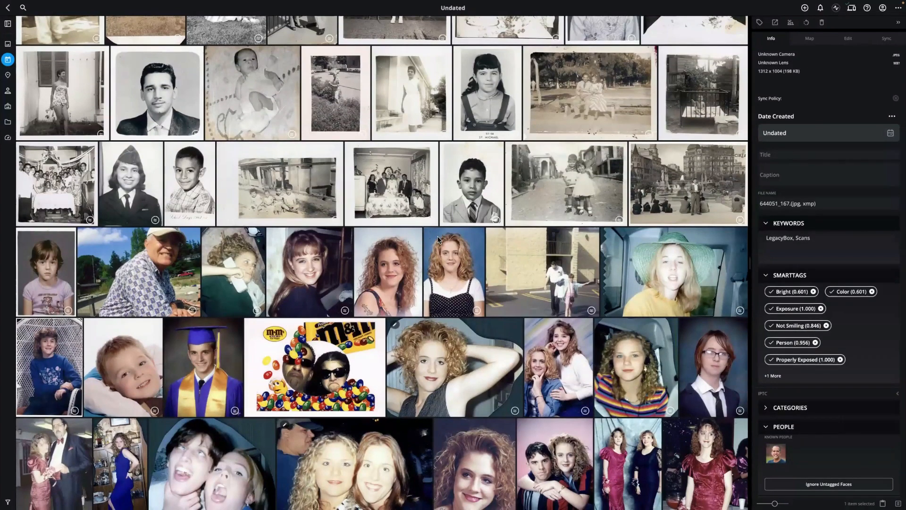
scroll(438, 240, "down", 6)
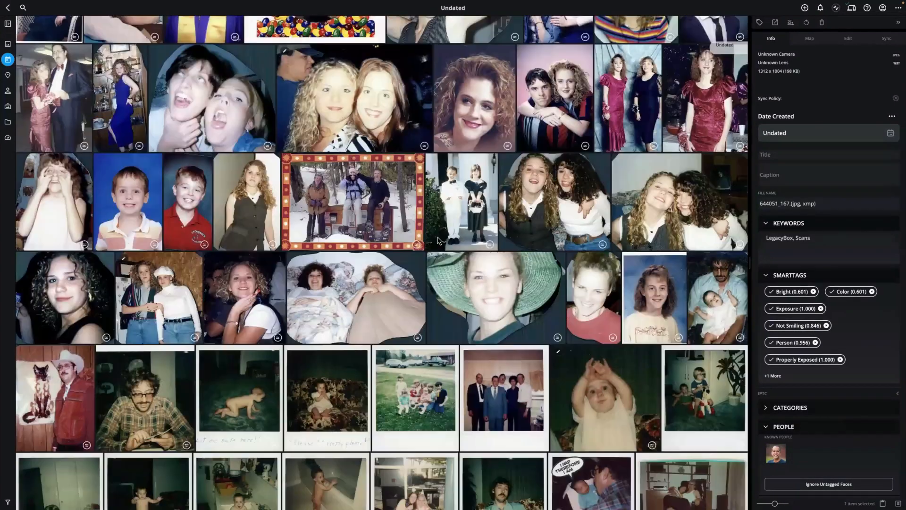
scroll(438, 240, "down", 2)
scroll(438, 241, "up", 6)
scroll(438, 240, "up", 6)
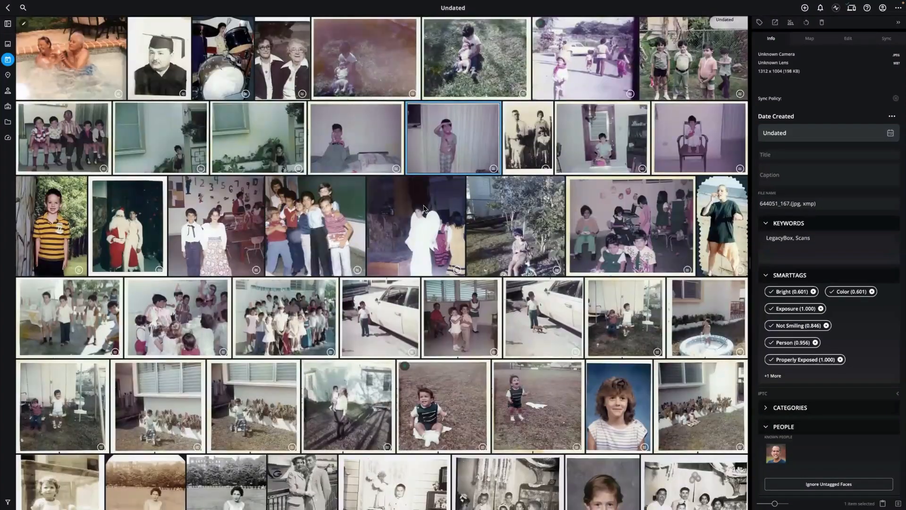
- View the undated scan of the boy holding a toy car and examine its Date Created format options, from Timestamp to Undated
double_click(342, 151)
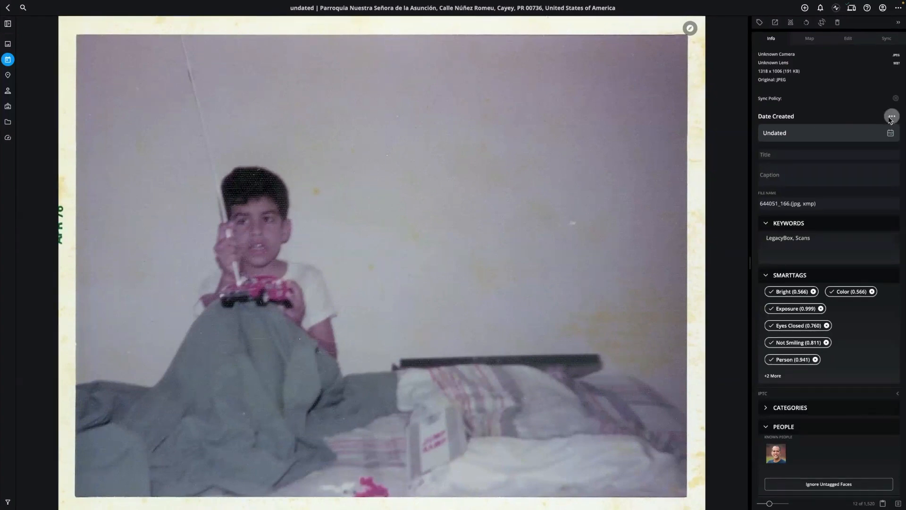
left_click(824, 132)
left_click(896, 120)
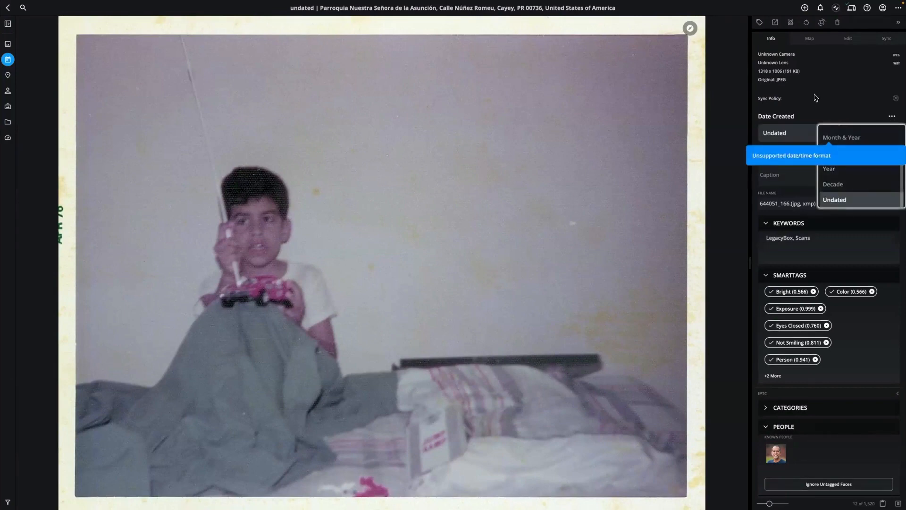
left_click(892, 118)
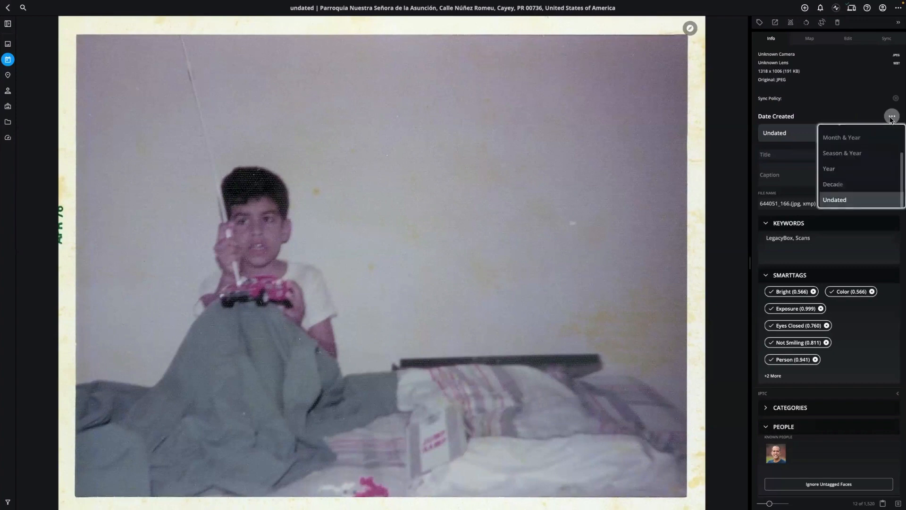
scroll(853, 169, "up", 3)
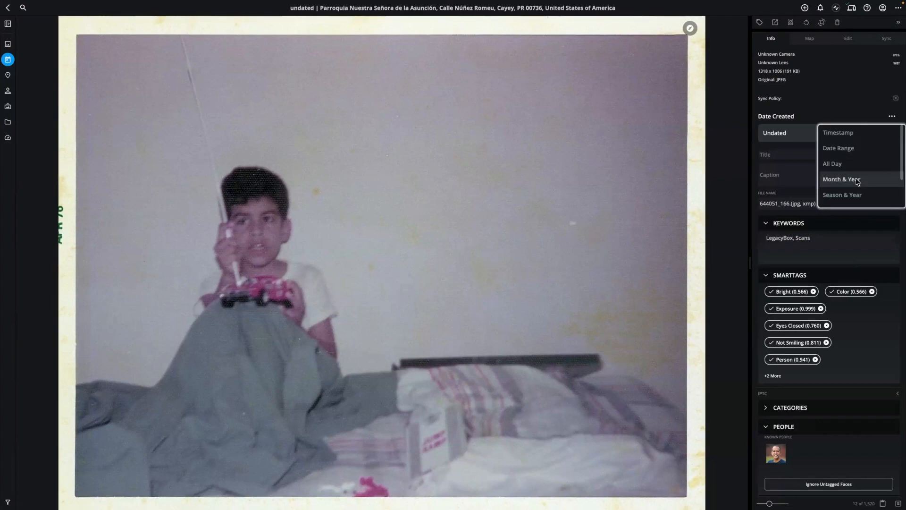
scroll(858, 181, "down", 2)
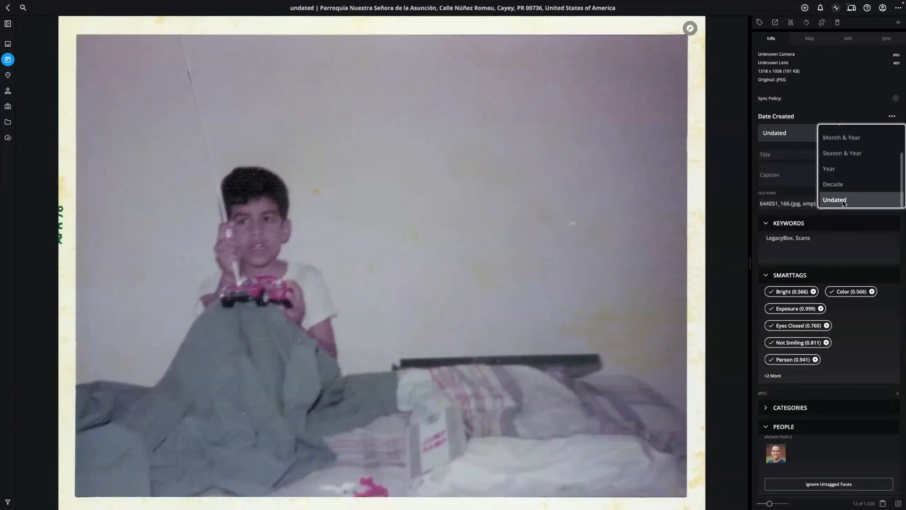
- Date the undated scan of the boy with the toy car April 1976, using the Month & Year format
left_click(858, 145)
scroll(805, 185, "up", 5)
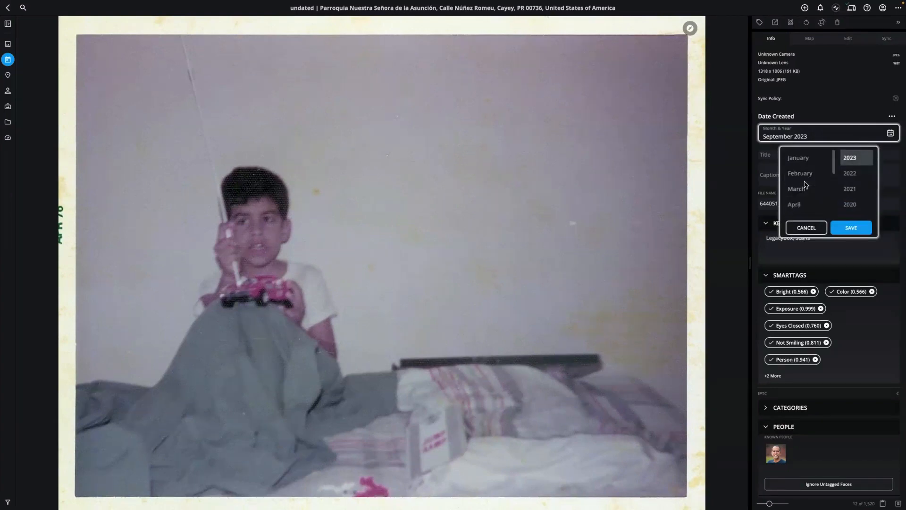
left_click(805, 204)
scroll(850, 179, "down", 10)
scroll(849, 178, "down", 12)
scroll(856, 186, "down", 3)
scroll(856, 186, "up", 8)
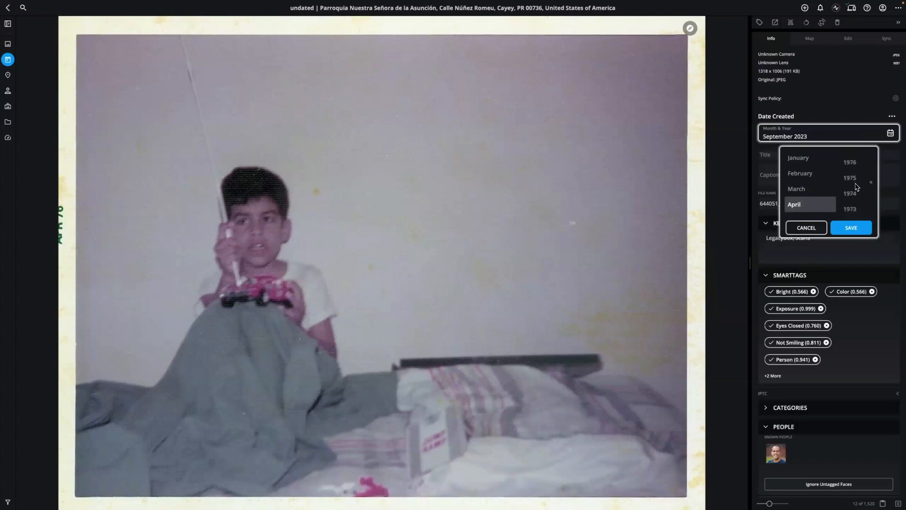
left_click(855, 163)
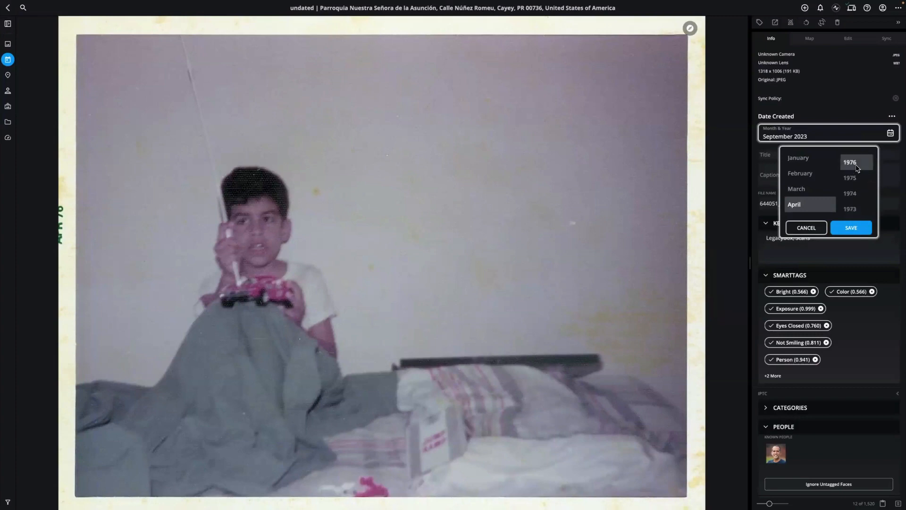
left_click(851, 229)
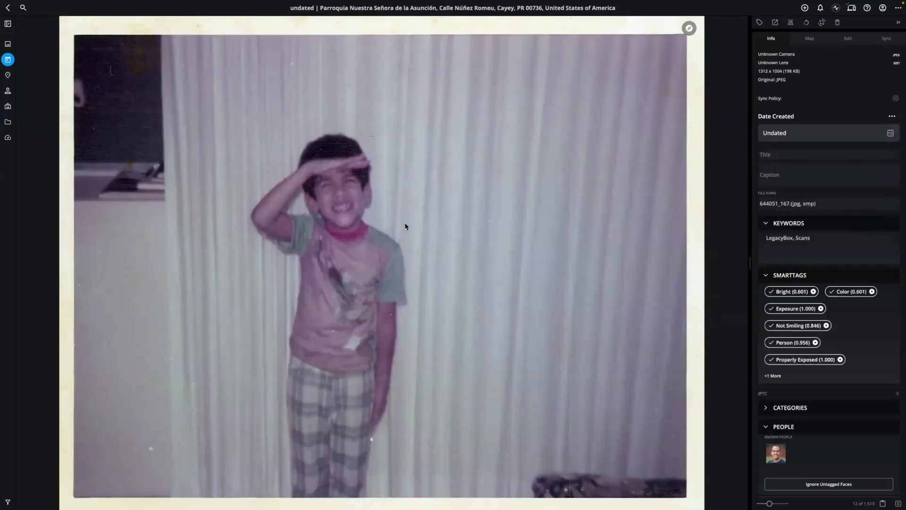
- Return to the yearly overview and open 1976 to view its media by month
left_click(9, 8)
scroll(220, 142, "up", 3)
scroll(222, 146, "down", 15)
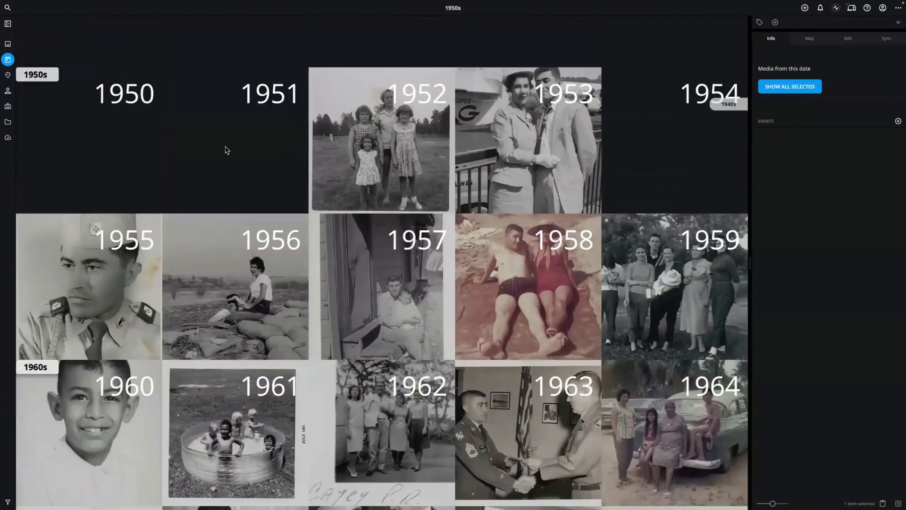
scroll(252, 175, "down", 2)
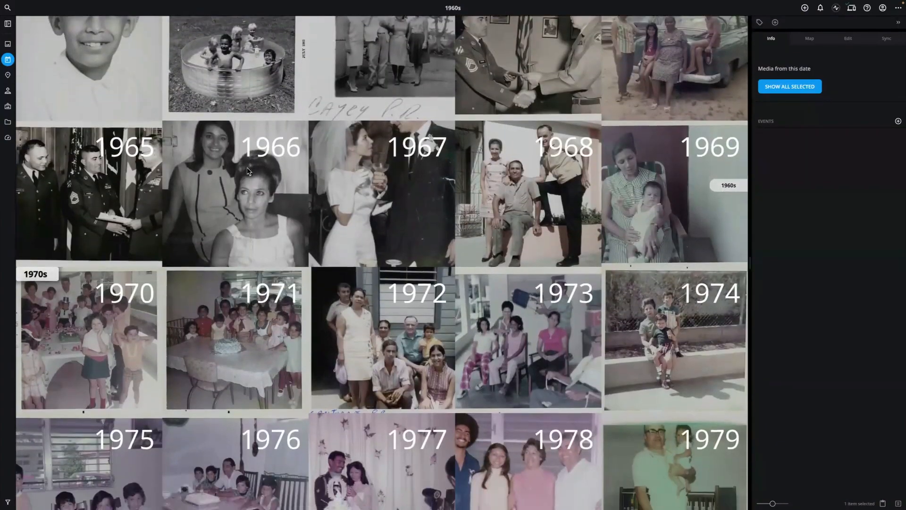
scroll(251, 171, "down", 2)
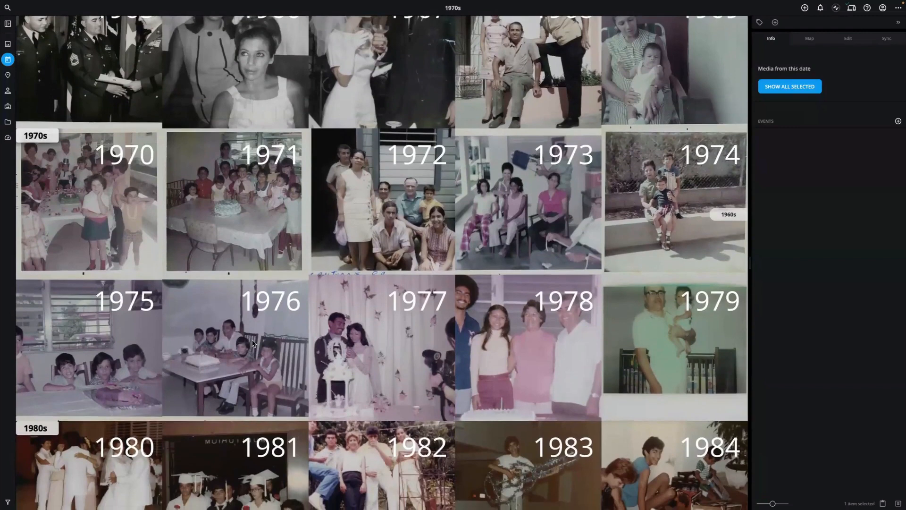
left_click(254, 343)
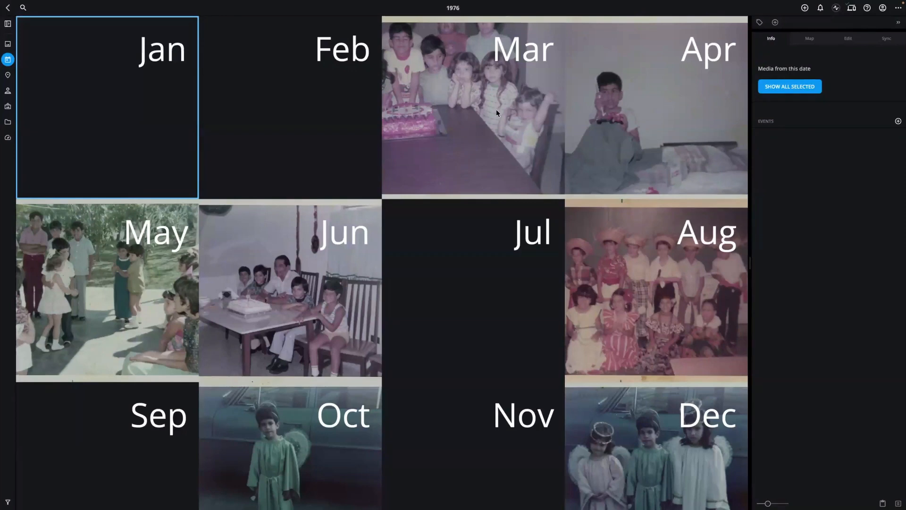
- Leave the 1976 months and browse the yearly overview forward from the 1980s to the 2020s
left_click(9, 8)
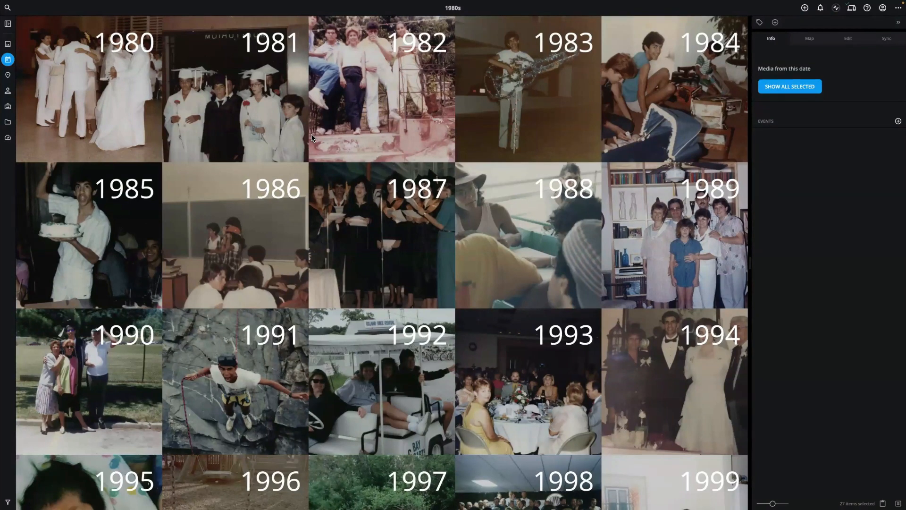
scroll(315, 145, "down", 3)
scroll(326, 161, "down", 10)
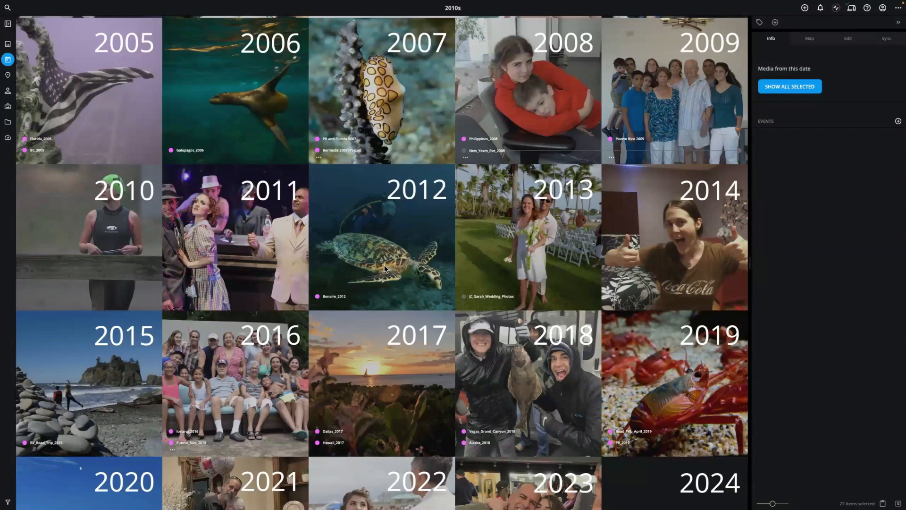
scroll(384, 269, "down", 2)
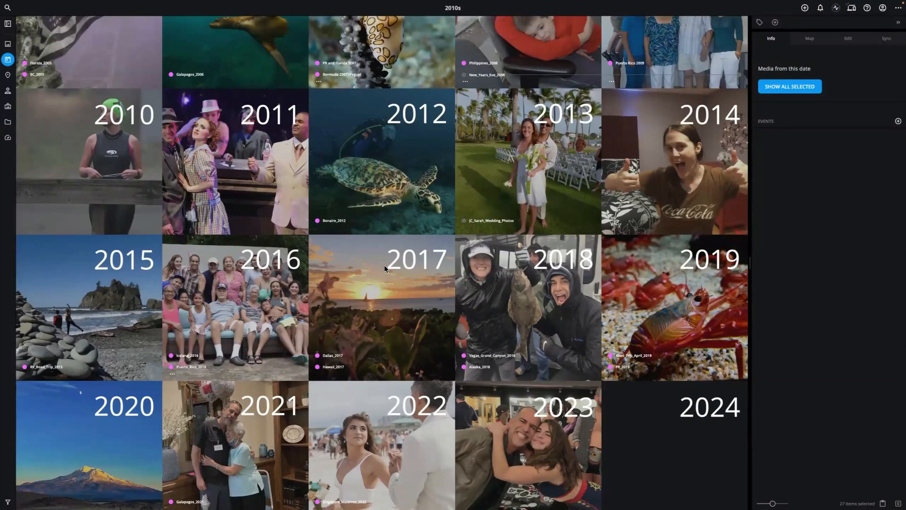
scroll(384, 267, "down", 2)
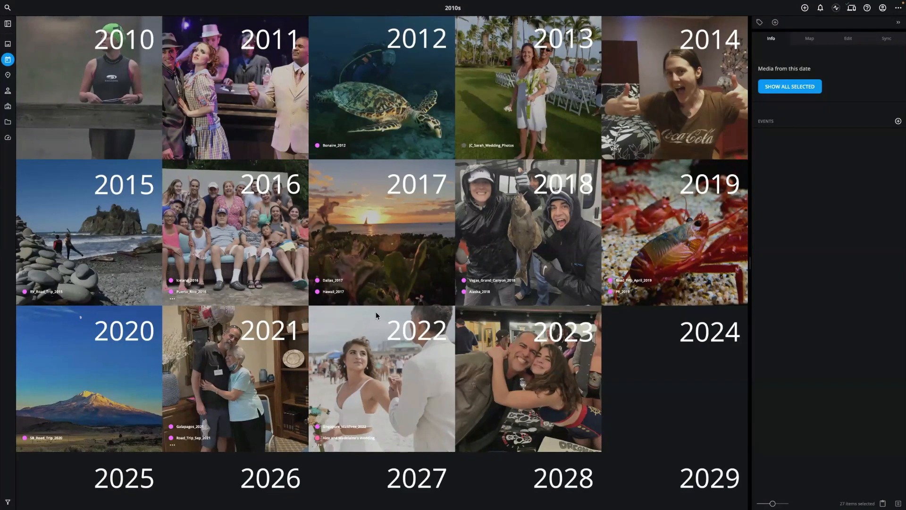
- Open the Galapagos_2021 event from the 2021 tile and look through its wildlife and travel photos
left_click(186, 428)
scroll(445, 257, "down", 15)
scroll(444, 263, "down", 15)
scroll(444, 276, "down", 15)
scroll(446, 268, "down", 15)
scroll(446, 273, "down", 15)
scroll(447, 272, "down", 5)
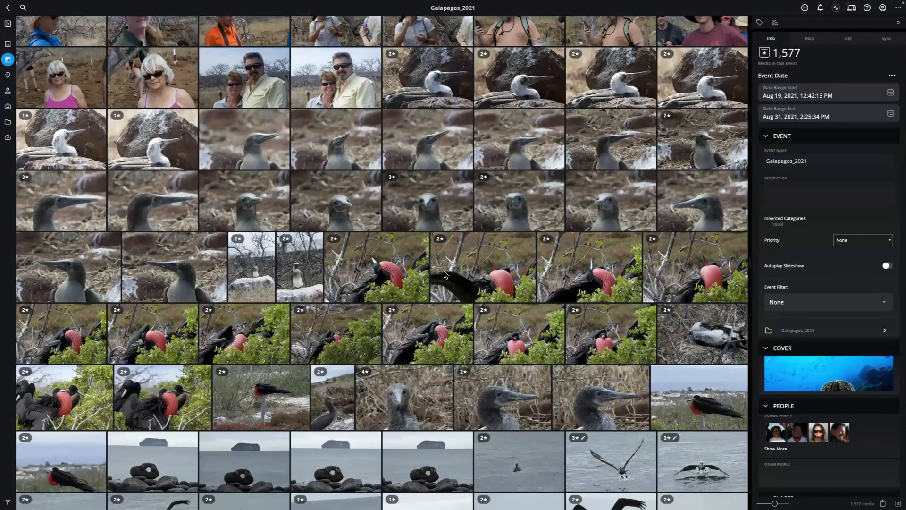
scroll(445, 273, "up", 3)
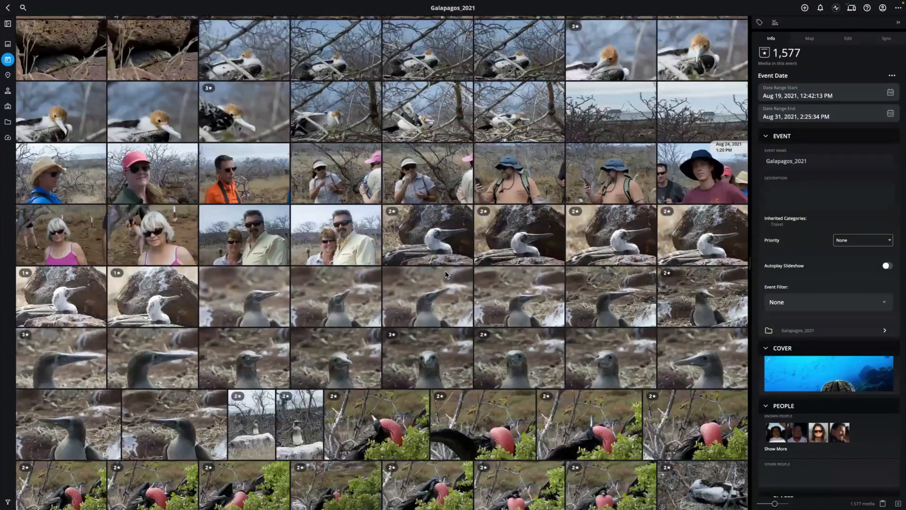
scroll(445, 273, "up", 1)
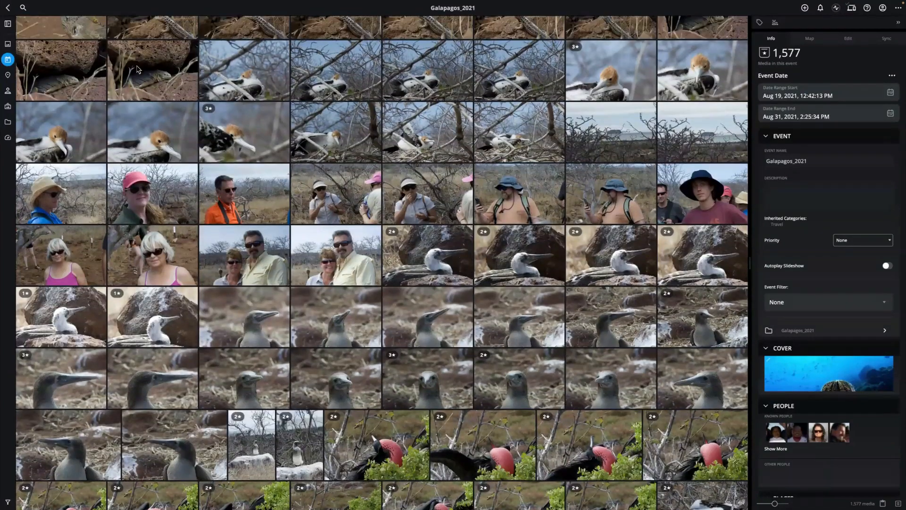
- Return from the event to the yearly overview and collapse the info panel to enlarge the calendar
left_click(8, 10)
scroll(236, 199, "up", 3)
scroll(236, 199, "up", 1)
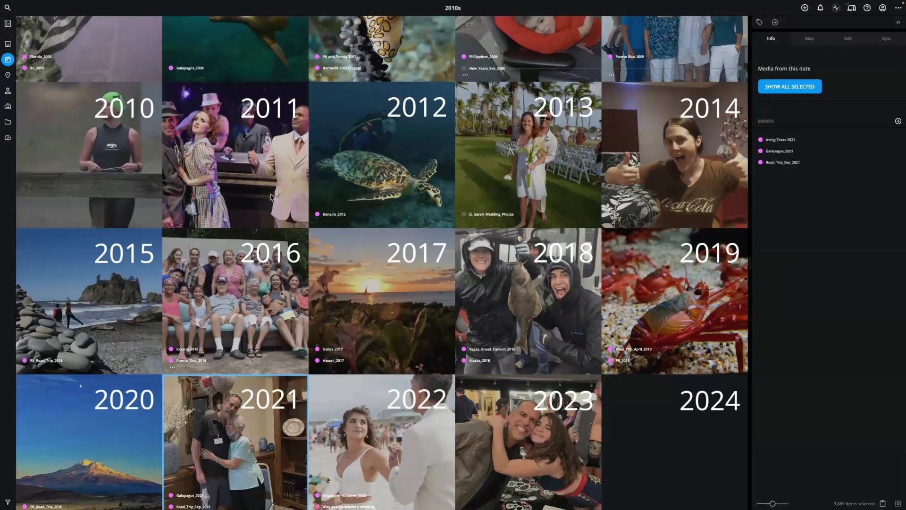
left_click(899, 23)
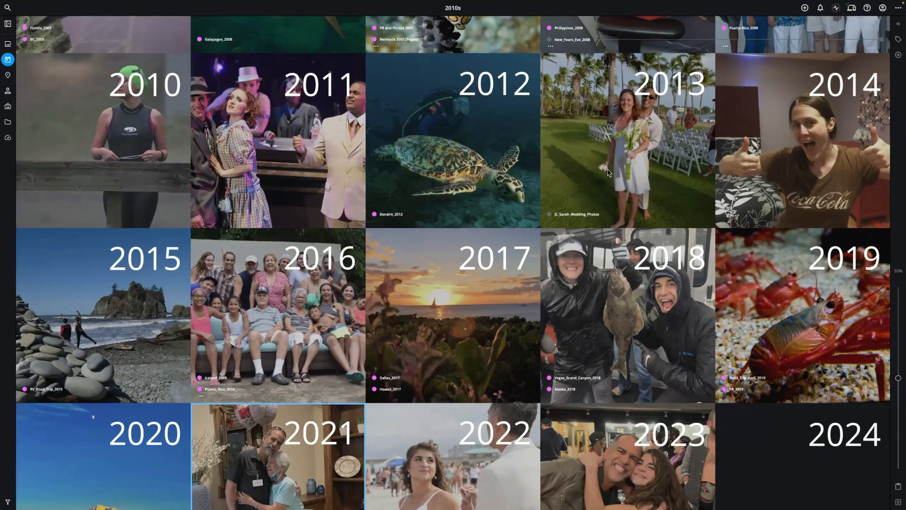
- Switch to the map of the media locations and focus it on Washington State in the Pacific Northwest
left_click(8, 75)
left_click_drag(101, 114, 298, 298)
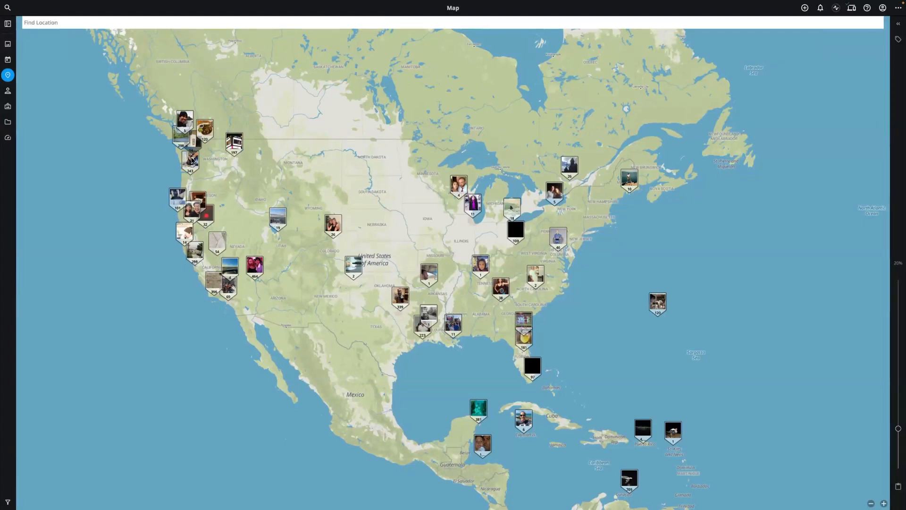
scroll(190, 152, "up", 3)
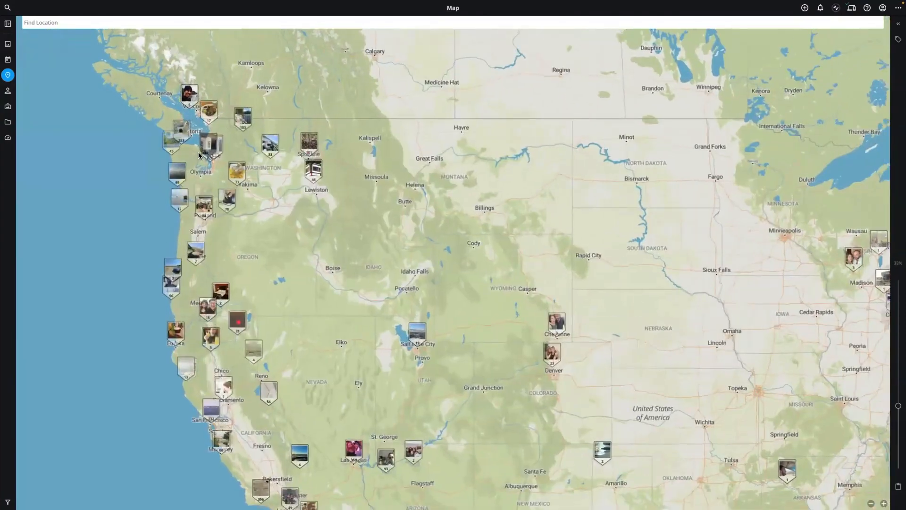
scroll(198, 155, "up", 2)
left_click_drag(199, 155, 295, 229)
scroll(295, 229, "up", 3)
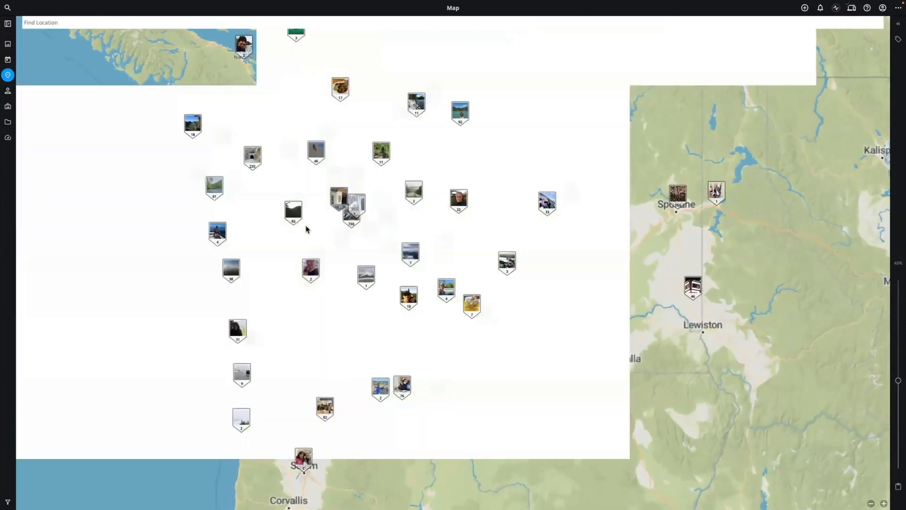
- Examine the Puget Sound area on the map, narrowing in on the photo locations along the Duckabush River
scroll(316, 223, "up", 2)
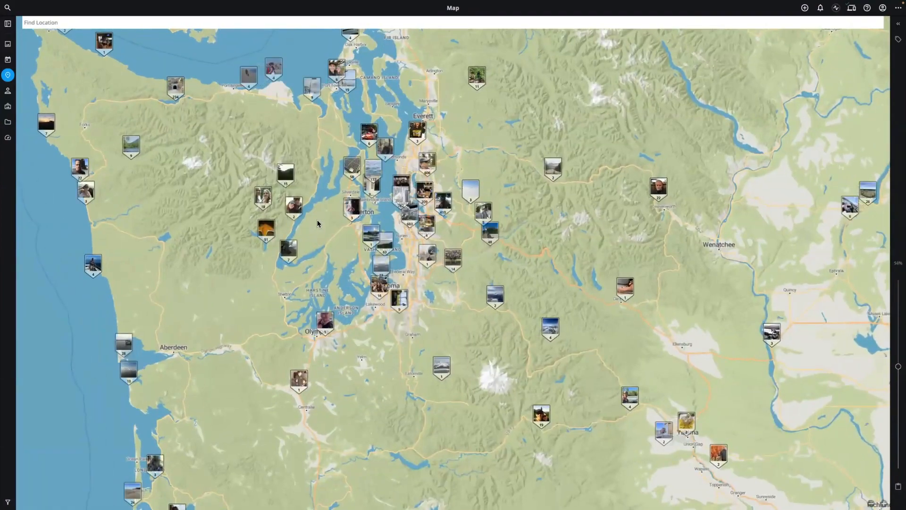
scroll(318, 223, "up", 2)
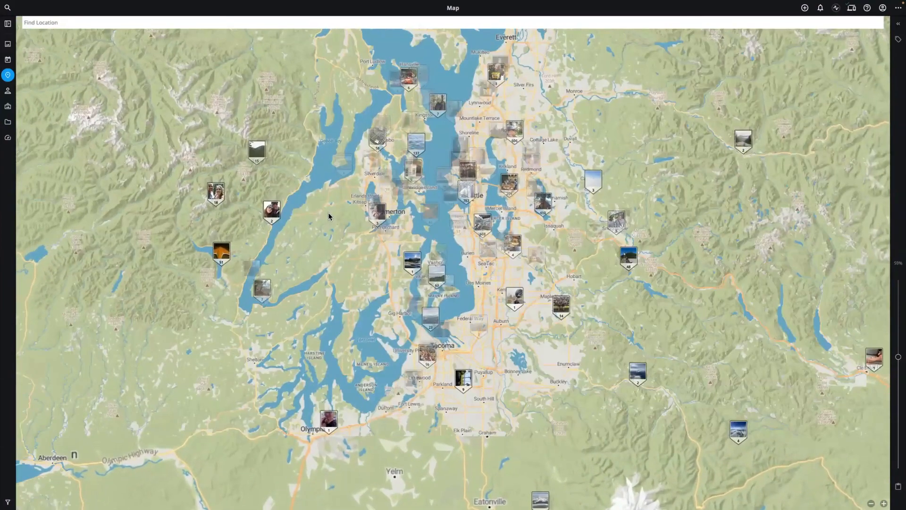
scroll(252, 173, "up", 3)
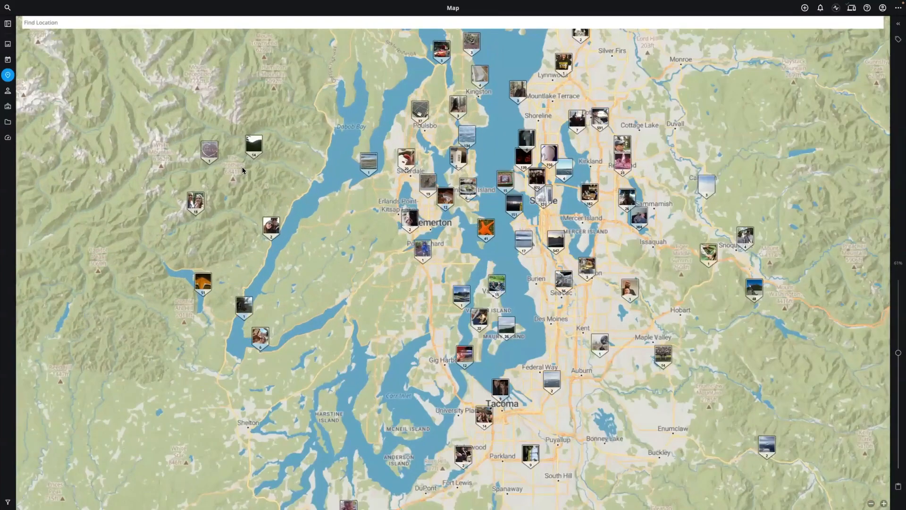
scroll(299, 158, "up", 3)
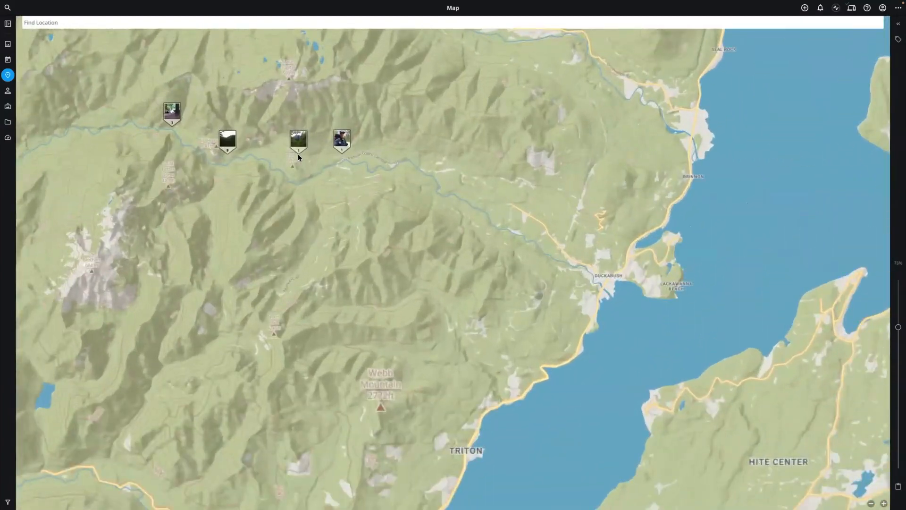
scroll(362, 209, "up", 2)
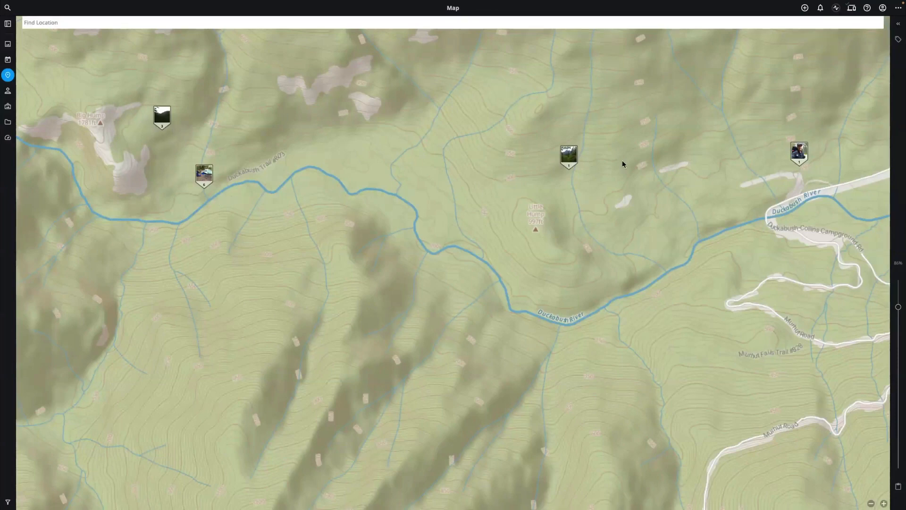
- View the photo pinned at the Duckabush Trailhead at full size and return to the map
left_click(800, 155)
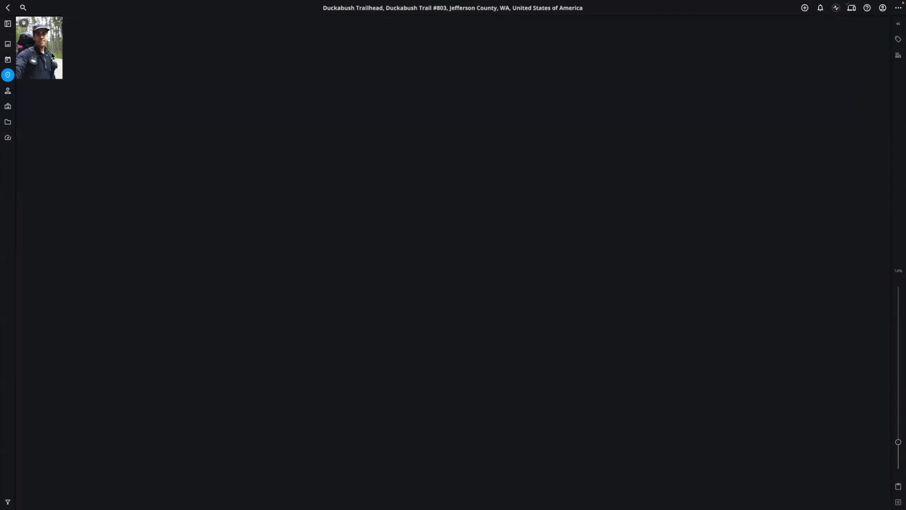
left_click(52, 55)
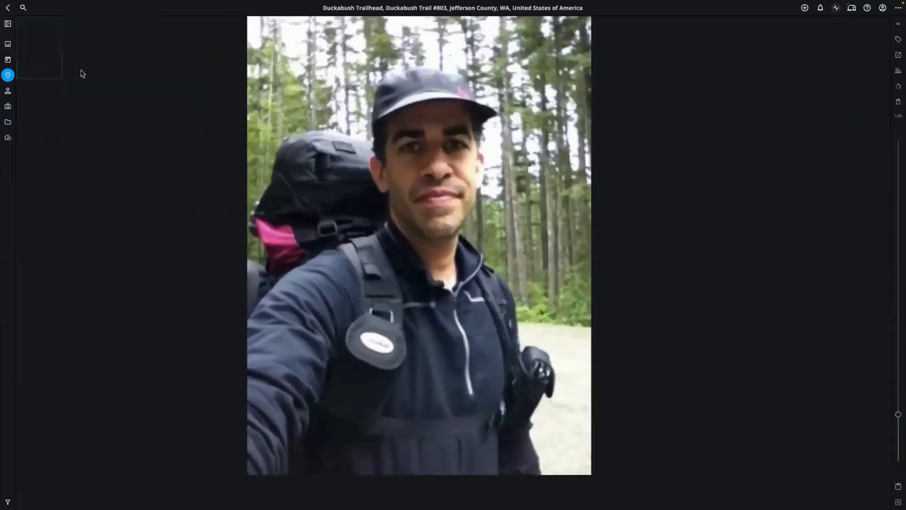
left_click(9, 8)
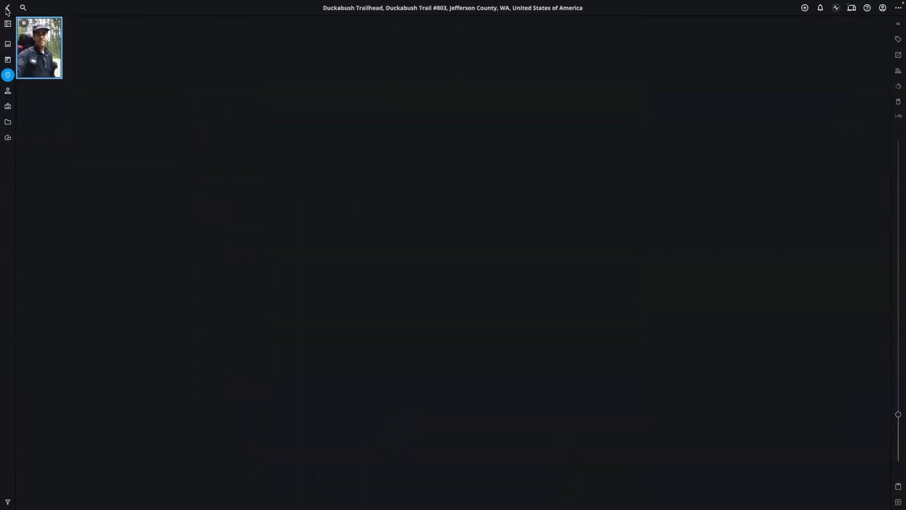
left_click(7, 8)
- Widen the map from the Duckabush River to the world and survey the photo locations across the Americas and Africa
scroll(256, 217, "down", 5)
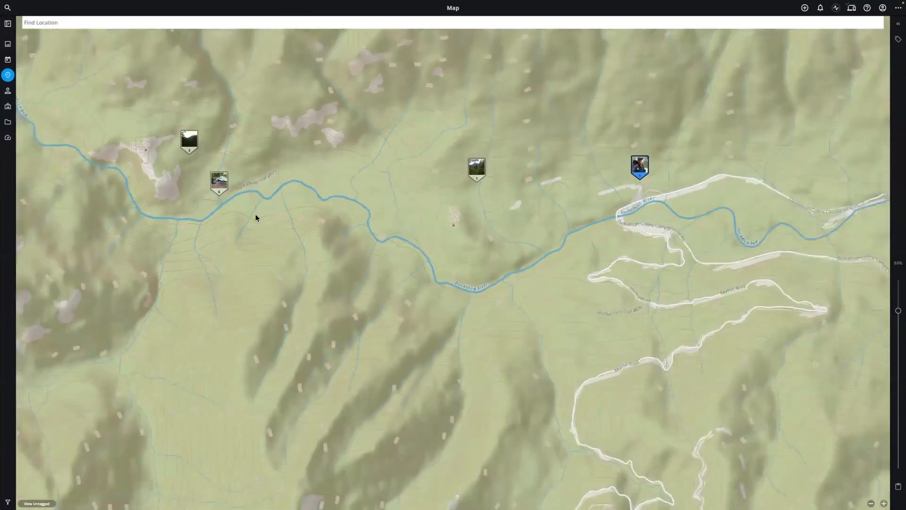
scroll(256, 217, "down", 5)
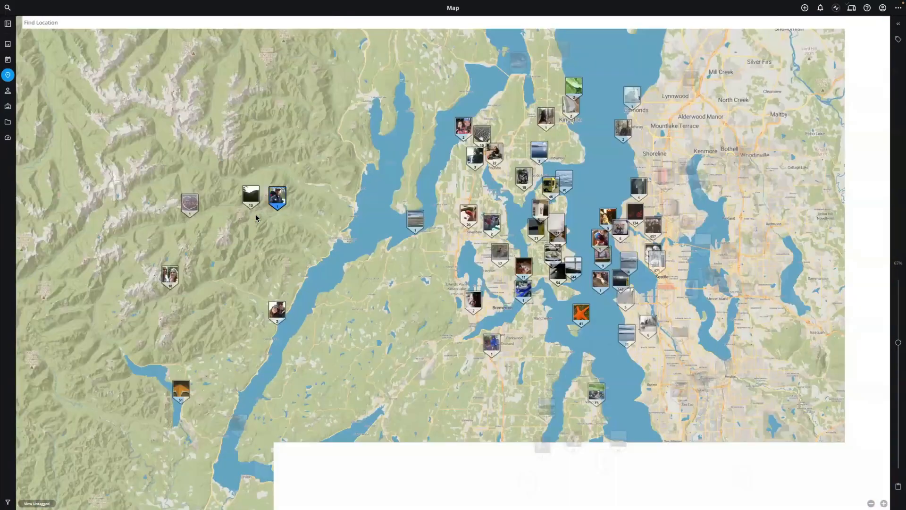
scroll(256, 217, "down", 5)
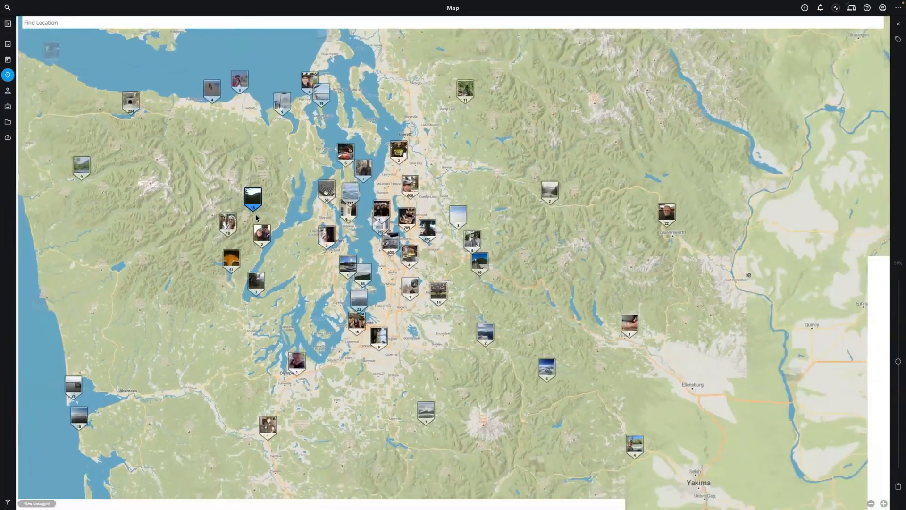
scroll(256, 217, "down", 8)
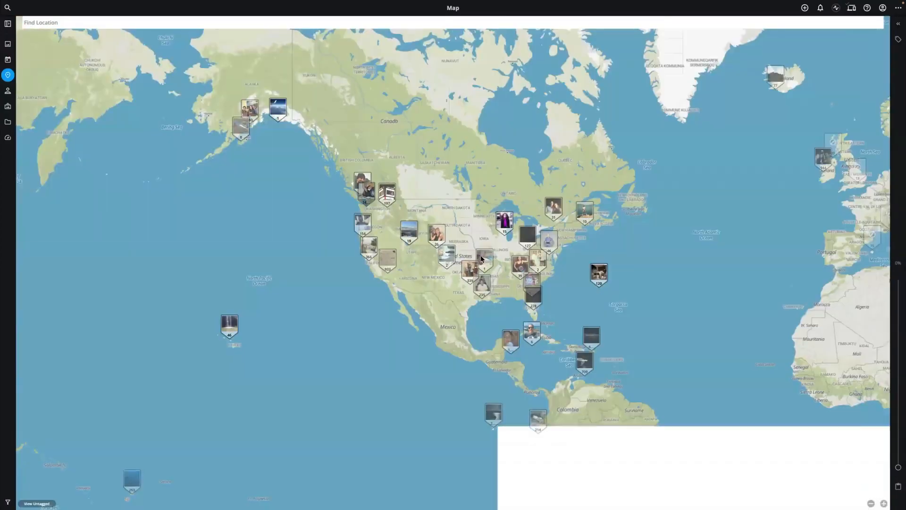
mouse_move(482, 258)
left_mouse_down()
mouse_move(384, 225)
mouse_move(367, 238)
mouse_move(437, 278)
left_mouse_up()
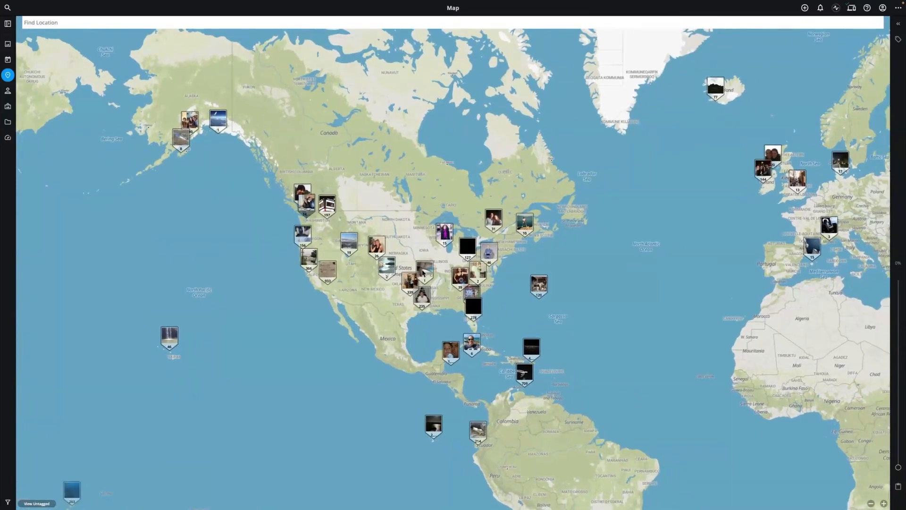
left_click_drag(502, 294, 451, 189)
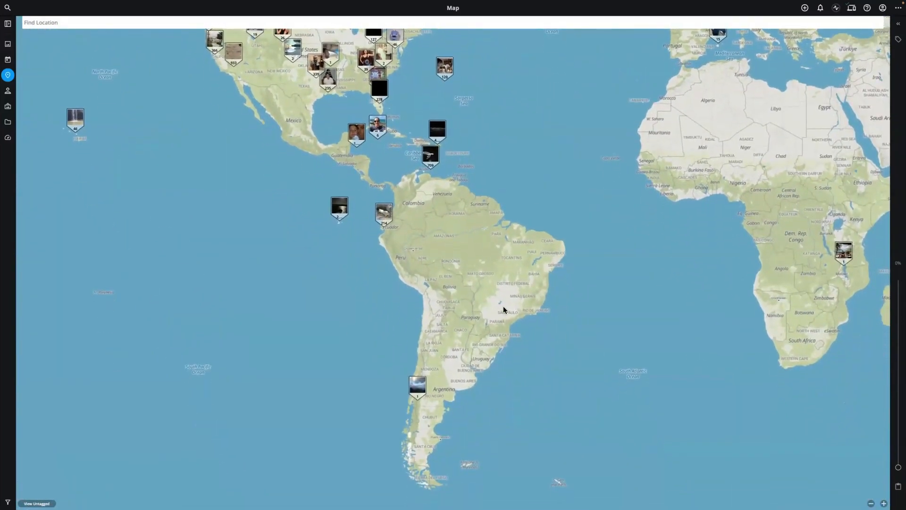
left_click_drag(568, 259, 370, 330)
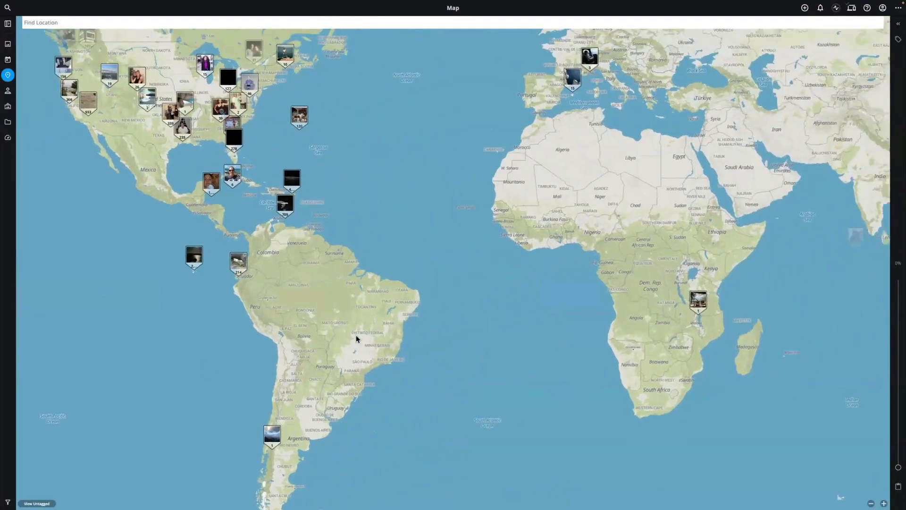
- Survey the photo locations across Europe and Asia, and bring the map back to the Americas
left_click_drag(449, 324, 398, 382)
left_click_drag(530, 319, 632, 330)
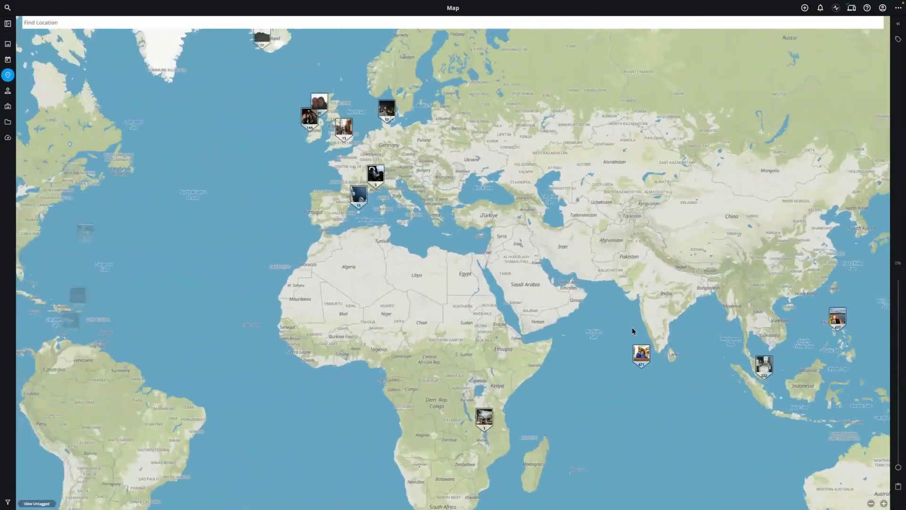
left_click_drag(352, 288, 480, 308)
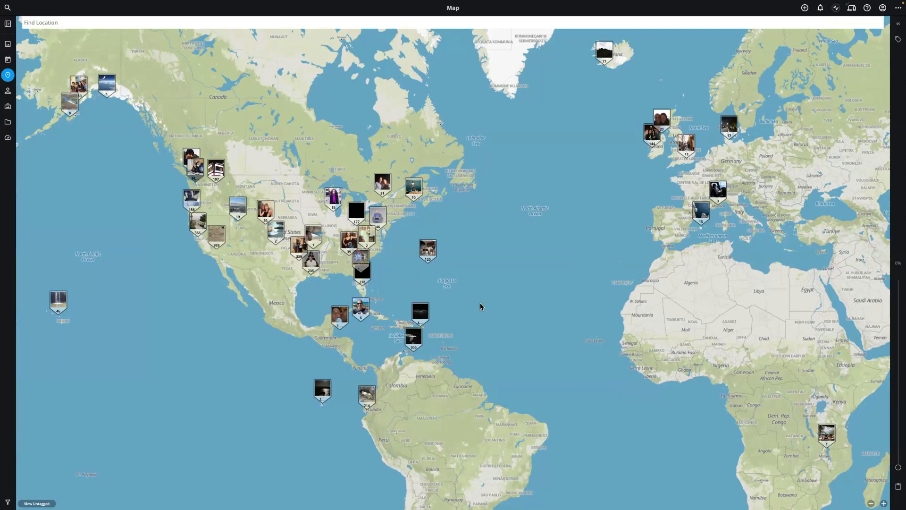
- Show the media without a location and select the eight consecutive market food photos, from the fruit stand to the seafood
left_click(38, 503)
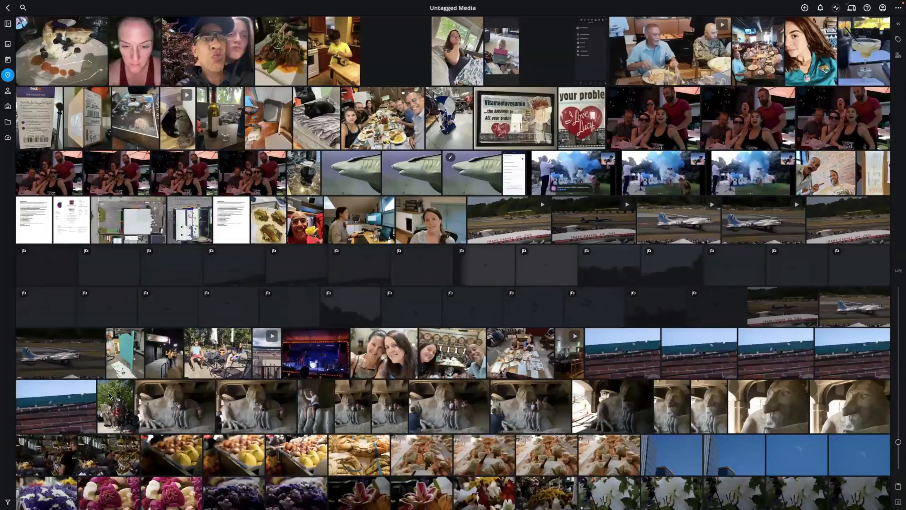
scroll(264, 178, "down", 10)
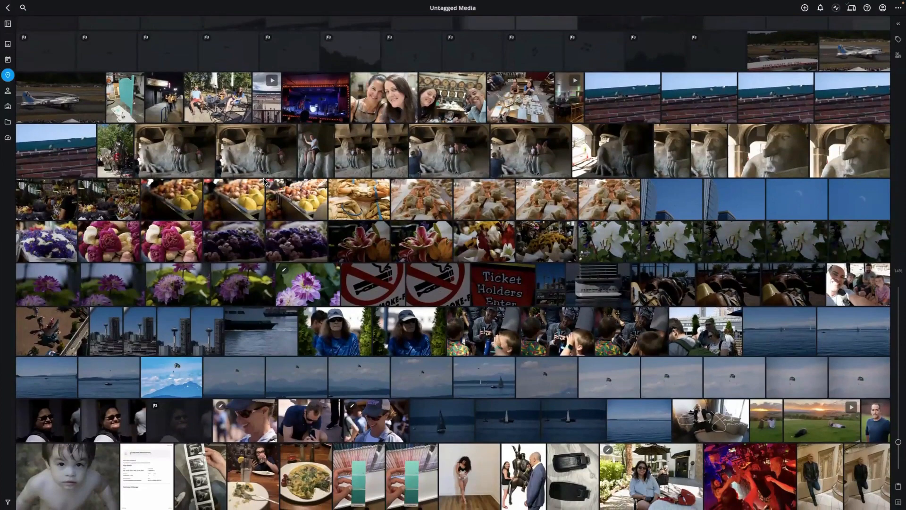
left_click(176, 211)
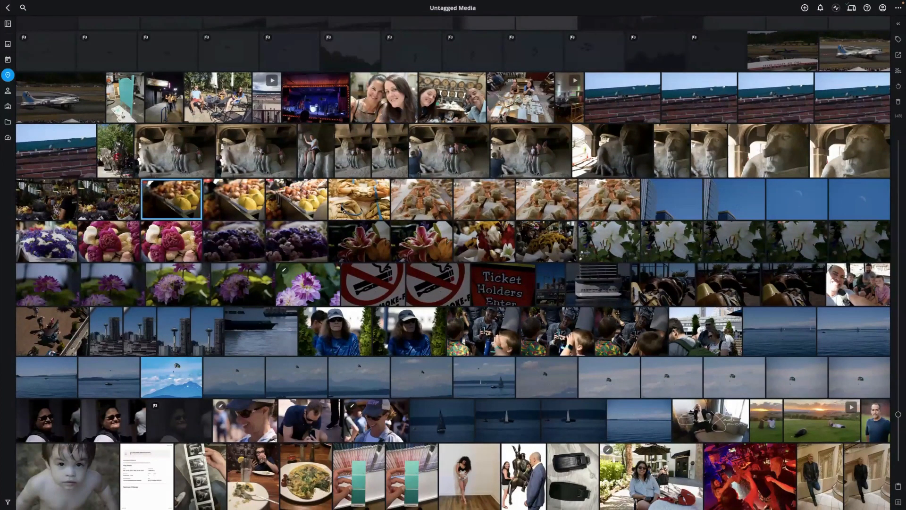
left_click(616, 203, "shift")
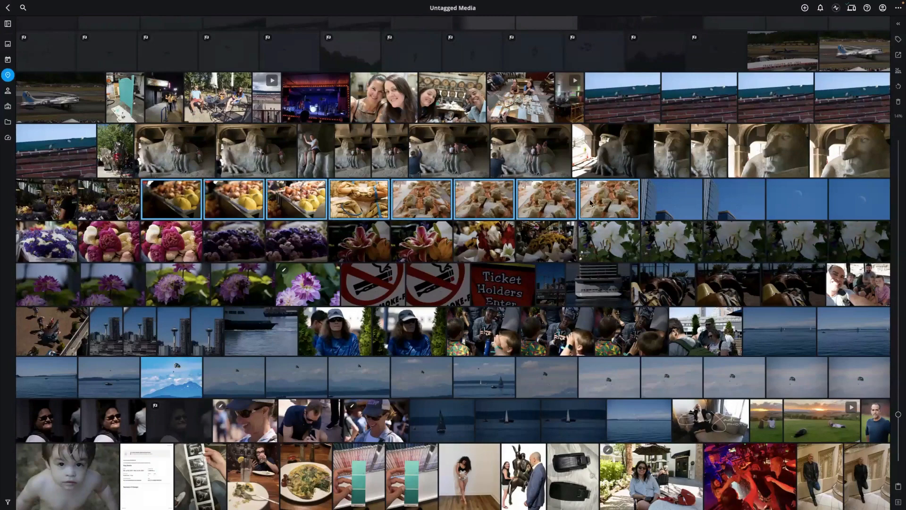
- Show the location map for the selected photos alongside the grid and expand it to half the window
left_click(899, 26)
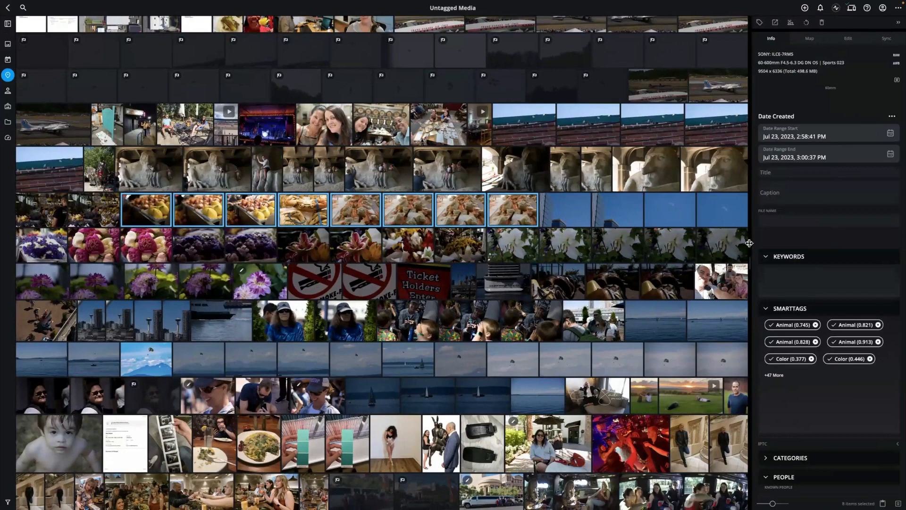
left_click_drag(750, 261, 715, 263)
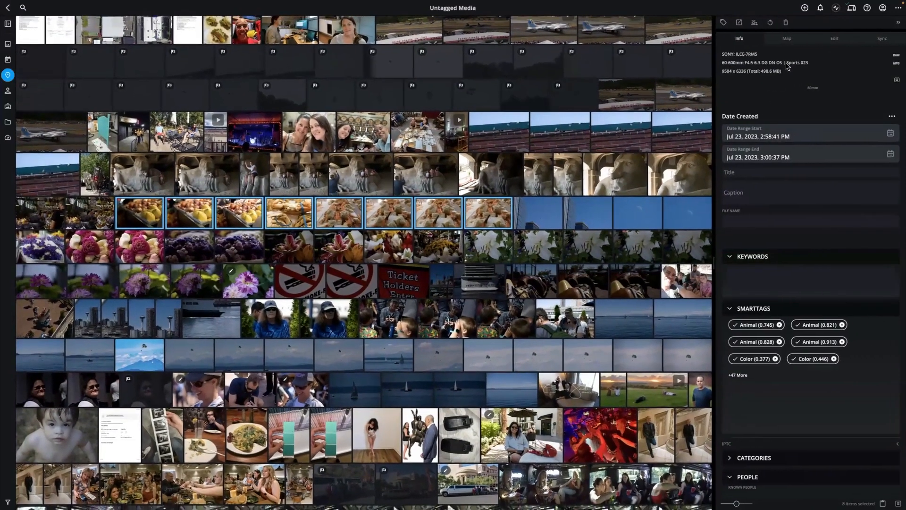
left_click(787, 39)
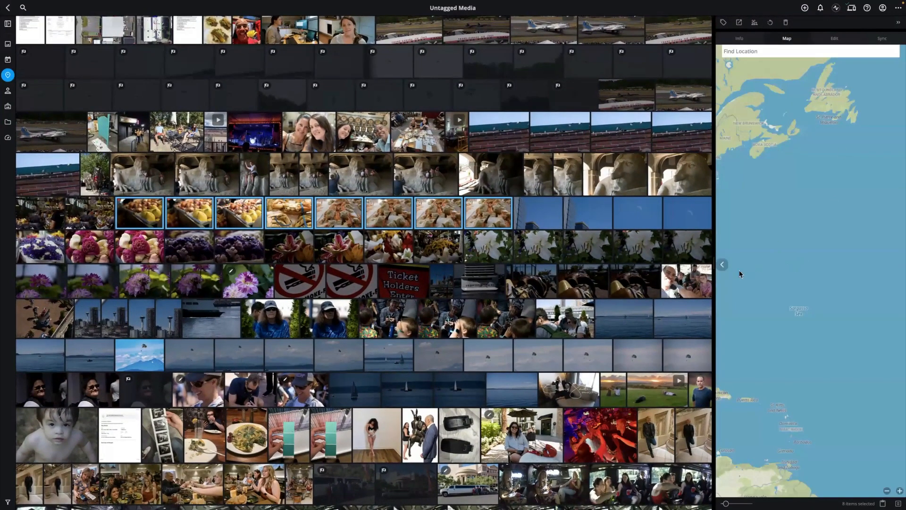
left_click(722, 264)
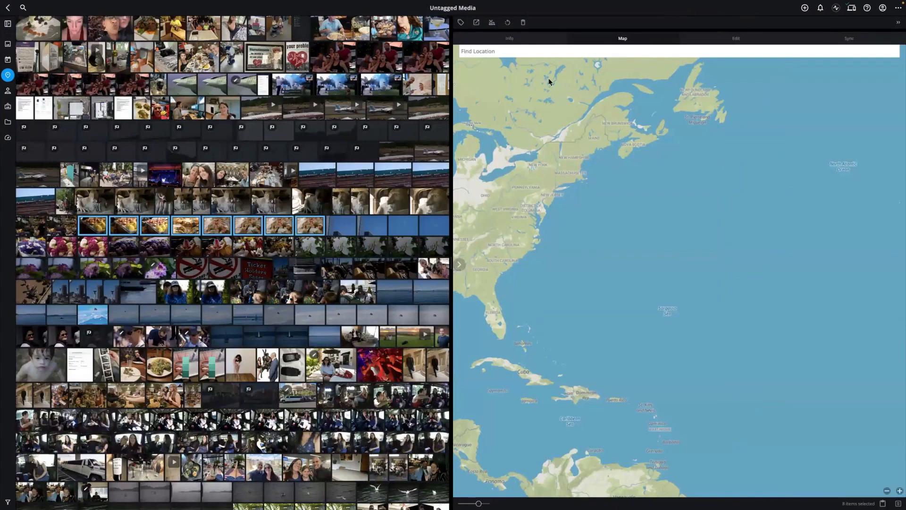
- Find "Pike place market" on the location map, choosing the match on Pike Street in Seattle
left_click_drag(506, 125, 744, 178)
left_click(588, 49)
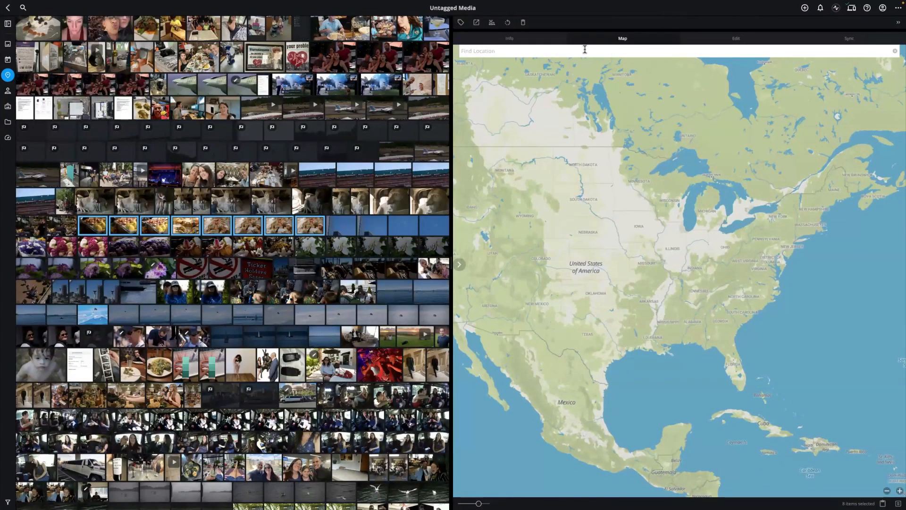
type("Pike place market")
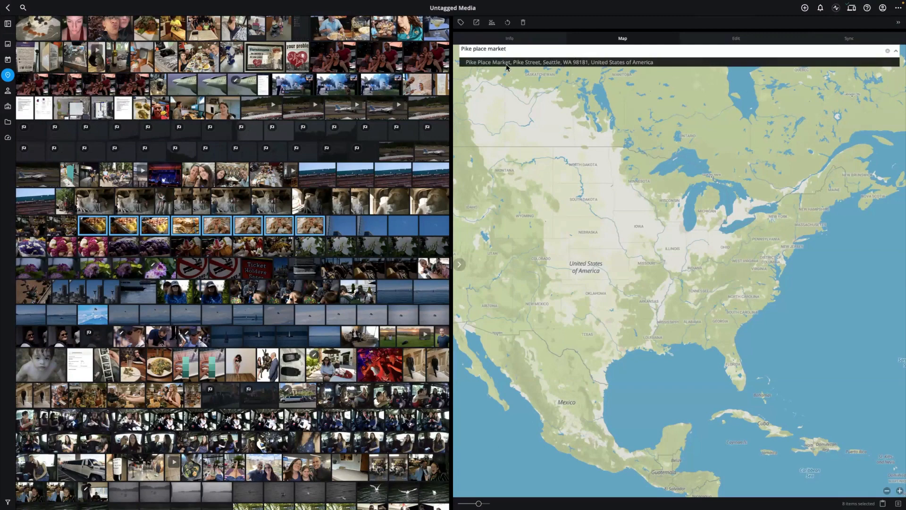
left_click(506, 63)
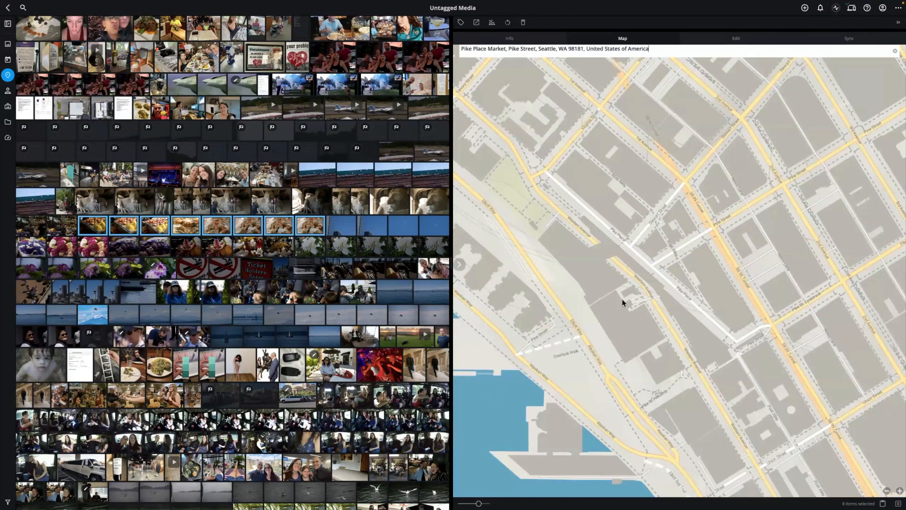
- Assign the selected food photos to Pike Place Market on the map, and return to their information beside the enlarged grid
left_click_drag(235, 236, 656, 267)
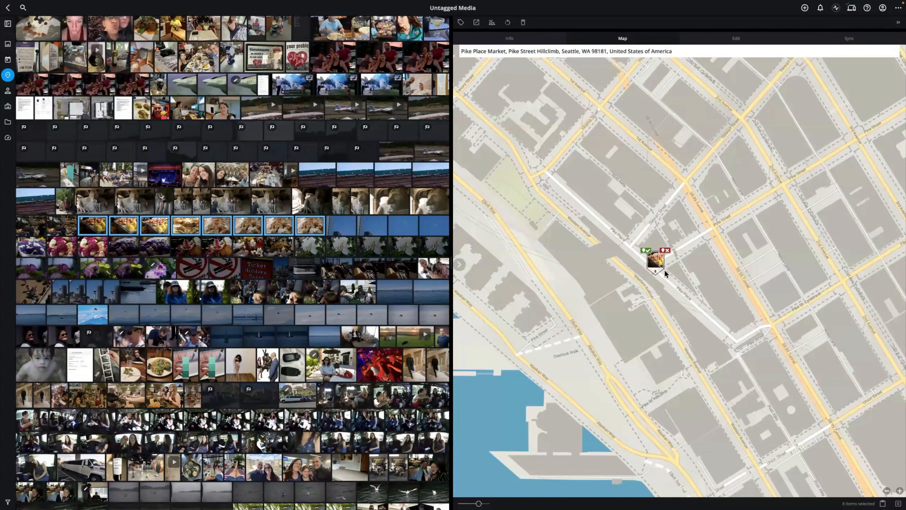
left_click(650, 253)
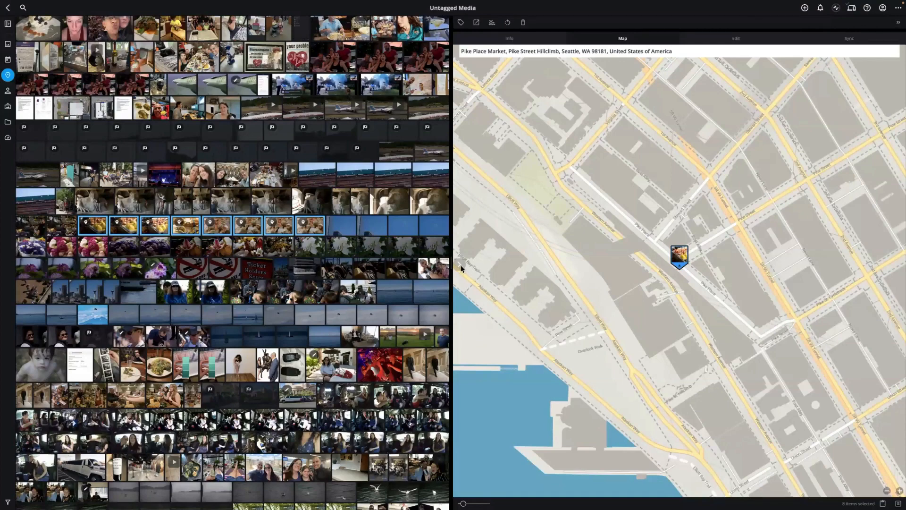
left_click(460, 266)
left_click(810, 38)
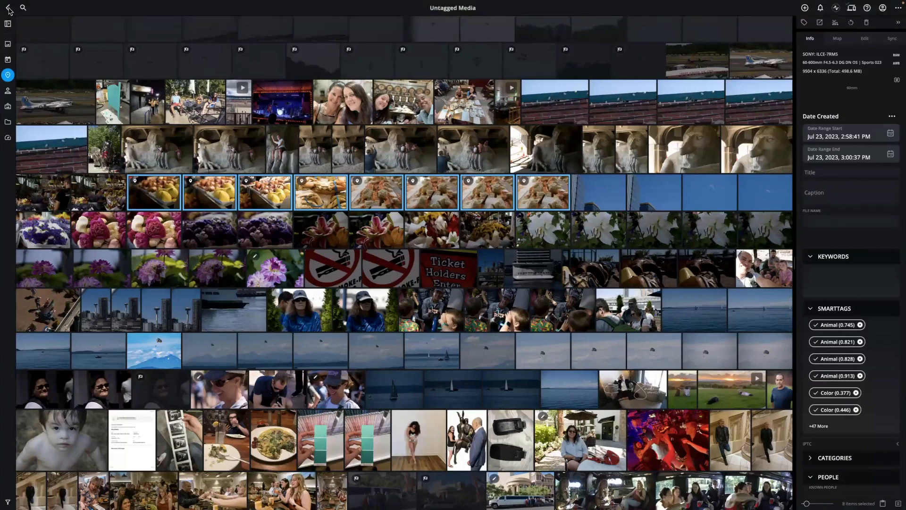
- Return to the map of all located media and examine downtown Seattle around the photos pinned at Pike Place Market
left_click(8, 8)
left_click_drag(230, 225, 274, 235)
scroll(268, 237, "up", 3)
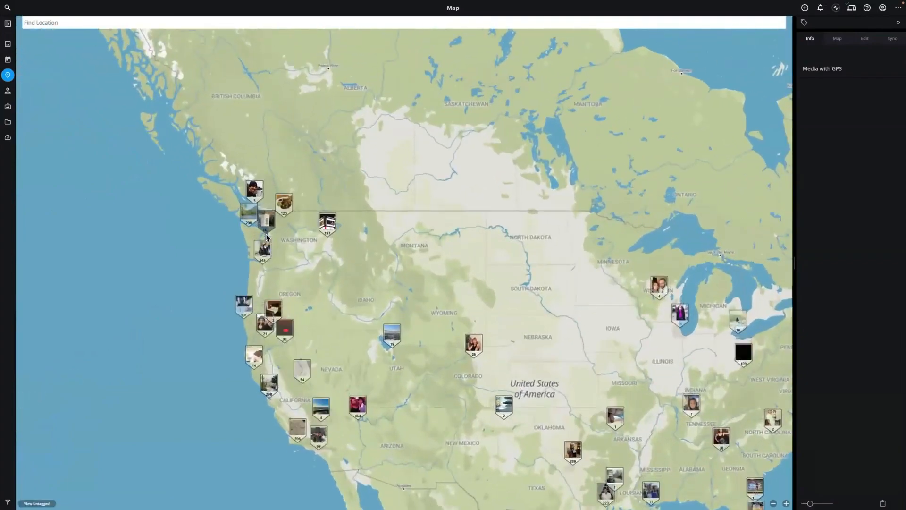
scroll(267, 236, "up", 6)
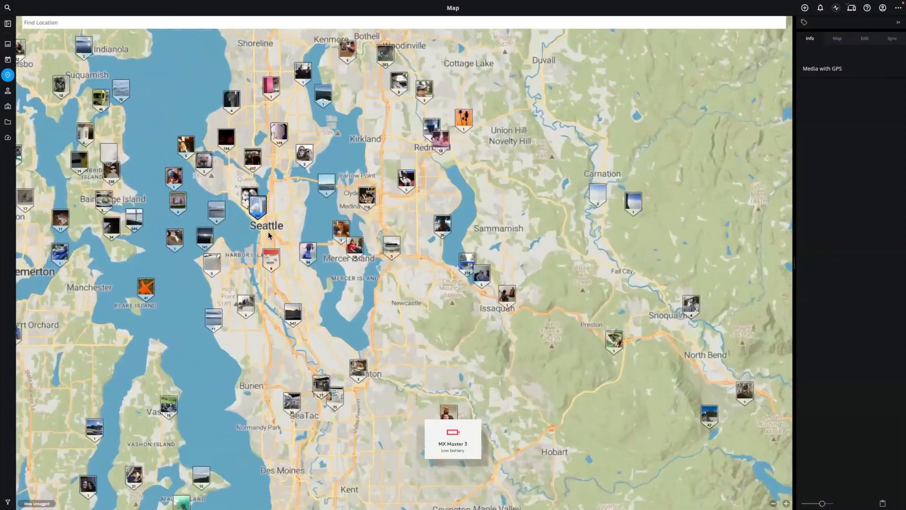
scroll(269, 235, "up", 4)
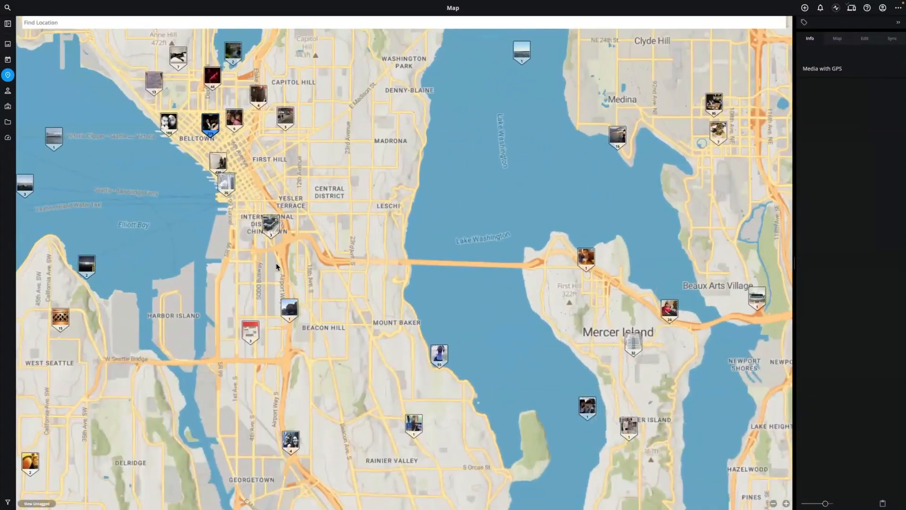
left_click_drag(236, 202, 364, 293)
scroll(364, 294, "up", 4)
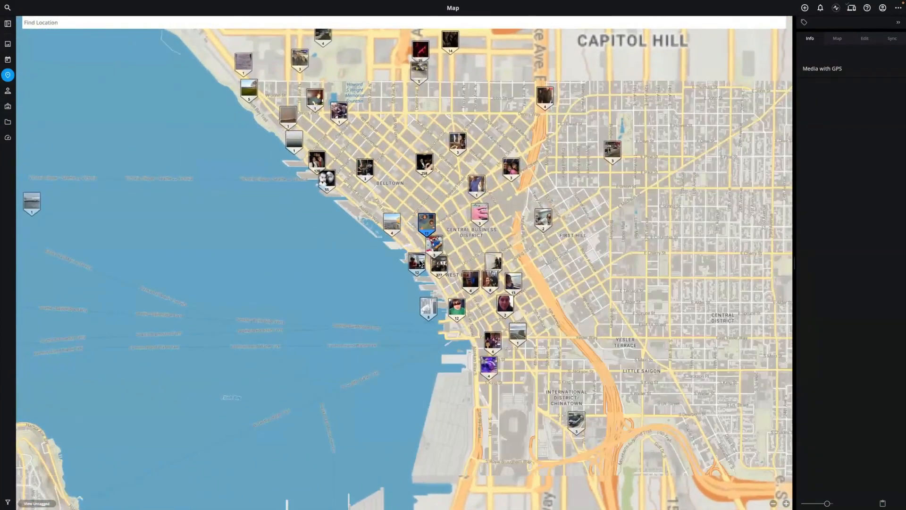
scroll(420, 263, "up", 5)
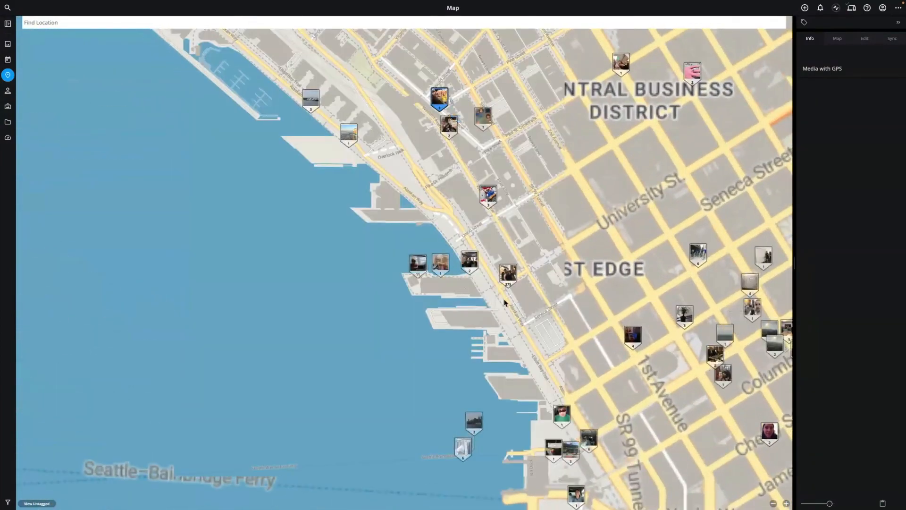
scroll(471, 267, "up", 1)
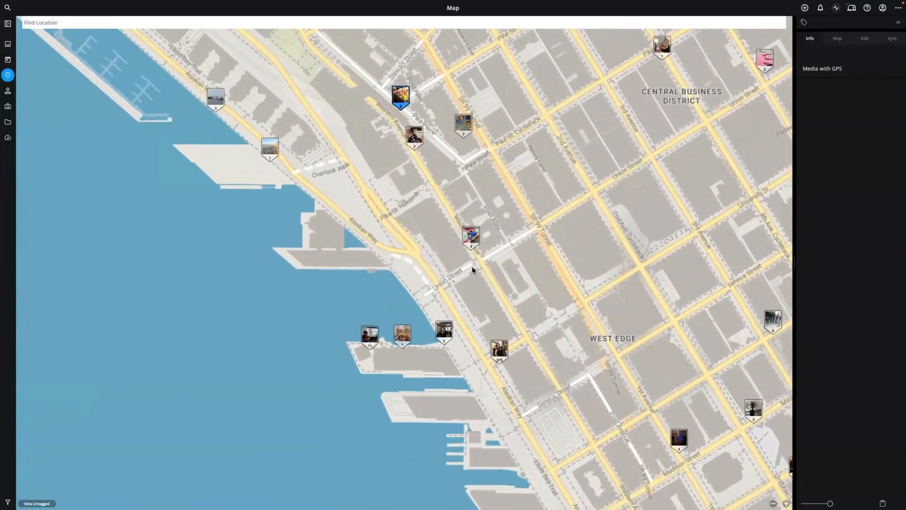
left_click_drag(467, 286, 407, 292)
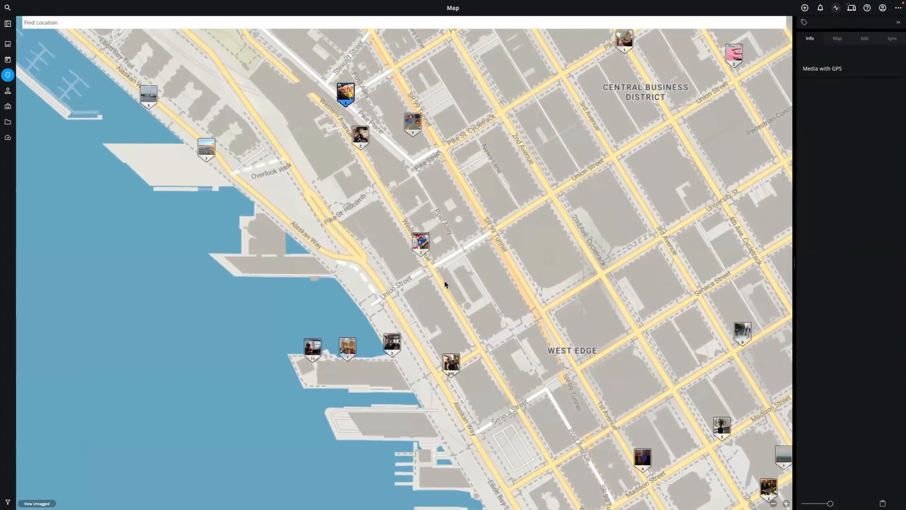
- Widen the map from downtown Seattle to survey the photo locations across Washington State and the western United States
scroll(445, 283, "down", 2)
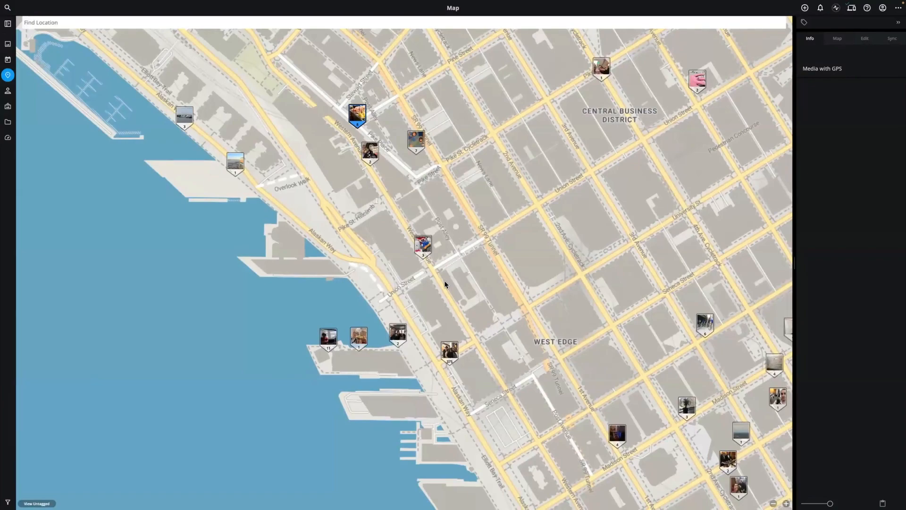
scroll(445, 284, "down", 5)
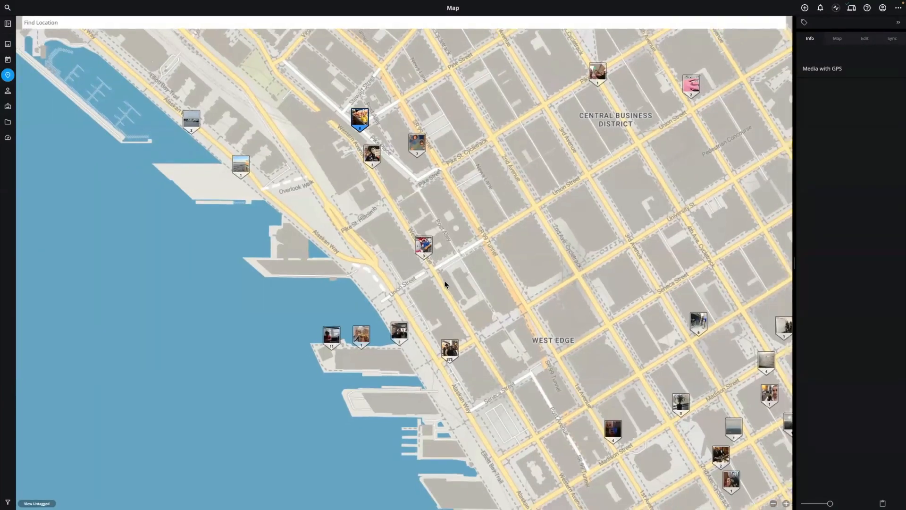
scroll(445, 286, "down", 5)
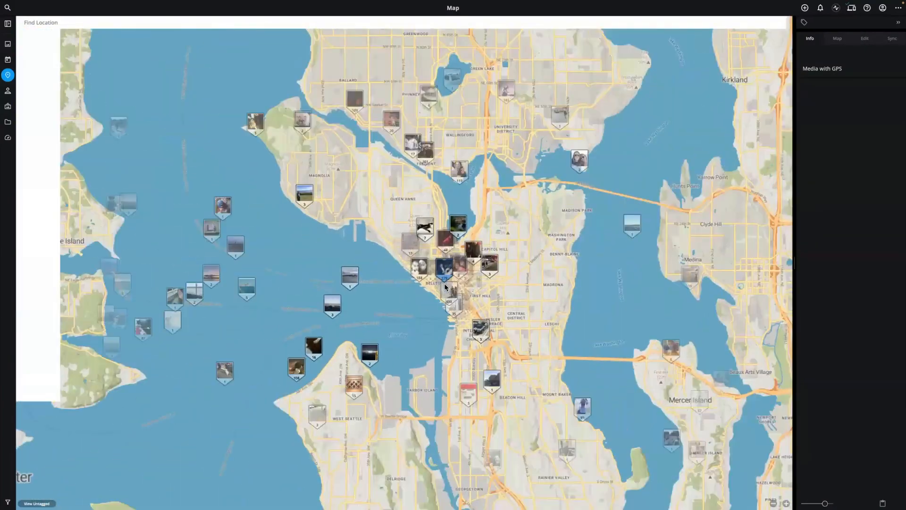
scroll(443, 282, "down", 1)
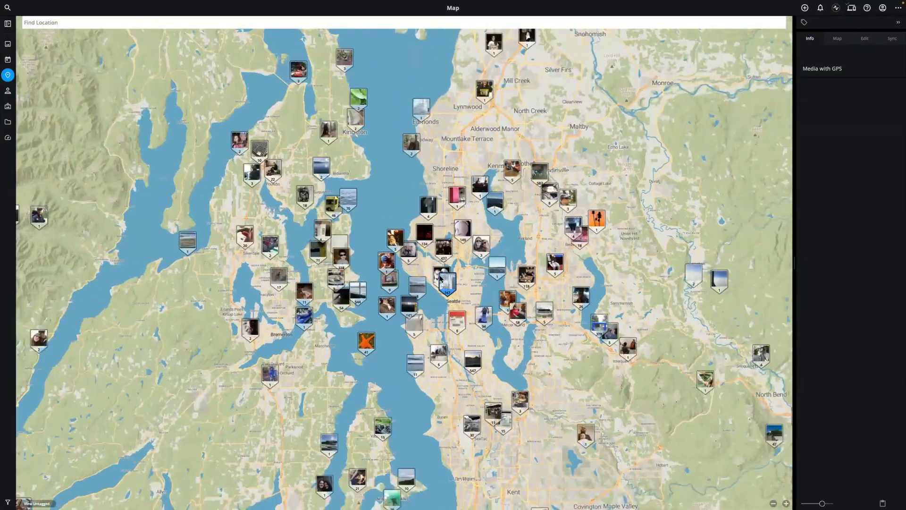
scroll(441, 279, "down", 4)
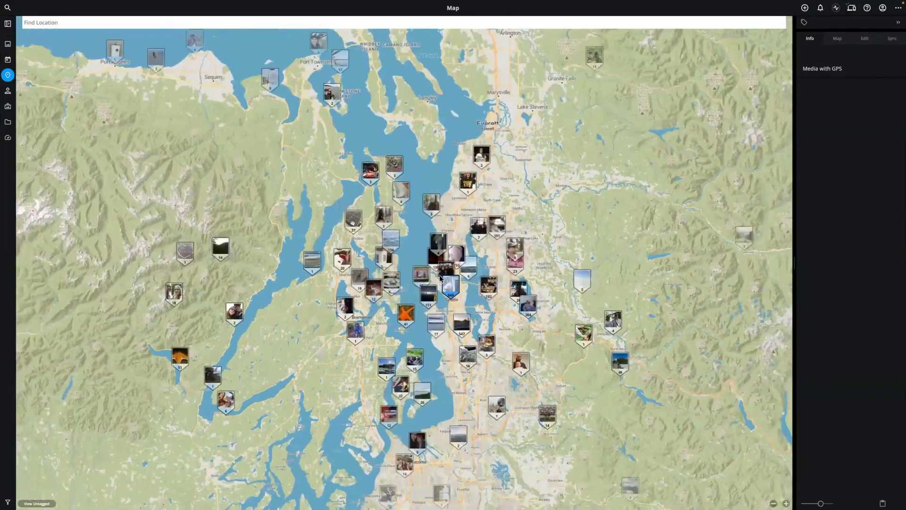
scroll(440, 278, "down", 1)
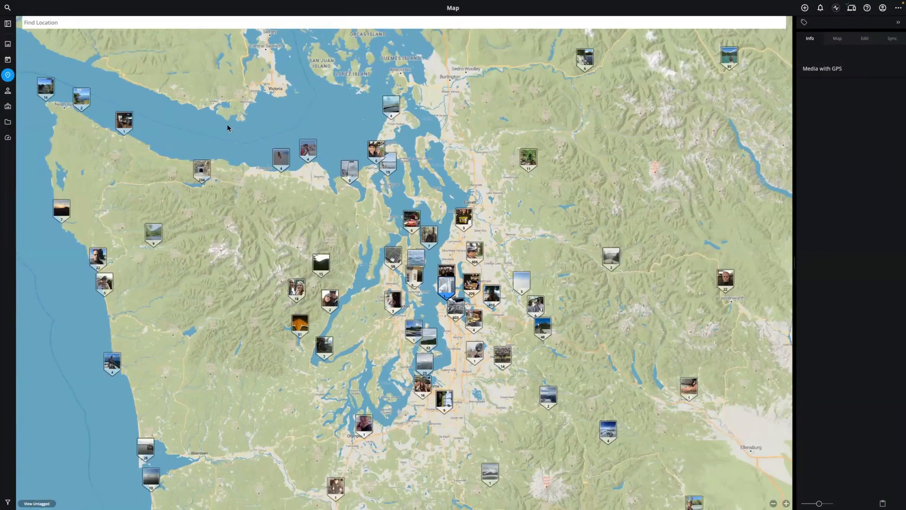
scroll(238, 204, "down", 2)
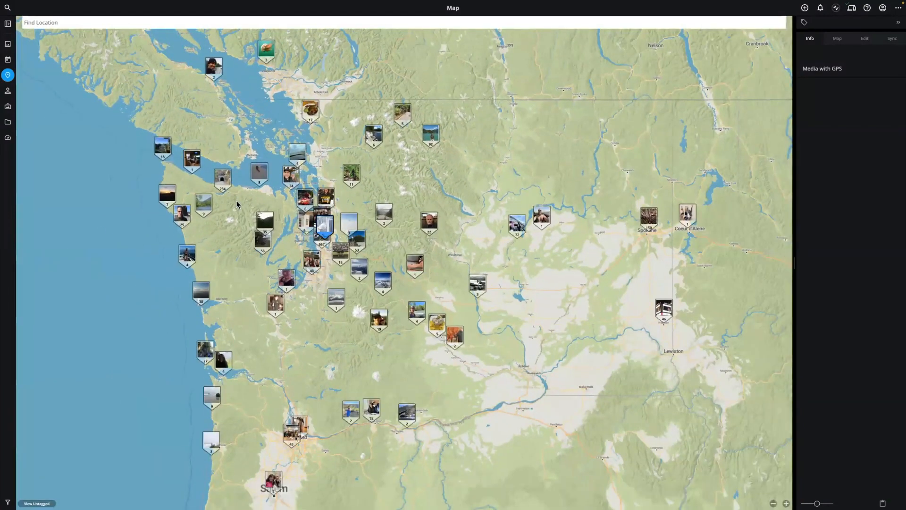
scroll(238, 203, "down", 2)
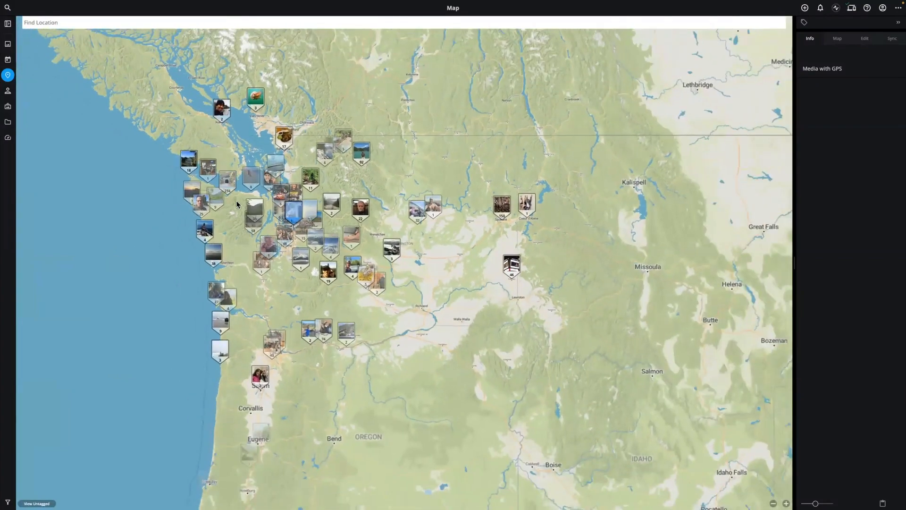
left_click_drag(390, 277, 310, 236)
scroll(311, 235, "down", 3)
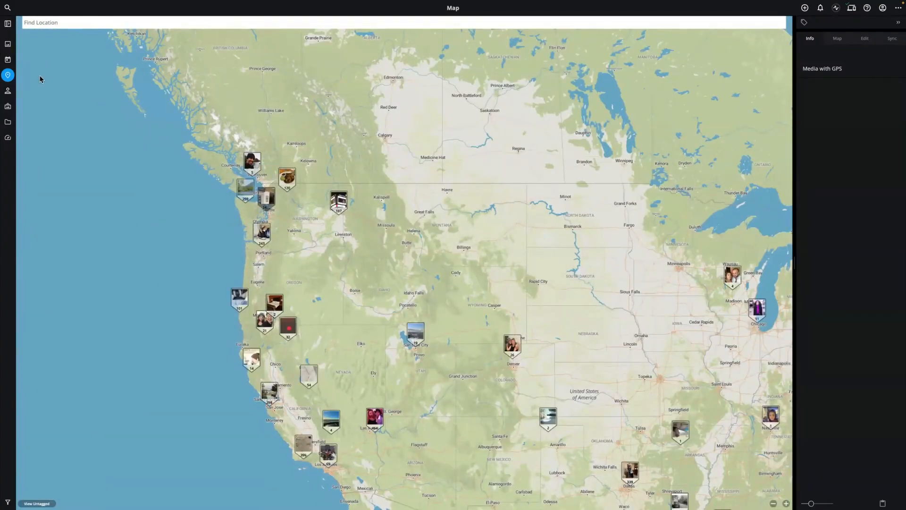
- Switch to the library's people collection and browse through it with smaller thumbnails
left_click(8, 91)
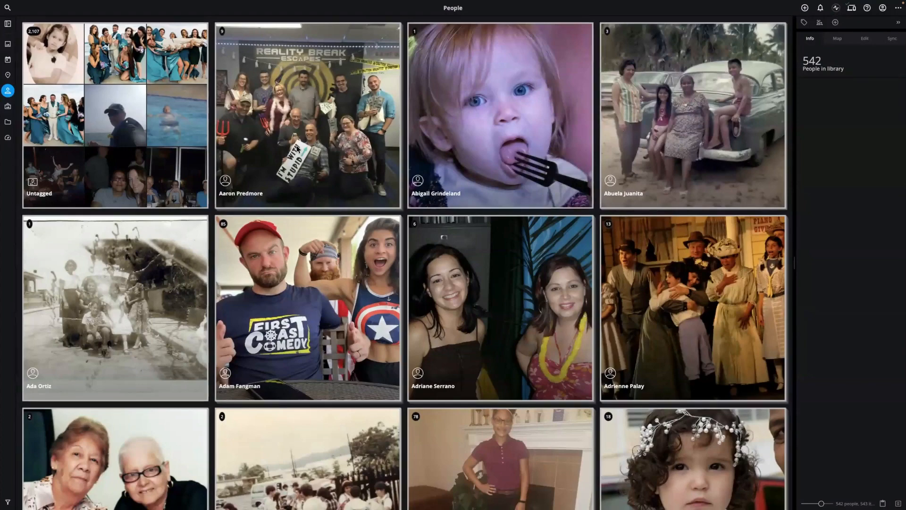
scroll(297, 149, "down", 3)
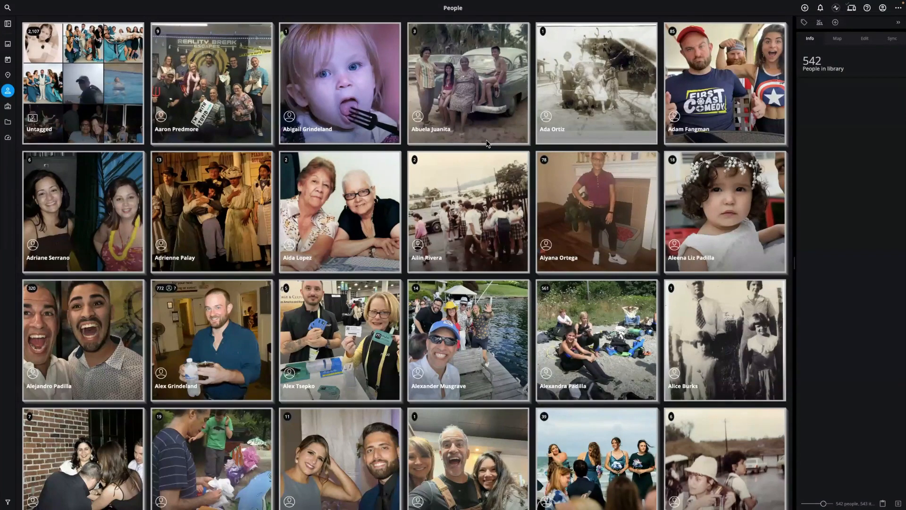
scroll(488, 143, "down", 5)
scroll(487, 141, "down", 10)
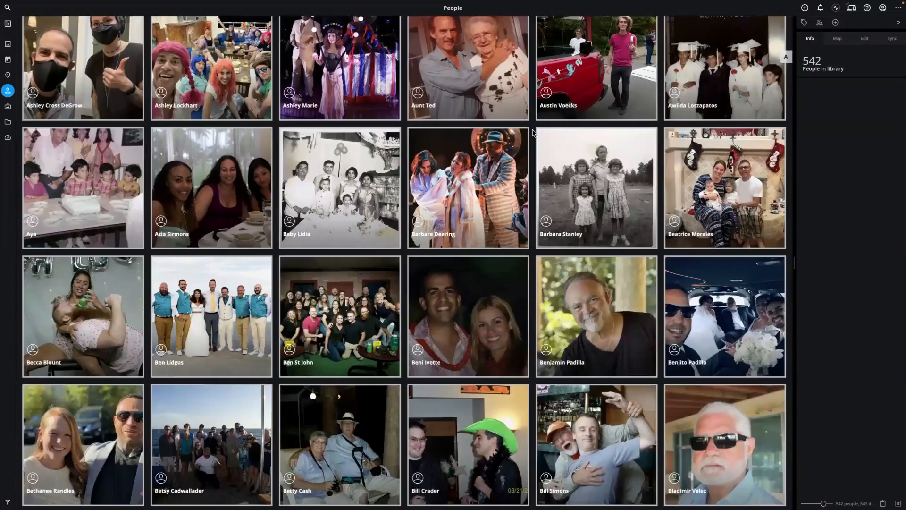
- Browse the people collection ahead to the names starting with M and open the person with 3,236 media
scroll(545, 131, "up", 1)
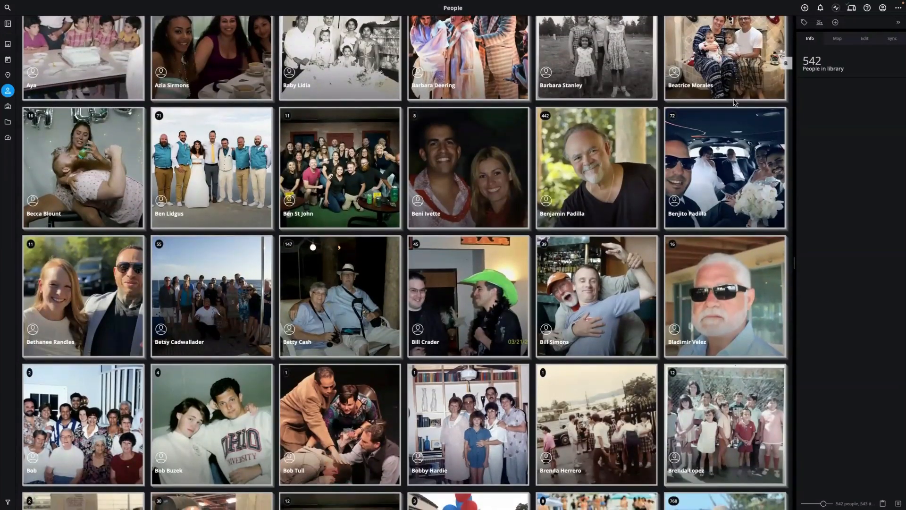
scroll(734, 105, "down", 2)
left_click_drag(788, 73, 772, 309)
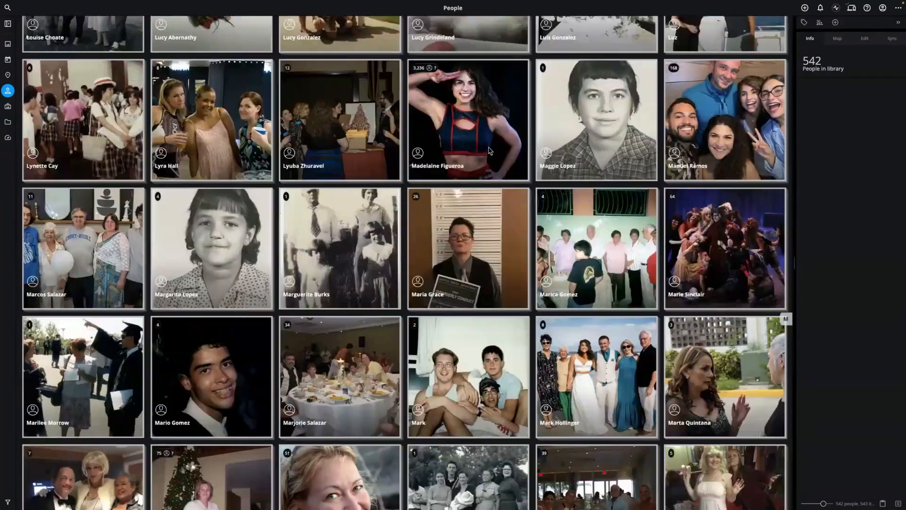
left_click(470, 133)
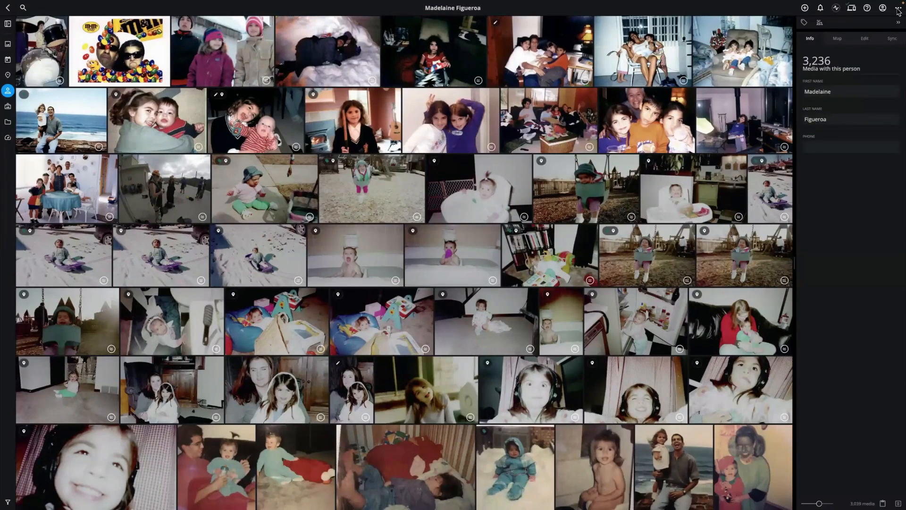
- Turn on Zoom to Face for this person's media so the thumbnails crop to the face
left_click(899, 9)
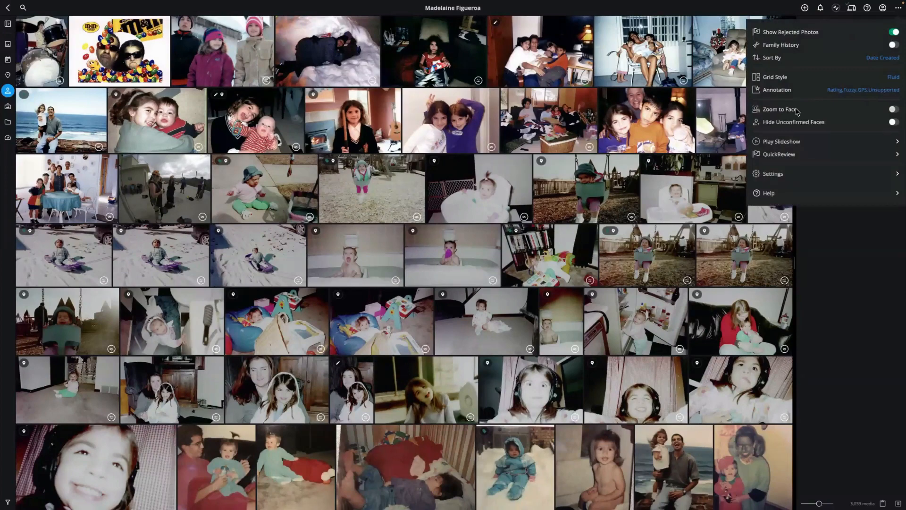
left_click(797, 110)
left_click(644, 166)
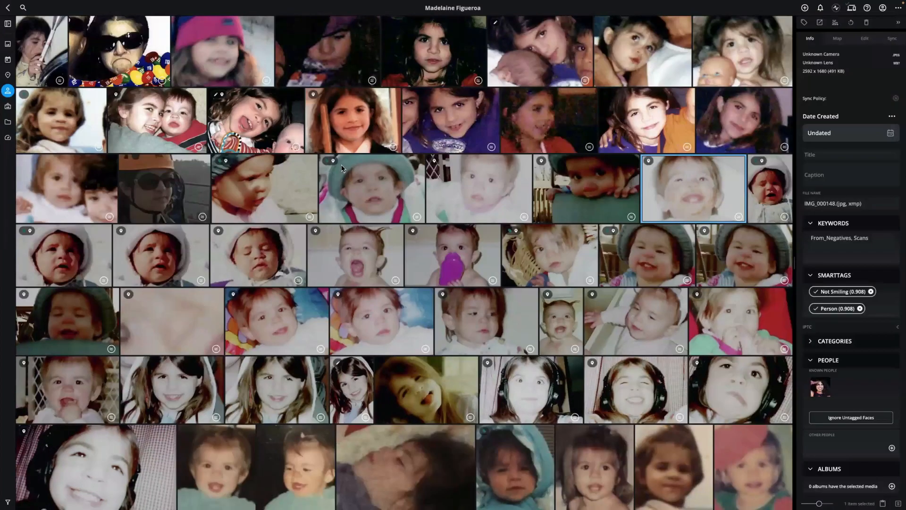
- Browse the face thumbnails to November 2003, view the photo titled "Beware Falling Coconuts!!" in full, and return to the grid
scroll(341, 168, "down", 5)
scroll(341, 173, "down", 12)
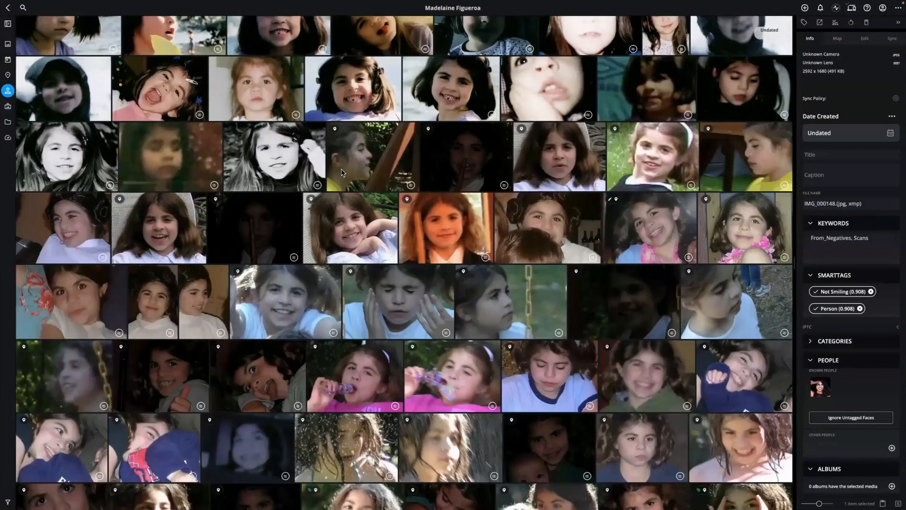
scroll(341, 173, "down", 12)
scroll(342, 173, "down", 12)
scroll(342, 172, "down", 12)
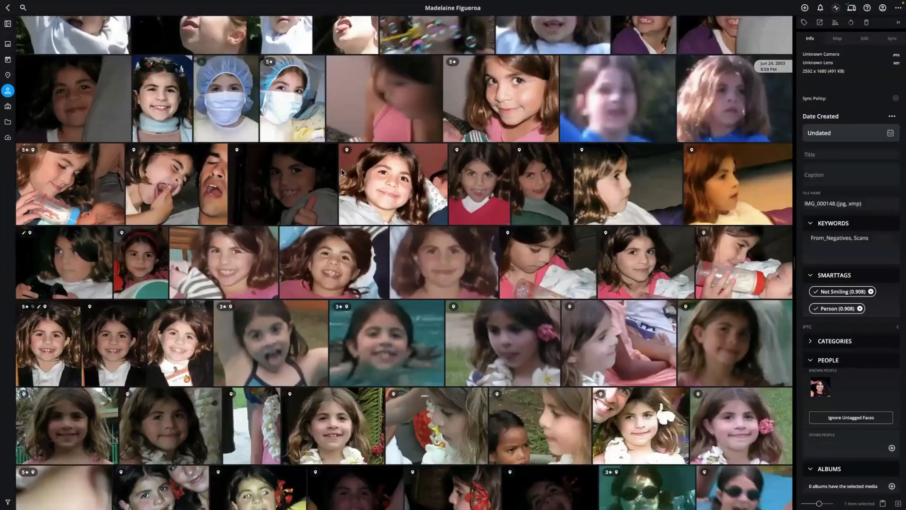
scroll(342, 172, "down", 12)
scroll(342, 173, "down", 12)
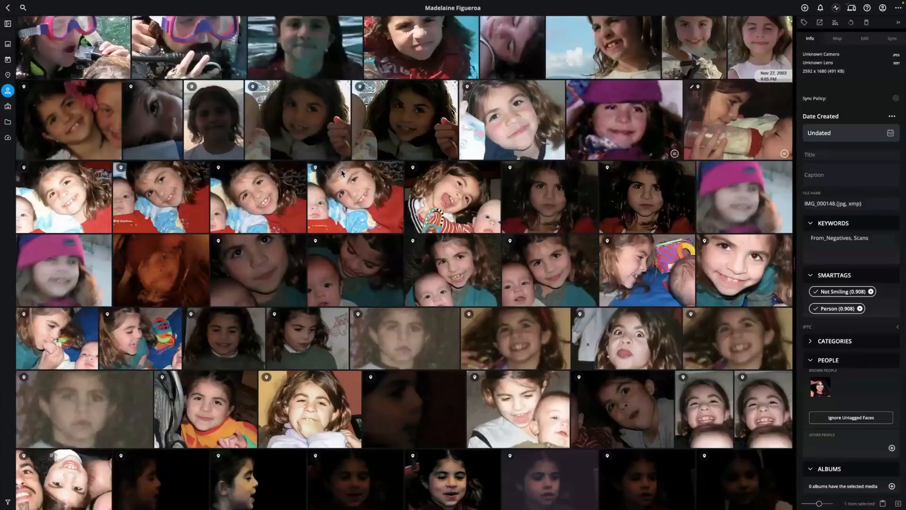
scroll(499, 189, "up", 4)
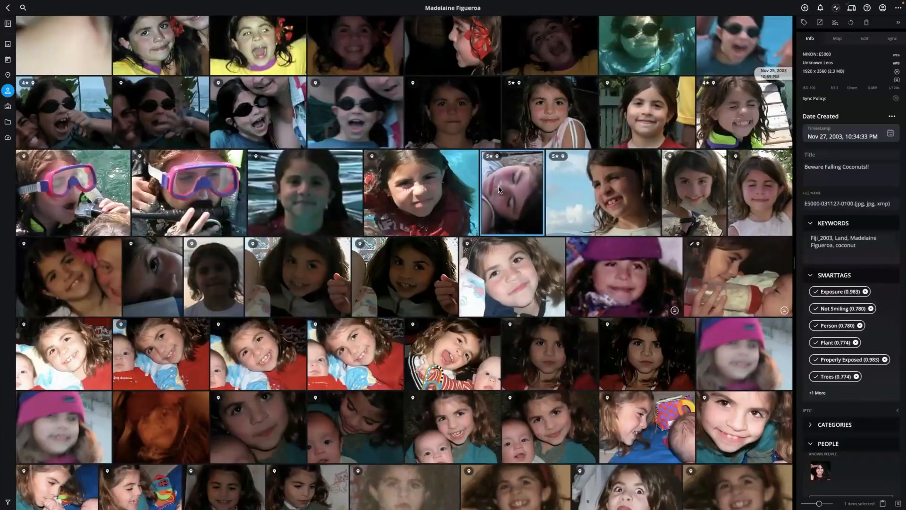
double_click(500, 188)
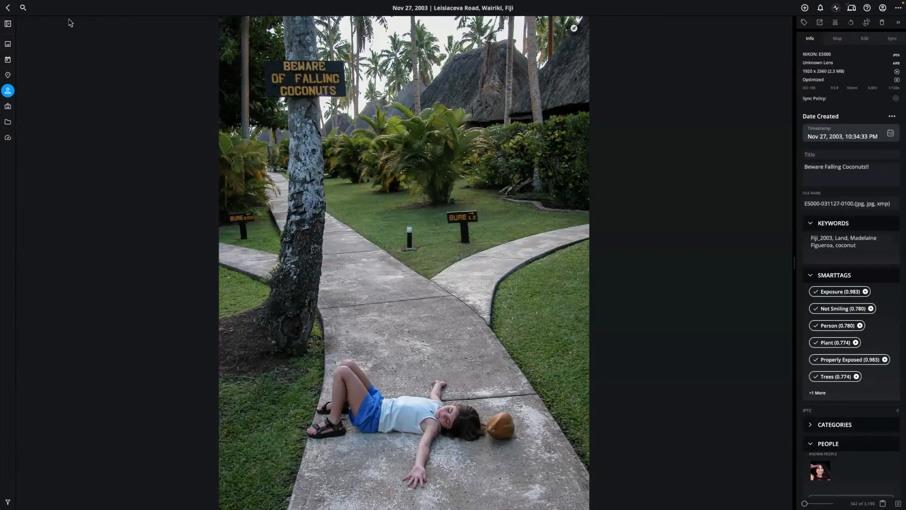
left_click(8, 8)
- Browse forward to the August 2023 beach photos, view one without sunglasses in full, and return to the grid
scroll(491, 227, "down", 5)
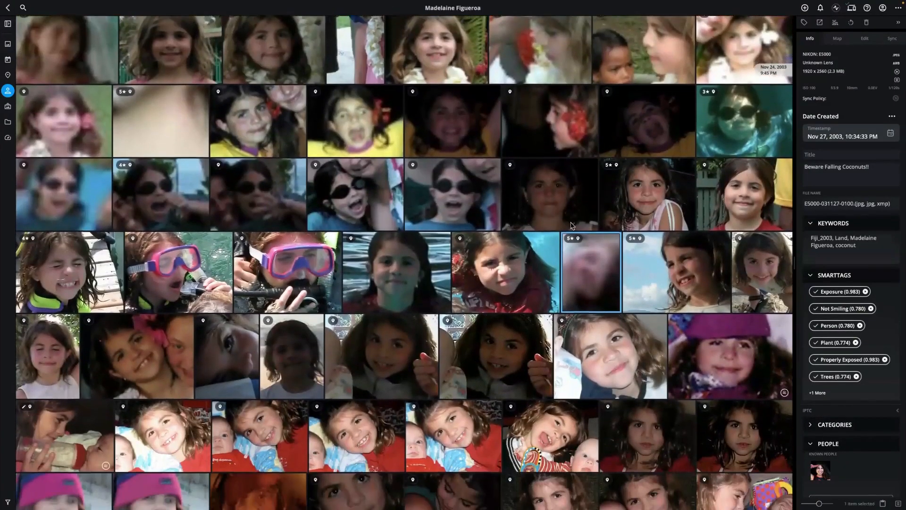
scroll(763, 352, "down", 20)
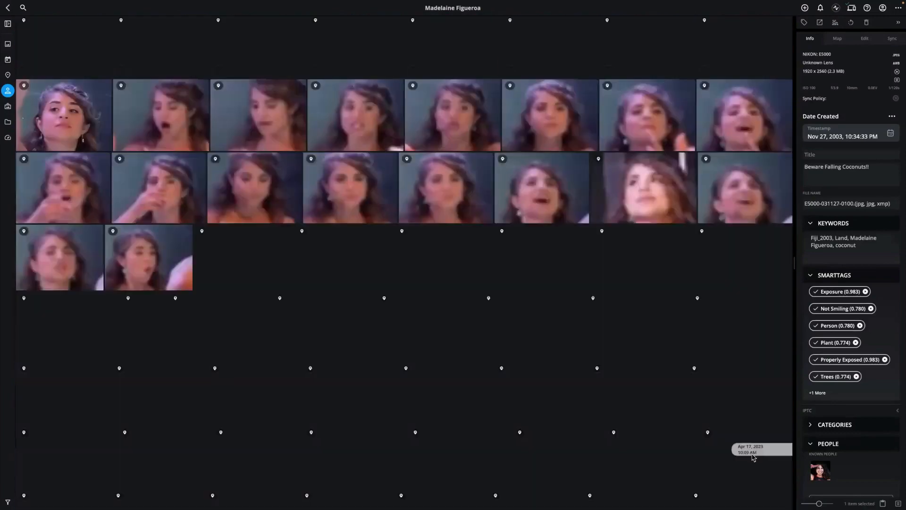
scroll(752, 465, "down", 5)
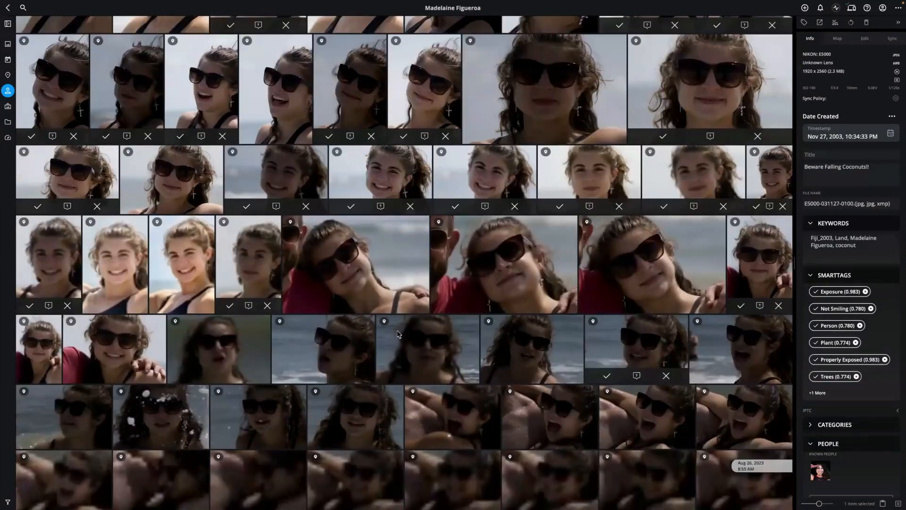
double_click(268, 286)
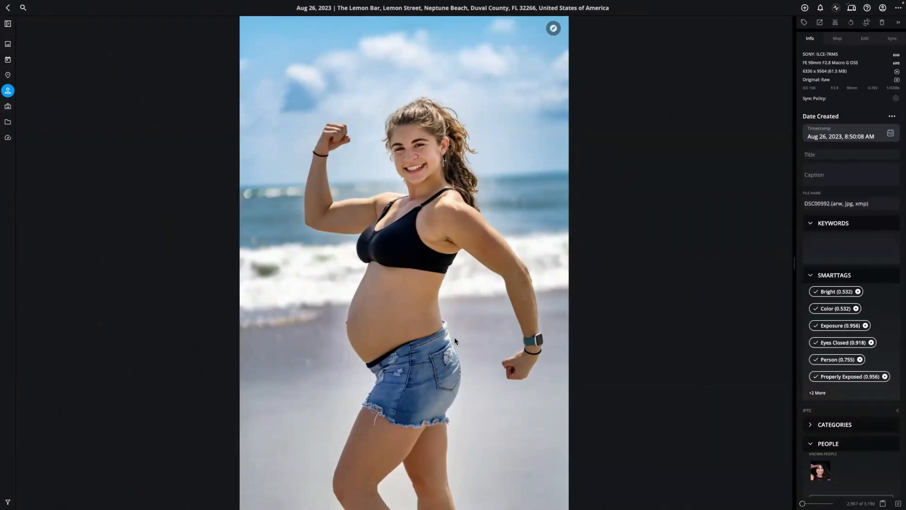
left_click(8, 7)
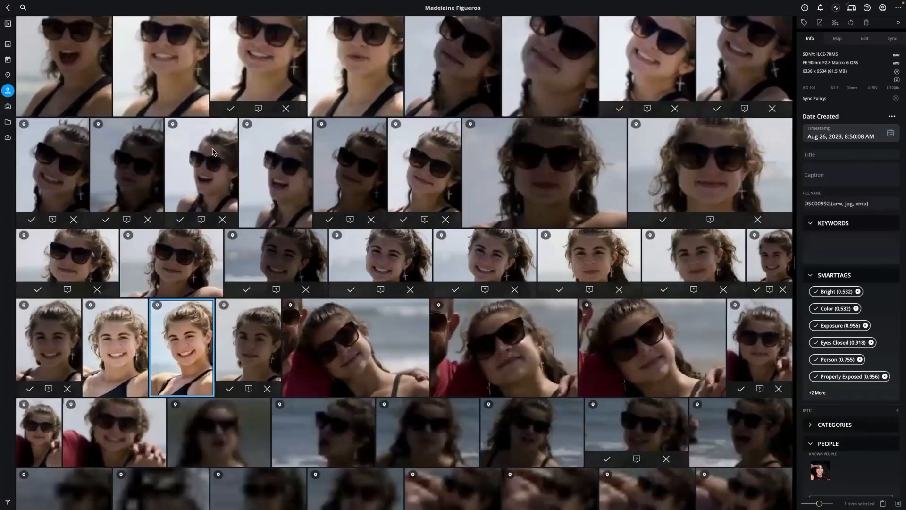
- Look back through this person's earlier face thumbnails and return to the people collection
scroll(319, 186, "up", 10)
scroll(320, 185, "up", 5)
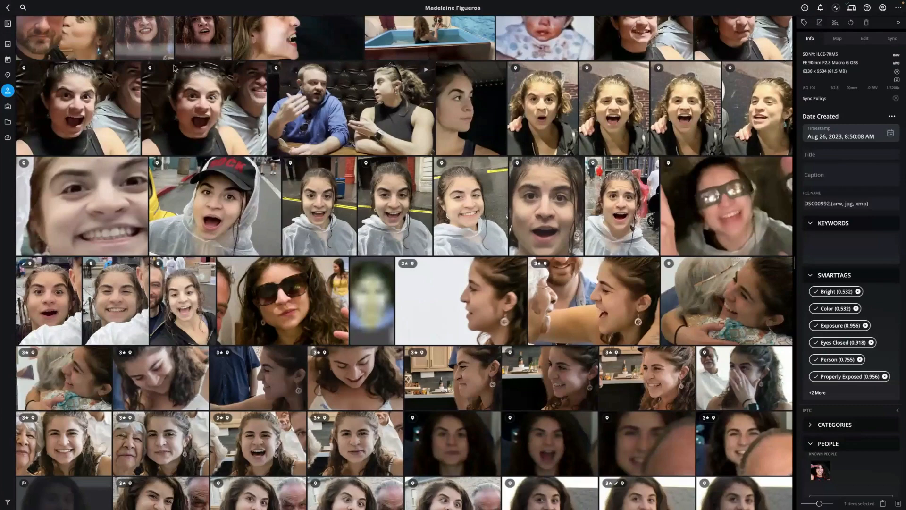
left_click(9, 8)
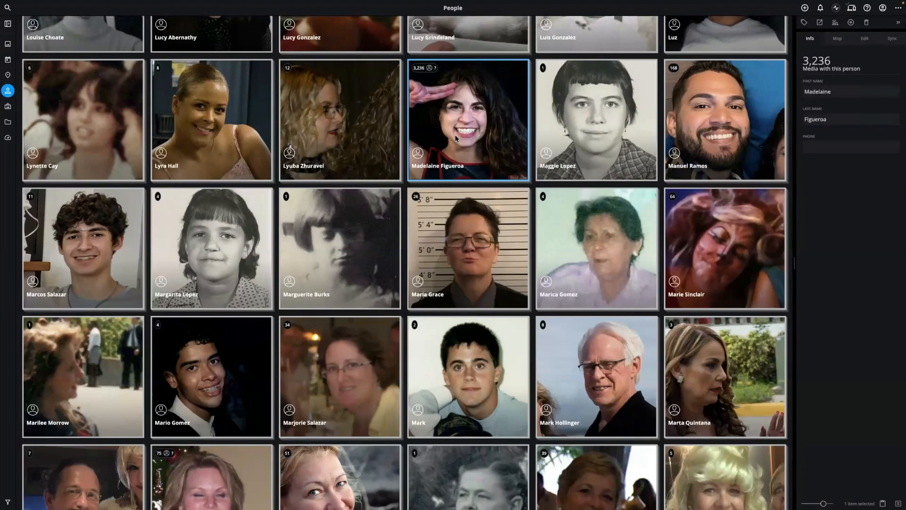
scroll(454, 140, "up", 2)
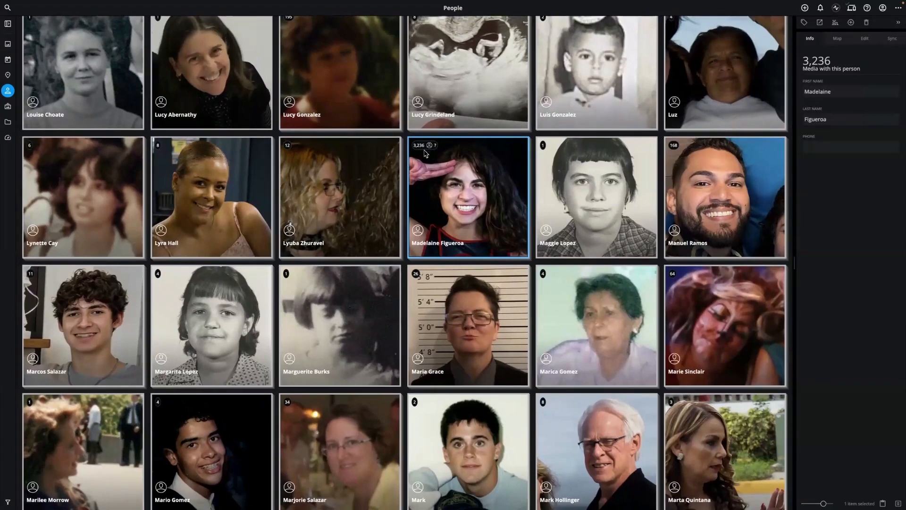
- Reopen the selected person, start the review of their suggested face matches, and examine all the suggestions
mouse_move(423, 150)
double_click(468, 208)
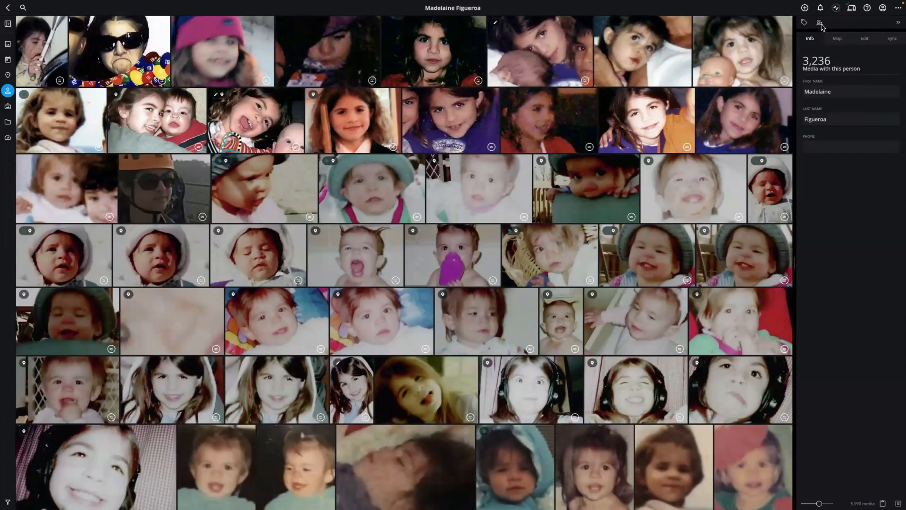
left_click(820, 23)
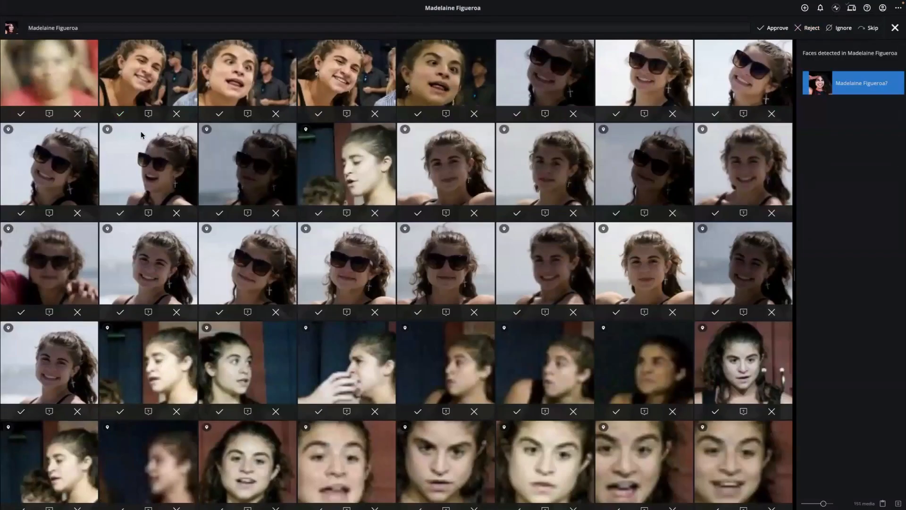
scroll(231, 165, "down", 3)
scroll(231, 165, "down", 10)
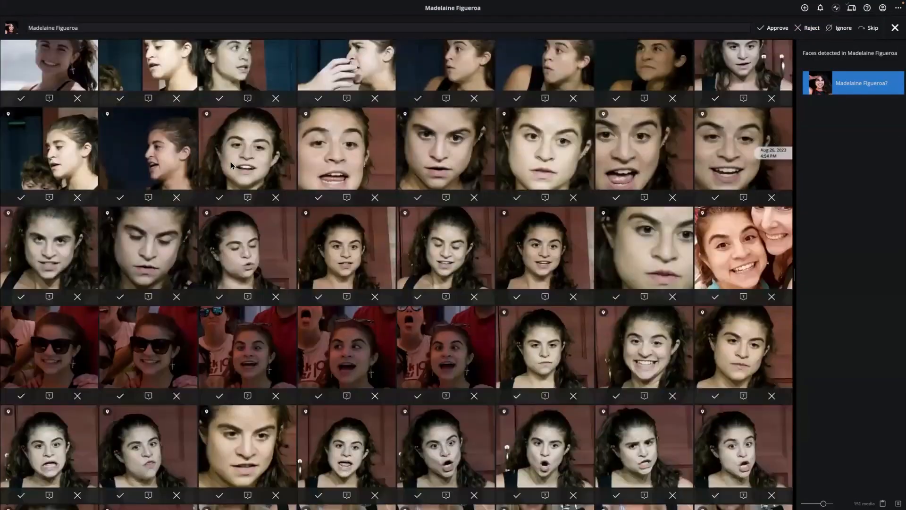
scroll(231, 165, "down", 12)
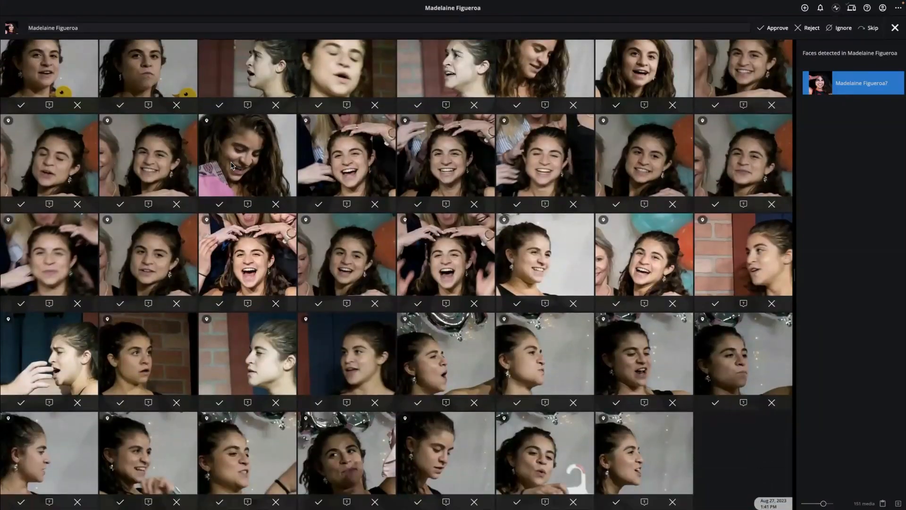
scroll(231, 165, "up", 15)
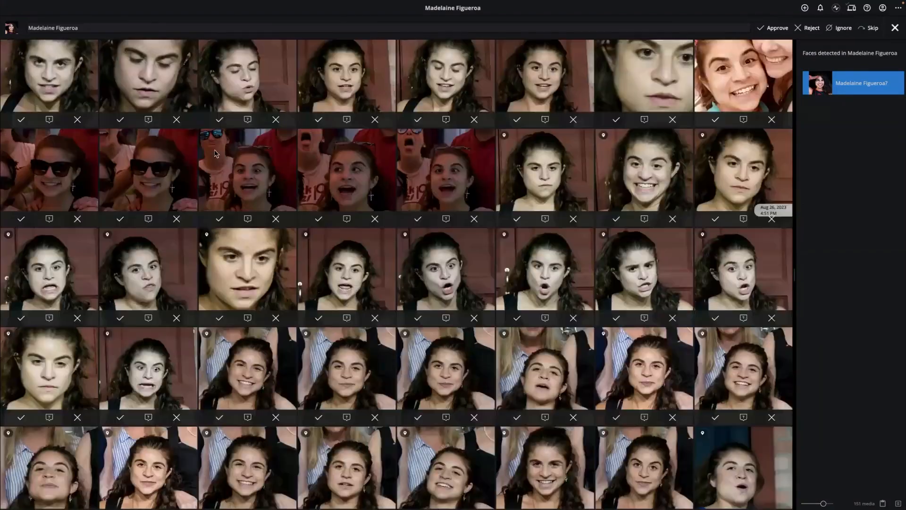
scroll(219, 156, "up", 10)
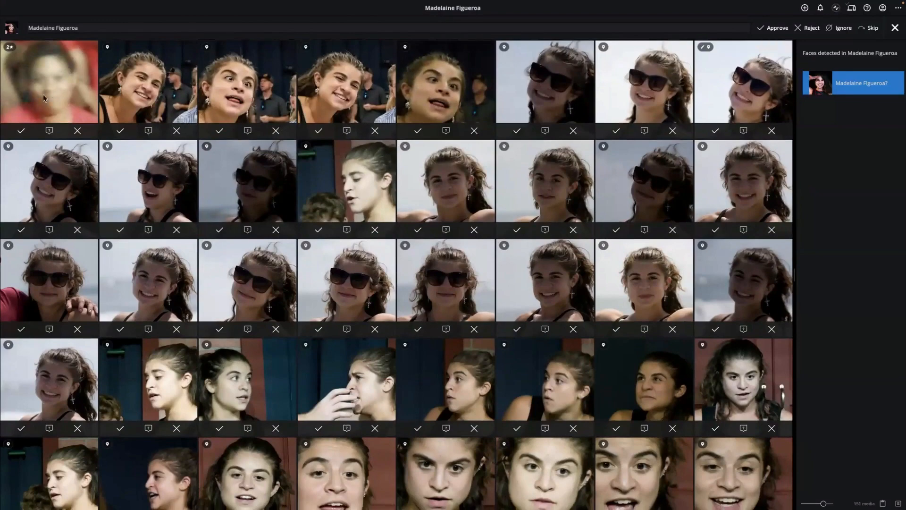
- Reject the blurred first face, approve all remaining suggested matches for this person, and close the face review
left_click(77, 132)
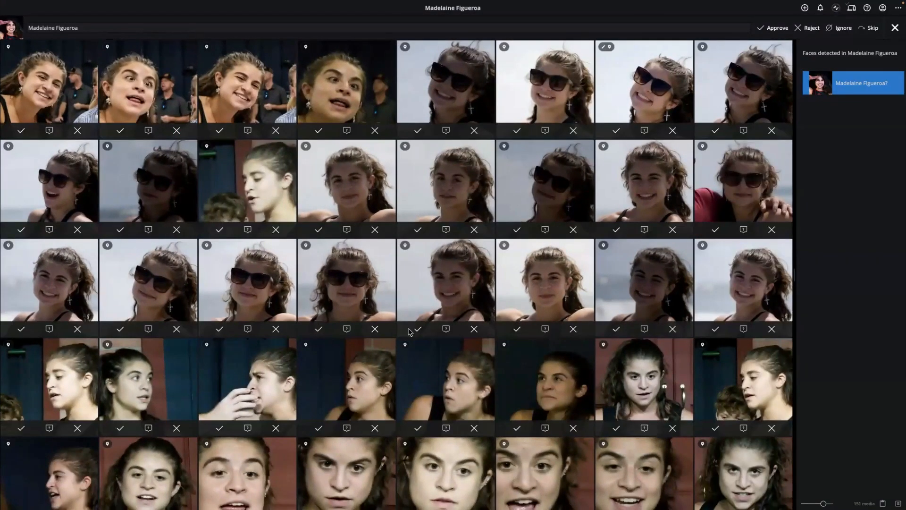
scroll(410, 332, "down", 5)
scroll(731, 86, "up", 5)
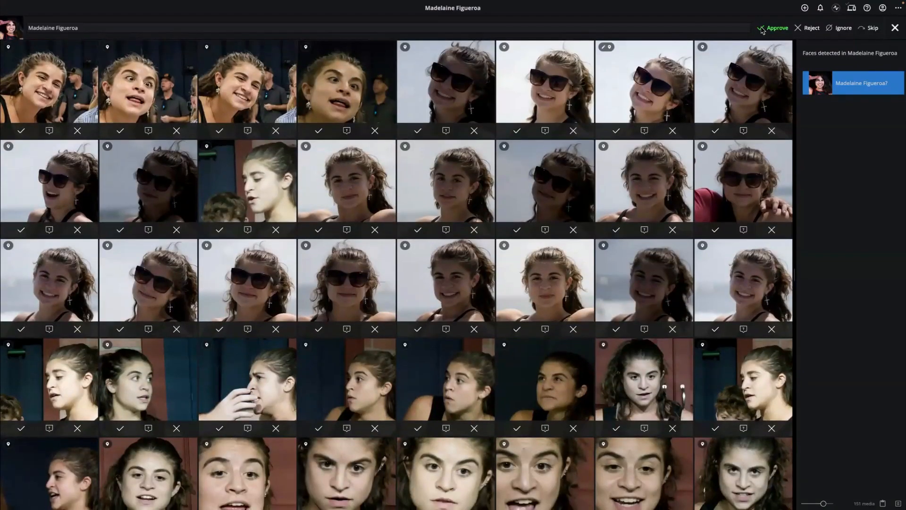
left_click(761, 28)
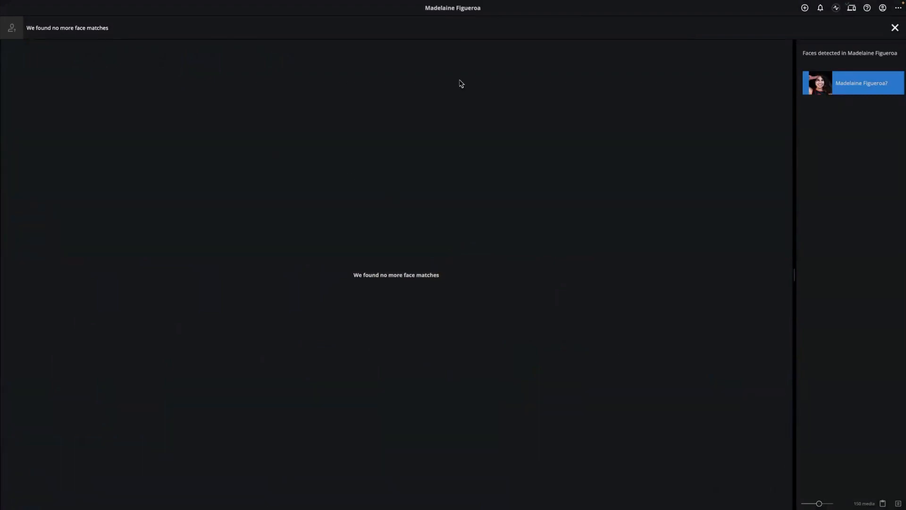
left_click(896, 28)
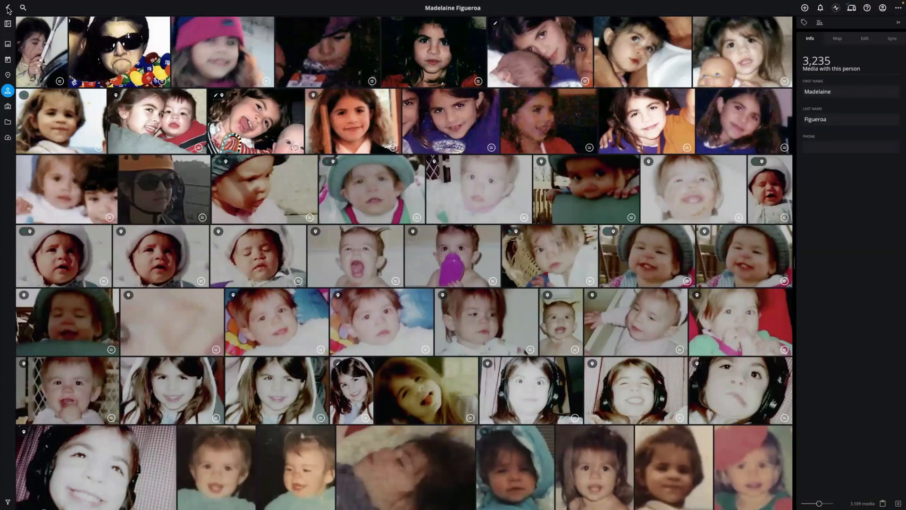
- Return to the beginning of the people collection and open the Untagged group
left_click(7, 9)
scroll(412, 257, "up", 3)
scroll(412, 257, "up", 8)
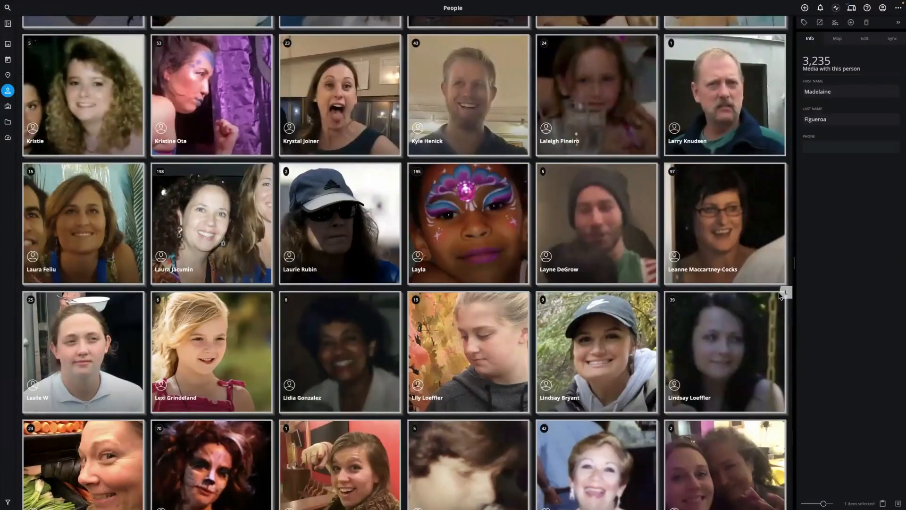
left_click_drag(787, 297, 755, 21)
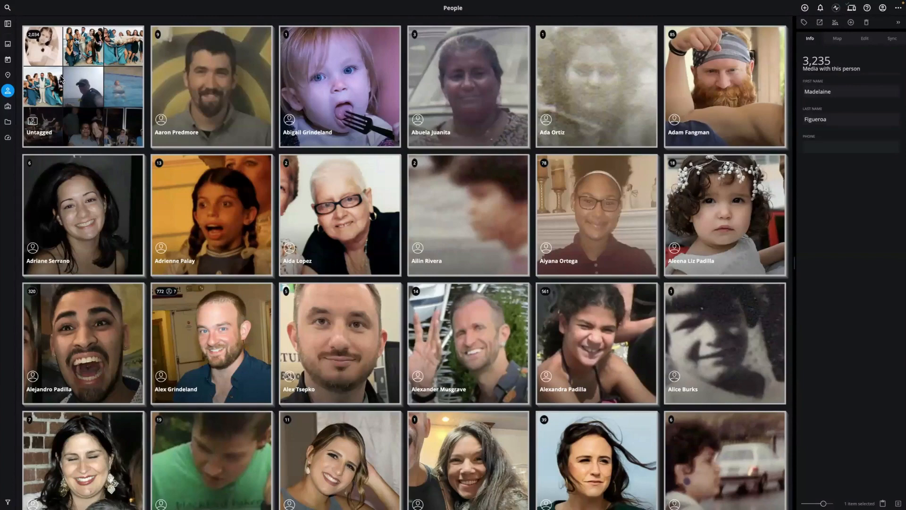
left_click(60, 80)
left_click(61, 80)
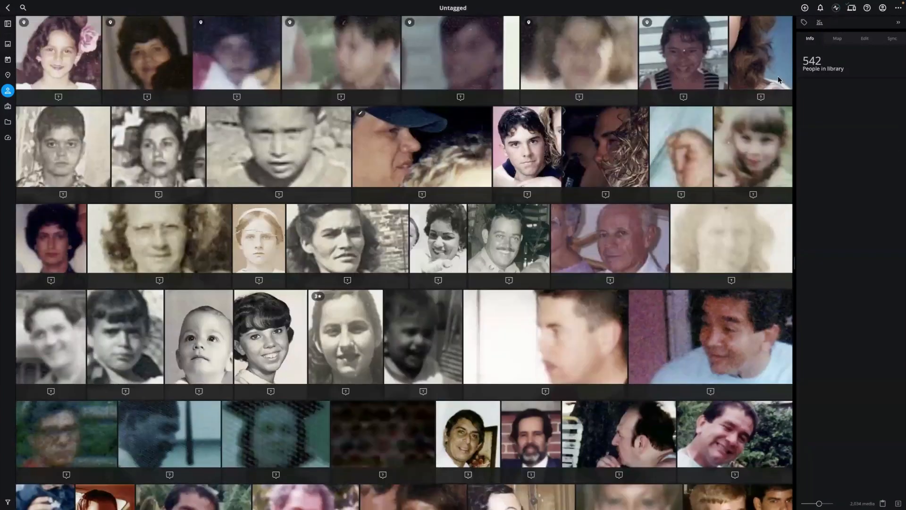
- Start the face review for the untagged people, check the first person's suggested matches, and approve them all
left_click(820, 24)
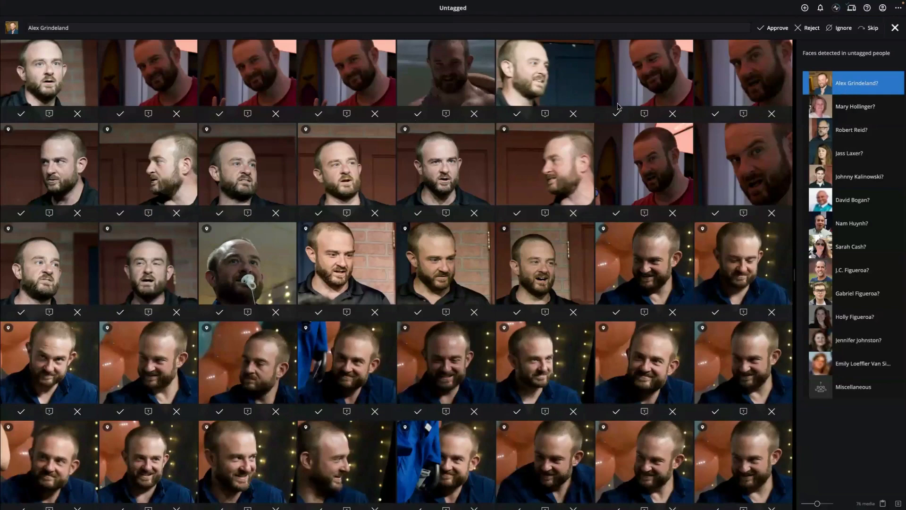
scroll(644, 107, "down", 10)
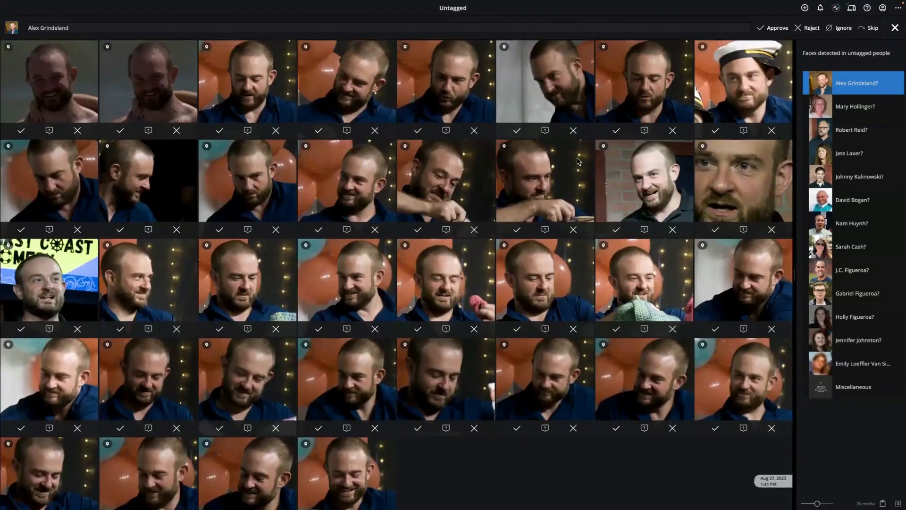
scroll(578, 159, "up", 5)
scroll(579, 160, "up", 5)
left_click(763, 31)
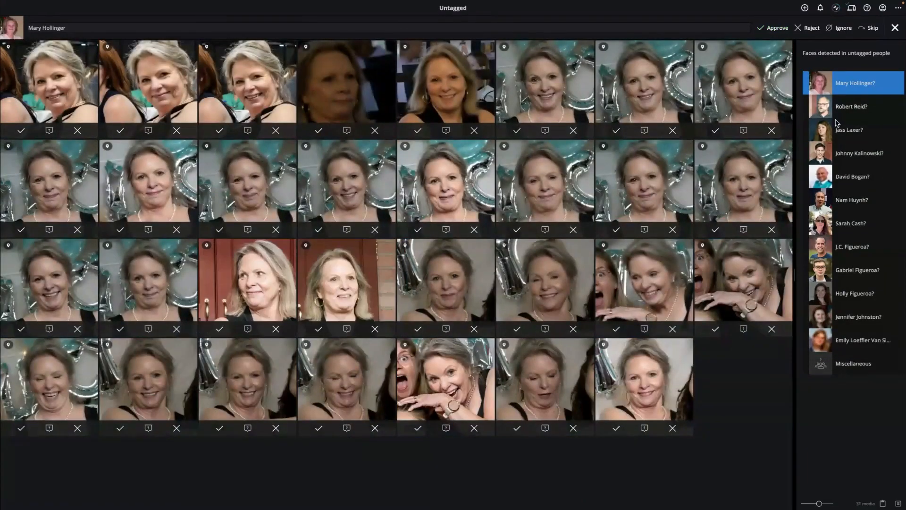
- Open the suggested matches for the eighth person in the untagged face review and approve all four photos
left_click(849, 250)
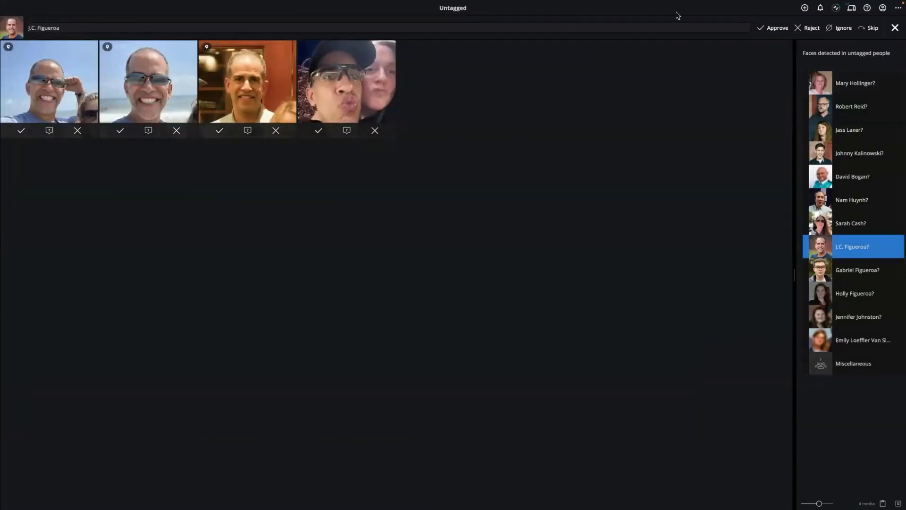
left_click(764, 29)
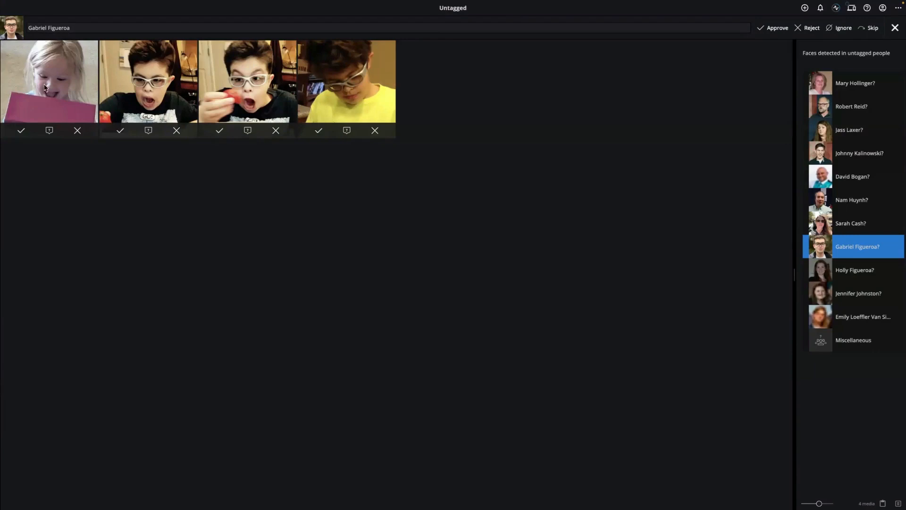
- Reject the mismatched child's face for this person, approve the remaining suggestions, and close the face review
left_click(77, 132)
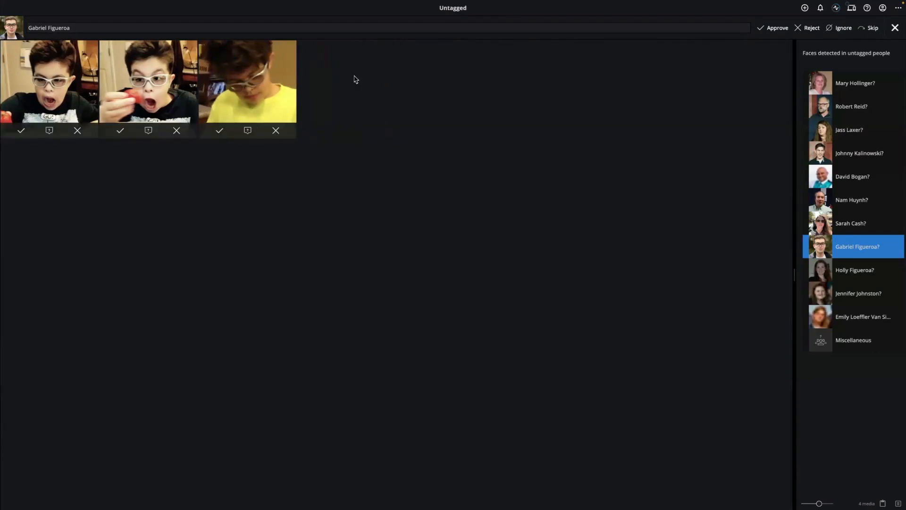
left_click(774, 28)
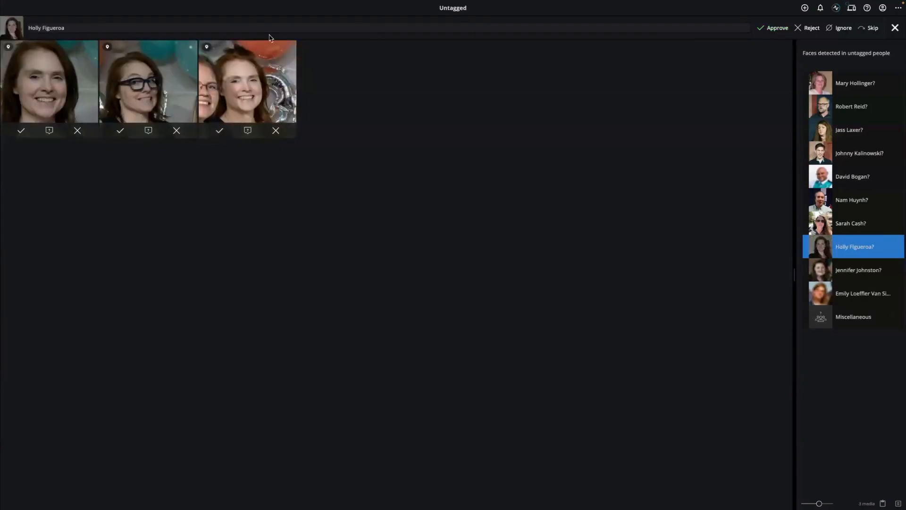
left_click(895, 28)
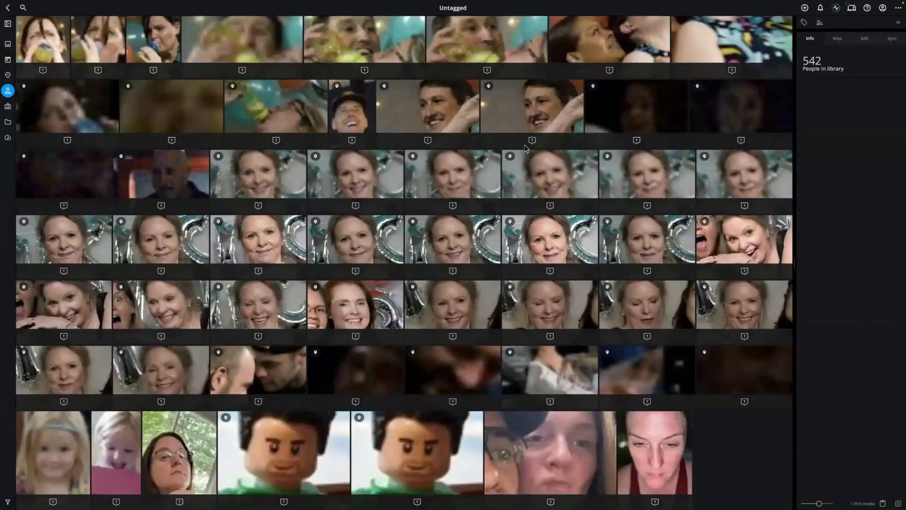
- Leave the Untagged group, switch to the Albums view, and open the Mom_90th_Party_Slideshow album
left_click(8, 8)
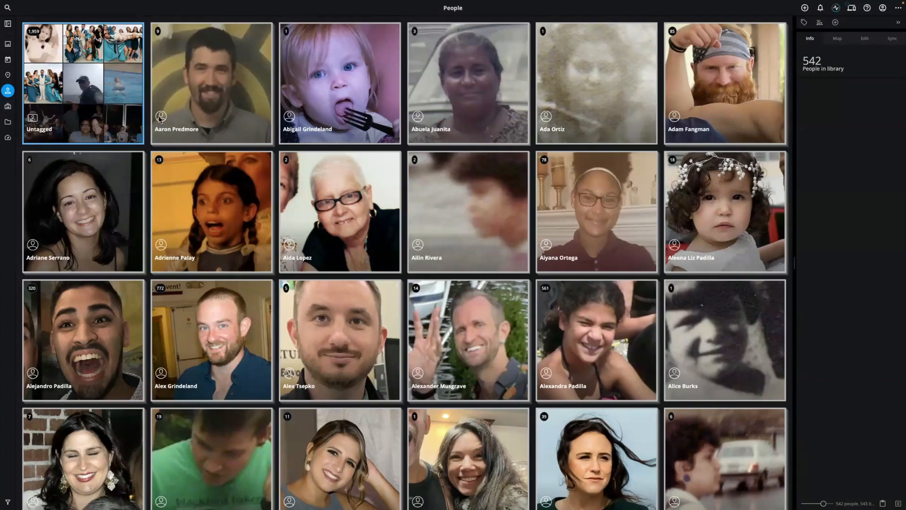
left_click(8, 106)
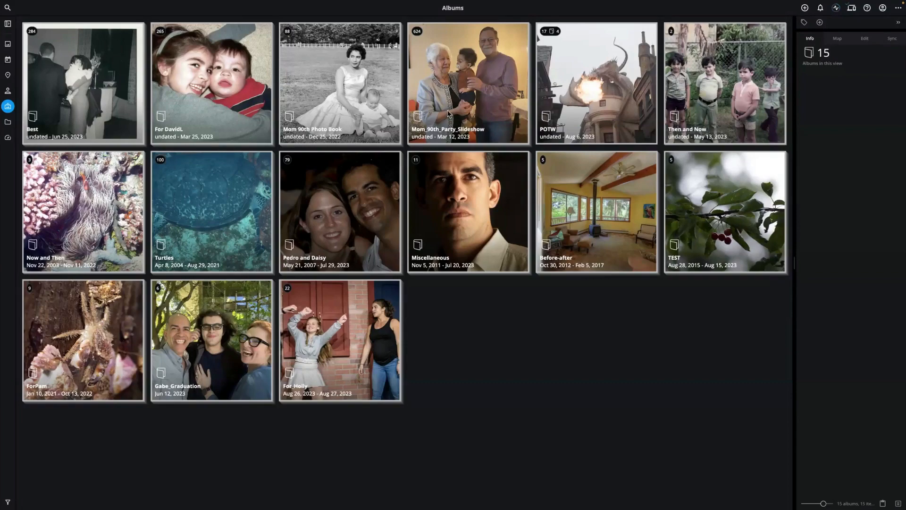
double_click(472, 97)
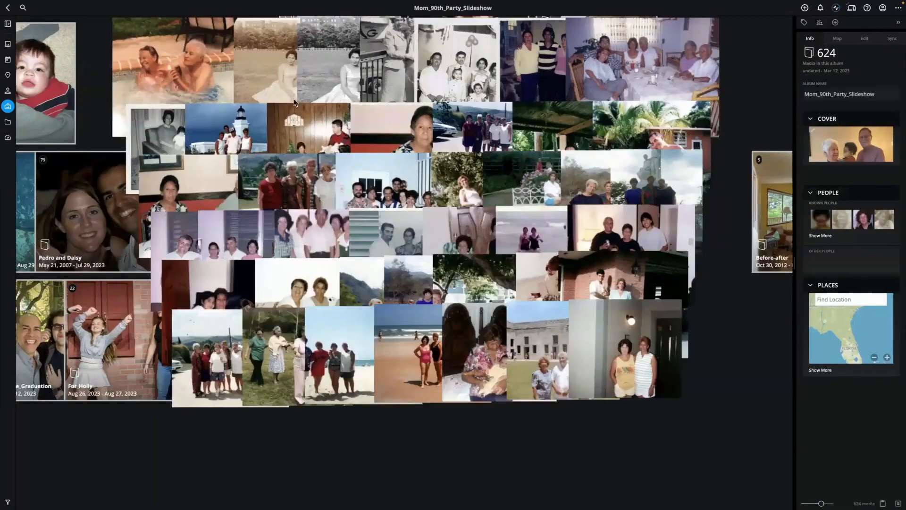
- Examine the photos in the Mom_90th_Party_Slideshow album, from the undated scans through the 2013 pictures and back
scroll(272, 87, "down", 5)
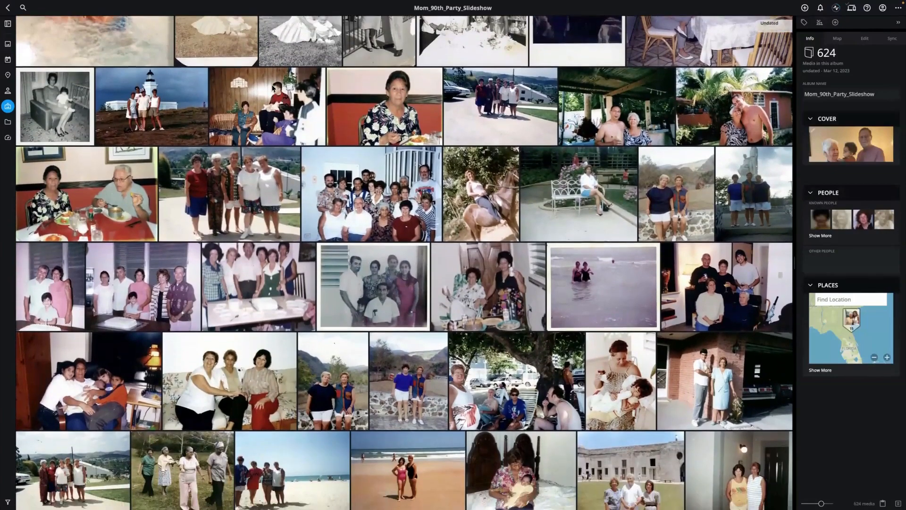
scroll(272, 88, "down", 5)
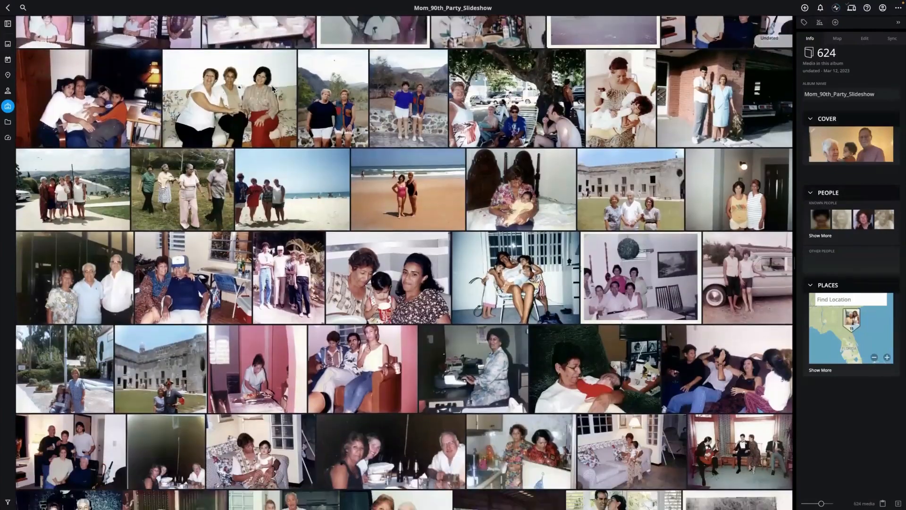
scroll(272, 88, "down", 5)
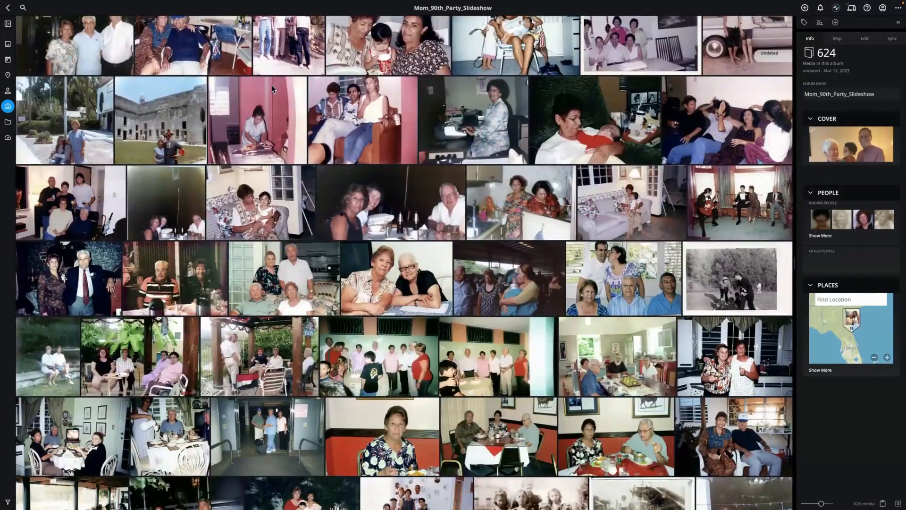
scroll(272, 88, "down", 10)
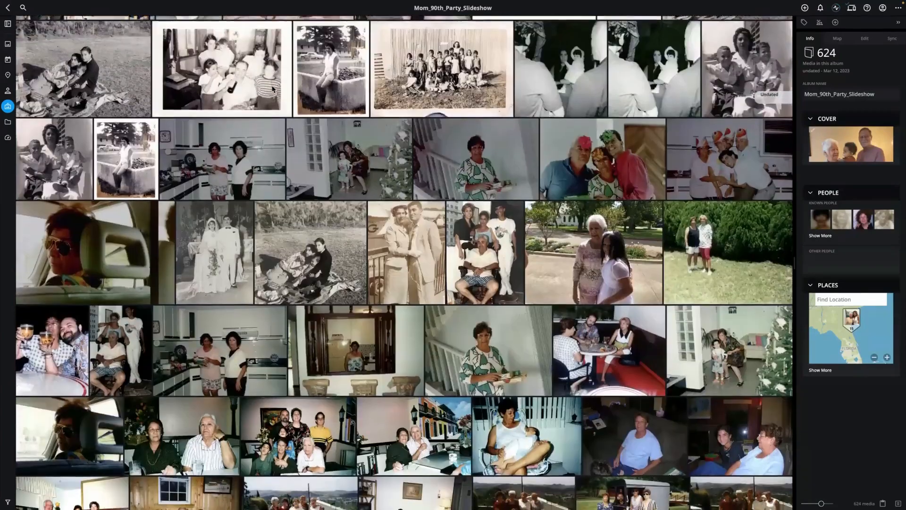
scroll(272, 88, "down", 10)
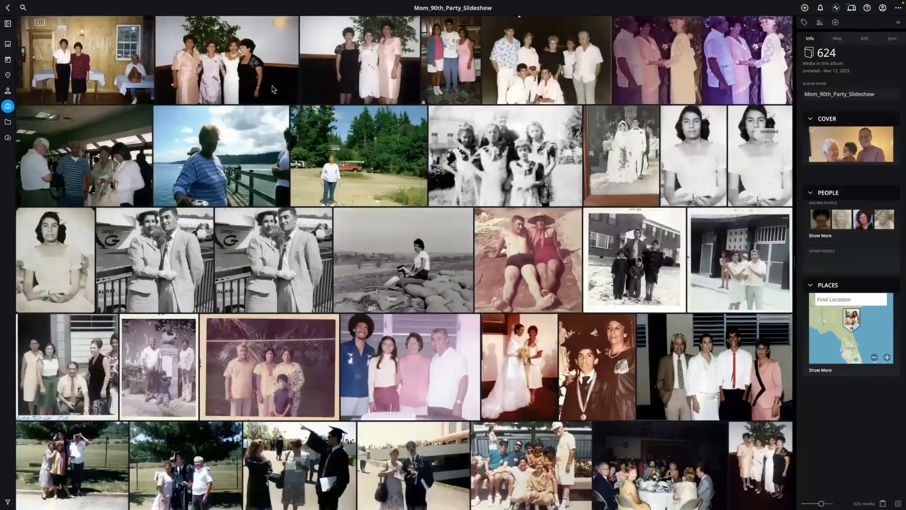
scroll(272, 88, "down", 10)
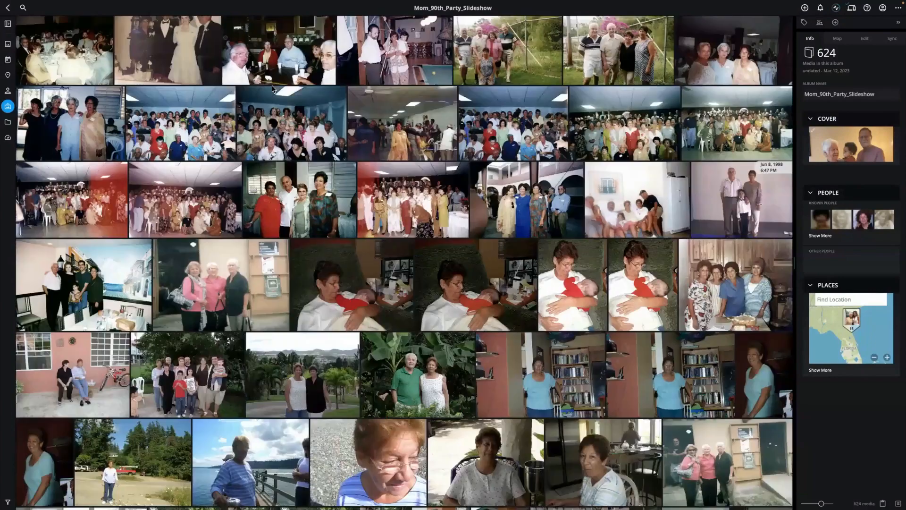
scroll(272, 88, "down", 5)
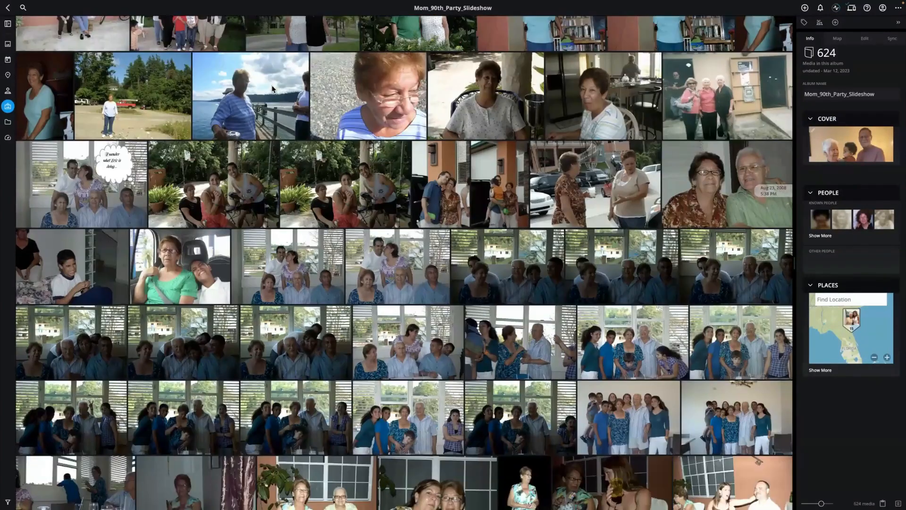
scroll(272, 88, "down", 6)
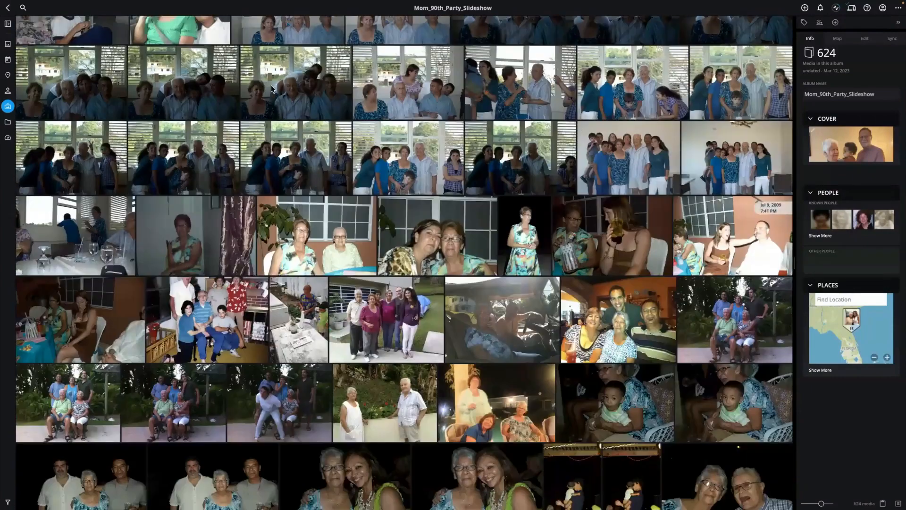
scroll(272, 89, "down", 5)
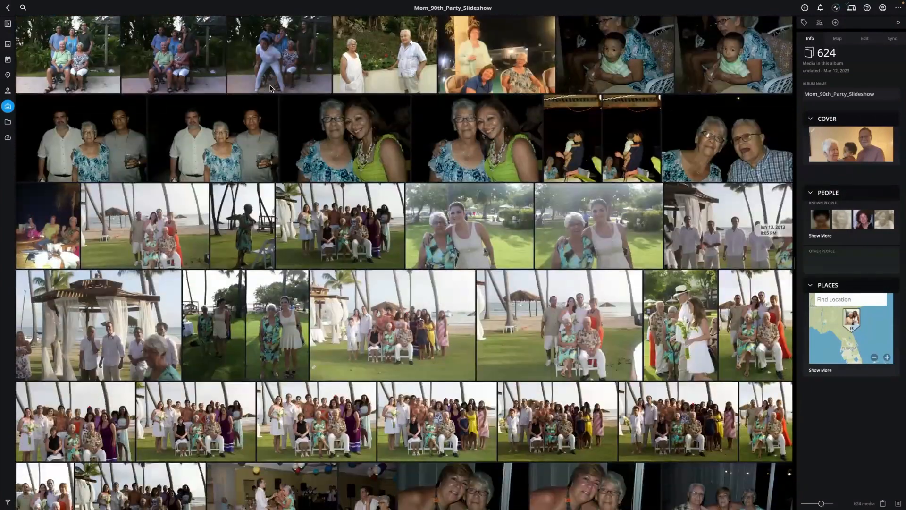
scroll(271, 88, "down", 4)
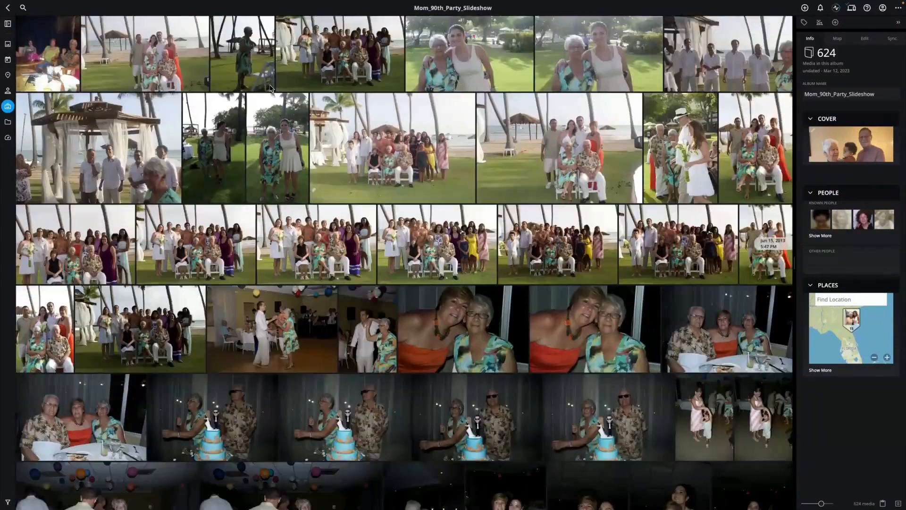
scroll(271, 88, "down", 10)
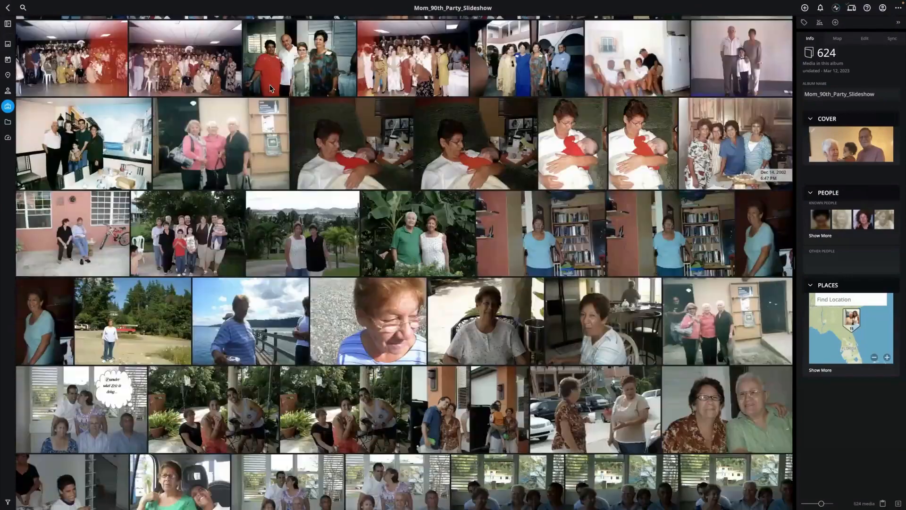
scroll(271, 66, "down", 10)
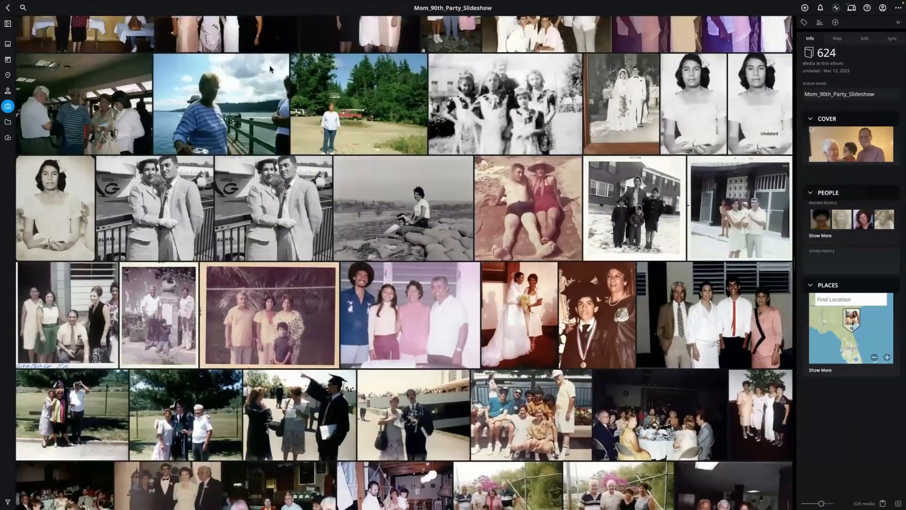
scroll(271, 71, "up", 10)
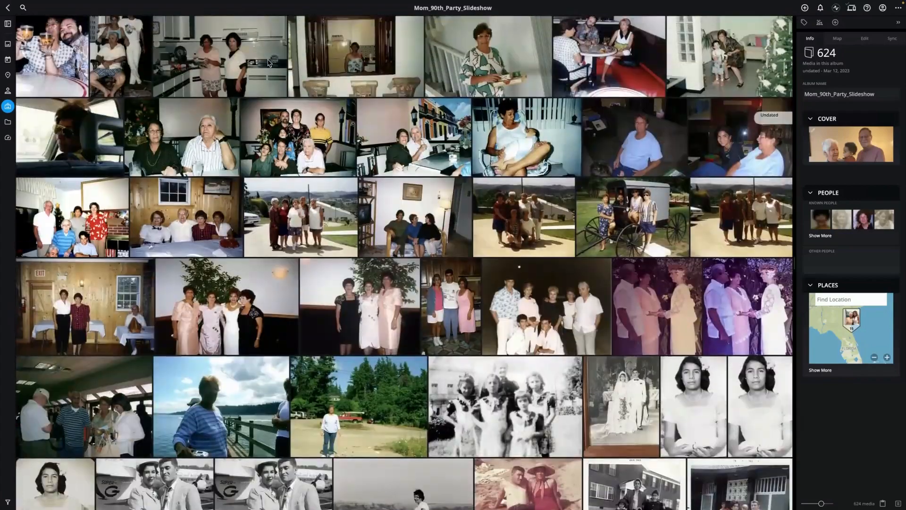
scroll(257, 41, "up", 10)
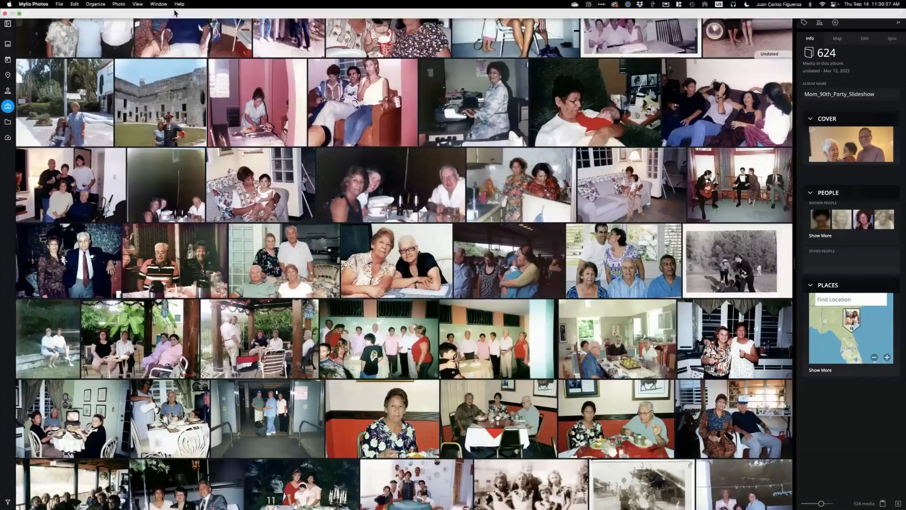
- Play the Mom_90th_Party_Slideshow album as a slideshow, then exit the playback
left_click(119, 4)
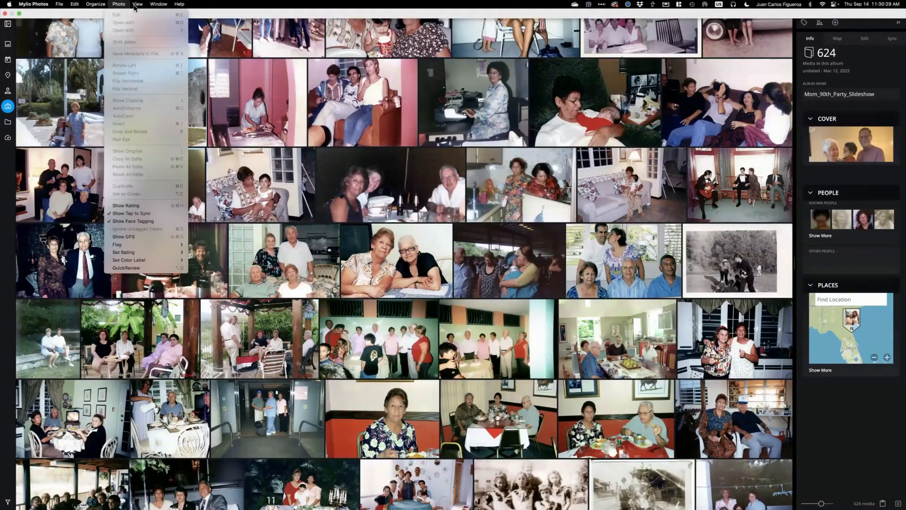
mouse_move(138, 4)
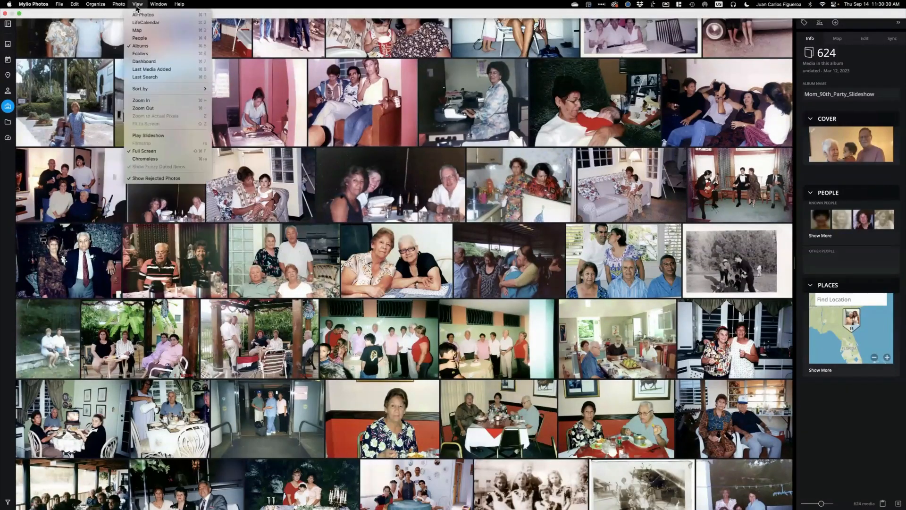
left_click(167, 136)
left_click(487, 327)
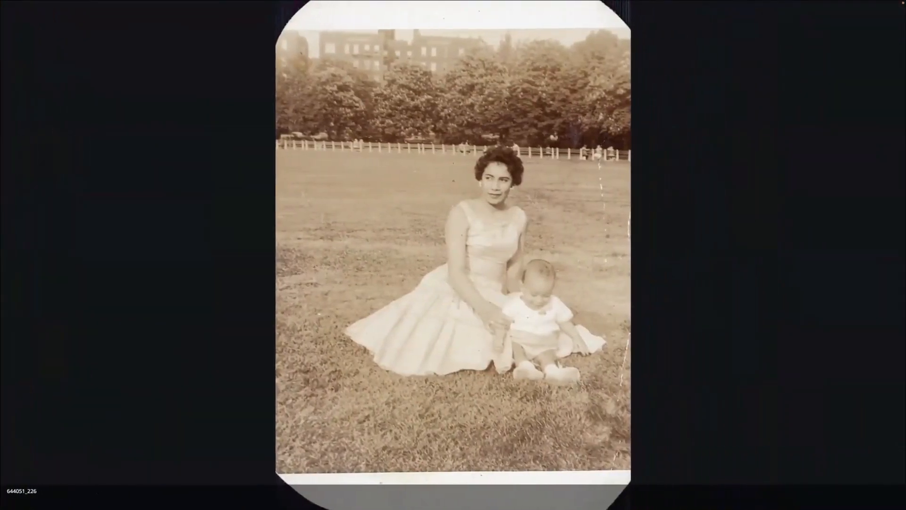
key("Escape")
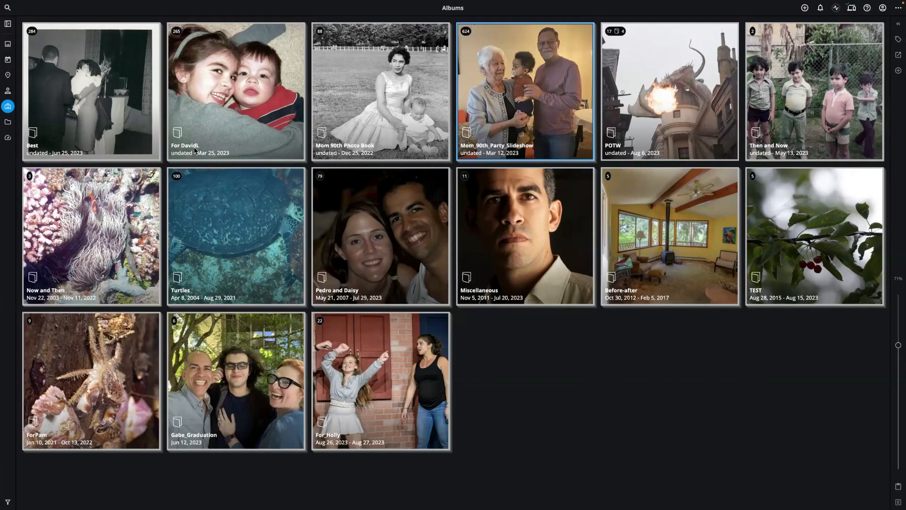
- Switch to the Folders view, look inside the Apple Photos folder, and return to the top-level folders
left_click(8, 123)
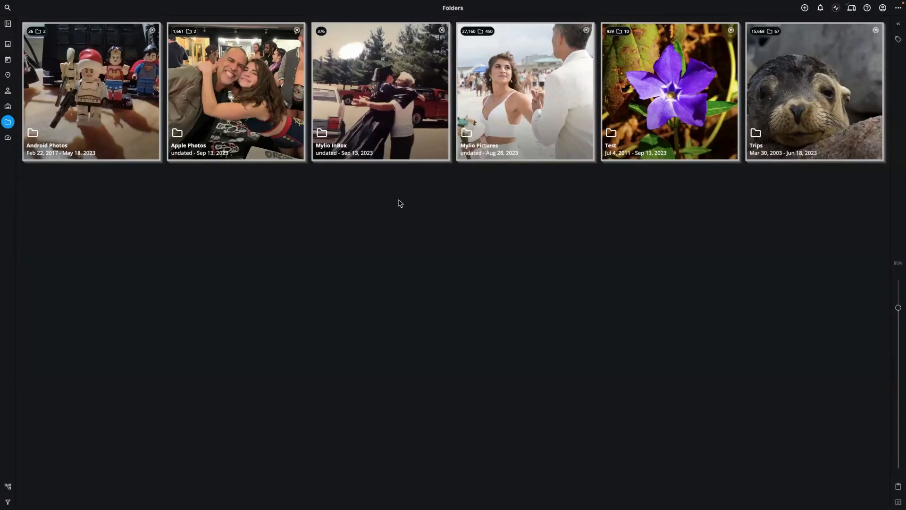
left_click(220, 126)
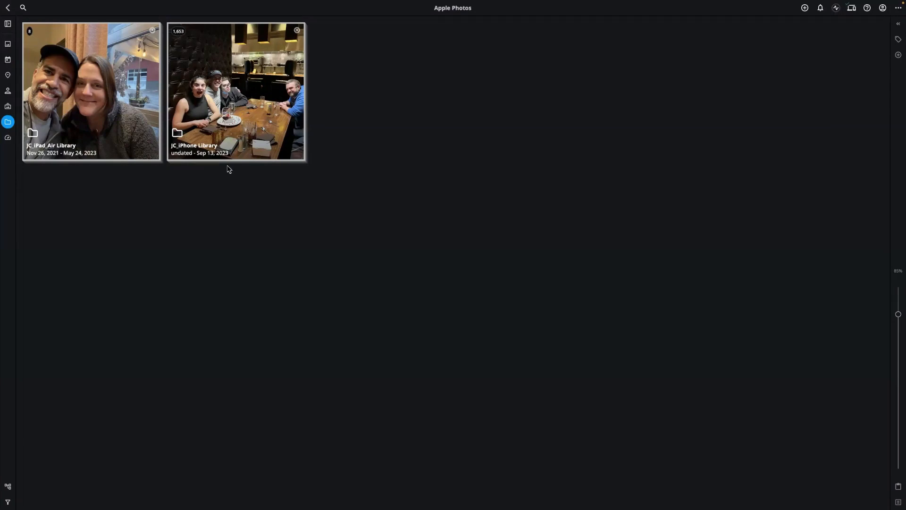
left_click(9, 8)
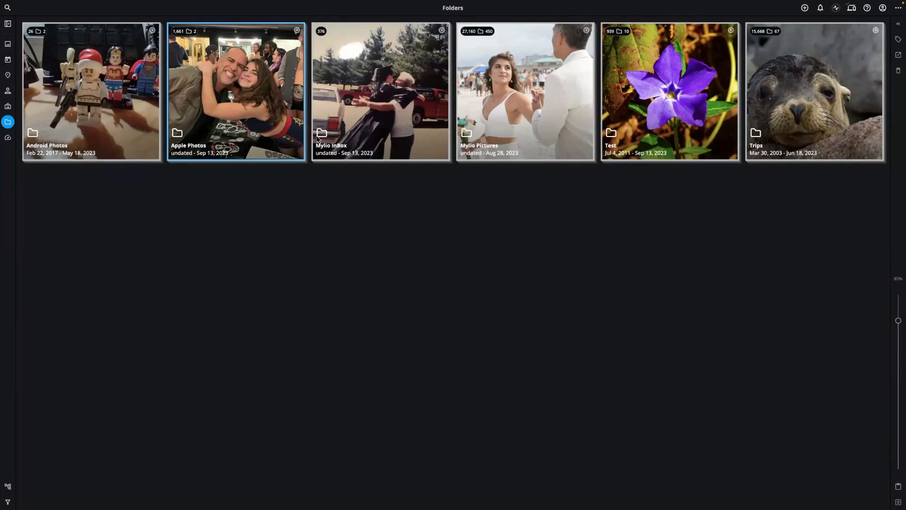
- Exit full screen and arrange the photo library window side by side with a newly opened Finder window
left_click(399, 337)
key("ctrl+super+f")
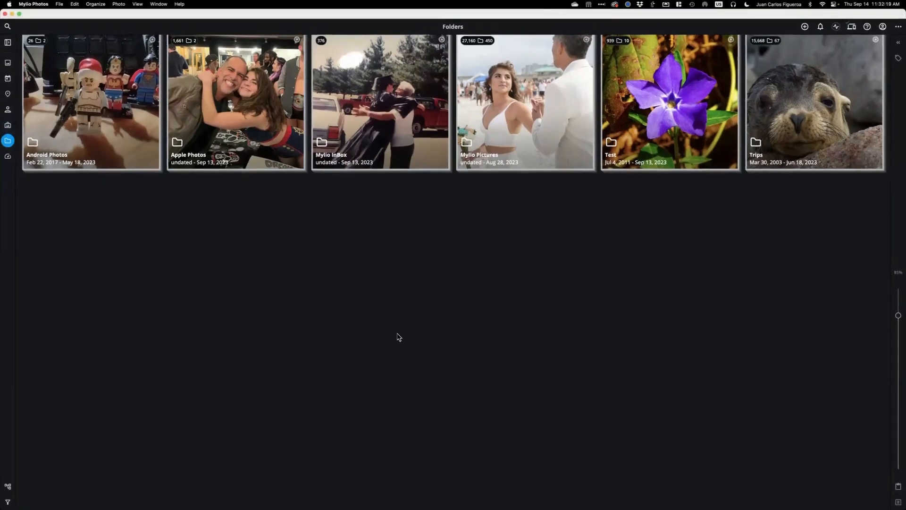
key("ctrl+alt+Left")
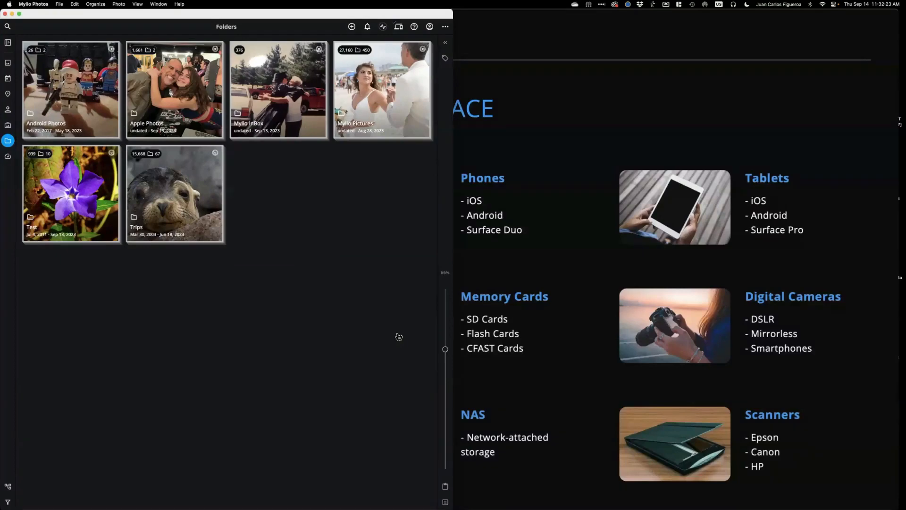
key("alt+super+space")
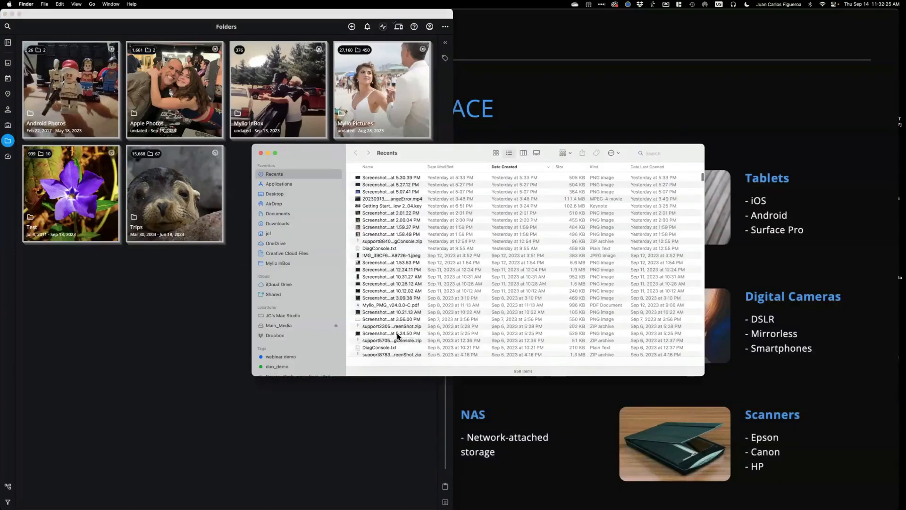
key("ctrl+alt+Right")
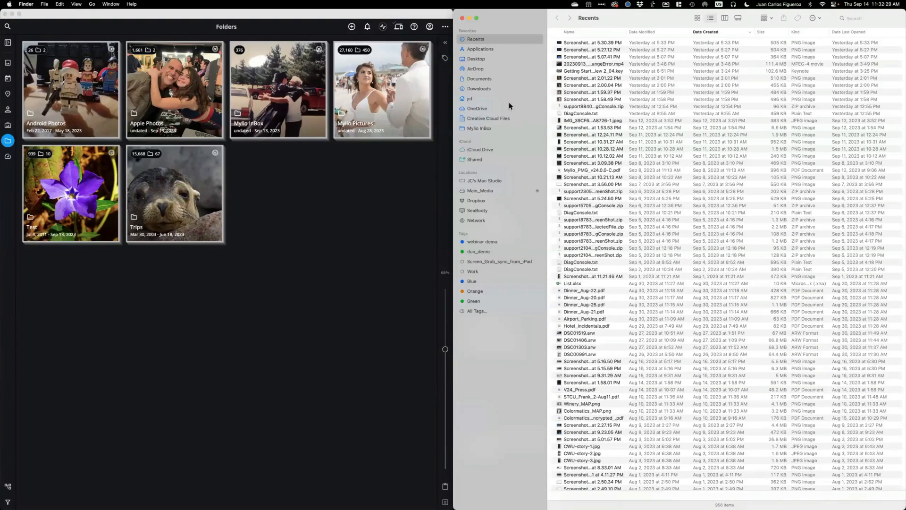
- Open the Mylio library folder on the Main_Media drive in Finder
left_click(481, 192)
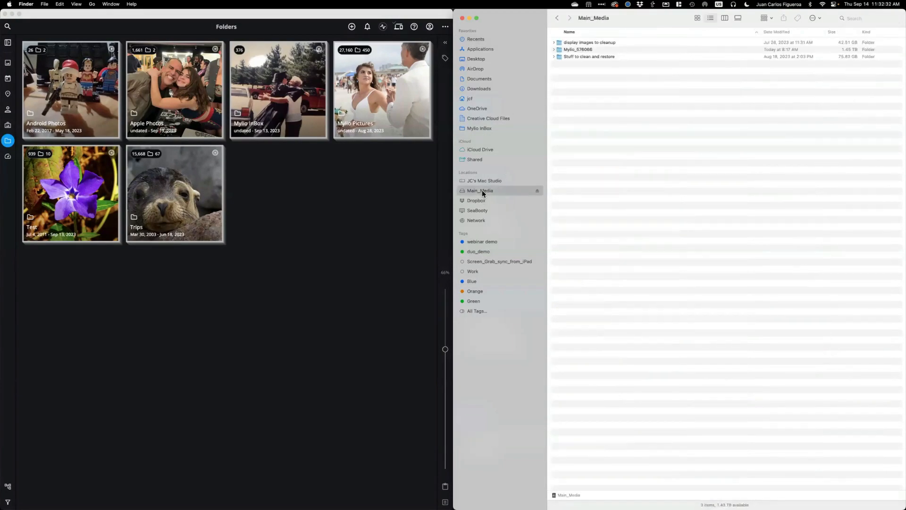
double_click(572, 51)
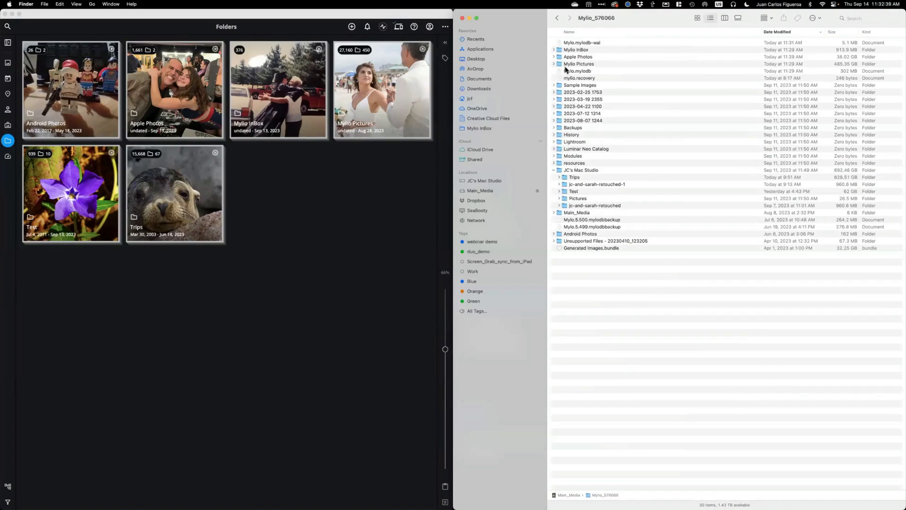
- Look inside the Apple Photos folder in Finder, expanding the iPhone library subfolder to view its files and collapsing it again
double_click(593, 56)
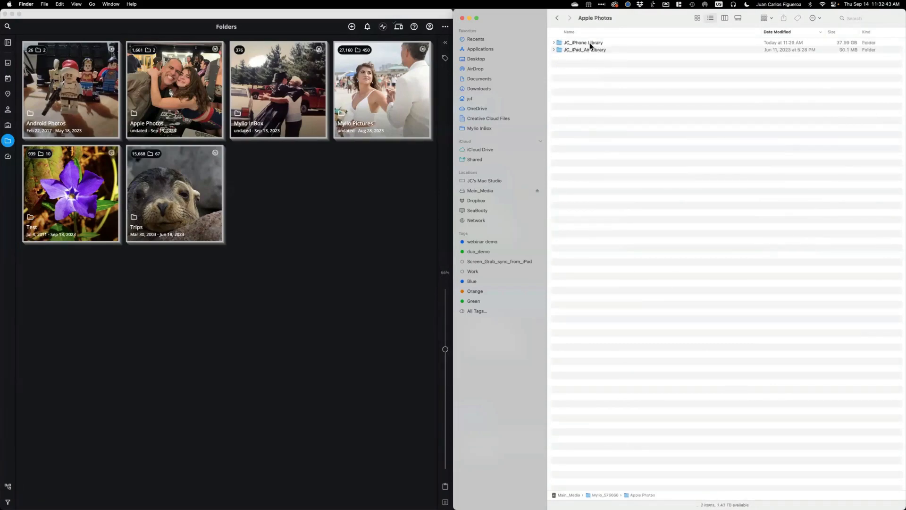
left_click(555, 43)
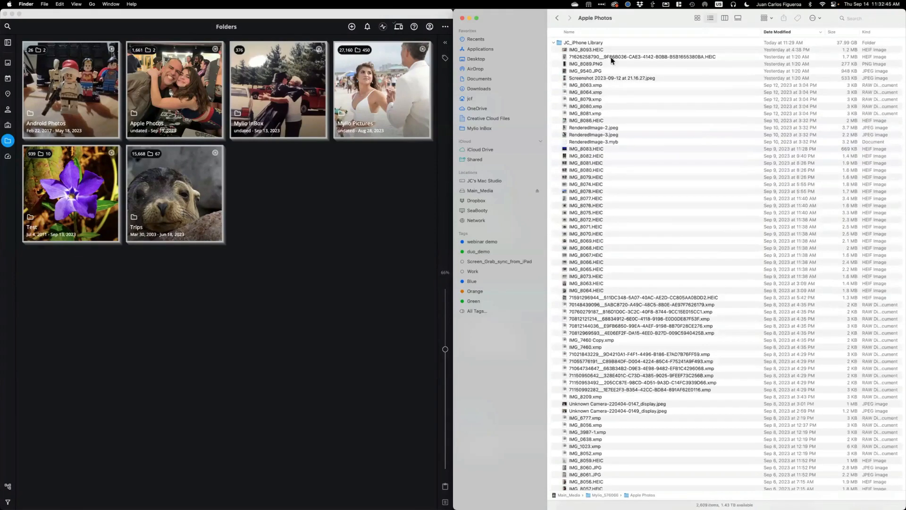
left_click(555, 43)
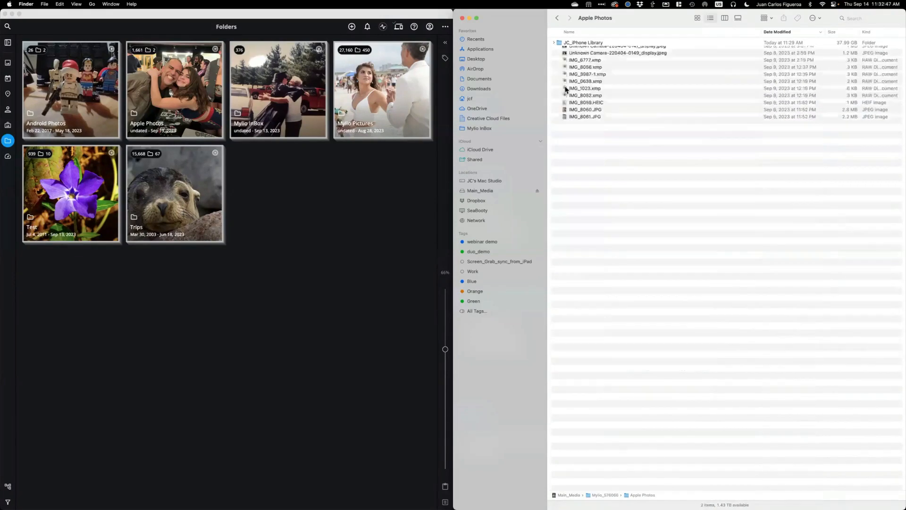
- Open the Test folder in Mylio Photos and the matching Test folder under the Mac Studio folder in Finder
left_click(350, 208)
left_click(83, 201)
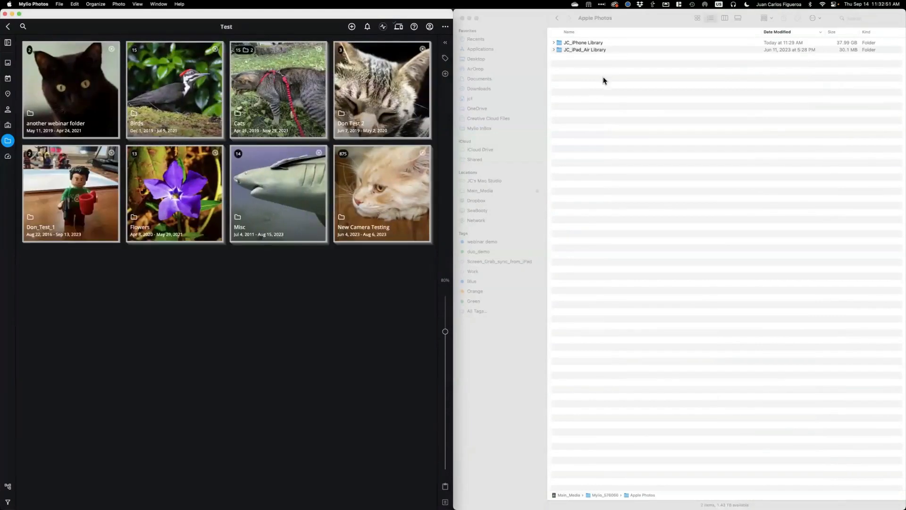
left_click(557, 17)
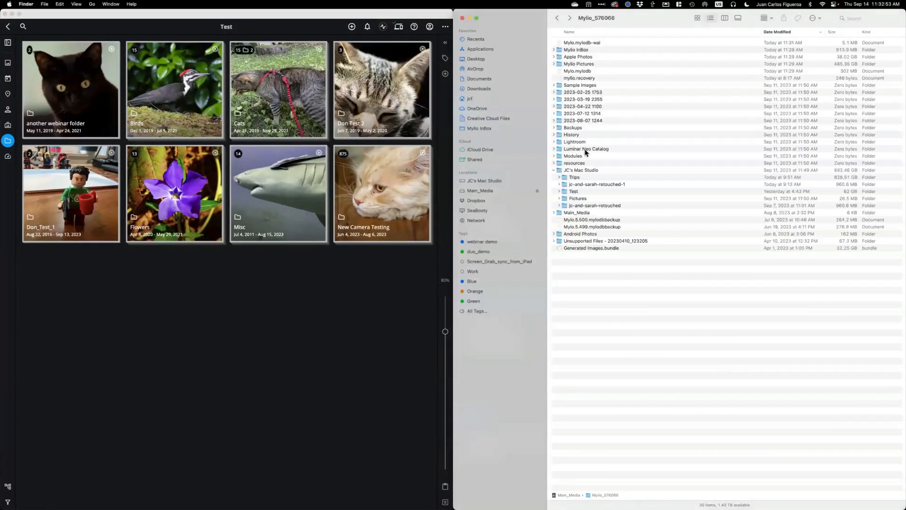
double_click(574, 191)
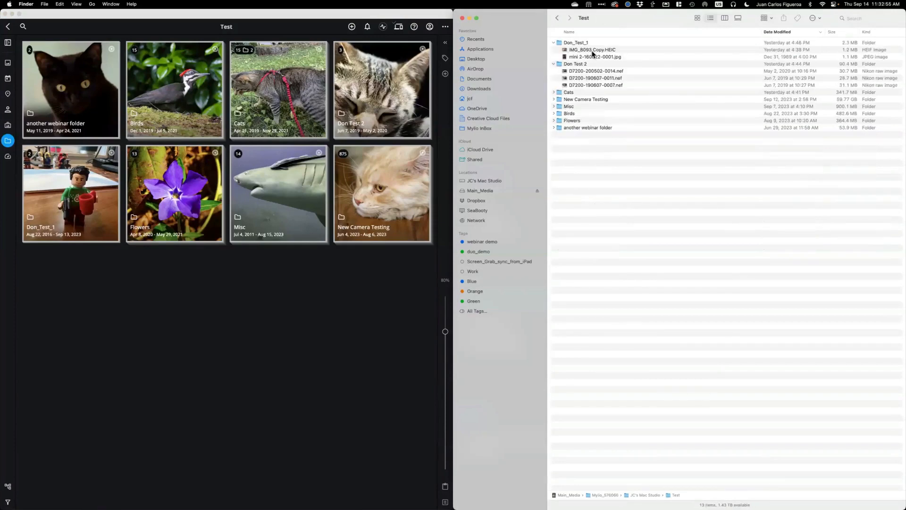
- Collapse the Don Test 2 and Don_Test_1 subfolders in Finder, and open the Don_Test_1 folder in Mylio Photos
left_click(554, 63)
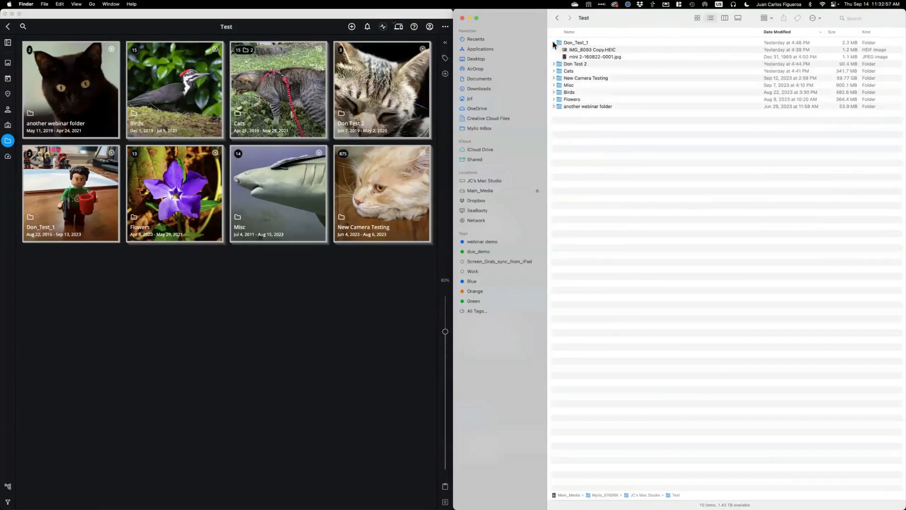
left_click(554, 42)
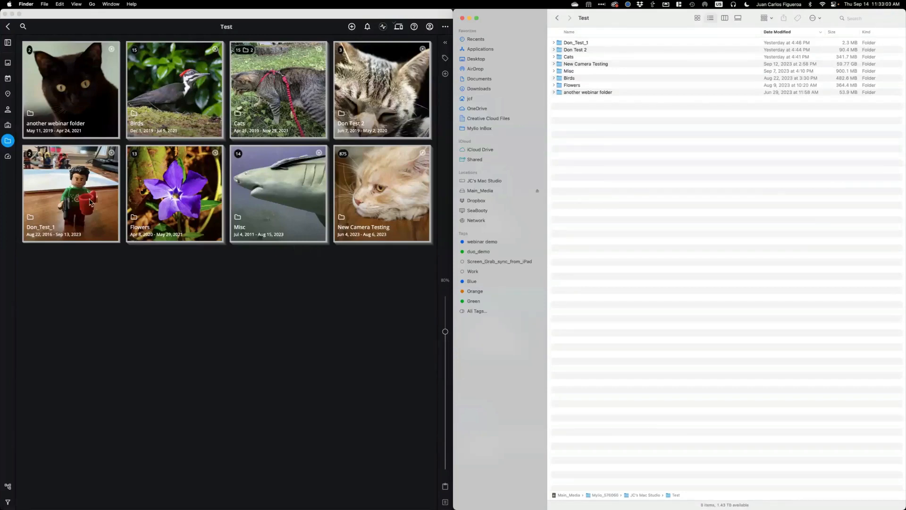
left_click(55, 220)
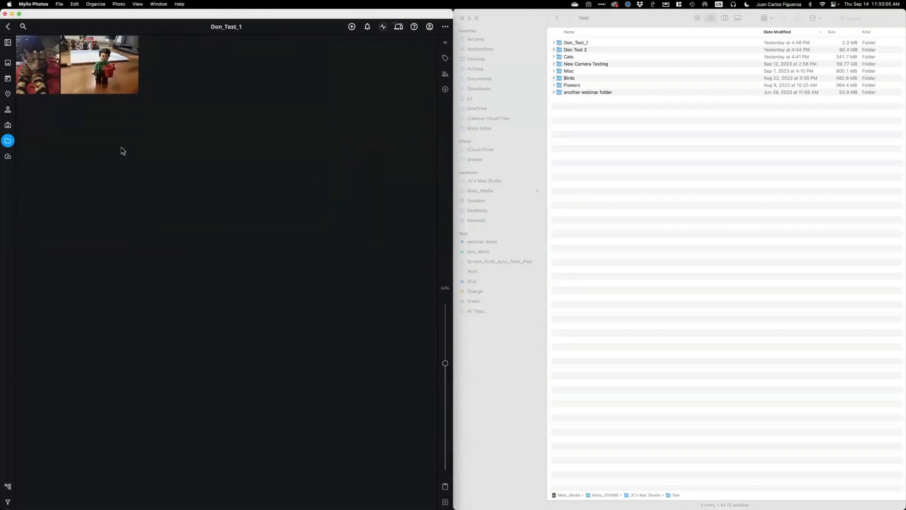
- Move both photos in the Don_Test_1 folder to the Misc folder inside Test
left_click(102, 84)
left_click(45, 78, "shift")
right_click(104, 75)
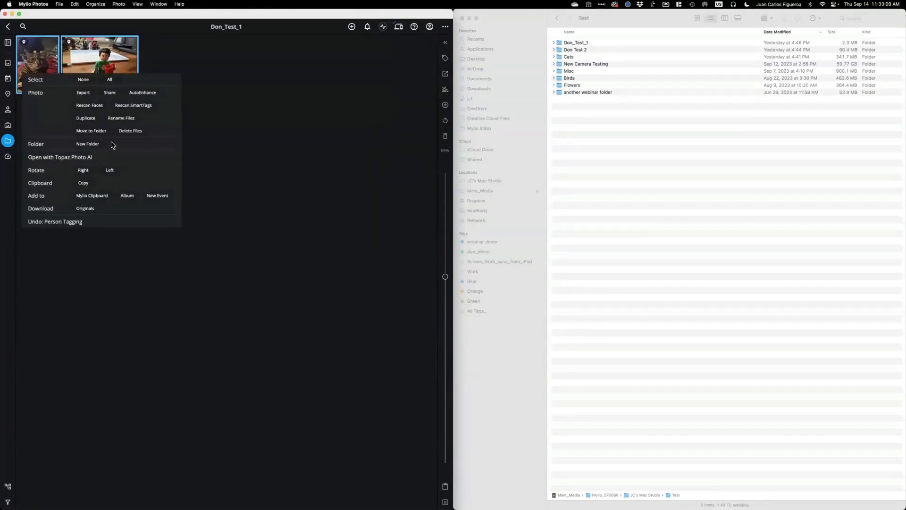
left_click(92, 131)
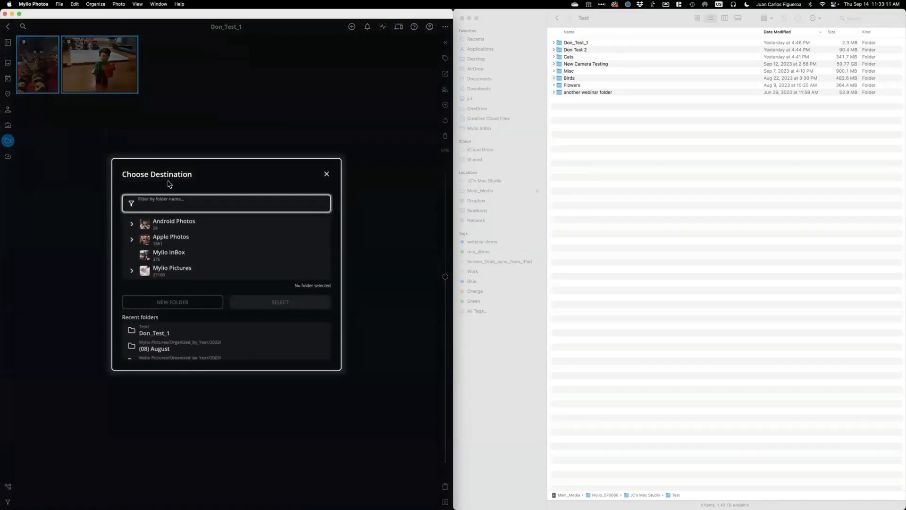
scroll(177, 255, "down", 2)
left_click(133, 255)
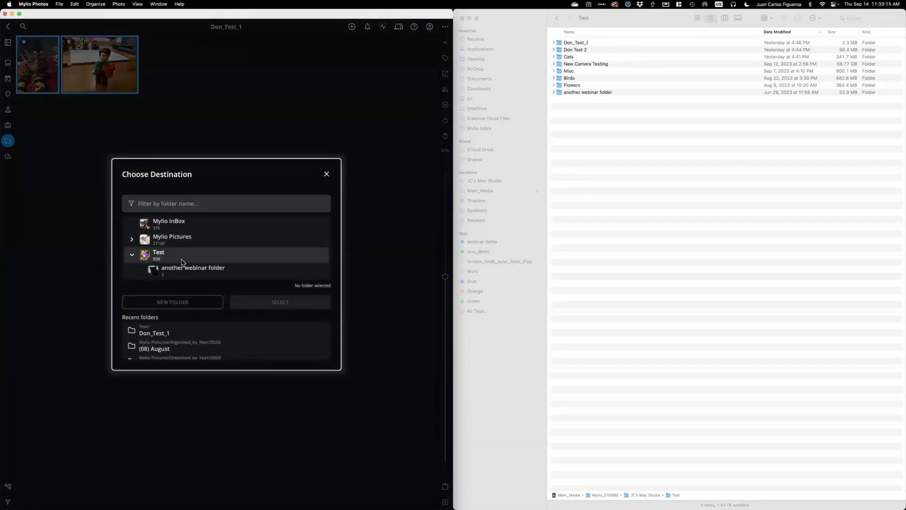
scroll(160, 262, "down", 5)
left_click(169, 239)
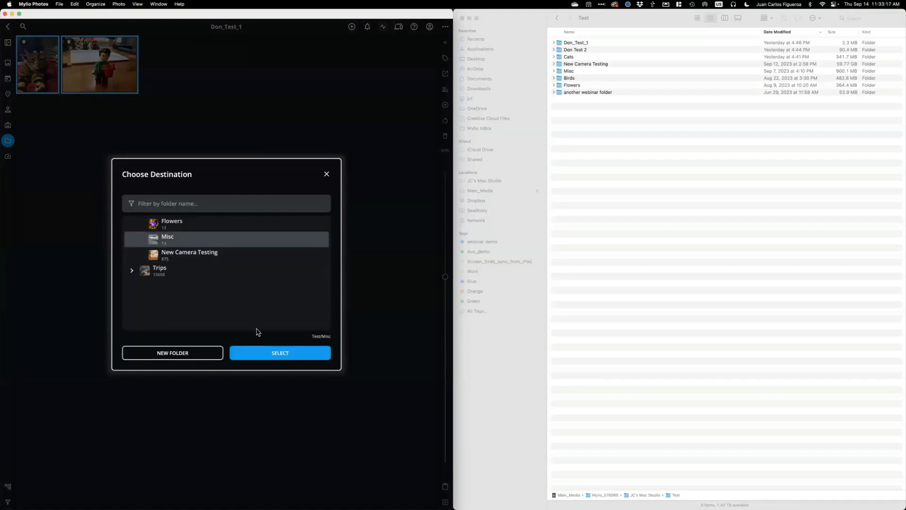
left_click(279, 355)
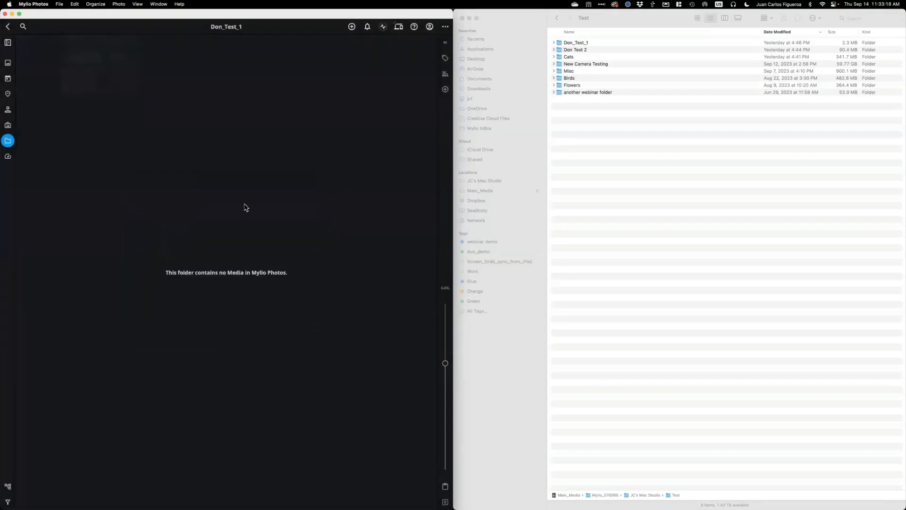
- Return to the Test folder and check the contents of Don_Test_1 and Don Test 2 in Finder
left_click(8, 26)
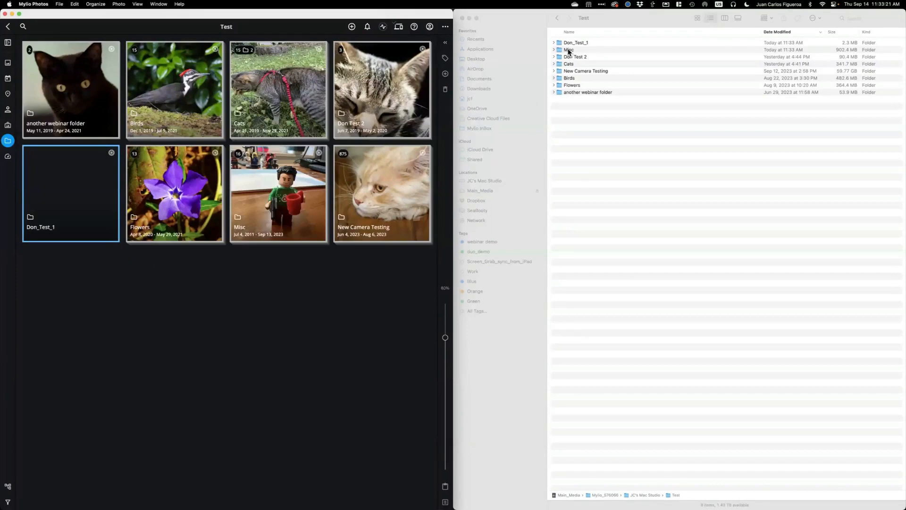
left_click(555, 45)
left_click(554, 44)
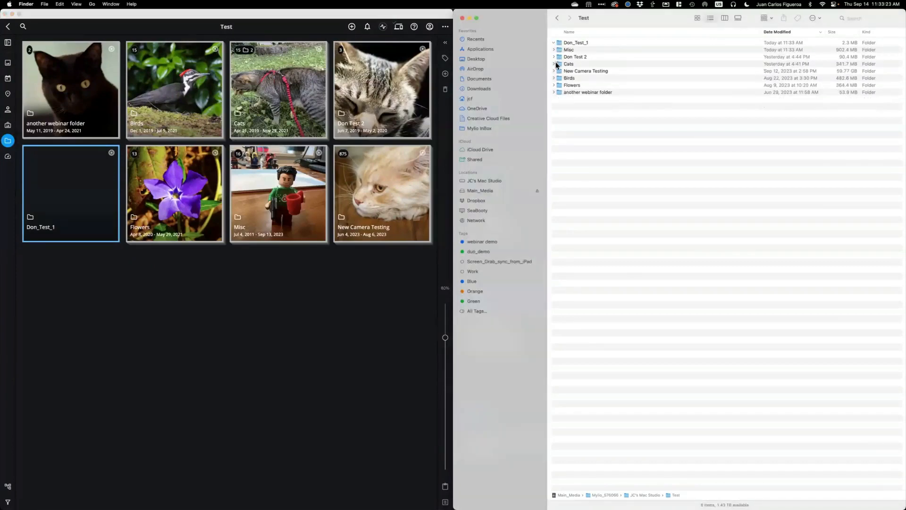
left_click(554, 57)
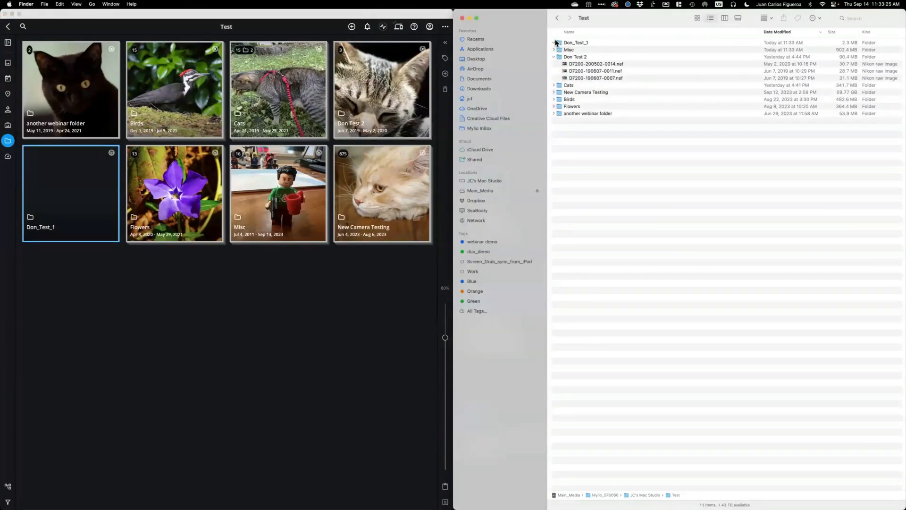
double_click(557, 43)
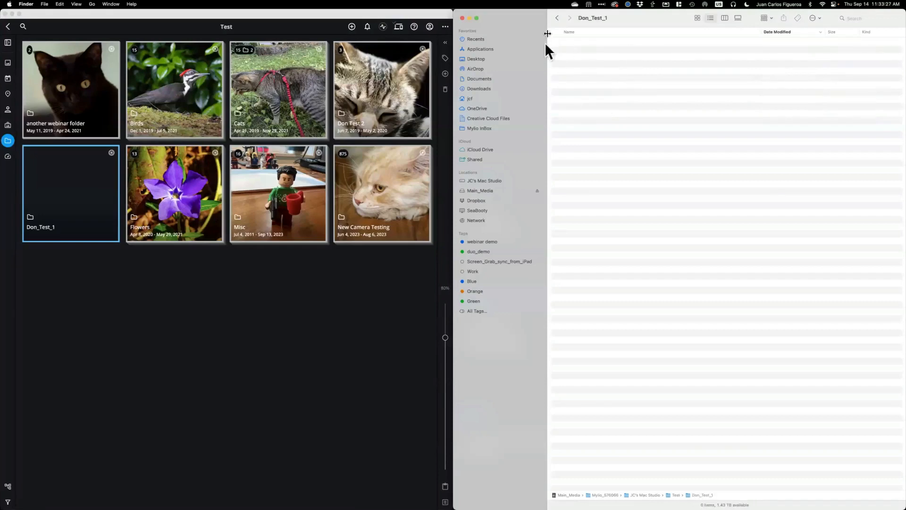
left_click(556, 18)
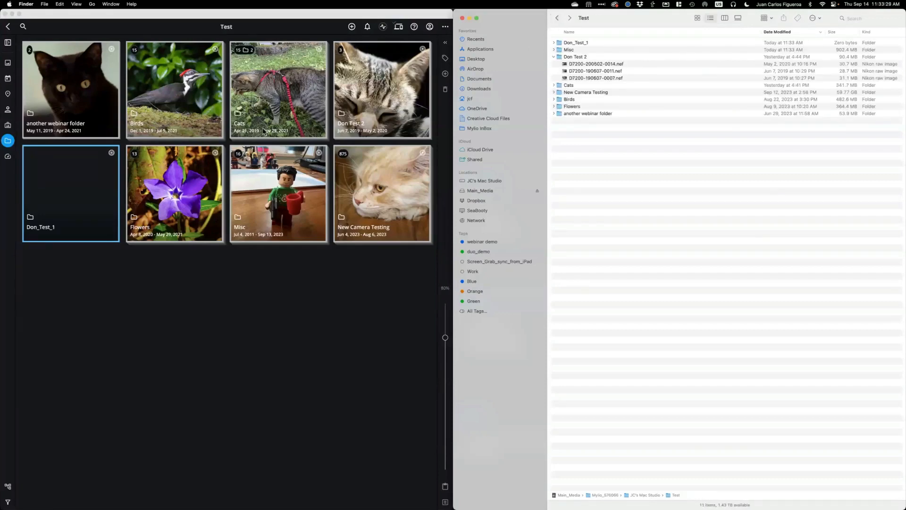
- Delete the empty Don_Test_1 folder in Mylio Photos, then collapse Don Test 2 in Finder
left_click(76, 199)
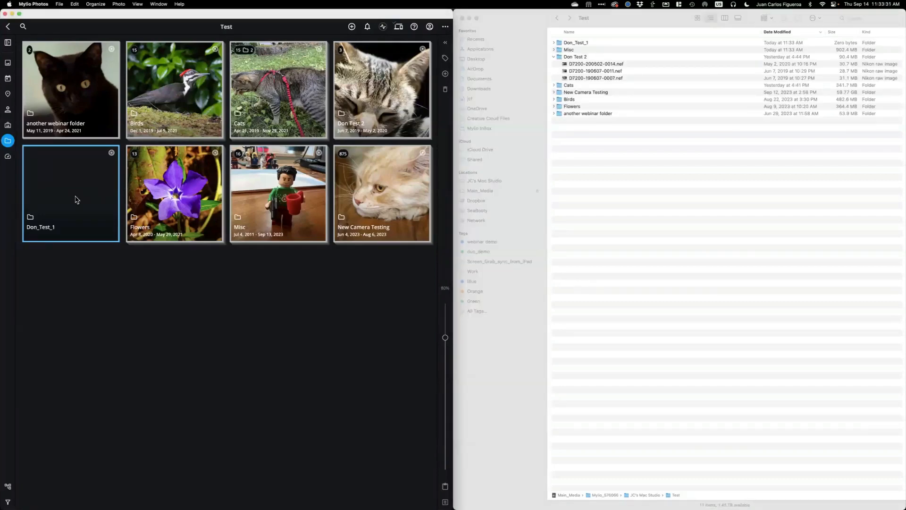
key("Delete")
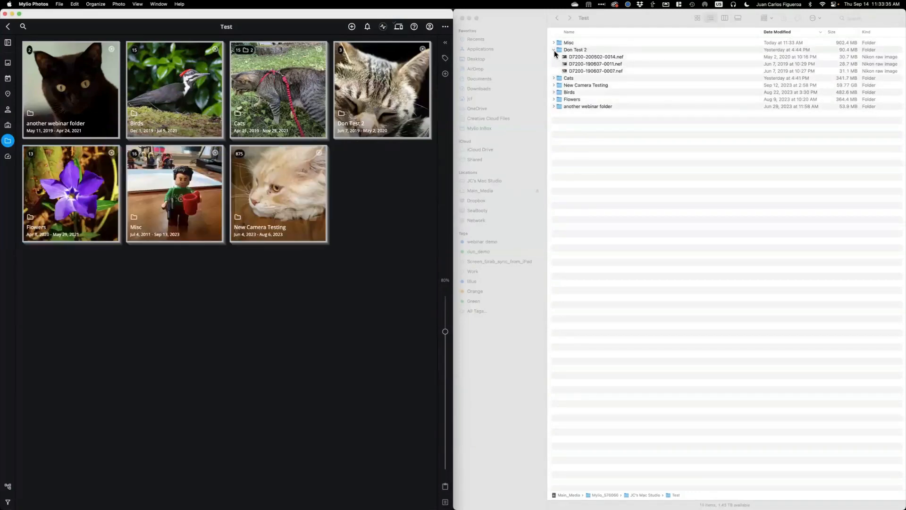
left_click(555, 51)
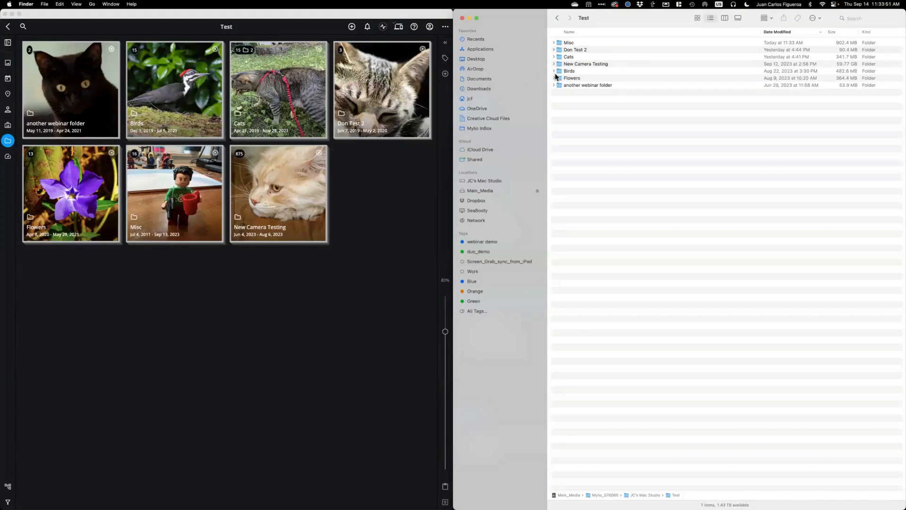
- Enlarge the Mylio Photos window to full width and show the folder tree with Trips expanded
double_click(262, 13)
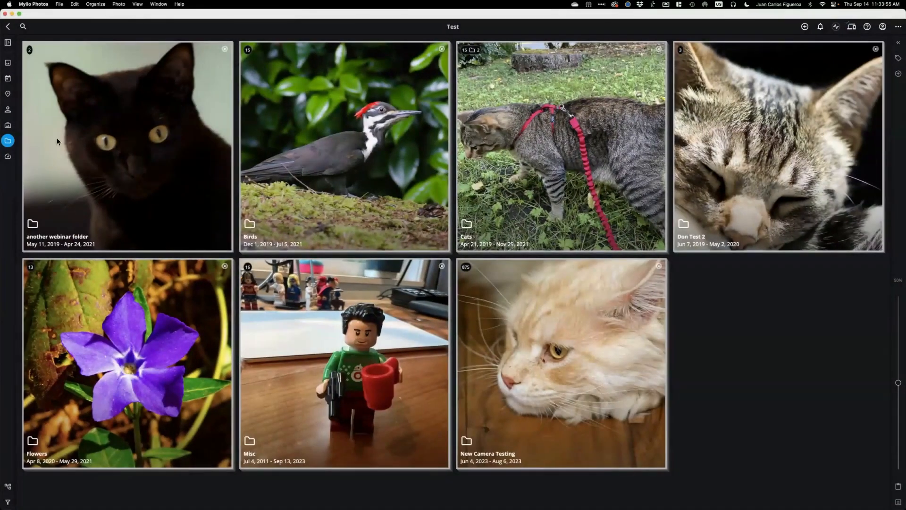
left_click(8, 486)
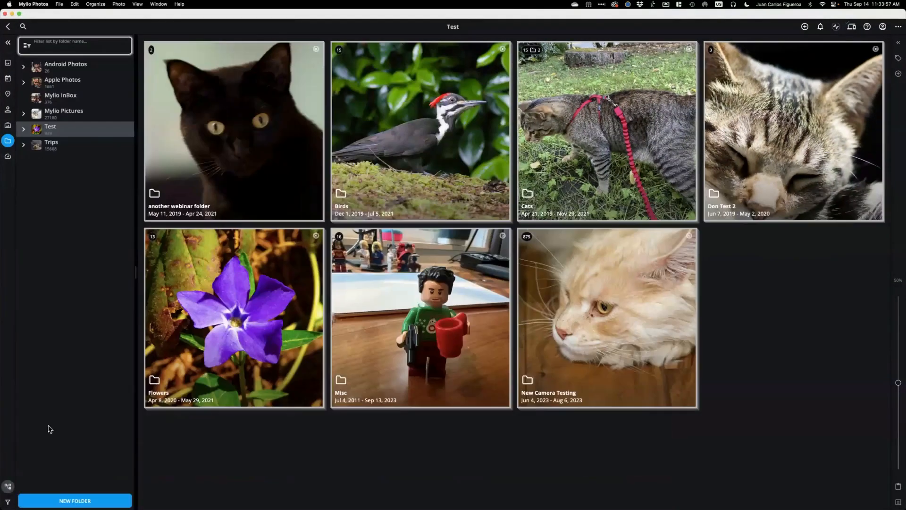
left_click(23, 68)
left_click(24, 68)
left_click(24, 147)
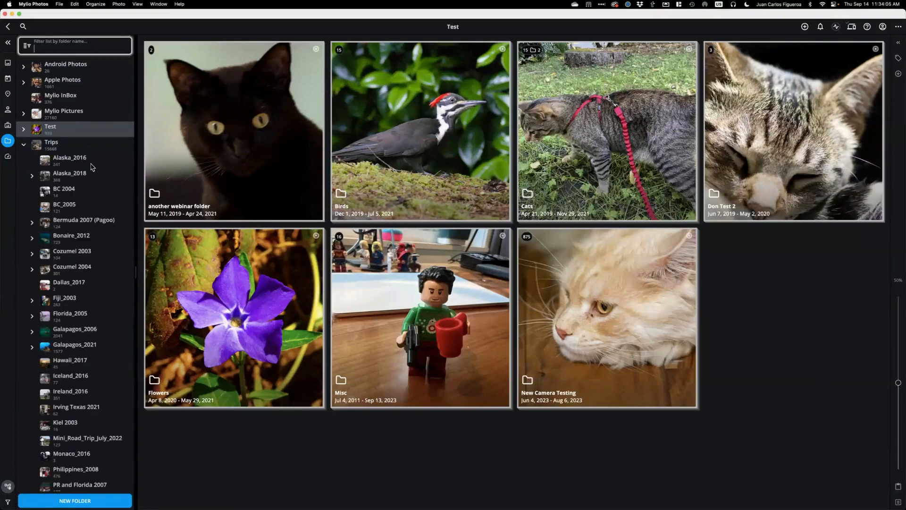
- Open the PR and Florida 2008 folder under Trips, browse its photos and hide the folder tree
scroll(91, 169, "down", 10)
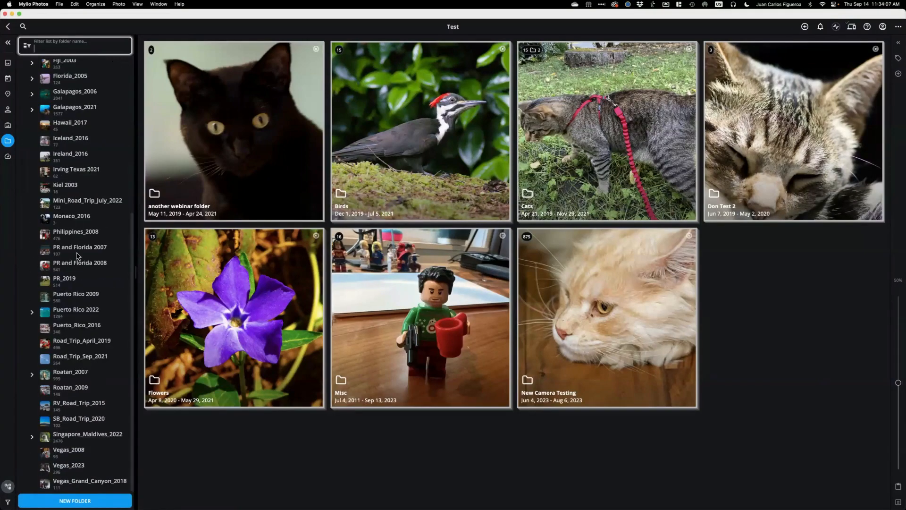
scroll(104, 264, "up", 5)
scroll(104, 239, "down", 5)
left_click(65, 268)
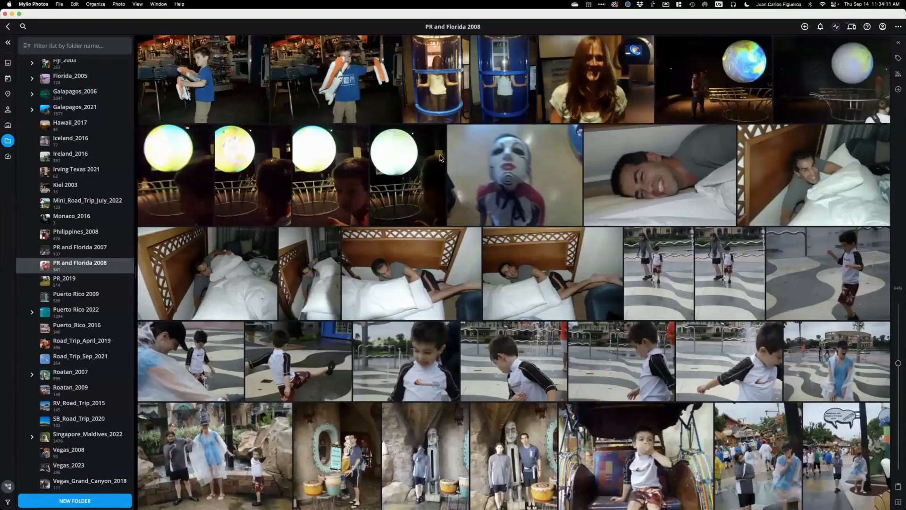
scroll(446, 218, "down", 5)
scroll(447, 218, "down", 5)
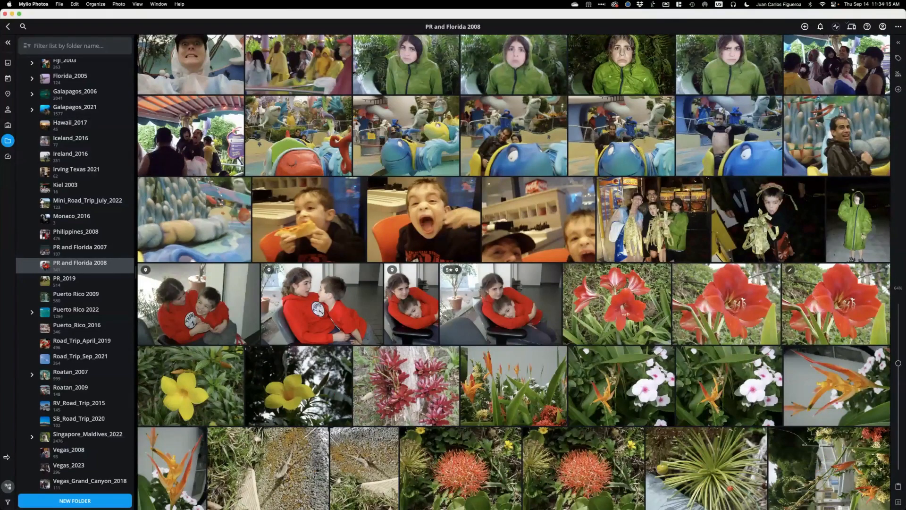
left_click(10, 487)
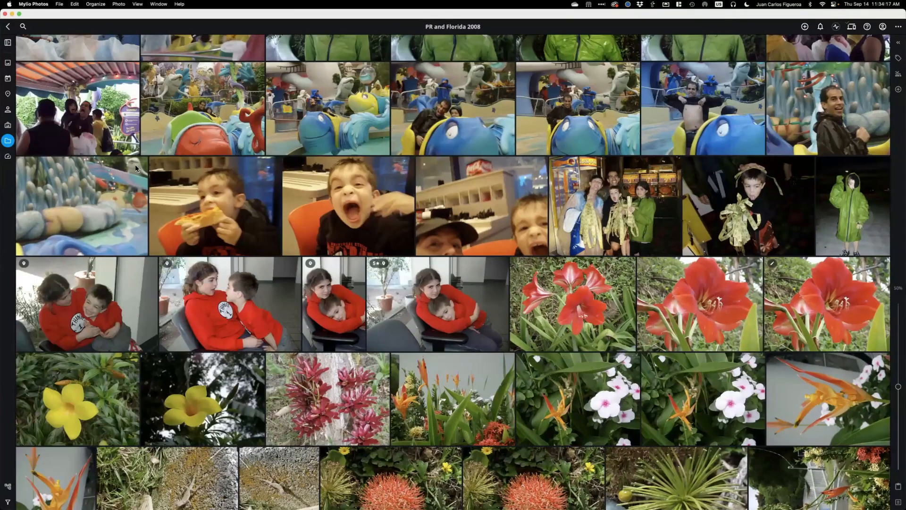
- Switch to All Photos and look through the 2021 Galapagos trip pictures
left_click(8, 62)
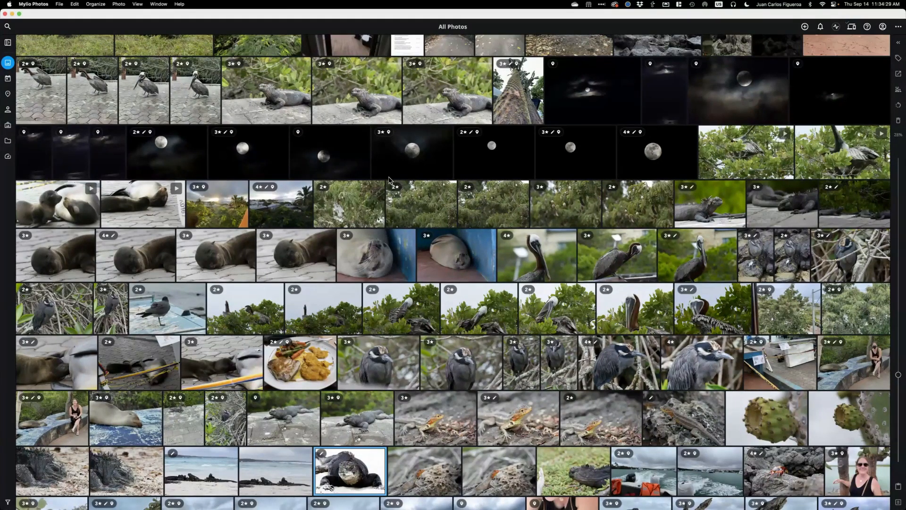
scroll(390, 179, "down", 3)
scroll(392, 179, "up", 4)
scroll(392, 179, "down", 2)
scroll(594, 128, "up", 3)
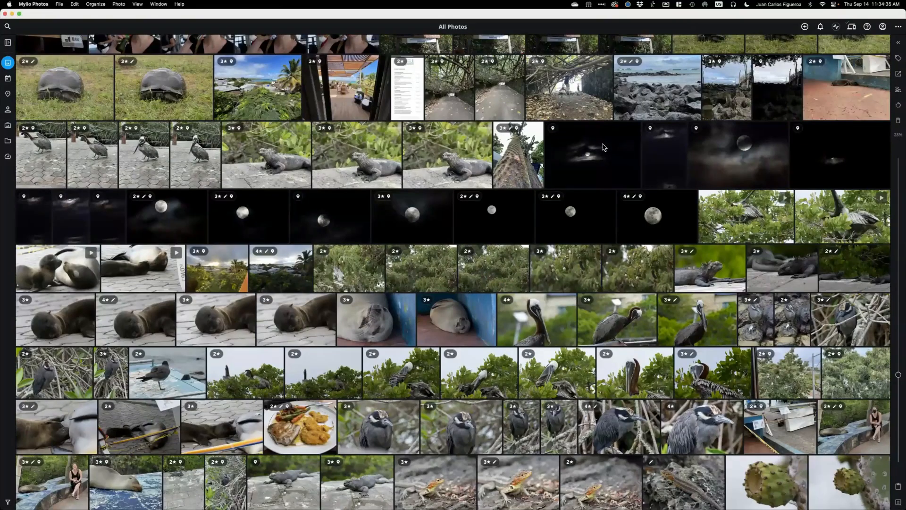
scroll(603, 144, "up", 2)
scroll(602, 146, "up", 8)
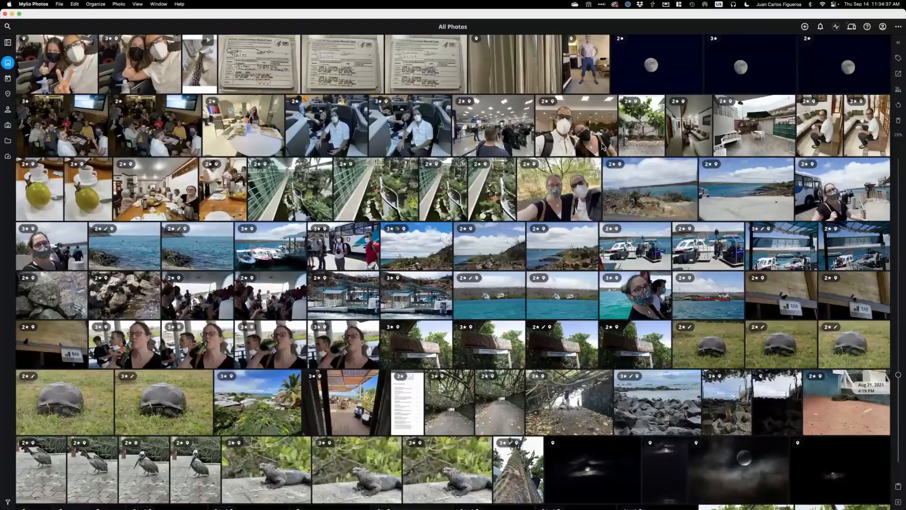
scroll(603, 146, "down", 10)
scroll(602, 146, "up", 1)
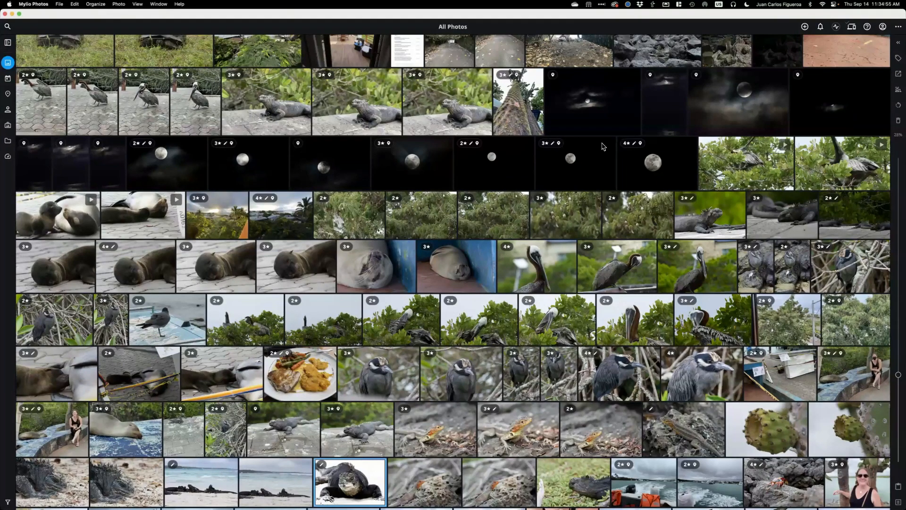
- Show the library's media information with no photo selected and browse All Photos across different dates
left_click(898, 45)
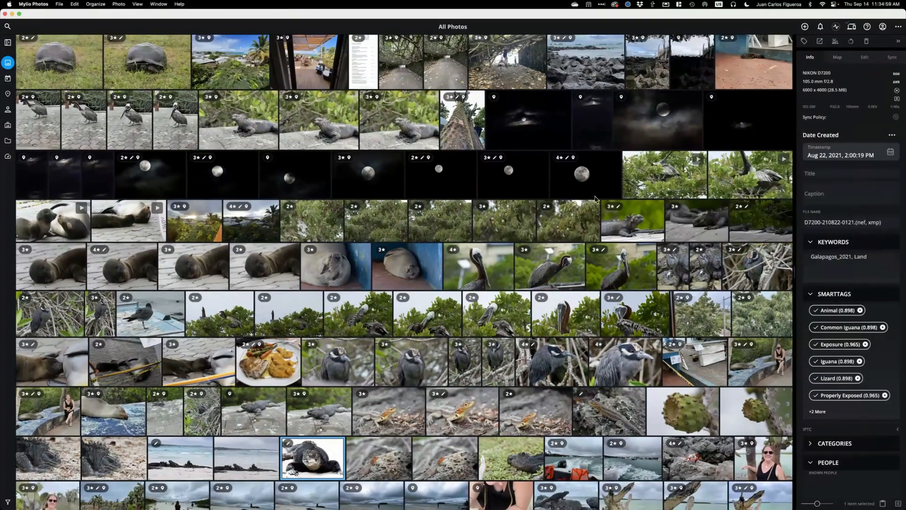
key("Escape")
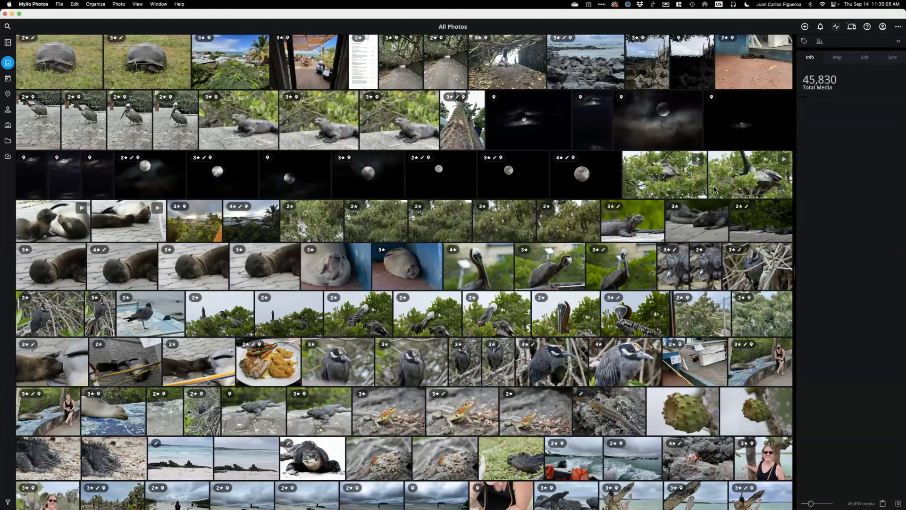
scroll(710, 193, "down", 3)
scroll(708, 193, "down", 20)
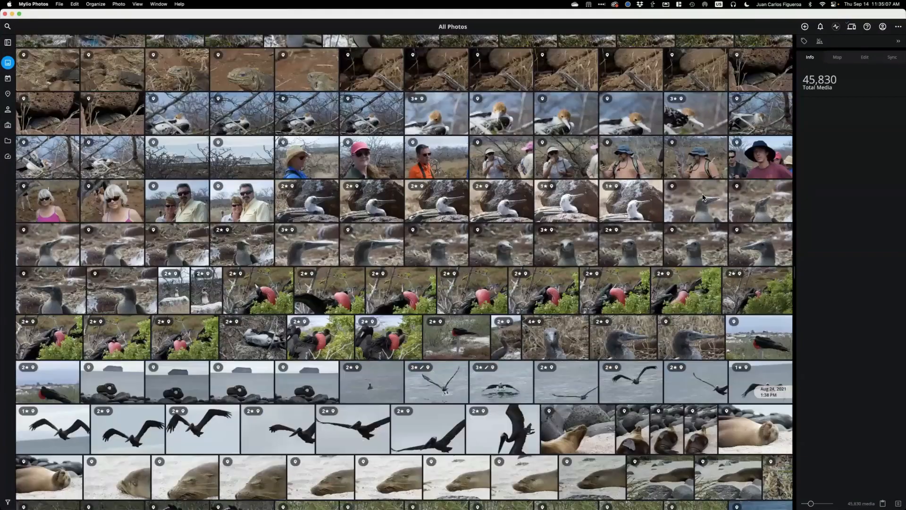
scroll(803, 401, "up", 20)
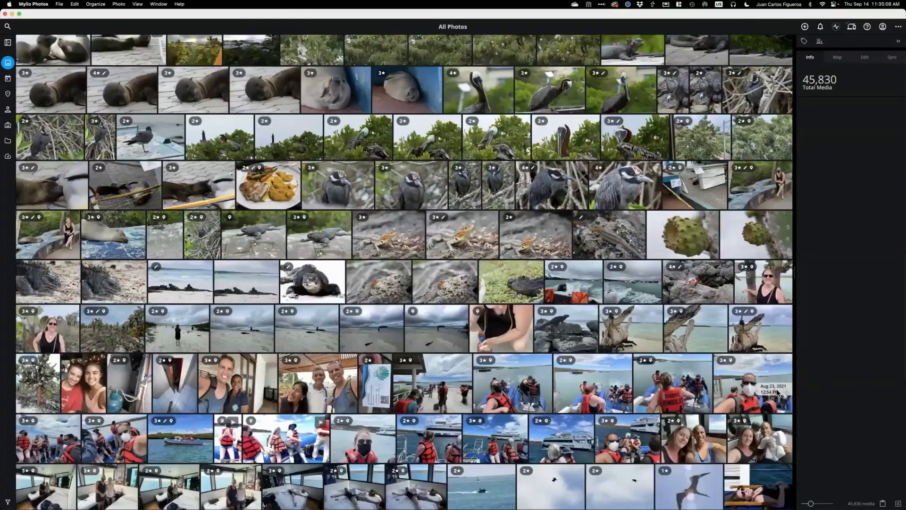
scroll(751, 148, "down", 20)
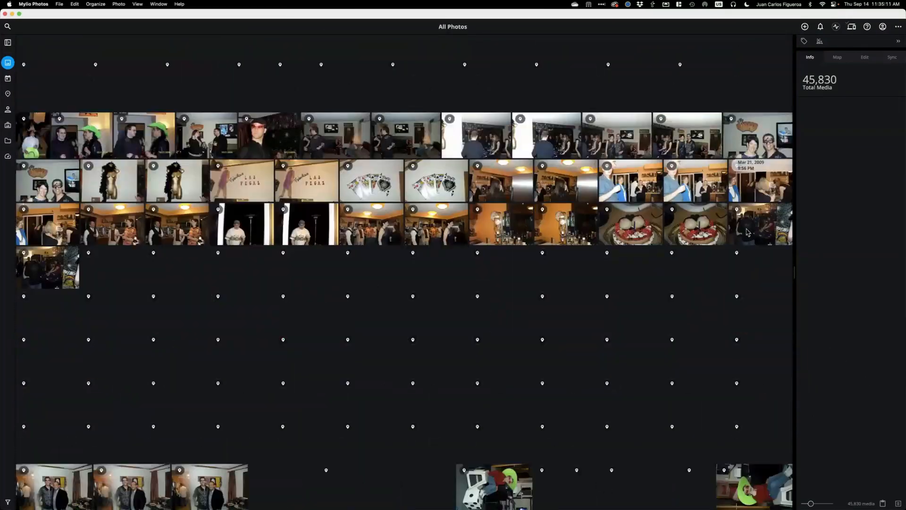
scroll(743, 341, "up", 5)
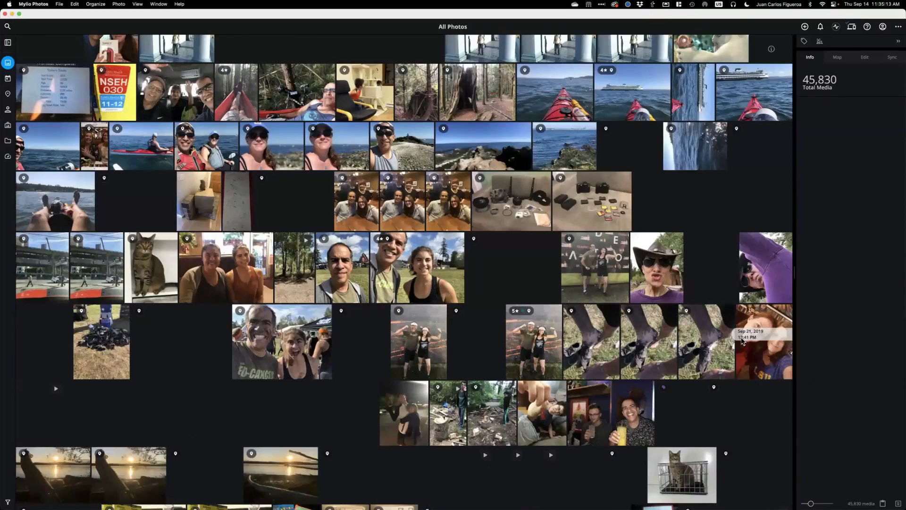
scroll(745, 381, "down", 15)
scroll(747, 388, "down", 10)
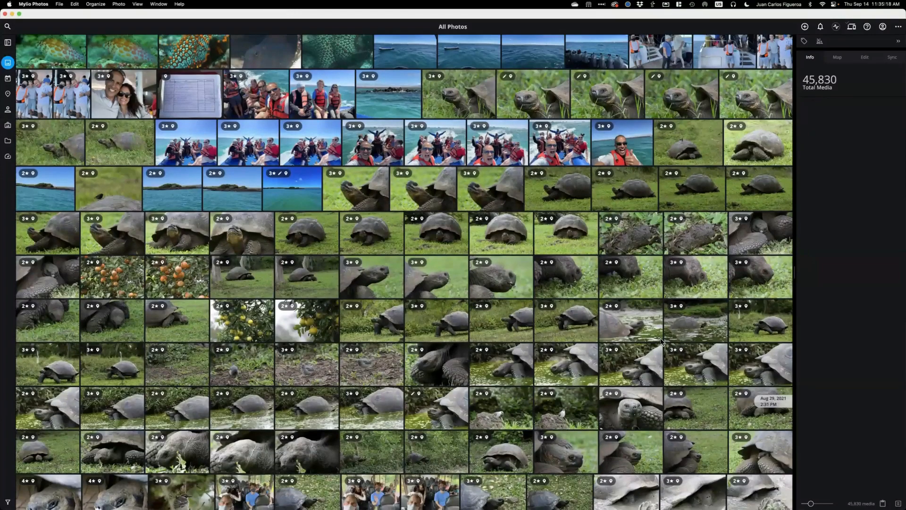
scroll(661, 341, "down", 3)
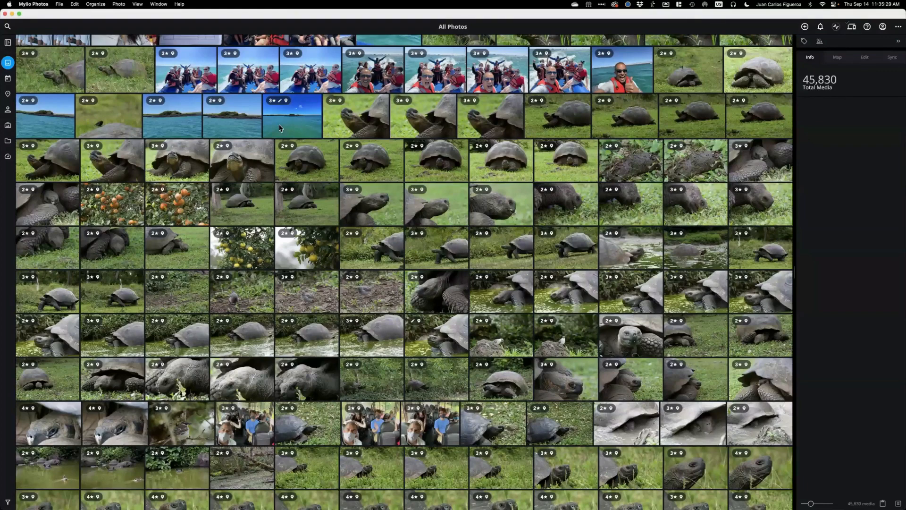
- Filter All Photos by the Underwater category using QuickFilters
left_click(8, 44)
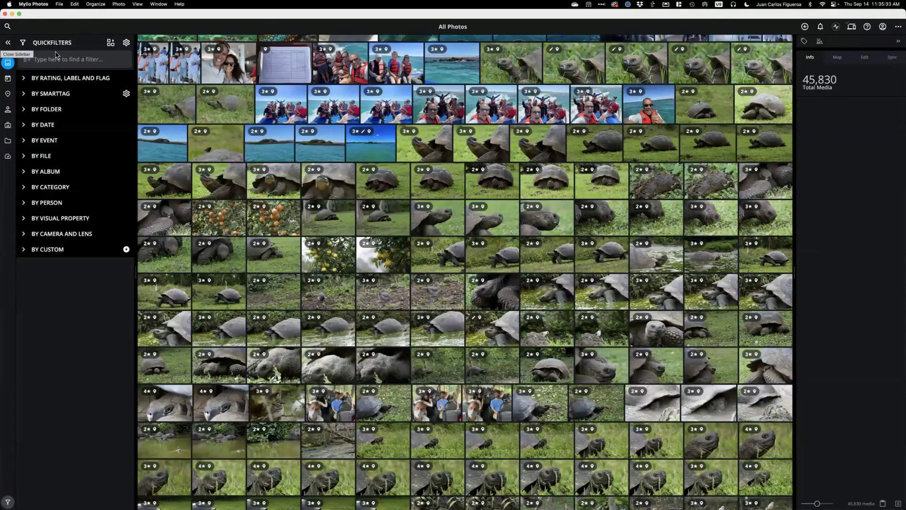
left_click(24, 190)
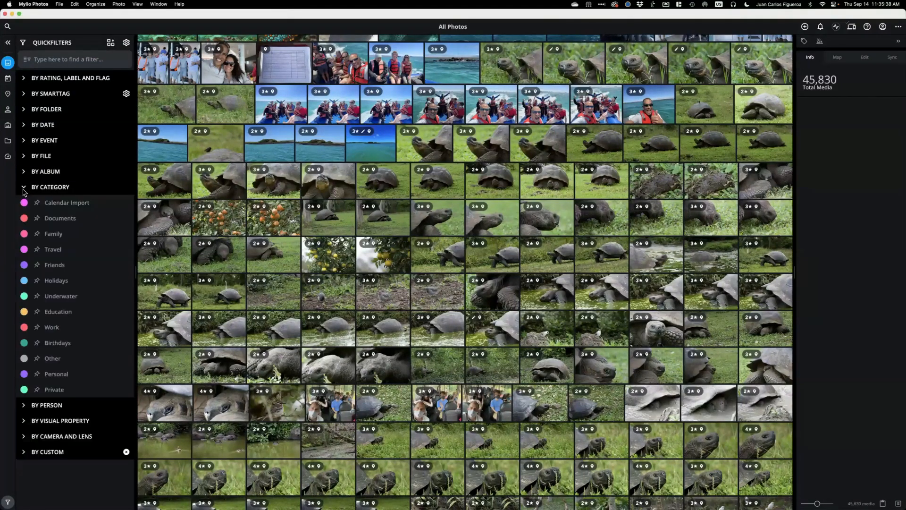
left_click(38, 300)
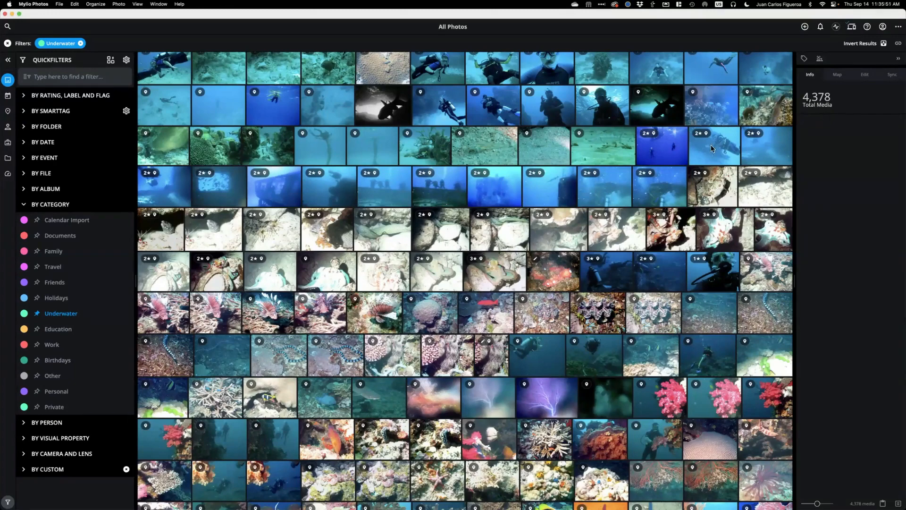
- Look through the Underwater photos and narrow them to those rated 4 or 5 stars
scroll(440, 200, "up", 1)
scroll(440, 200, "down", 15)
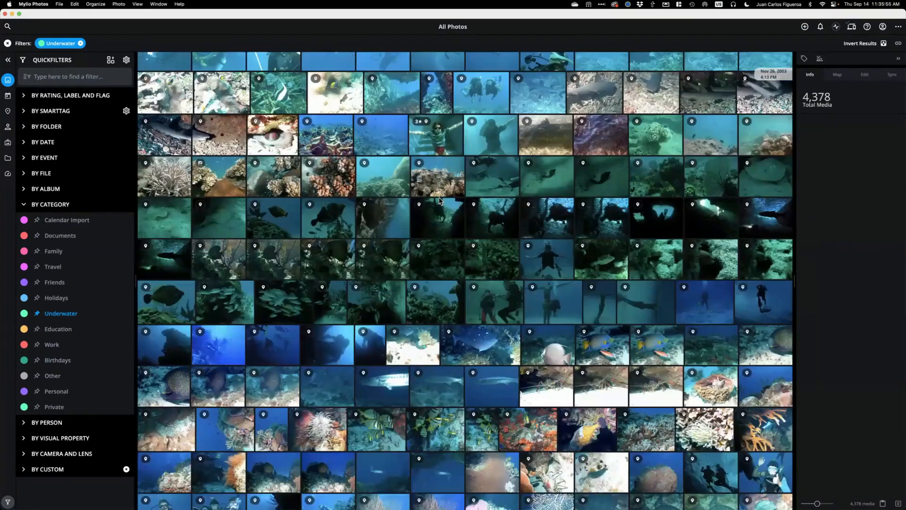
scroll(440, 200, "up", 15)
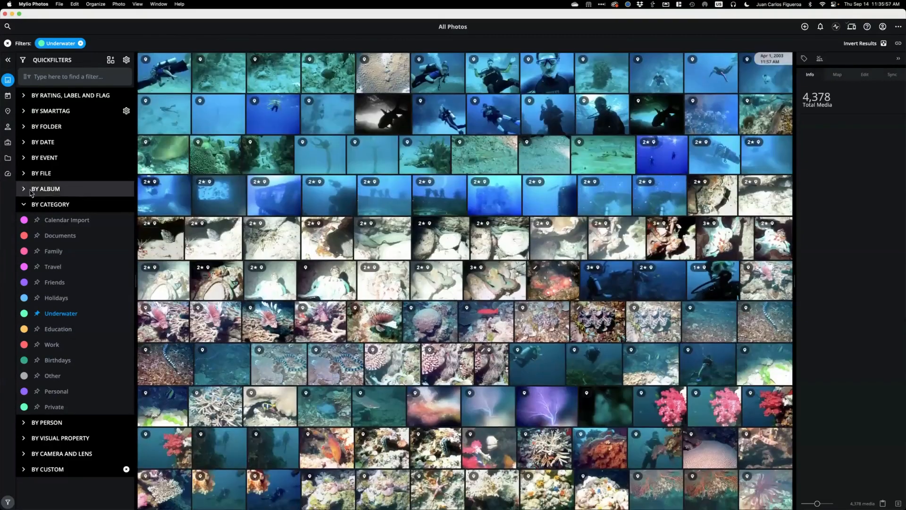
left_click(22, 204)
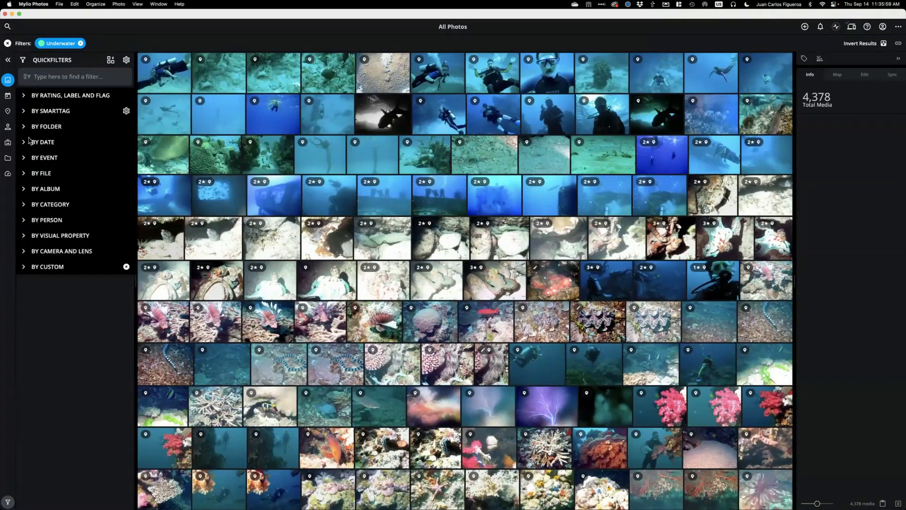
left_click(24, 97)
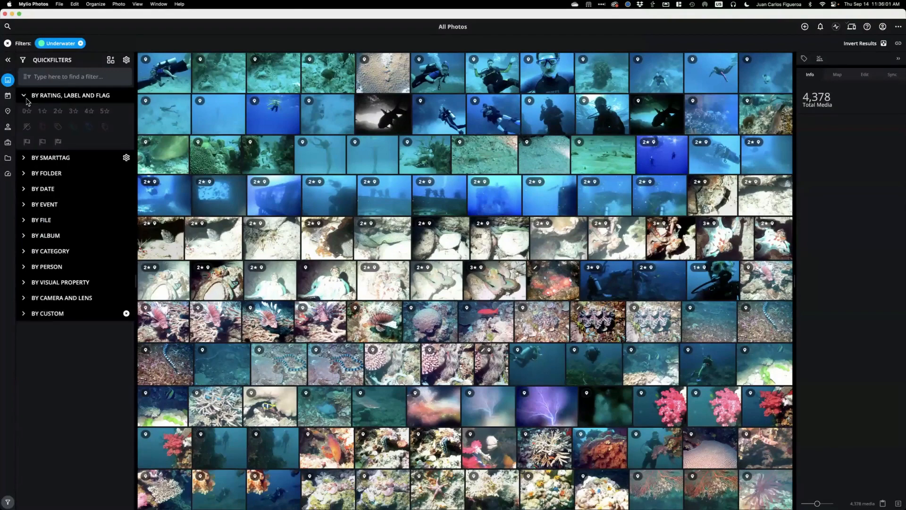
left_click(90, 111)
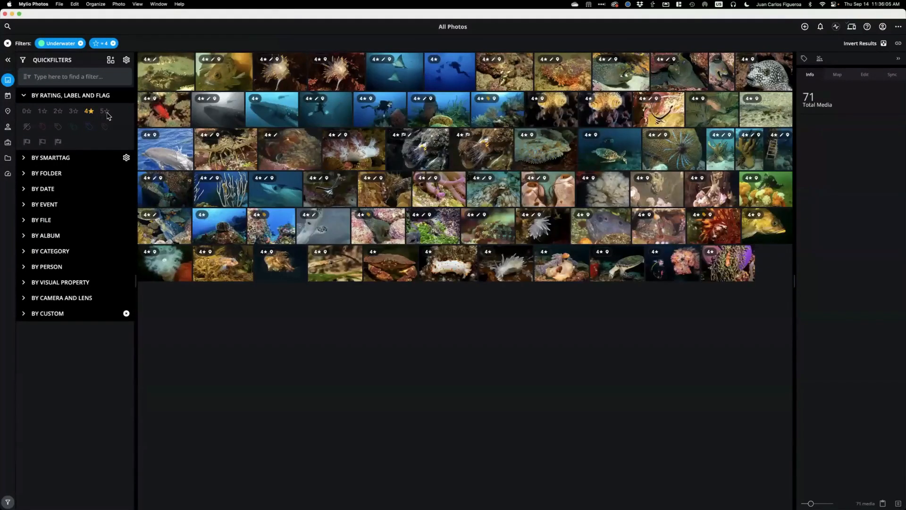
left_click(106, 112)
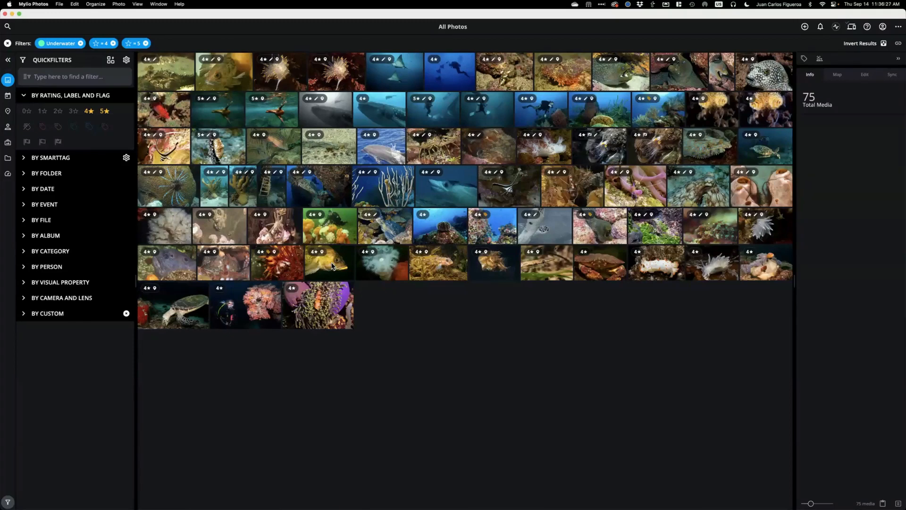
- Play a slideshow of all the filtered underwater photos with the current slideshow settings, and exit back to the grid
key("super+a")
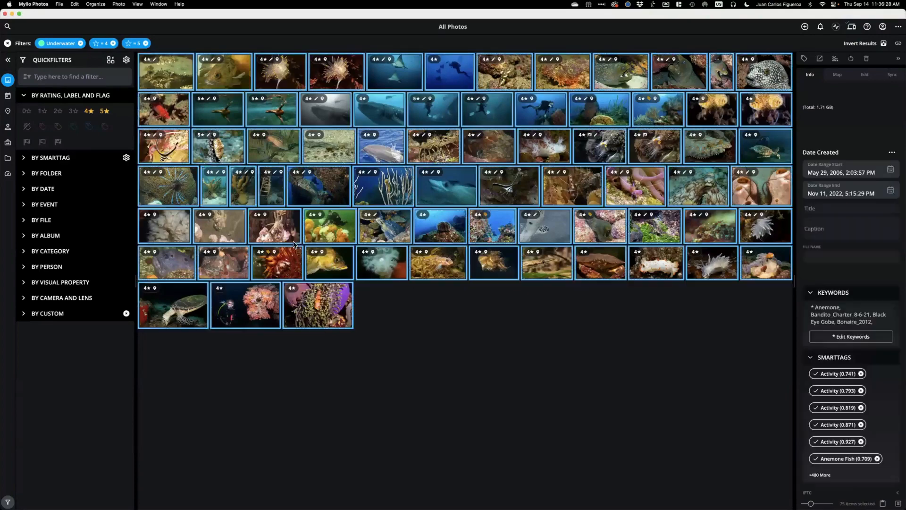
left_click(137, 5)
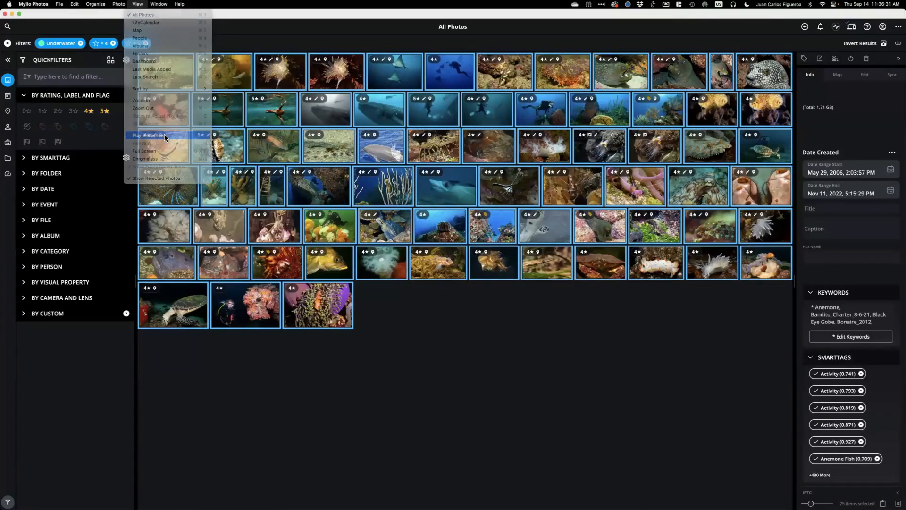
left_click(165, 136)
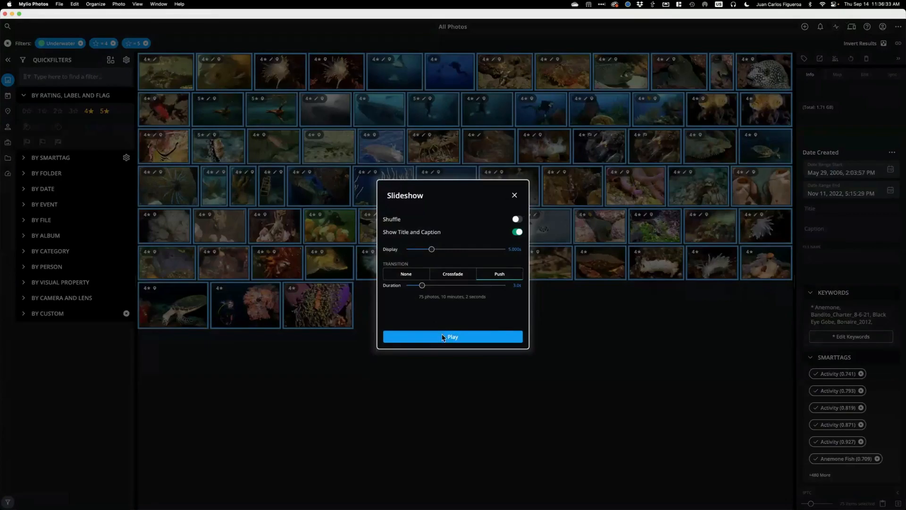
left_click(442, 337)
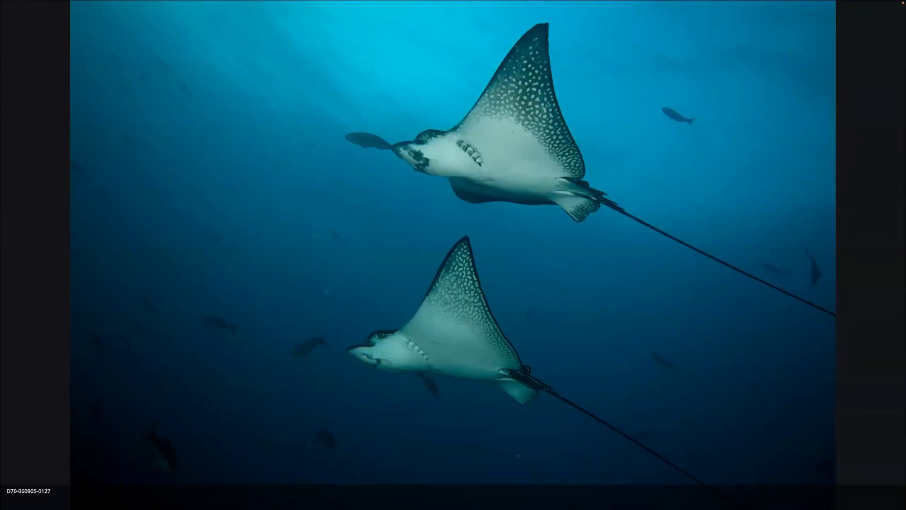
key("Escape")
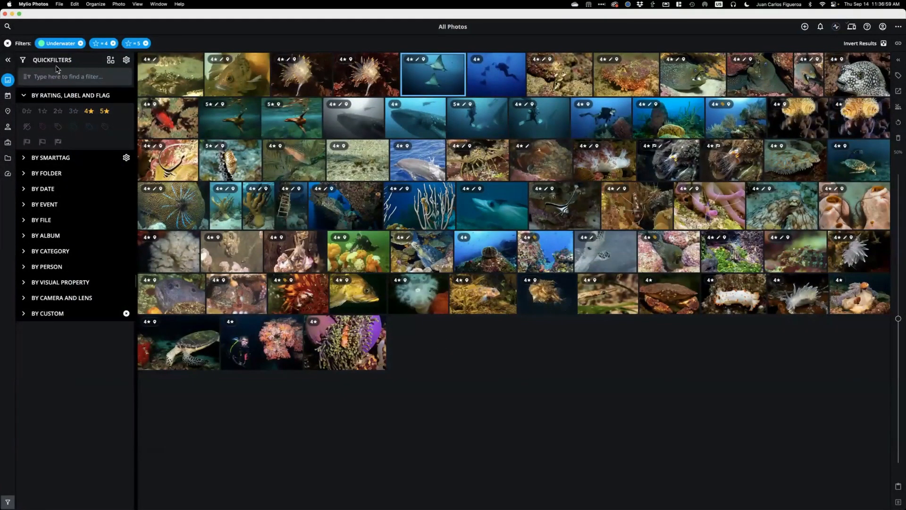
- Clear all filters, then filter All Photos by the Cat SmartTag under Animal and browse the cat pictures
left_click(8, 44)
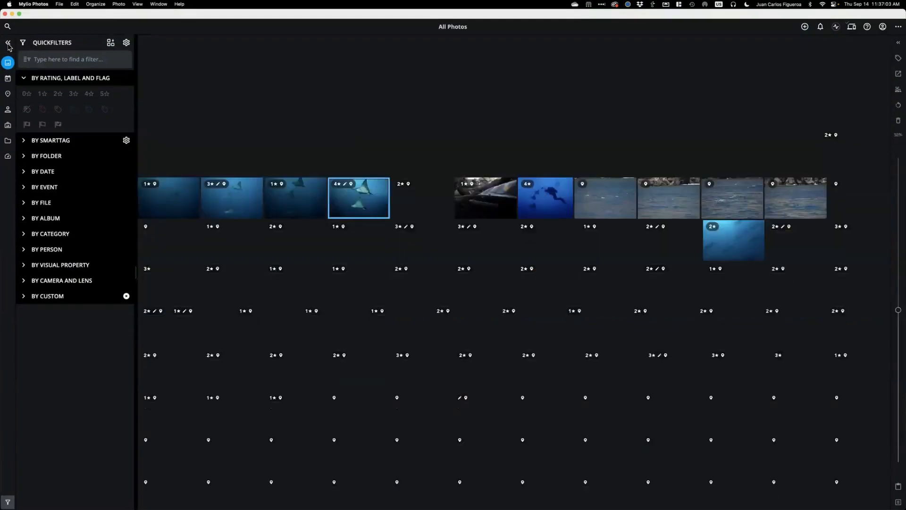
left_click(27, 78)
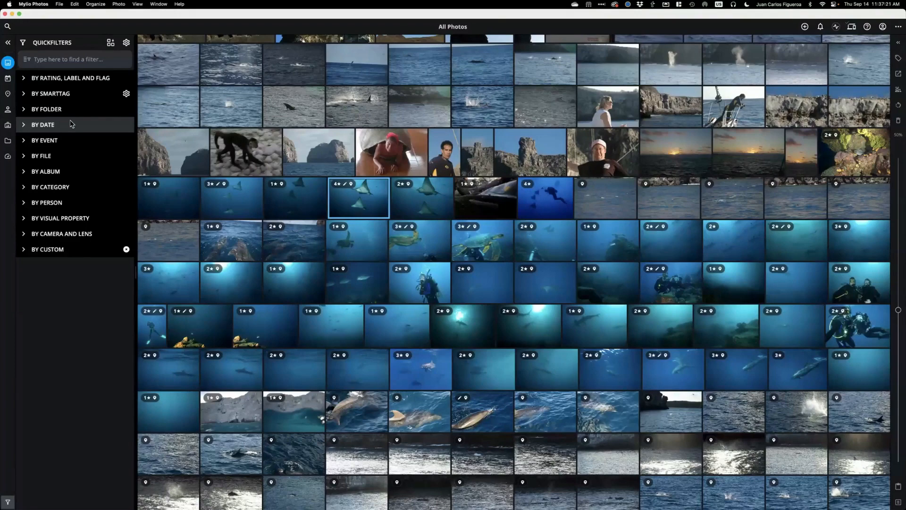
left_click(24, 94)
left_click(24, 124)
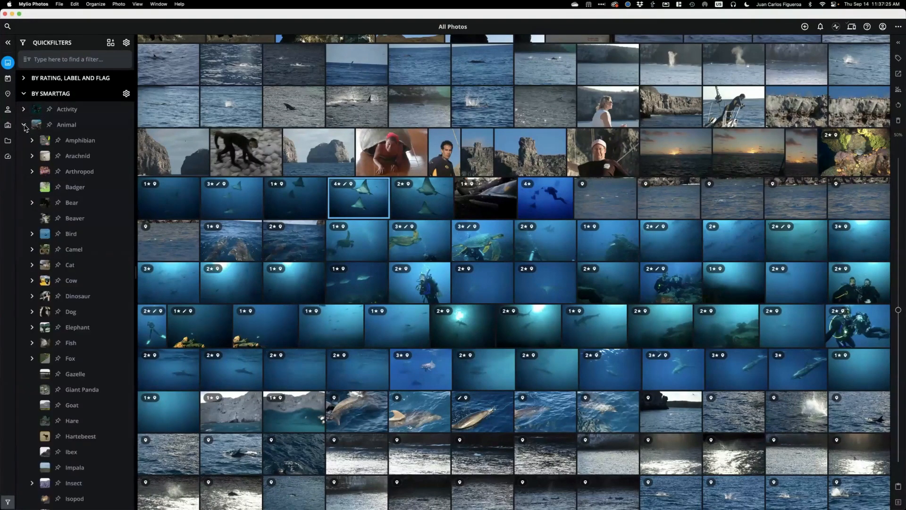
left_click(71, 266)
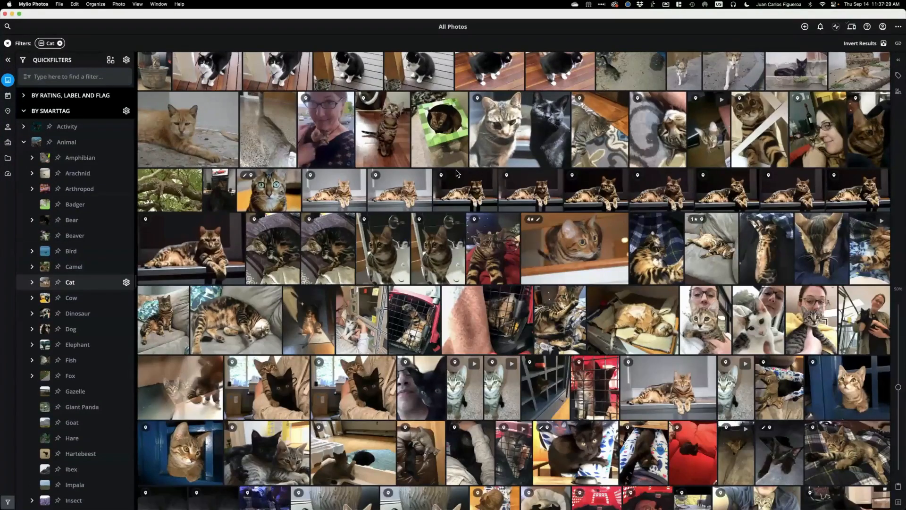
scroll(457, 172, "down", 20)
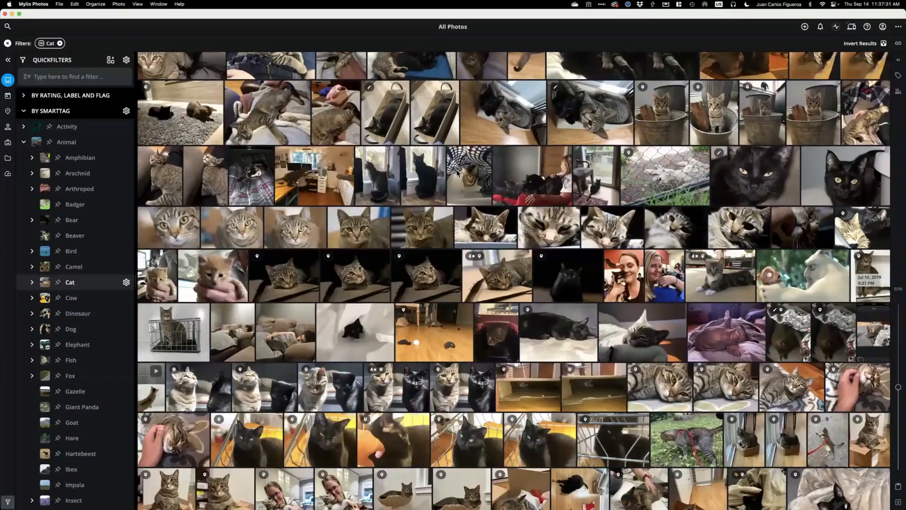
scroll(457, 169, "down", 5)
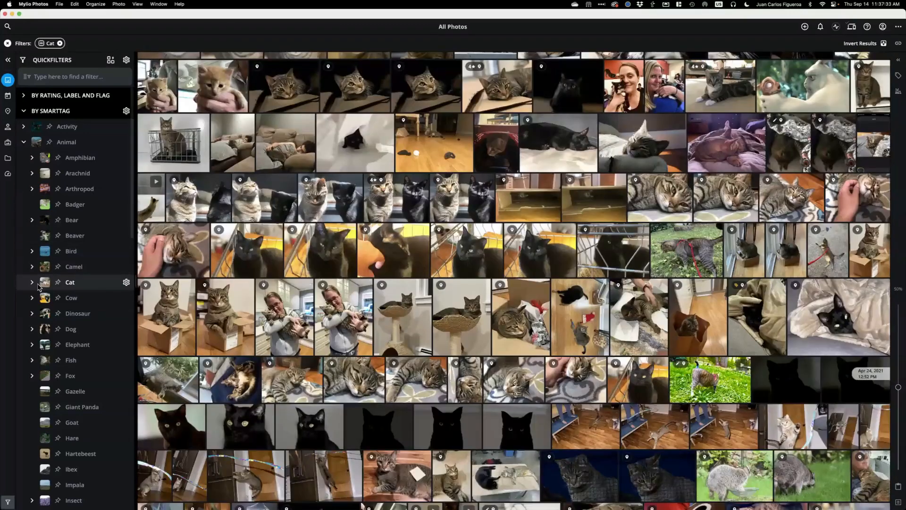
- Add the Bike SmartTag from the Vehicle group to the Cat filter
left_click(24, 142)
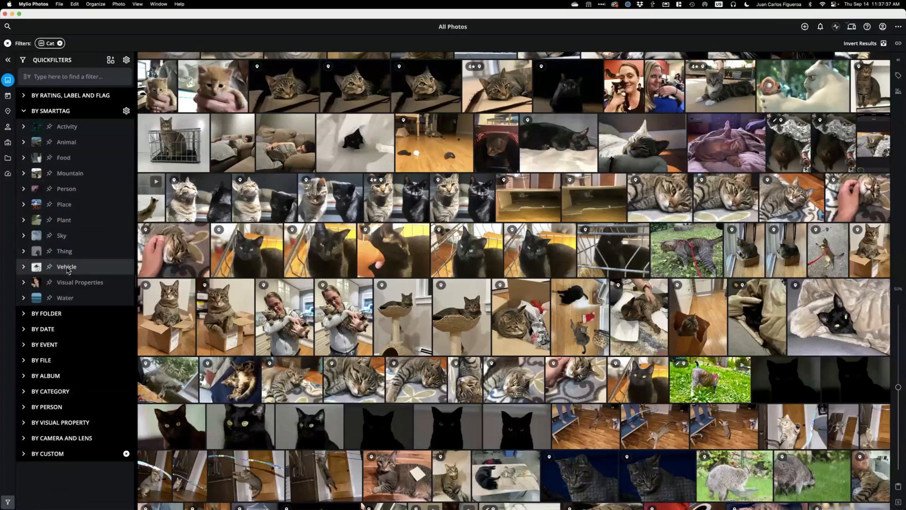
left_click(24, 267)
scroll(80, 236, "down", 5)
scroll(71, 198, "up", 5)
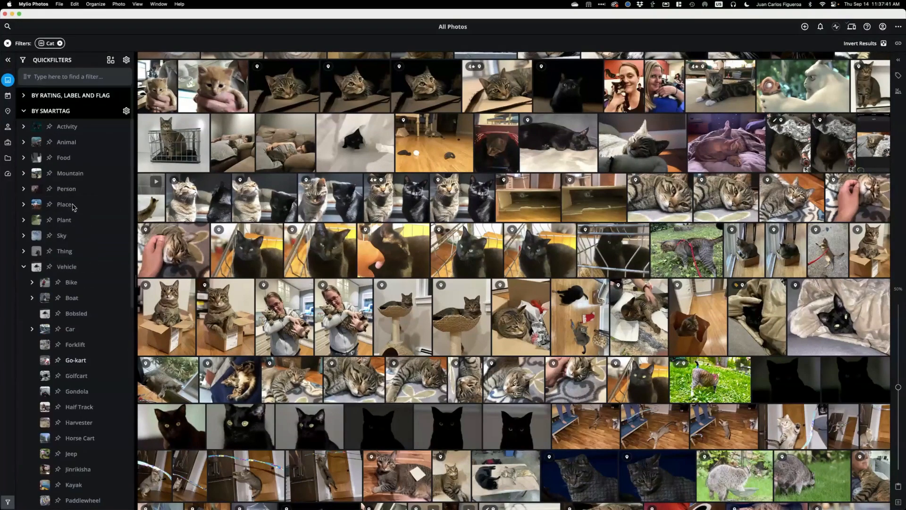
left_click(62, 283)
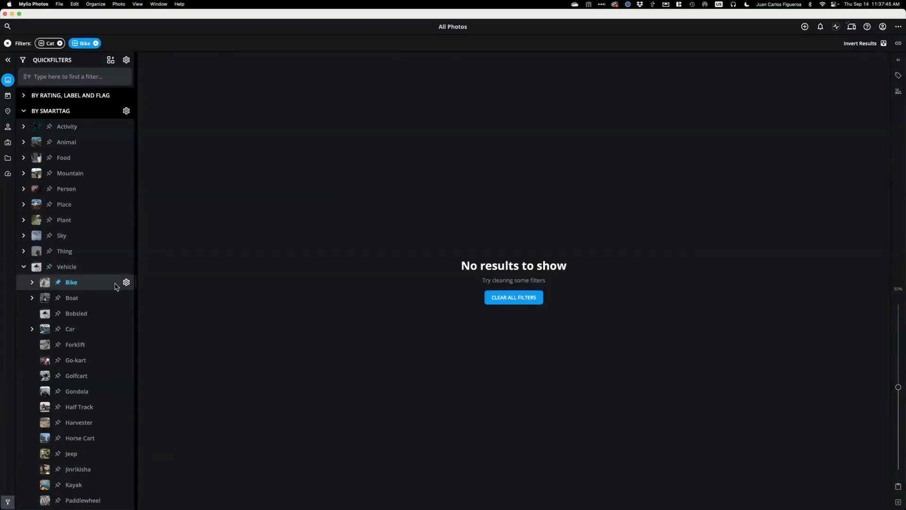
- Raise the Bike SmartTag's AI sensitivity above 50% towards more matches and apply it
left_click(125, 283)
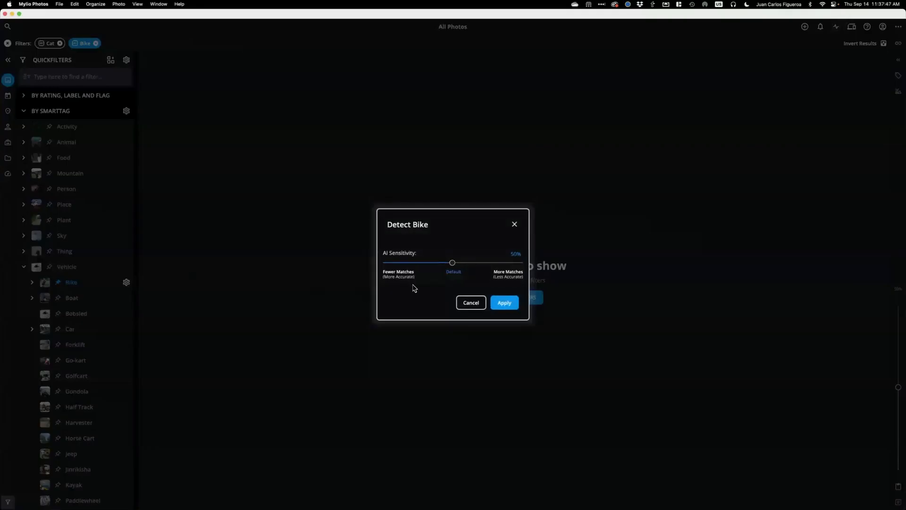
left_click_drag(452, 264, 487, 264)
left_click(504, 304)
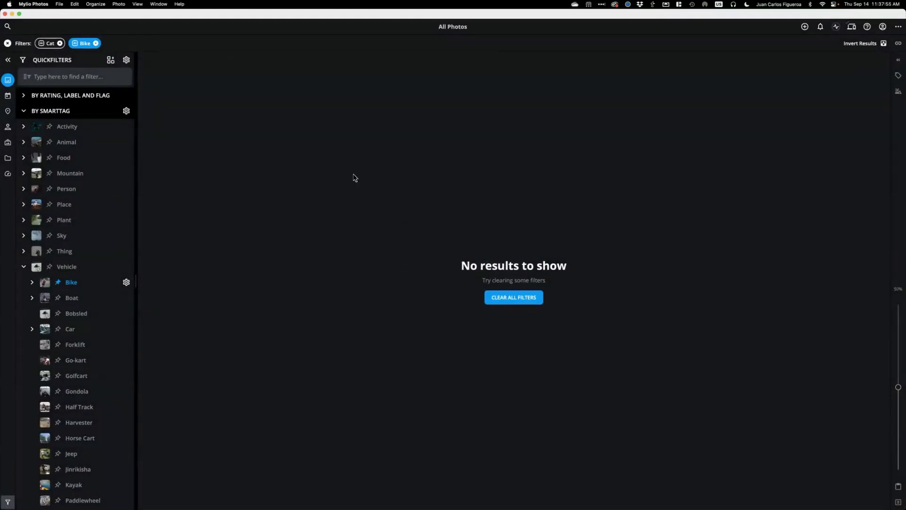
- Look through the bike photos without the Cat filter, and clear the Bike filter
left_click(60, 43)
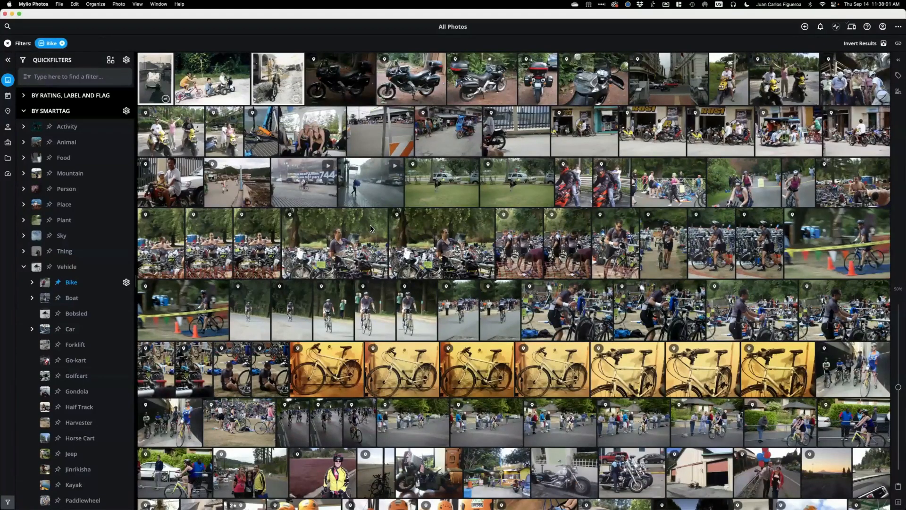
scroll(371, 229, "down", 5)
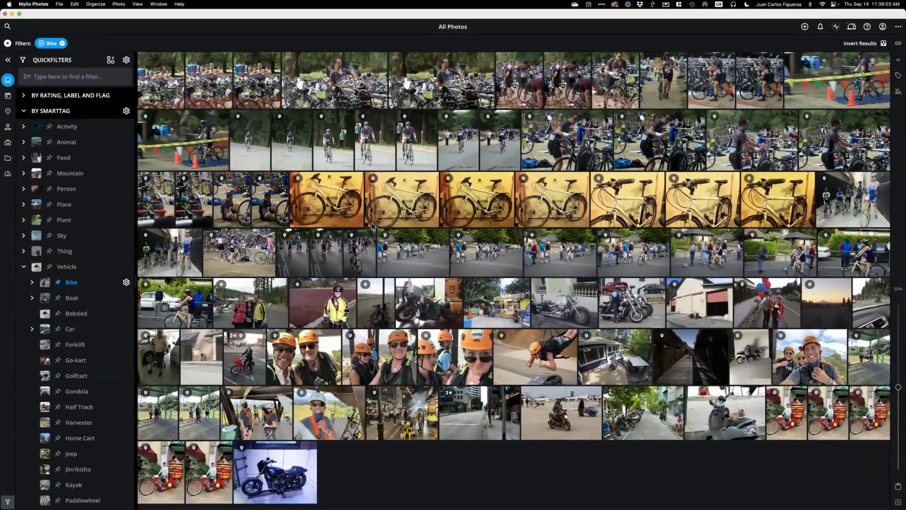
scroll(372, 230, "up", 5)
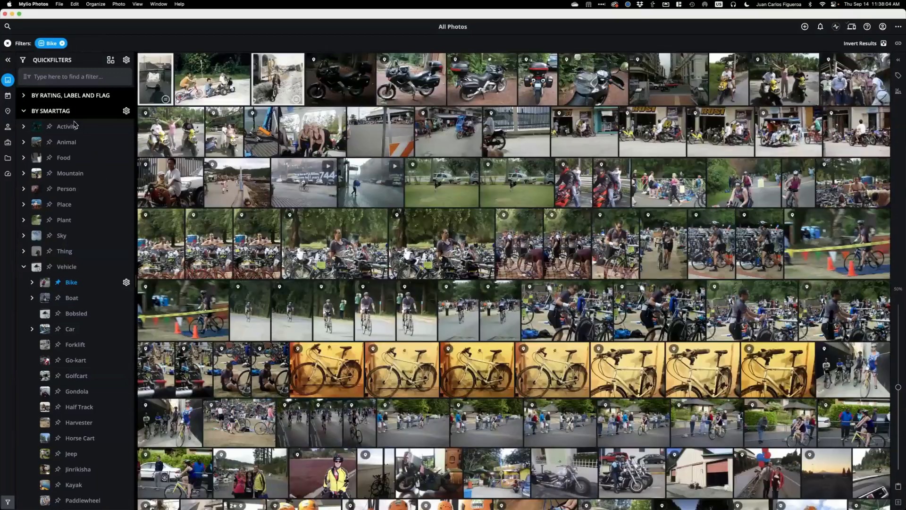
left_click(61, 43)
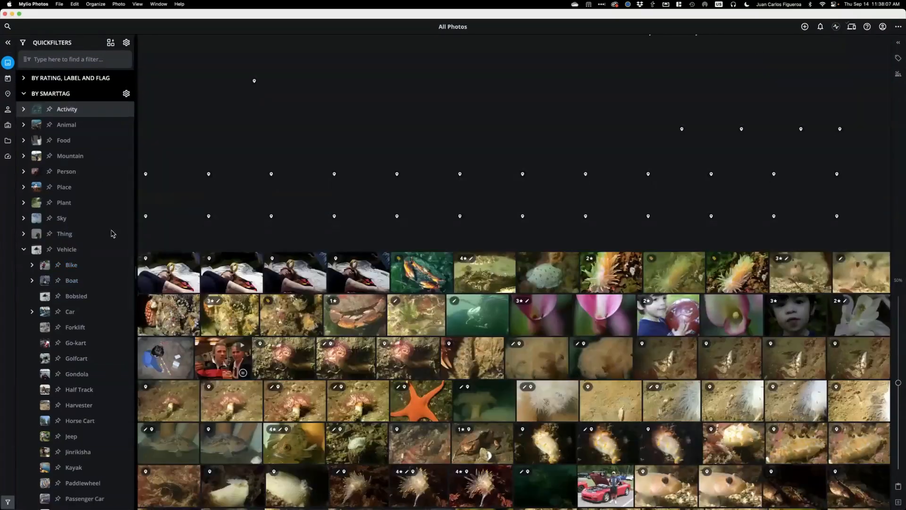
left_click(24, 250)
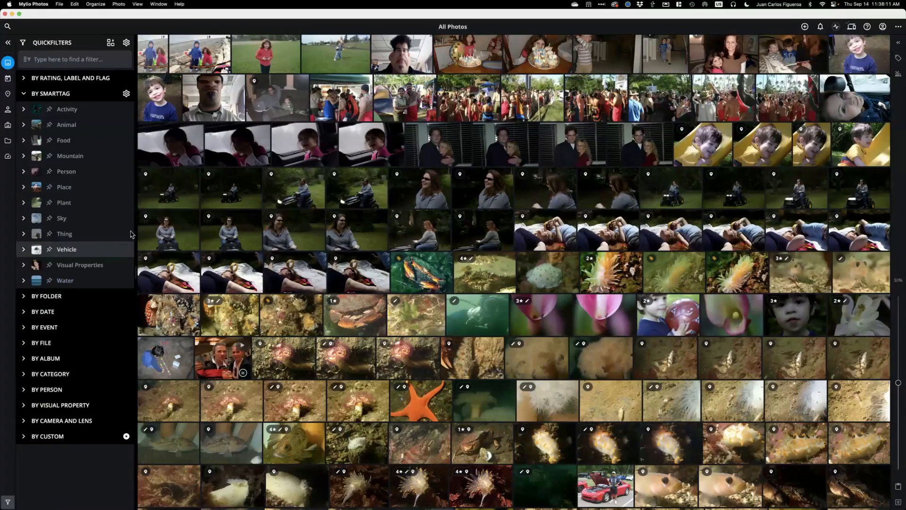
- Show the orange starfish photo's information with its SmartTags, and view the photo enlarged before returning to the grid
scroll(477, 254, "down", 5)
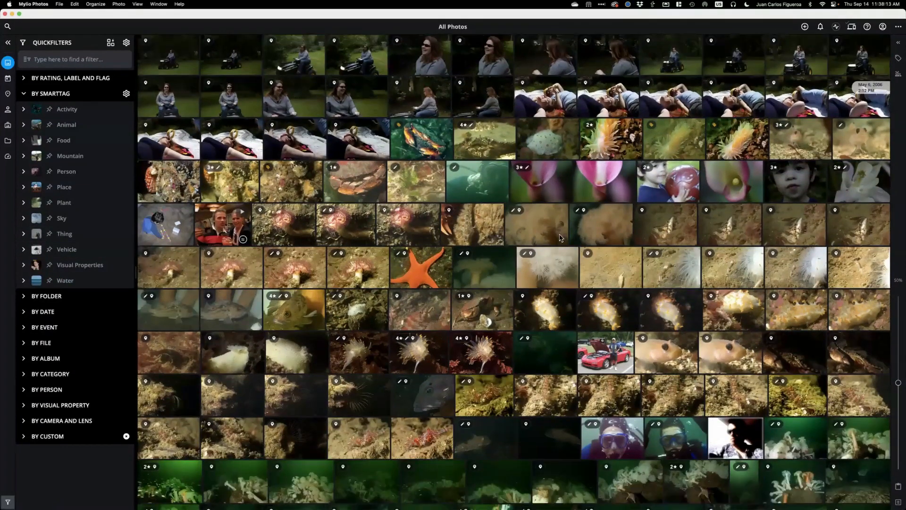
left_click(424, 269)
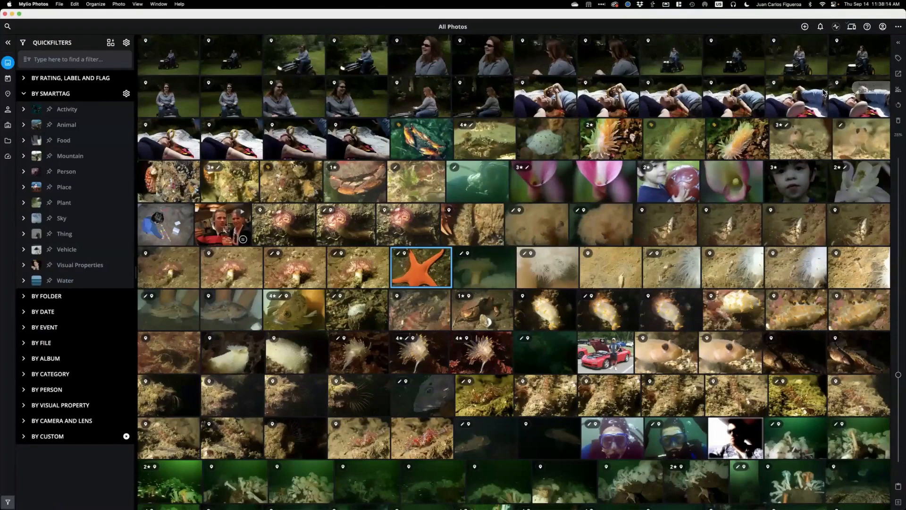
left_click(900, 44)
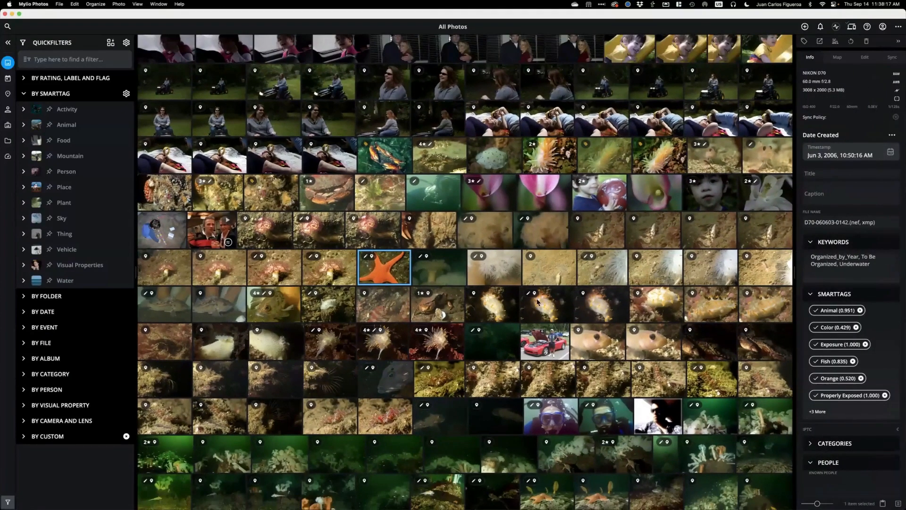
double_click(385, 265)
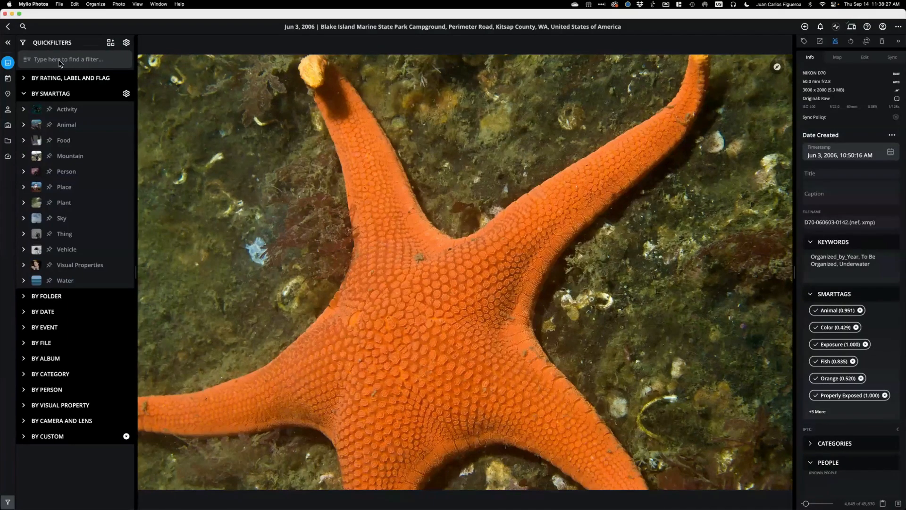
left_click(7, 26)
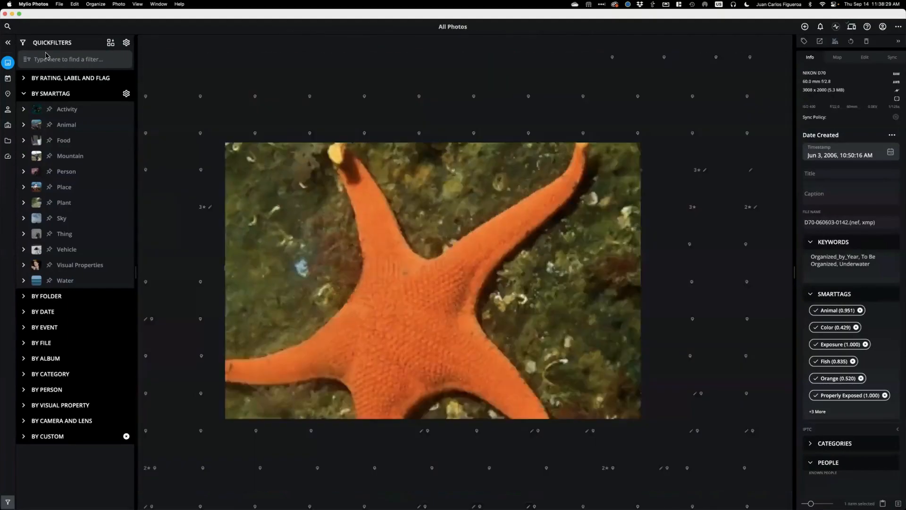
- Collapse the SmartTag filters and examine the filter options offered under Visual Property
left_click(27, 96)
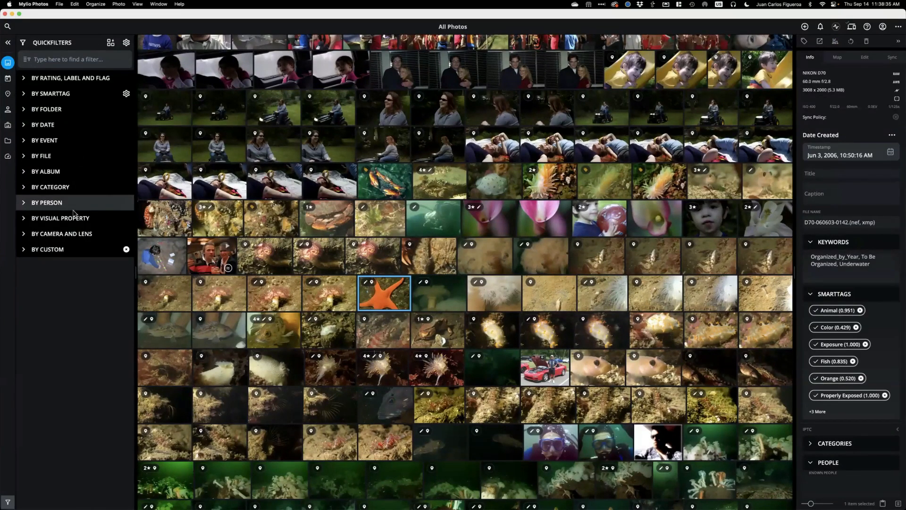
left_click(27, 220)
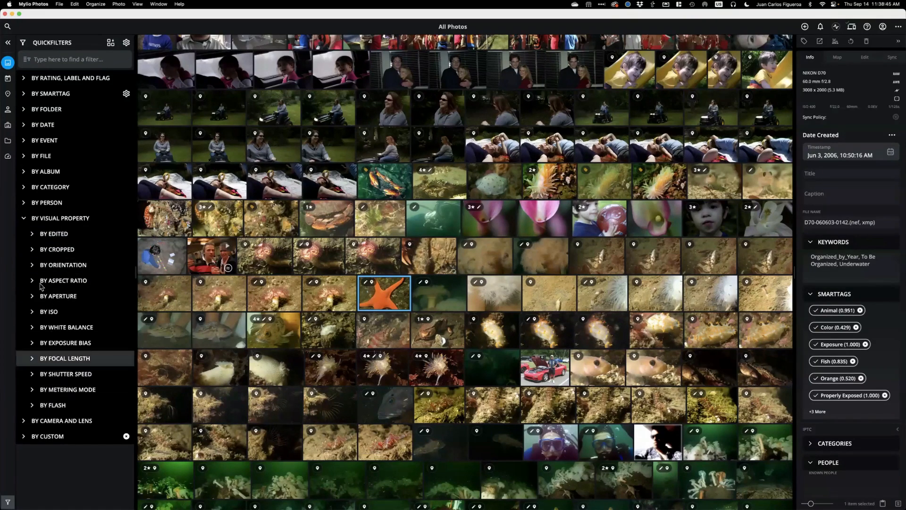
left_click(24, 220)
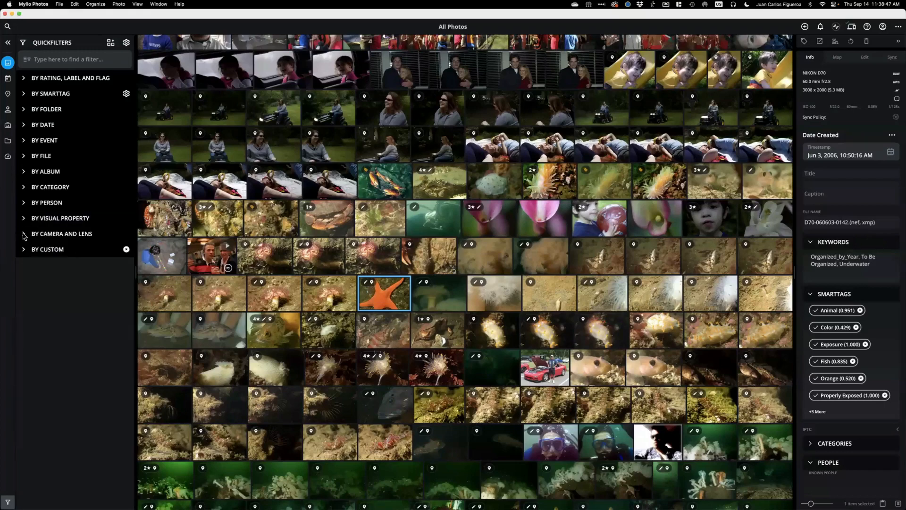
- Filter the library to photos taken with the Research In Motion BlackBerry 8310, and view one of the climbing-gym photos enlarged before returning
left_click(24, 235)
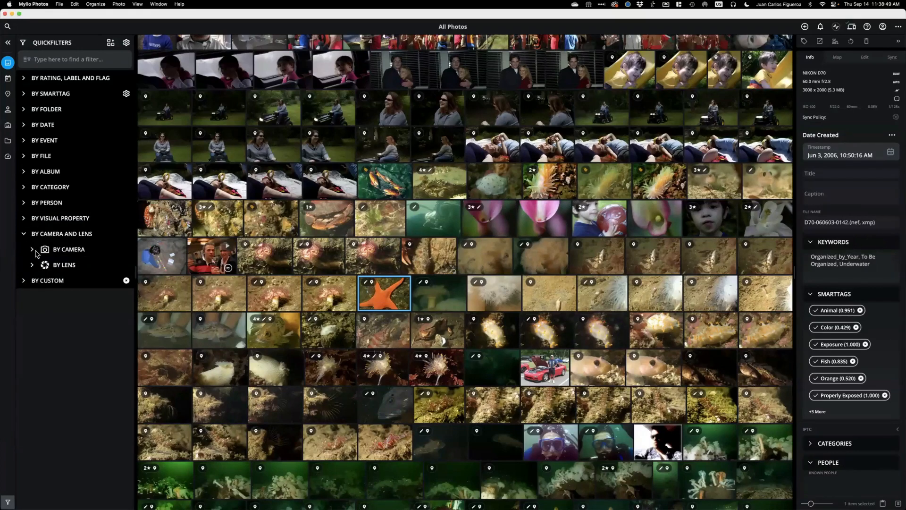
left_click(33, 250)
scroll(82, 310, "down", 3)
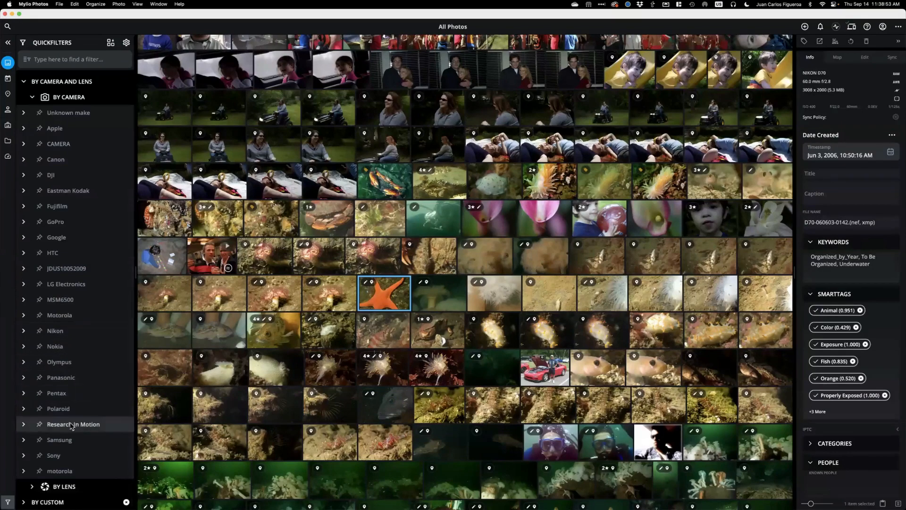
left_click(55, 428)
scroll(76, 423, "down", 1)
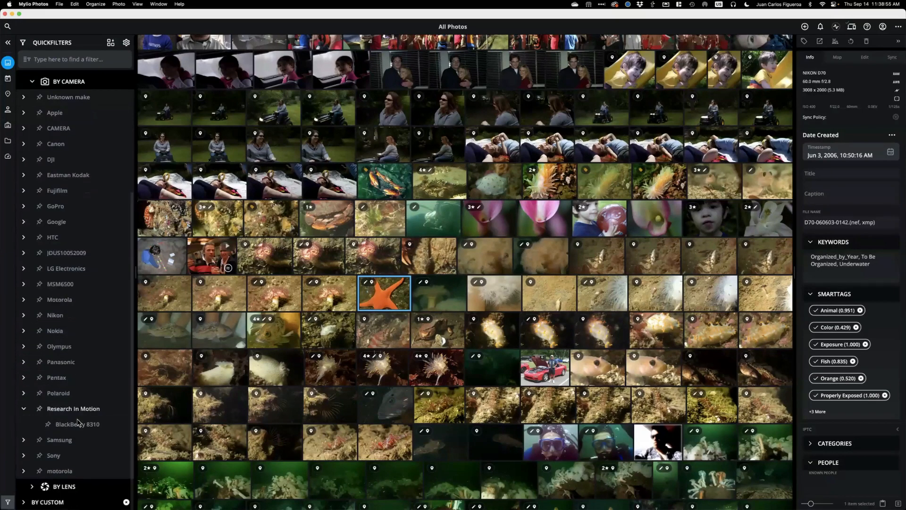
left_click(73, 426)
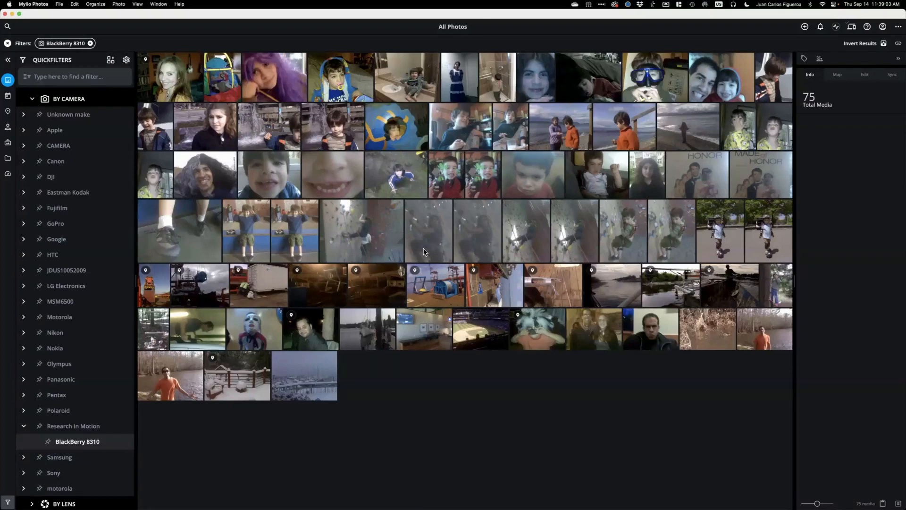
double_click(294, 228)
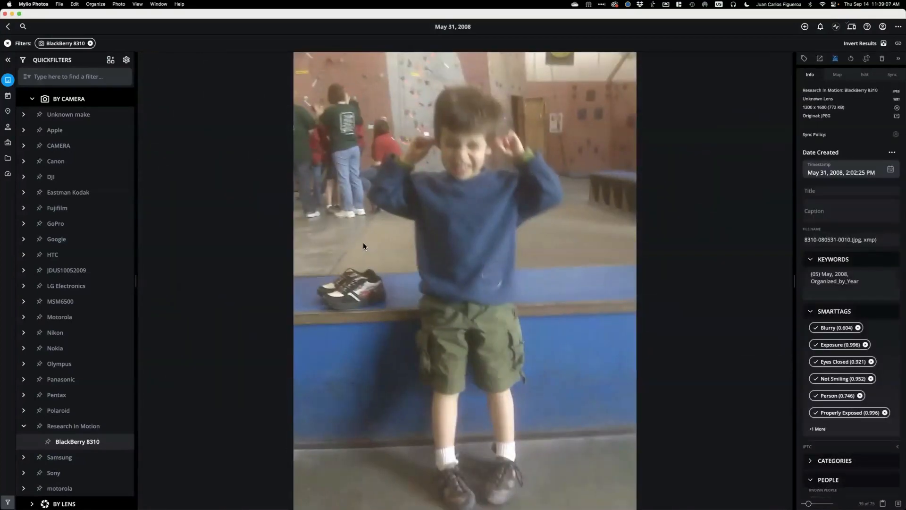
double_click(364, 246)
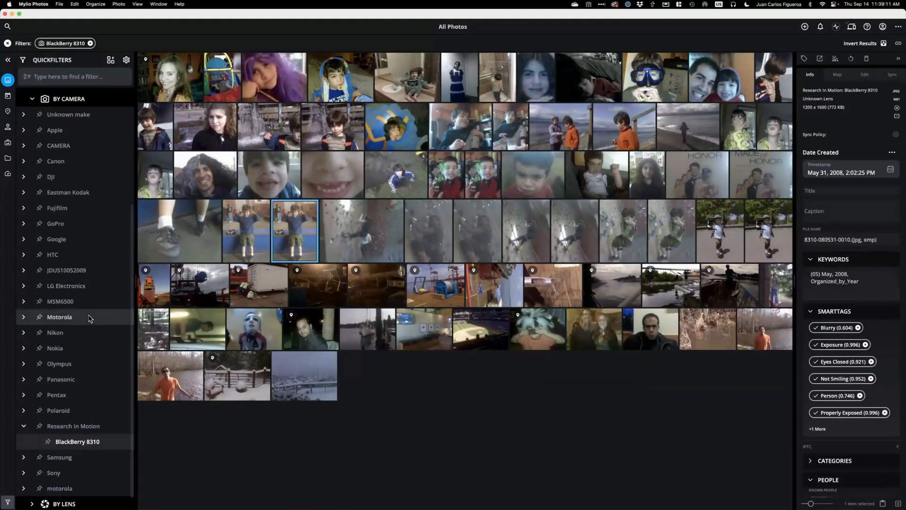
- Clear the BlackBerry 8310 camera filter and hide the QuickFilters with their camera groups collapsed
scroll(67, 246, "up", 4)
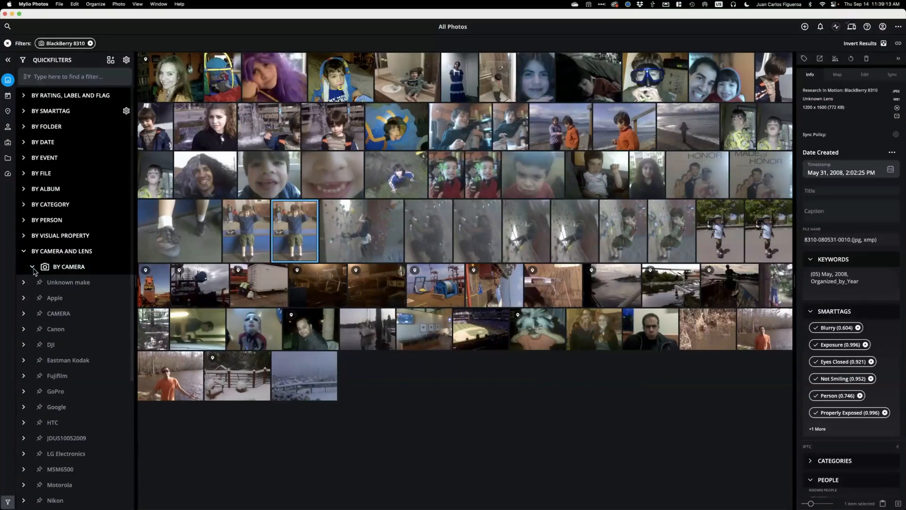
left_click(32, 268)
left_click(24, 252)
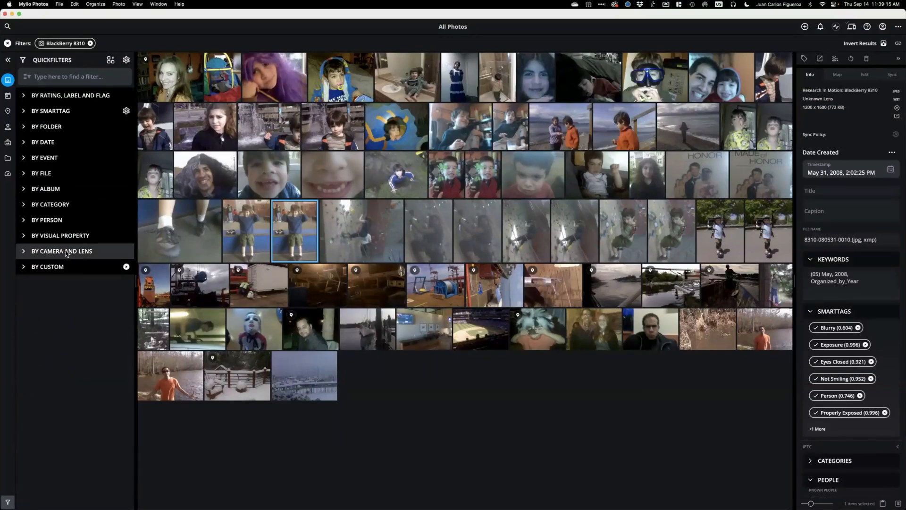
left_click(8, 44)
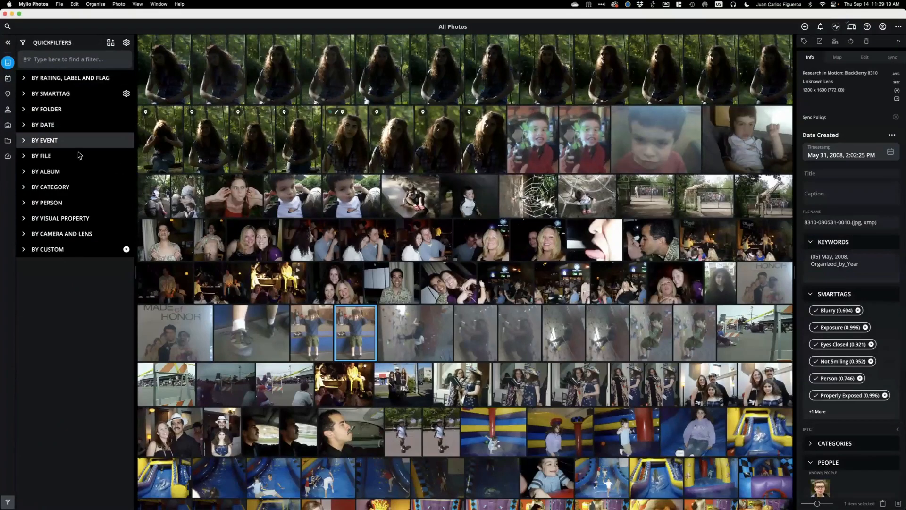
left_click(7, 44)
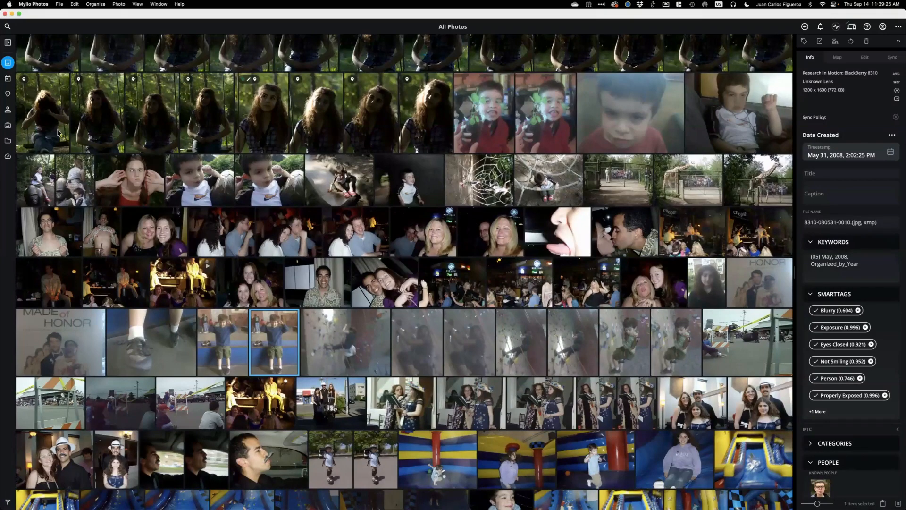
- Show the calendar with its yearly tiles for the 2010s and 2020s, with the photo information collapsed
left_click(7, 79)
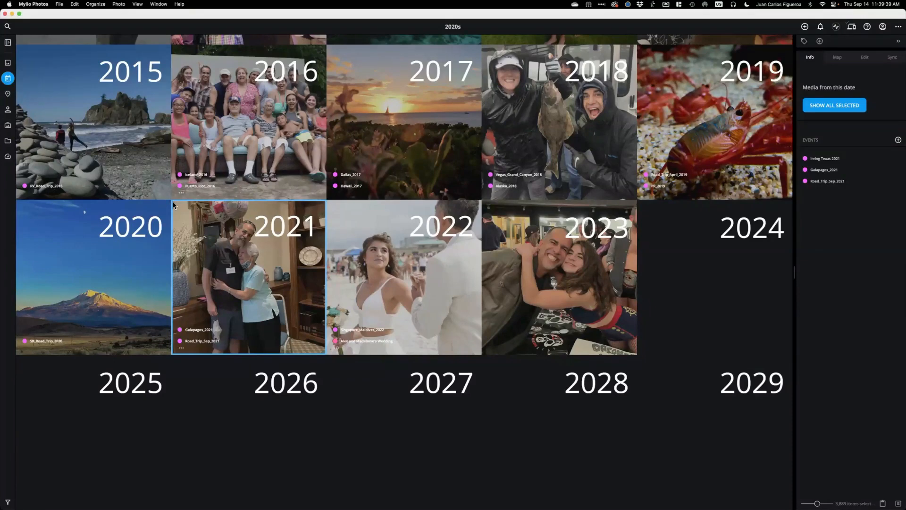
left_click(899, 44)
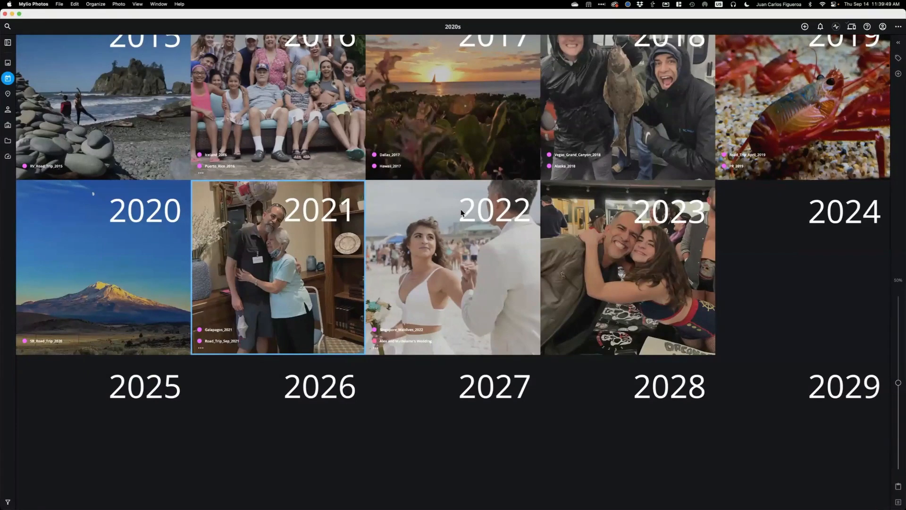
scroll(453, 208, "up", 2)
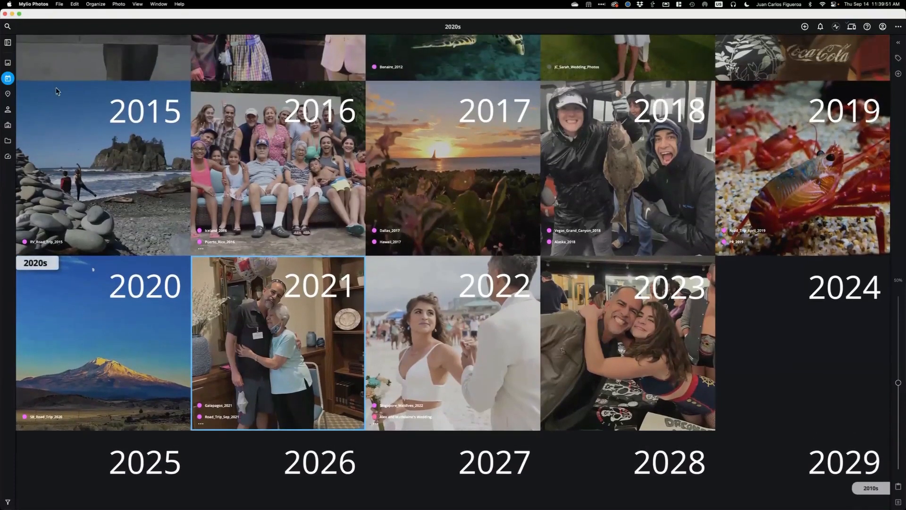
- Search all photos for images containing both named people, joined with "and", and look through the matching images
left_click(8, 63)
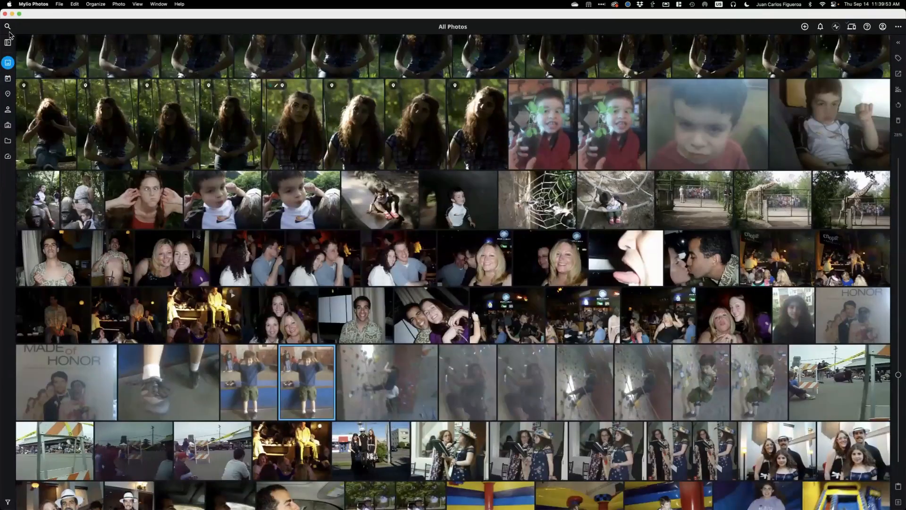
left_click(7, 26)
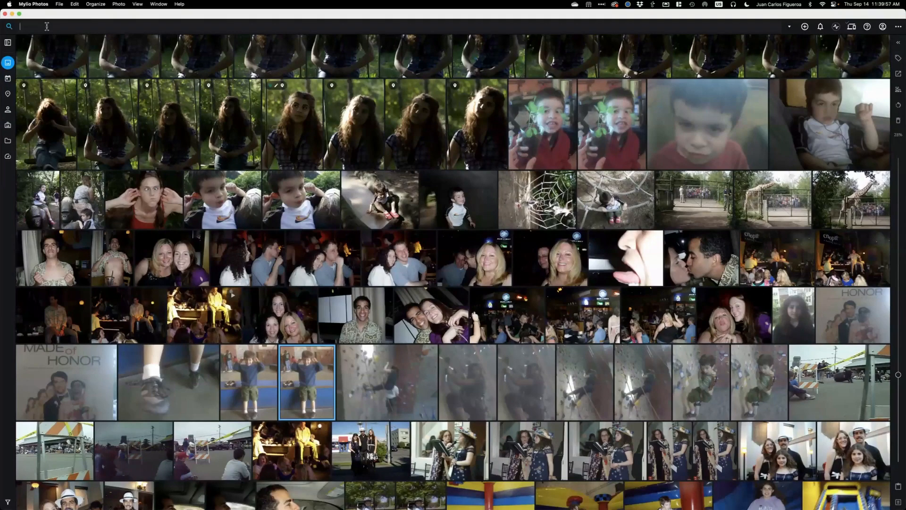
type("sarah and j.c.")
key("Return")
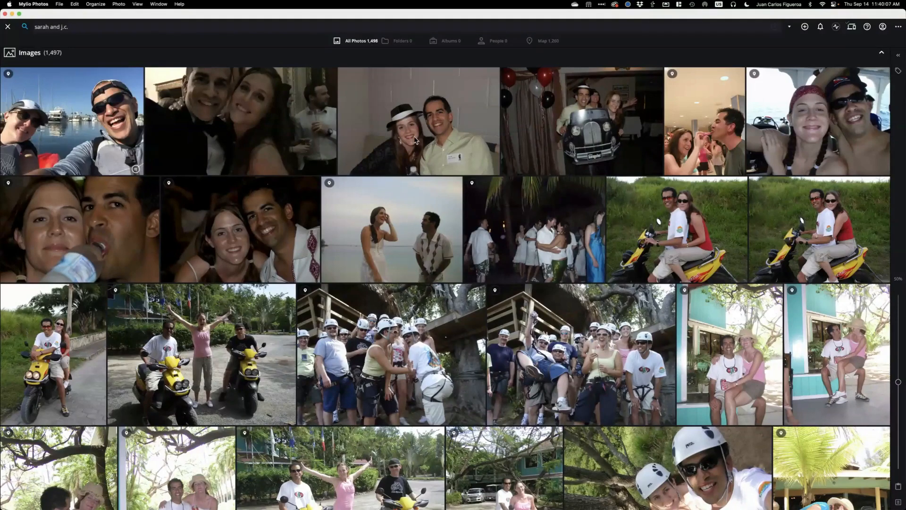
scroll(414, 205, "down", 10)
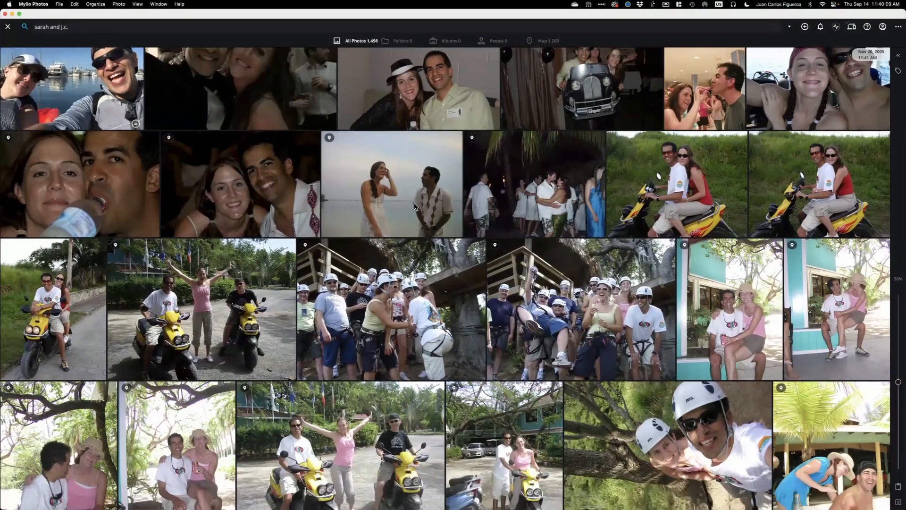
scroll(415, 207, "down", 15)
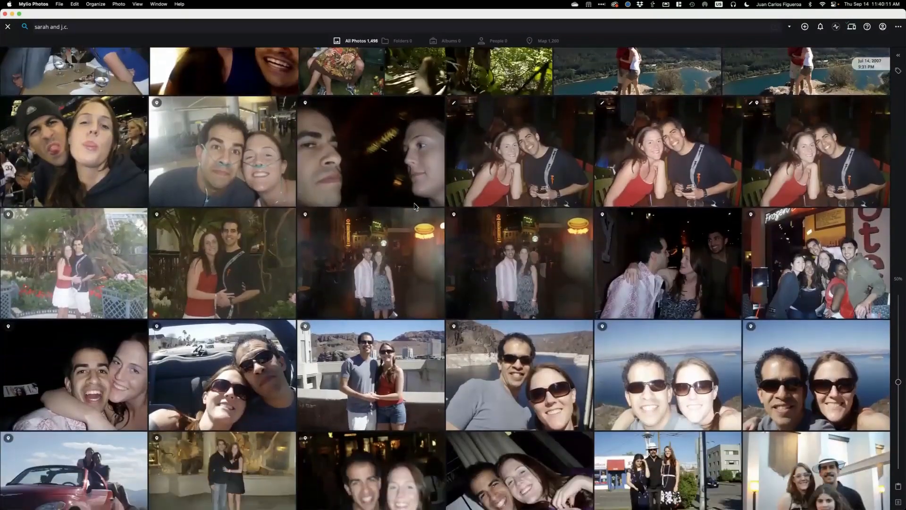
scroll(413, 205, "up", 15)
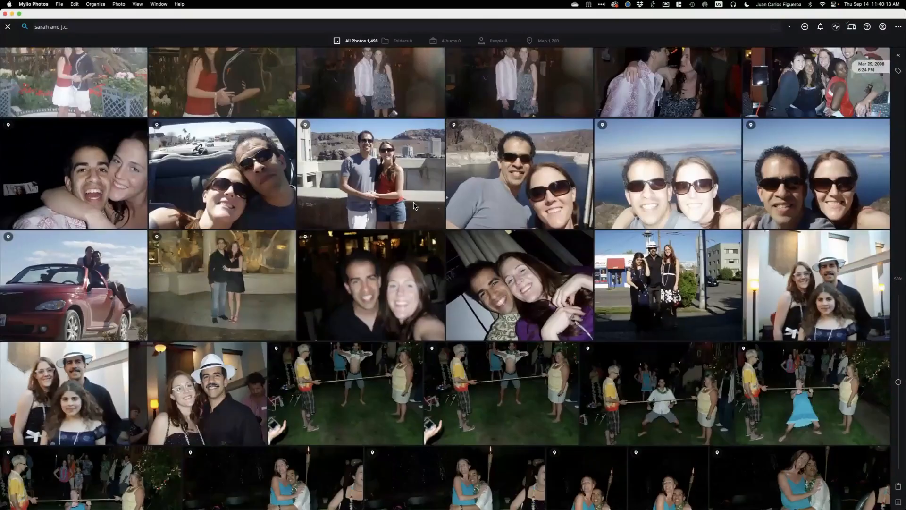
scroll(414, 206, "up", 2)
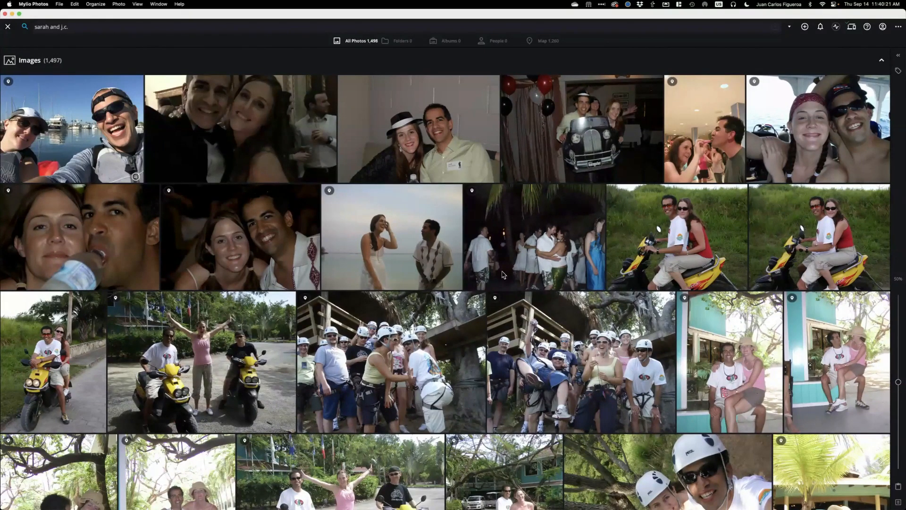
- Narrow the two-person search by adding facecount:2, and look through the matching images
left_click(78, 26)
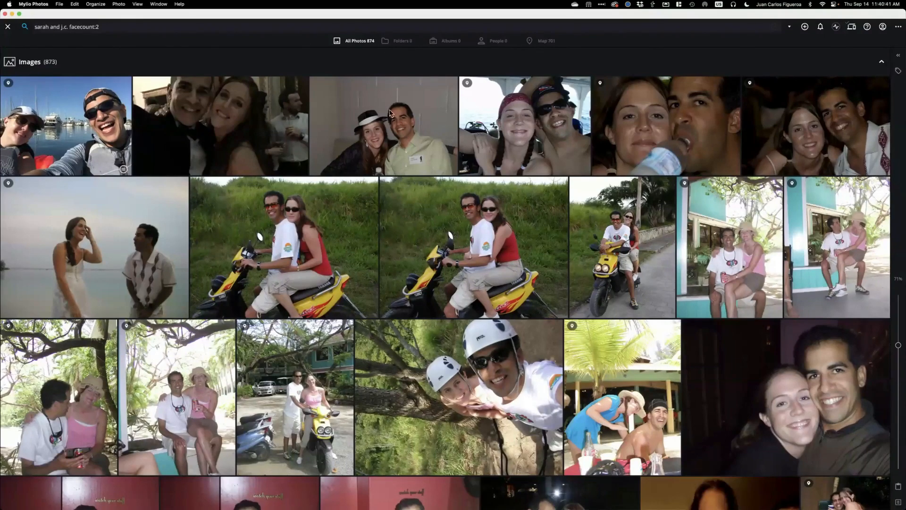
scroll(398, 134, "down", 10)
scroll(397, 135, "up", 12)
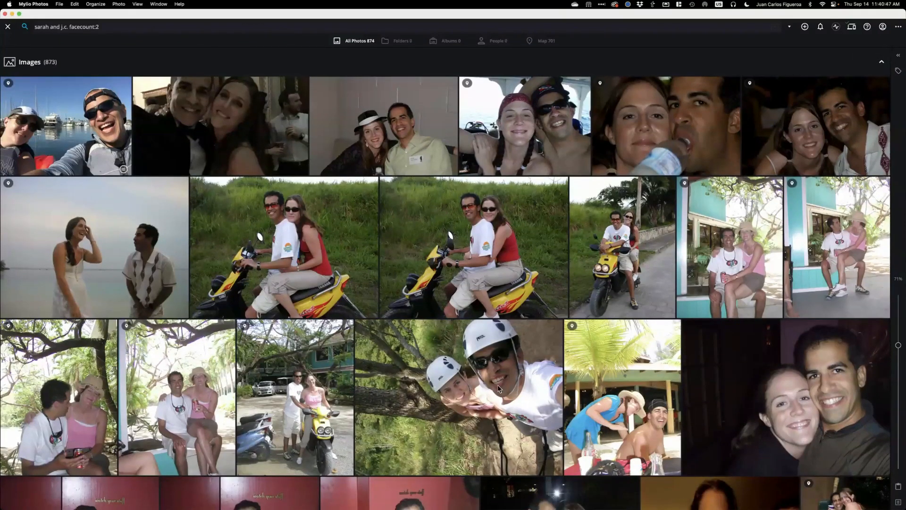
scroll(368, 292, "down", 2)
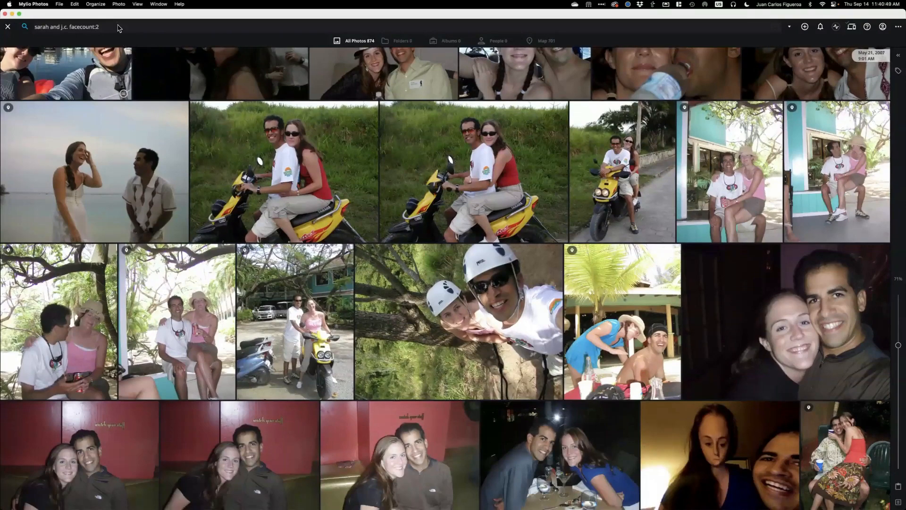
- Restrict the search further with in "Puerto rico", look through the wedding photos, and close the search
left_click(120, 25)
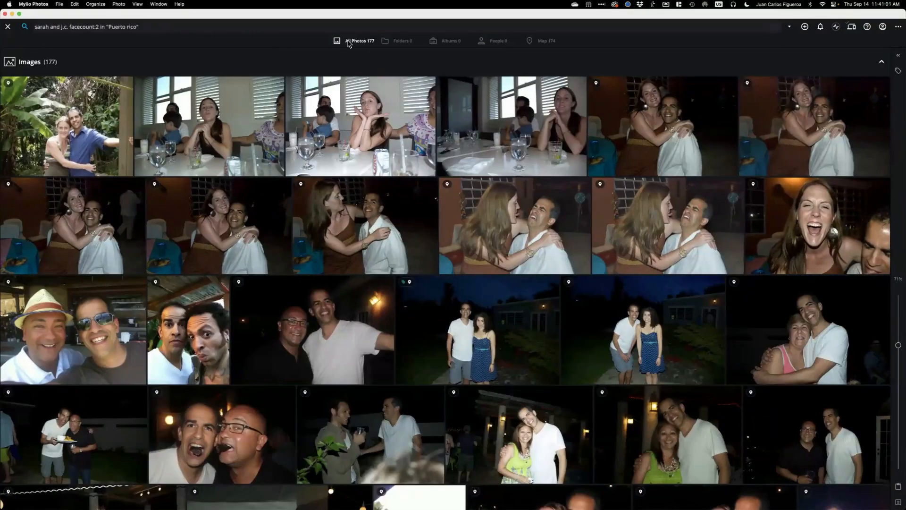
scroll(372, 148, "down", 3)
scroll(373, 148, "down", 20)
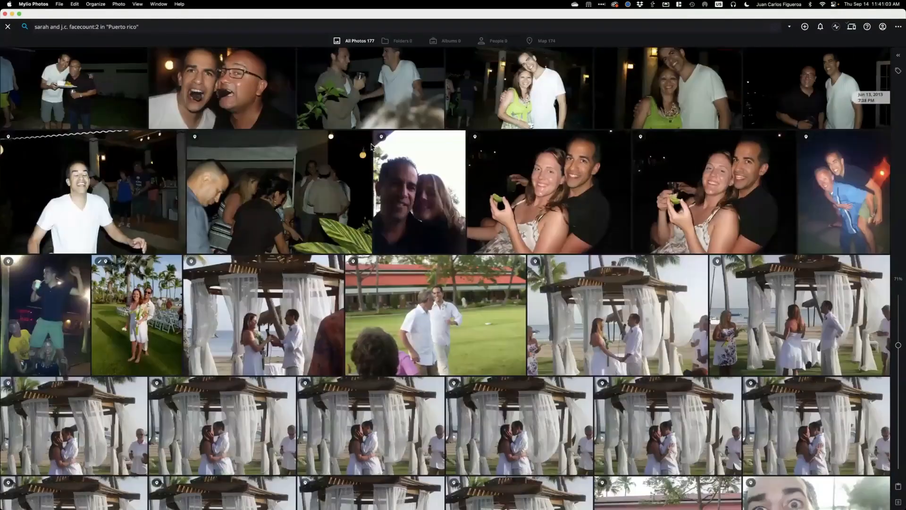
scroll(374, 152, "down", 20)
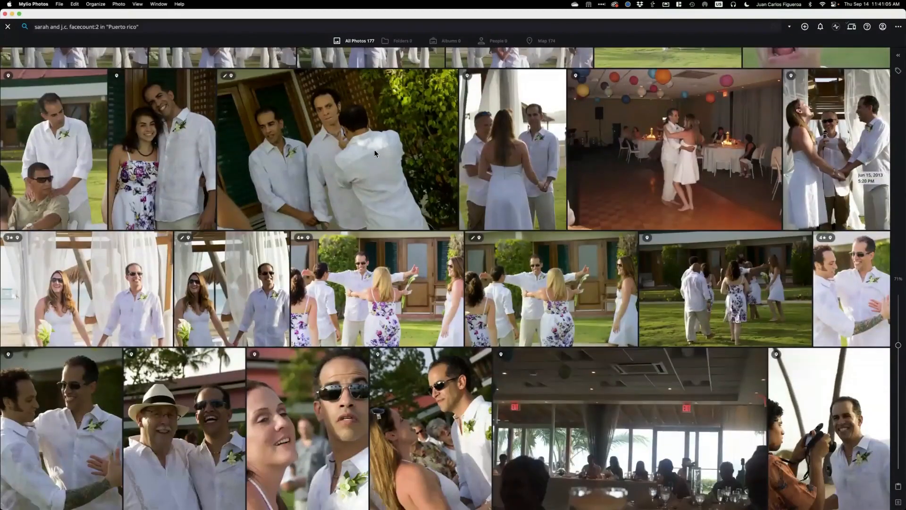
scroll(375, 152, "down", 6)
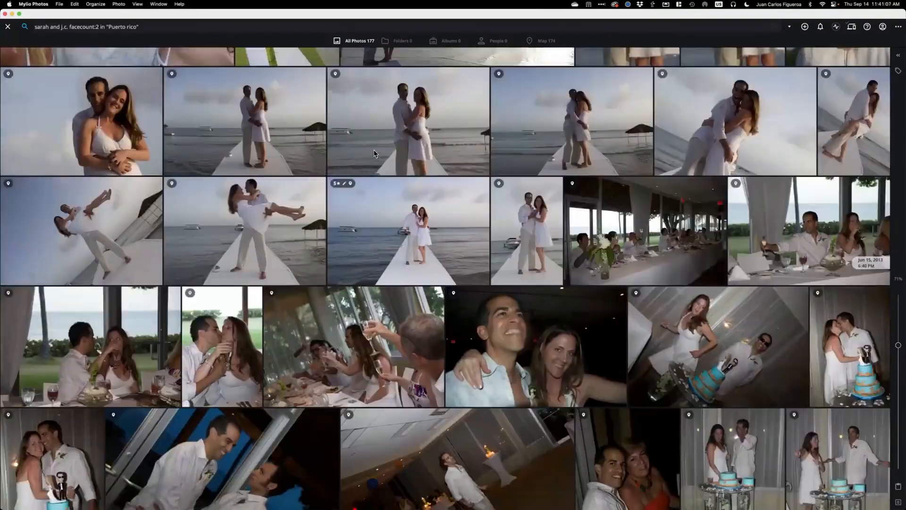
left_click(7, 27)
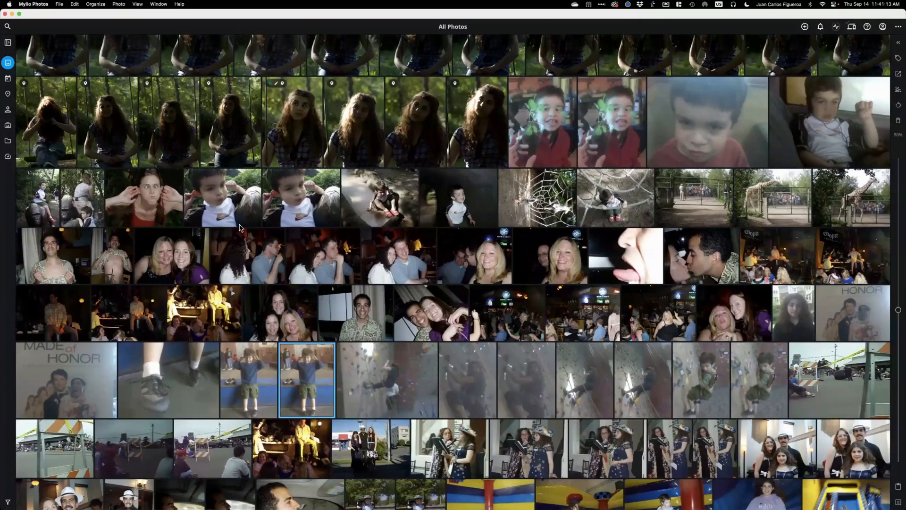
- Return to the calendar and show the Devices overview on the Dashboard
scroll(241, 229, "down", 6)
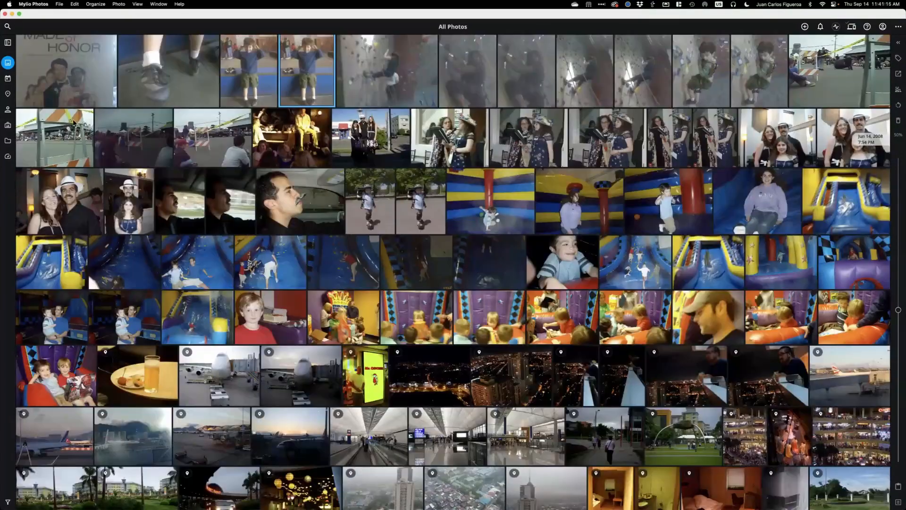
left_click(8, 82)
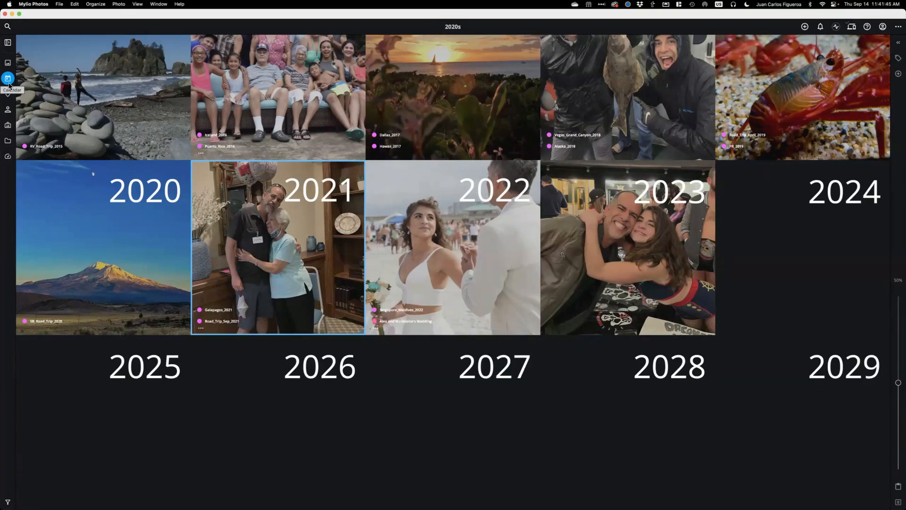
left_click(7, 158)
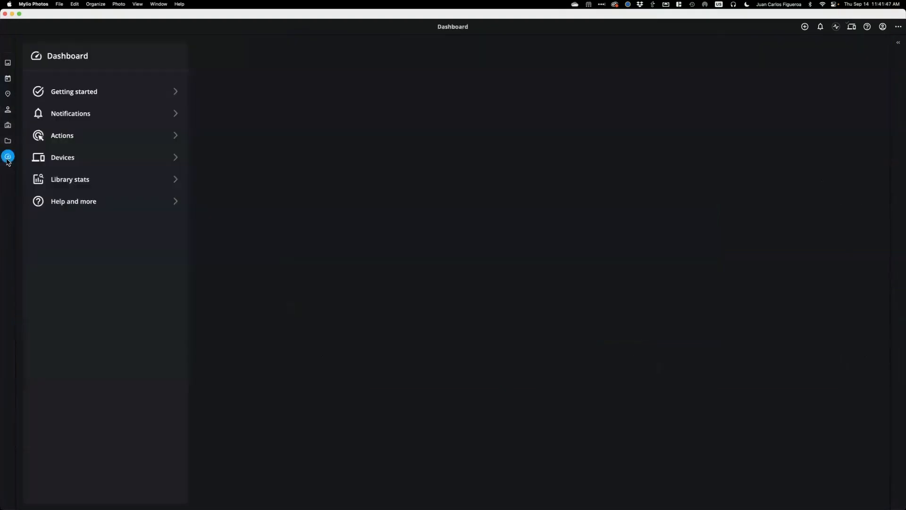
left_click(73, 168)
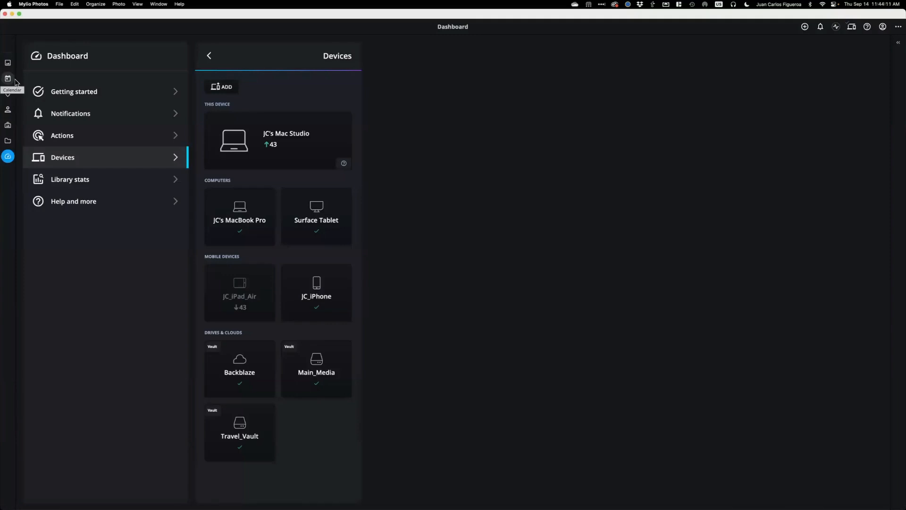
- Look at the Find Duplicate Photos command, and start Photo DeDupe from the Dashboard's actions
left_click(97, 5)
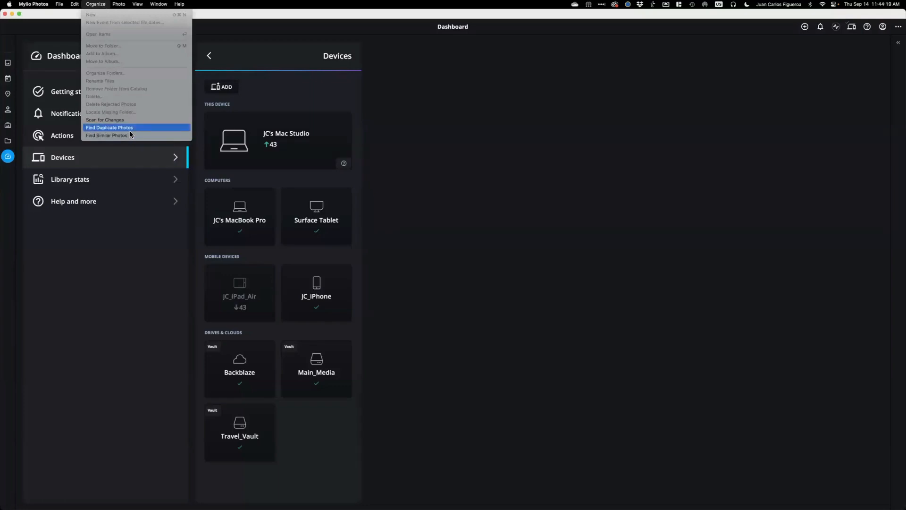
left_click(118, 259)
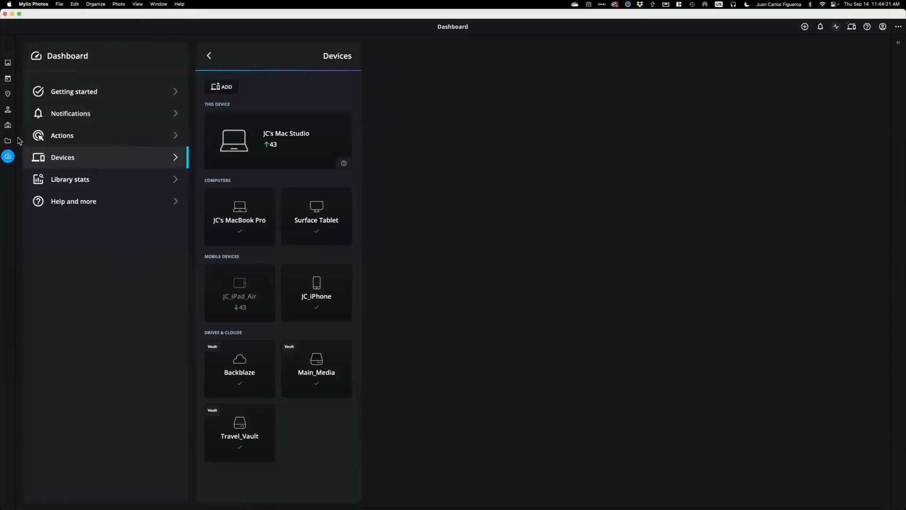
left_click(74, 142)
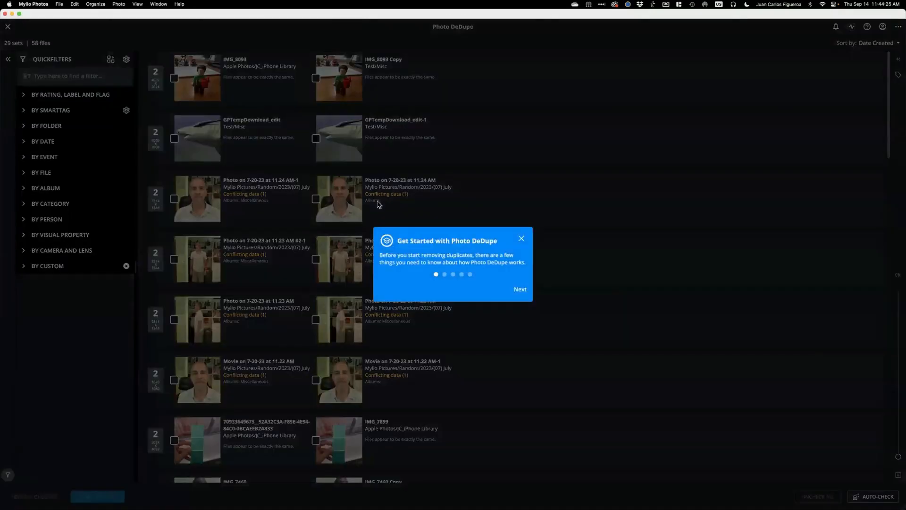
- Dismiss the Photo DeDupe introduction and examine the sets of duplicate files and their conflicting data
left_click(521, 239)
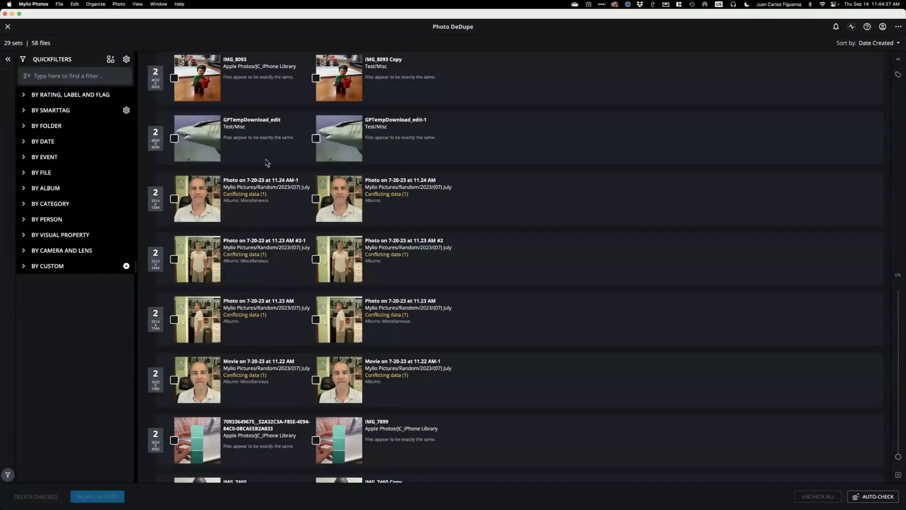
scroll(263, 160, "down", 5)
scroll(263, 160, "down", 10)
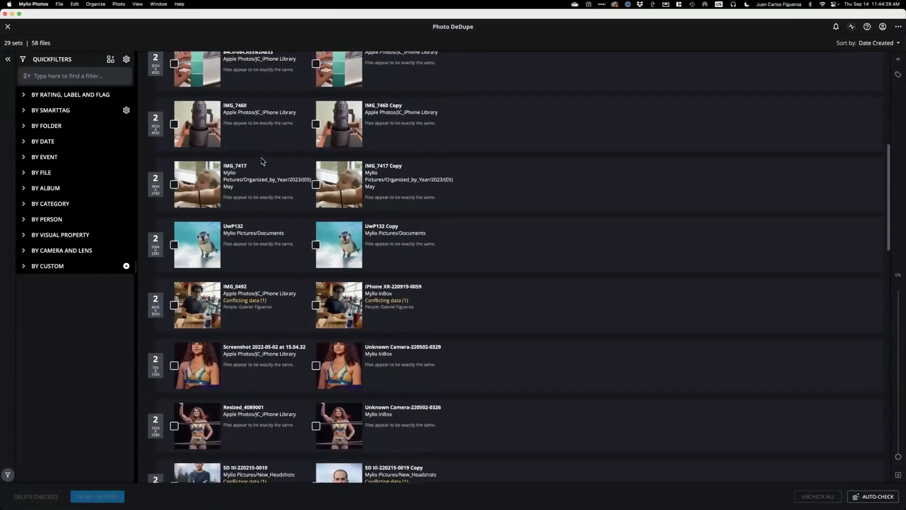
scroll(263, 160, "down", 15)
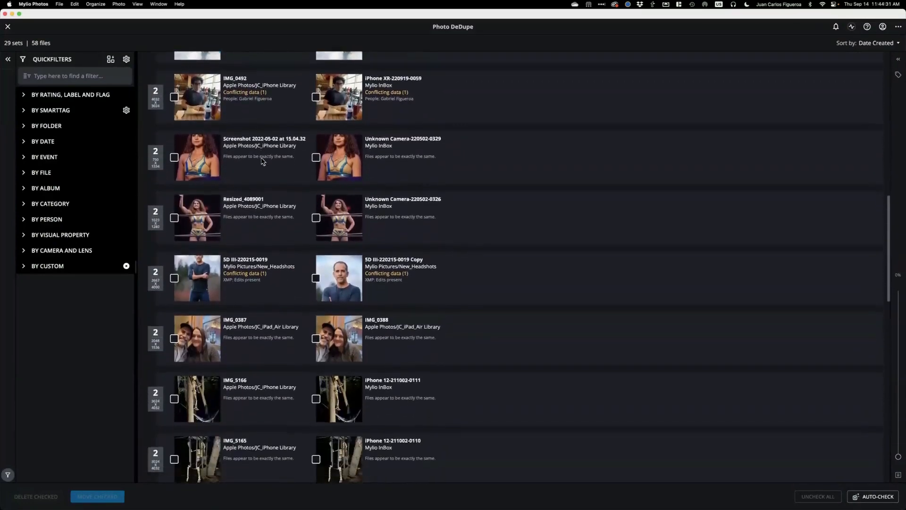
scroll(262, 166, "down", 8)
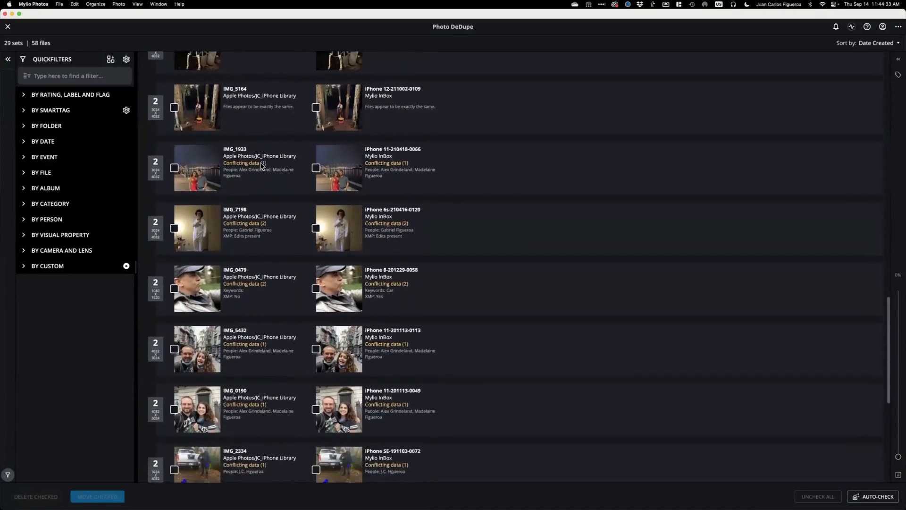
scroll(274, 210, "down", 5)
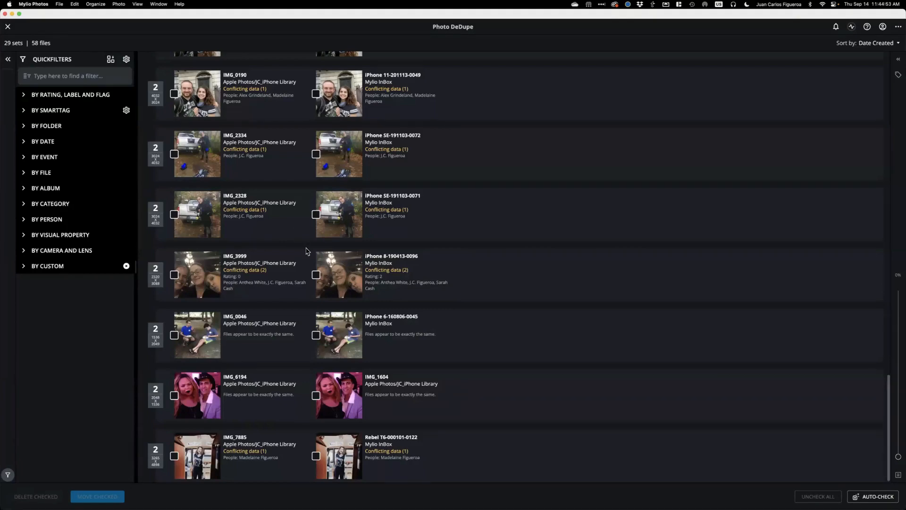
scroll(298, 230, "up", 15)
scroll(298, 248, "up", 1)
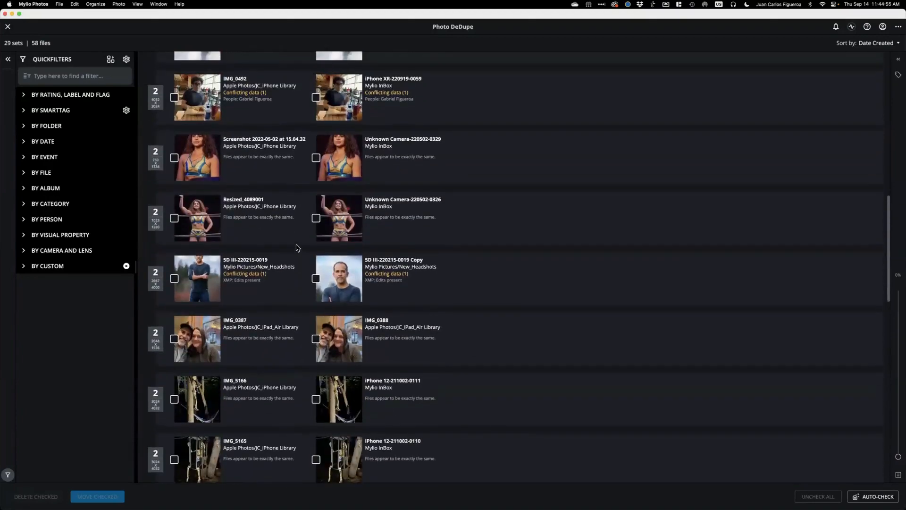
scroll(258, 233, "up", 8)
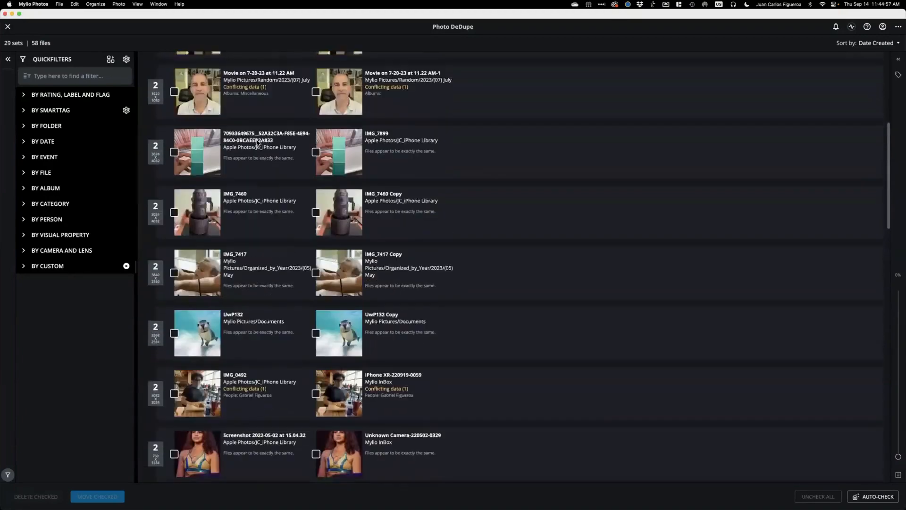
scroll(259, 105, "up", 4)
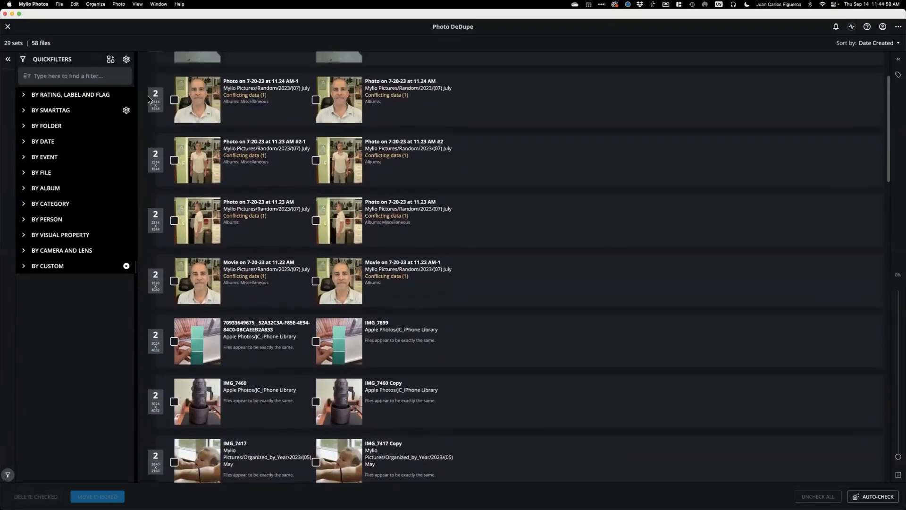
scroll(250, 129, "up", 2)
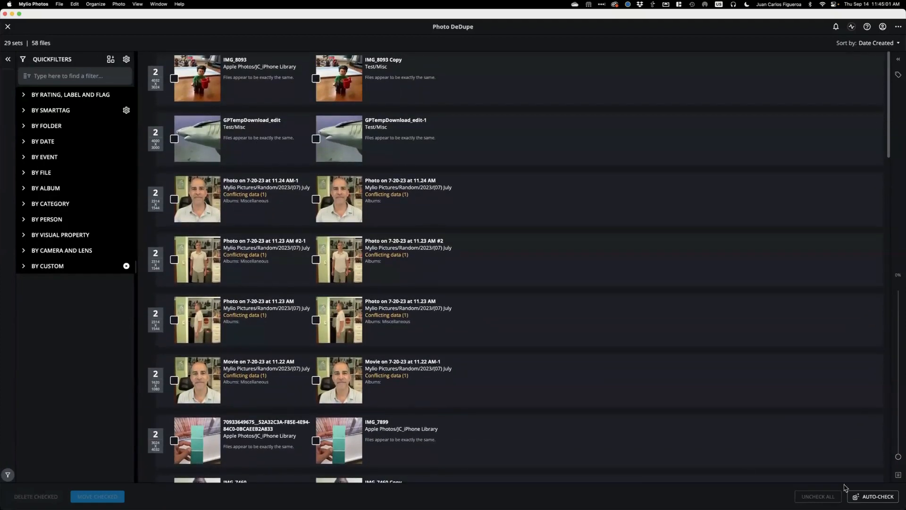
- Run Auto-Check with the listed most-important-picture criteria, review the copies marked for removal, and close Photo DeDupe
left_click(878, 497)
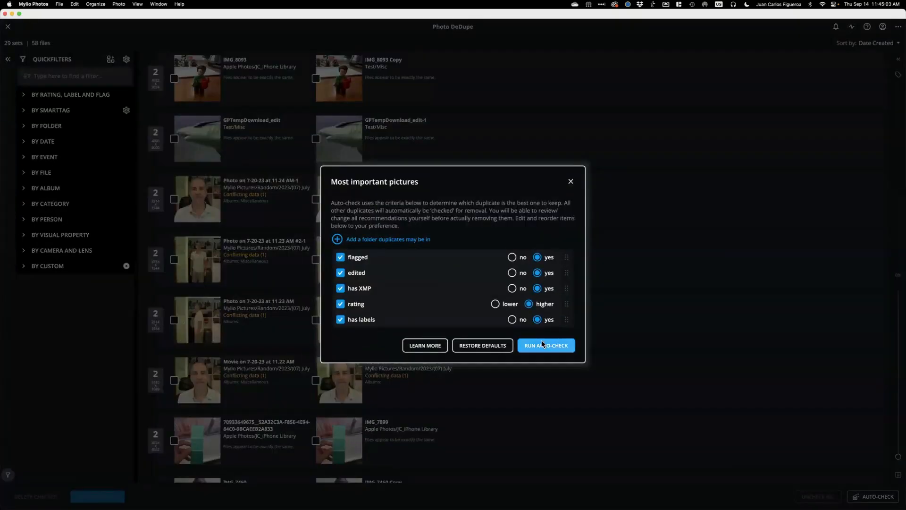
left_click(542, 341)
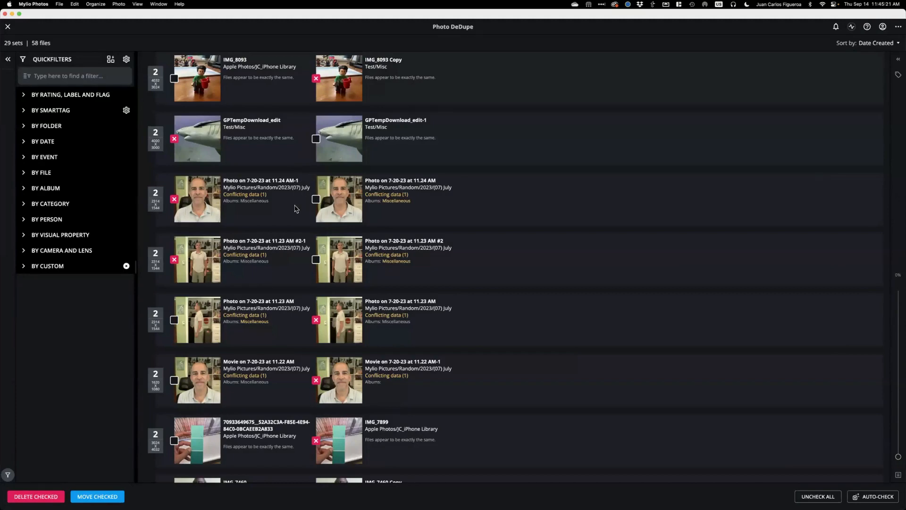
scroll(269, 230, "down", 15)
scroll(269, 231, "down", 5)
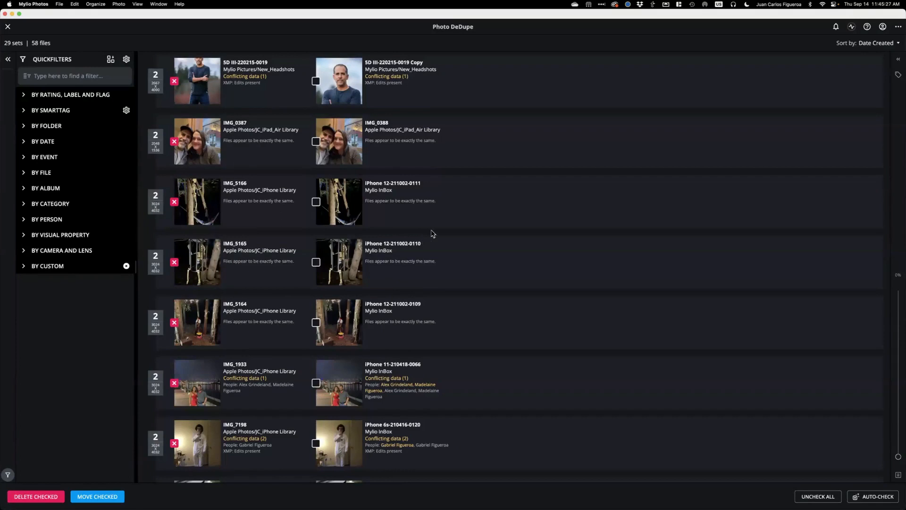
left_click(8, 28)
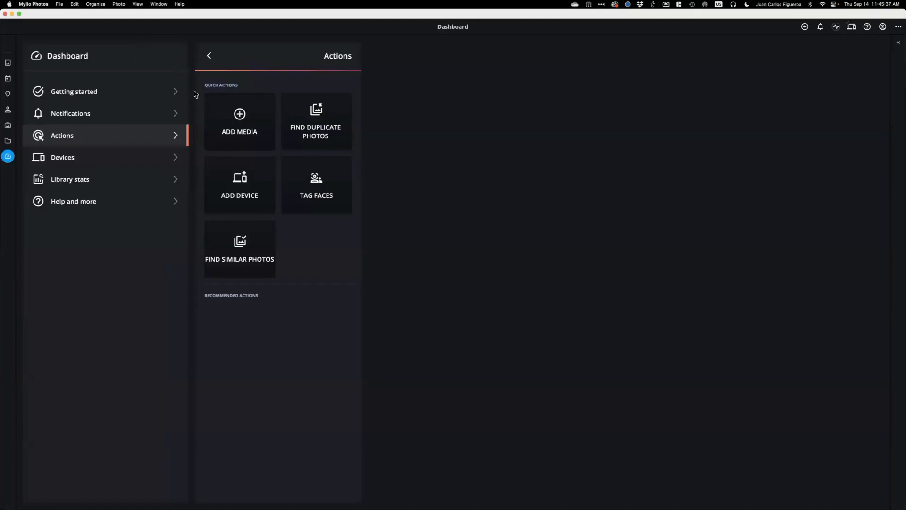
- Open the New Camera Testing folder inside the Test folder and look through its photos
left_click(7, 143)
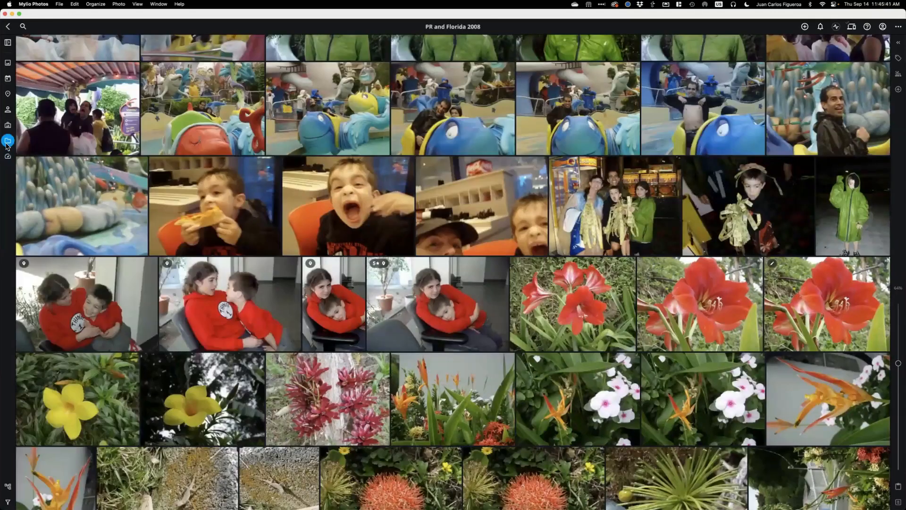
left_click(7, 141)
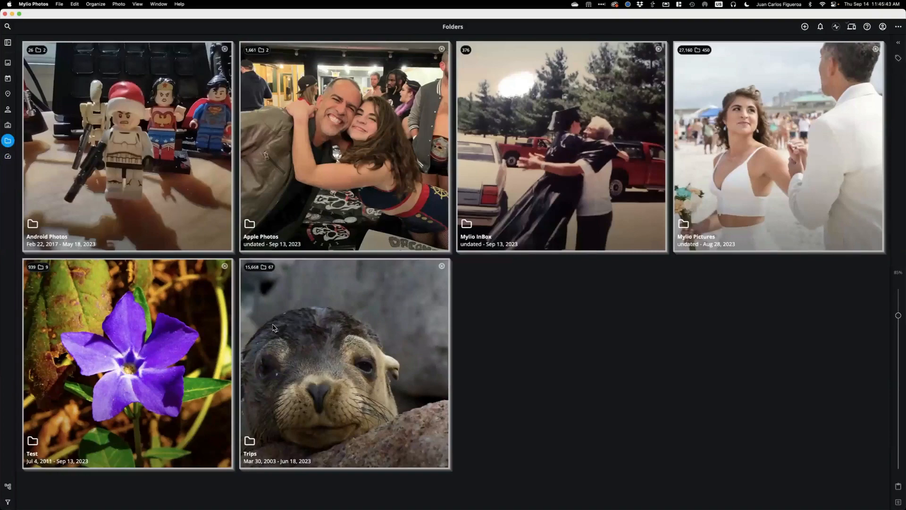
left_click(154, 343)
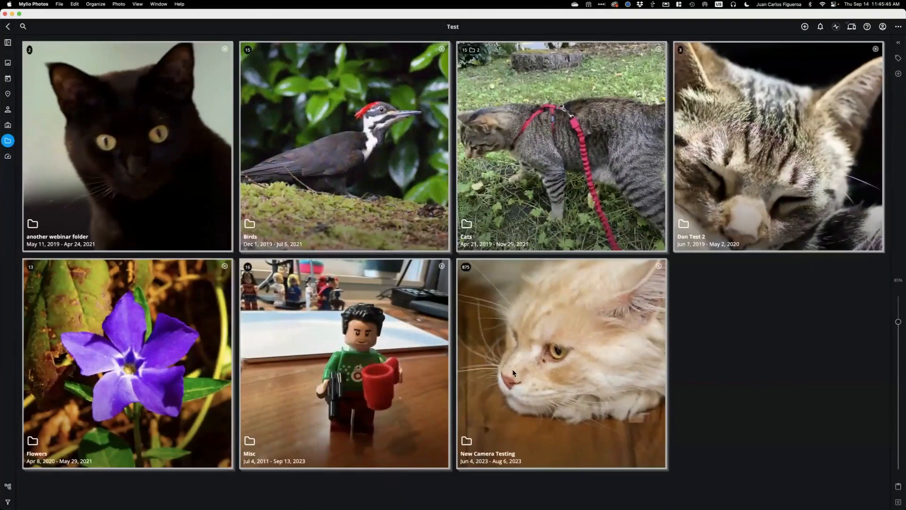
left_click(529, 373)
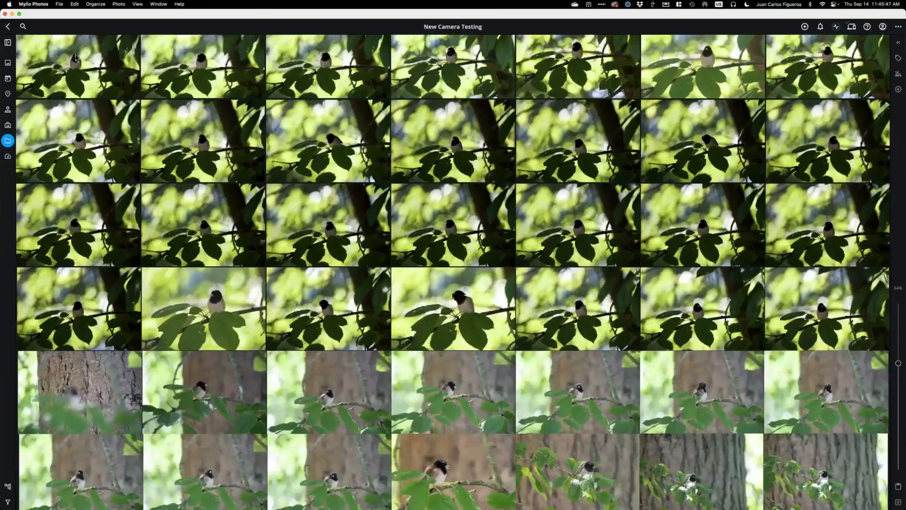
left_click(8, 29)
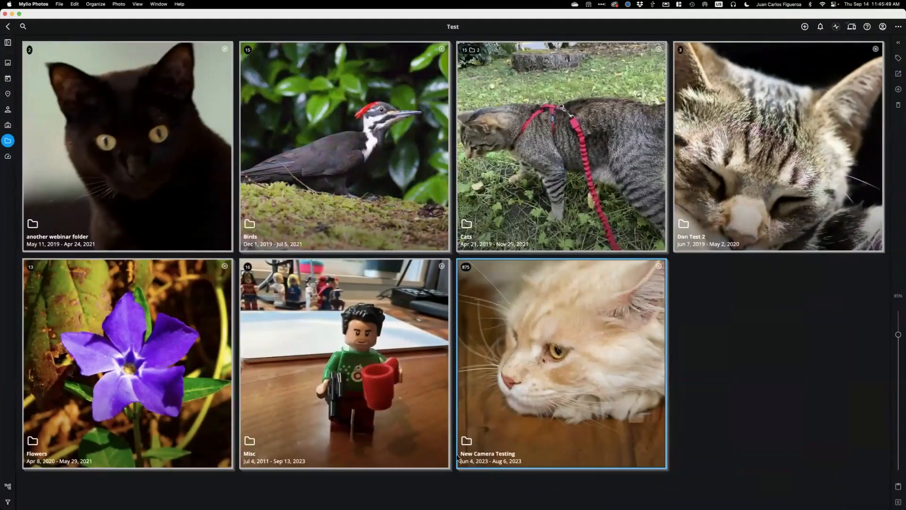
left_click(543, 348)
scroll(468, 233, "down", 15)
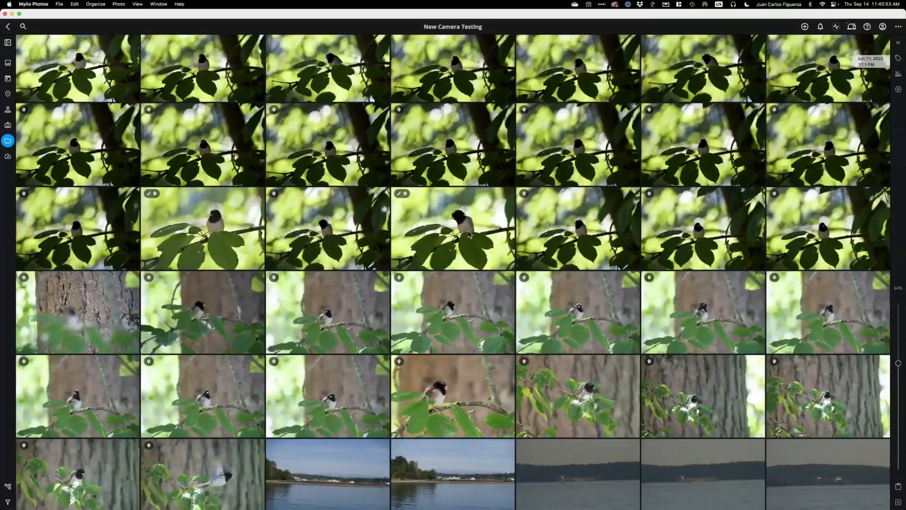
scroll(468, 231, "down", 12)
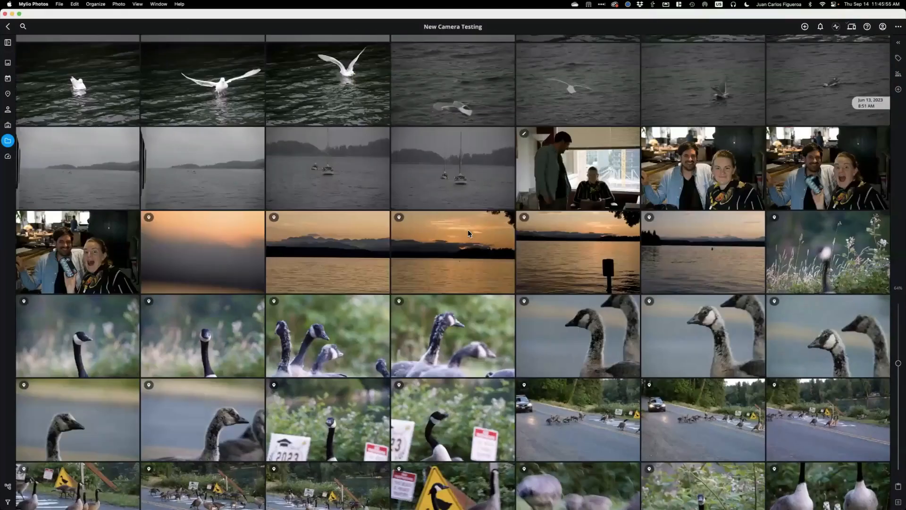
scroll(403, 163, "up", 5)
scroll(403, 163, "up", 10)
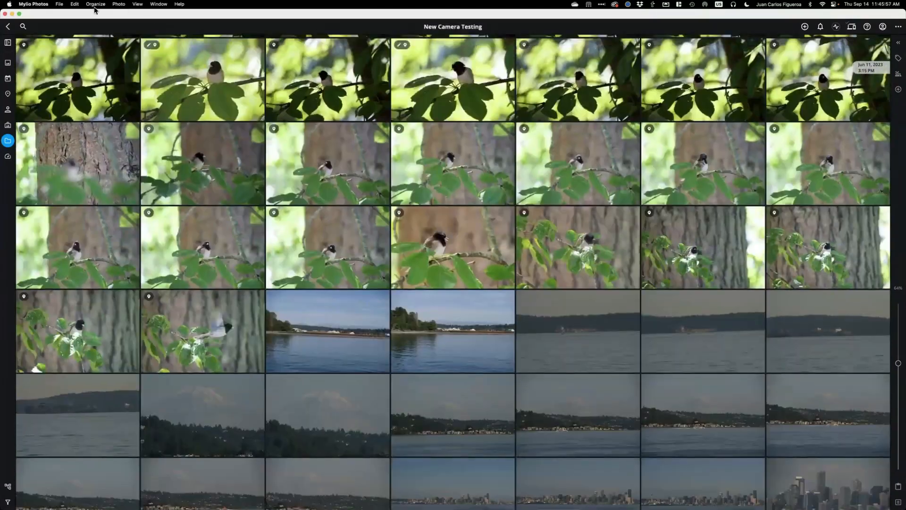
- Find similar photos in the New Camera Testing folder, dismiss the welcome tip, and set the matching window to 1.2 seconds
left_click(95, 4)
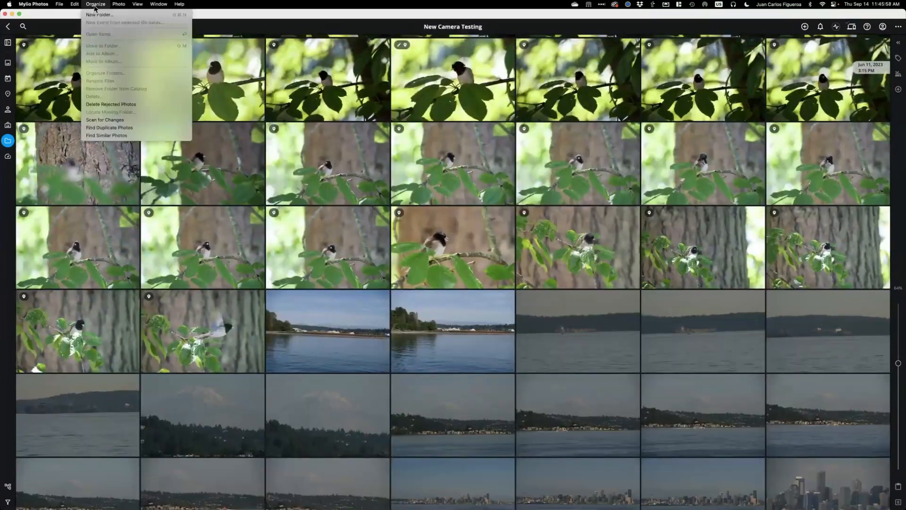
left_click(130, 136)
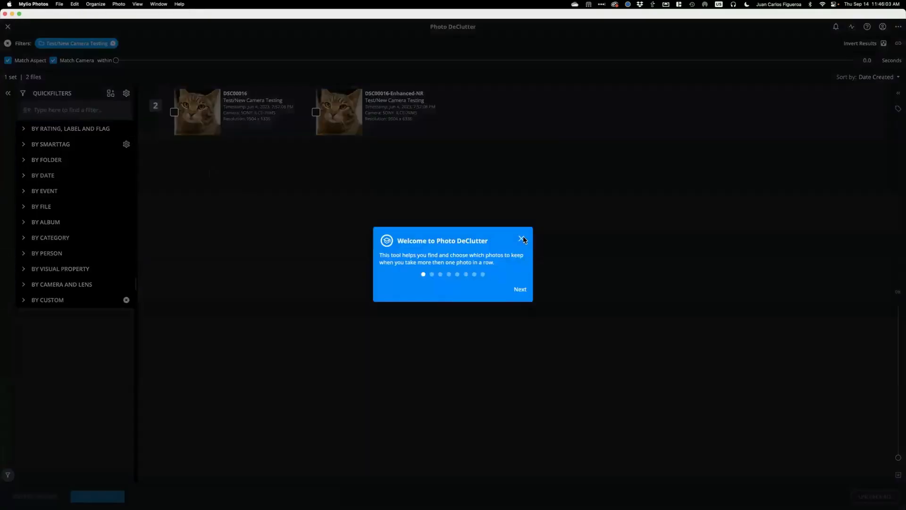
left_click(522, 238)
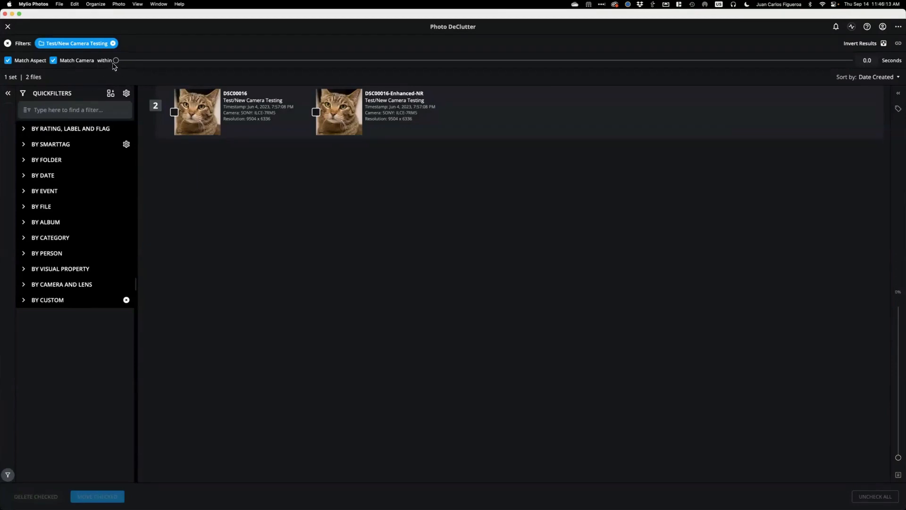
left_click_drag(116, 61, 124, 61)
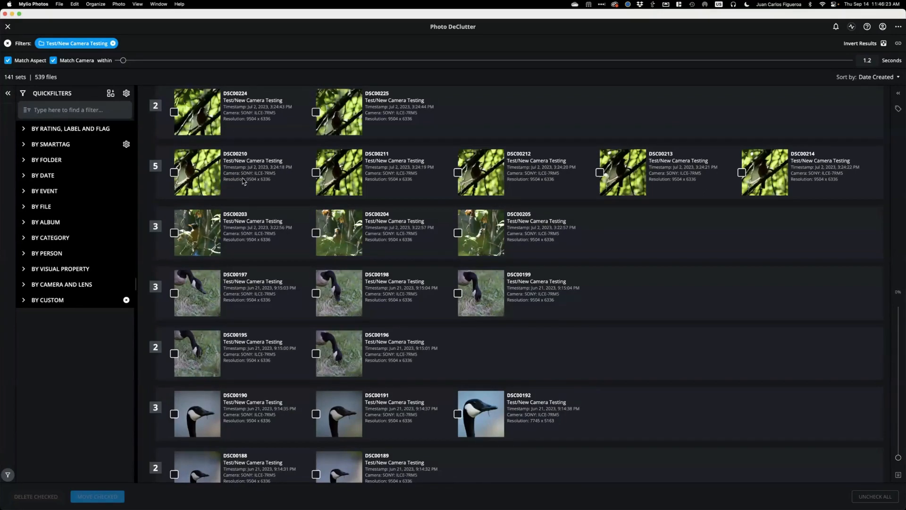
- Open the five-photo bird set starting with DSC00210 full size, compare its shots, and return to the list of sets
left_click(198, 178)
double_click(198, 178)
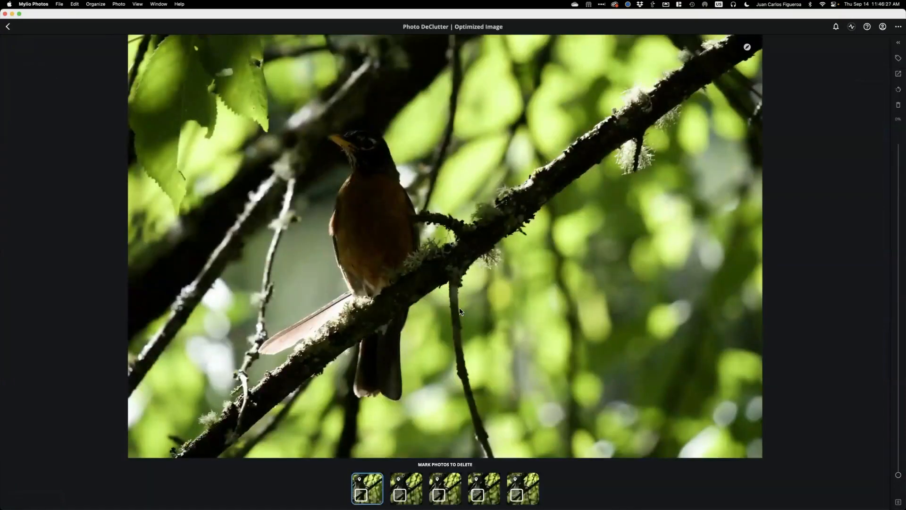
key("Right")
key("Right")
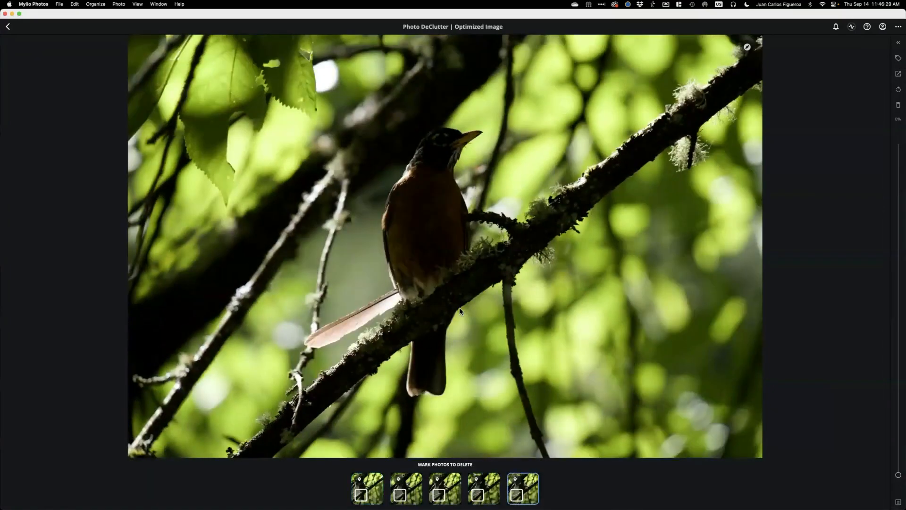
key("Left")
key("Left")
key("Right")
key("Right")
key("Right")
key("Right")
key("Left")
key("Left")
key("Left")
key("Right")
key("Right")
key("Right")
key("Escape")
- Open the four-photo goose set starting with DSC00183 full size and compare its shots
scroll(460, 311, "down", 15)
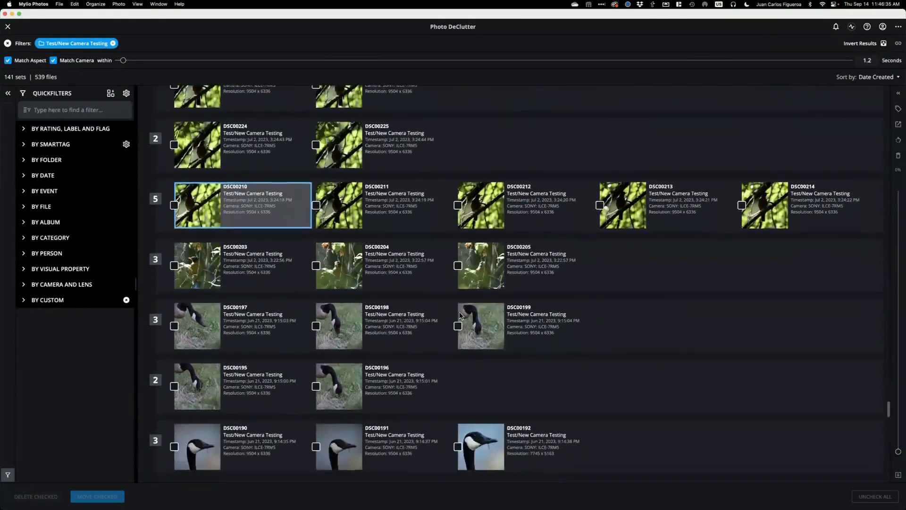
scroll(461, 316, "down", 1)
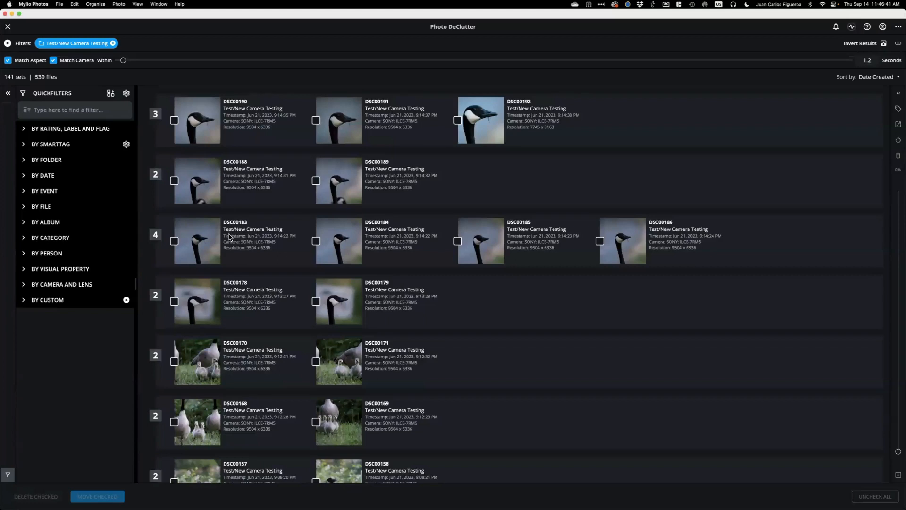
double_click(211, 250)
key("Right")
key("Right")
key("Right")
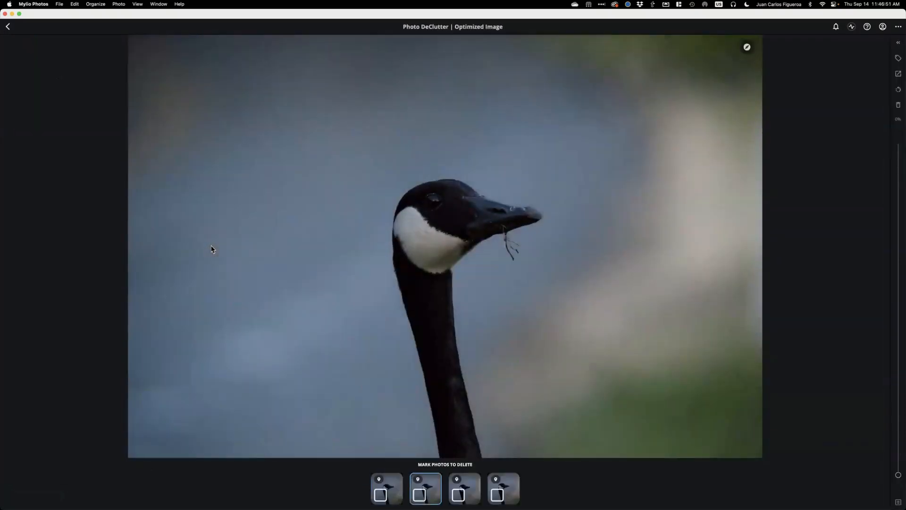
key("Left")
key("Left")
- Mark the first, third and fourth photos of the goose set for deletion, keeping DSC00184
left_click(381, 495)
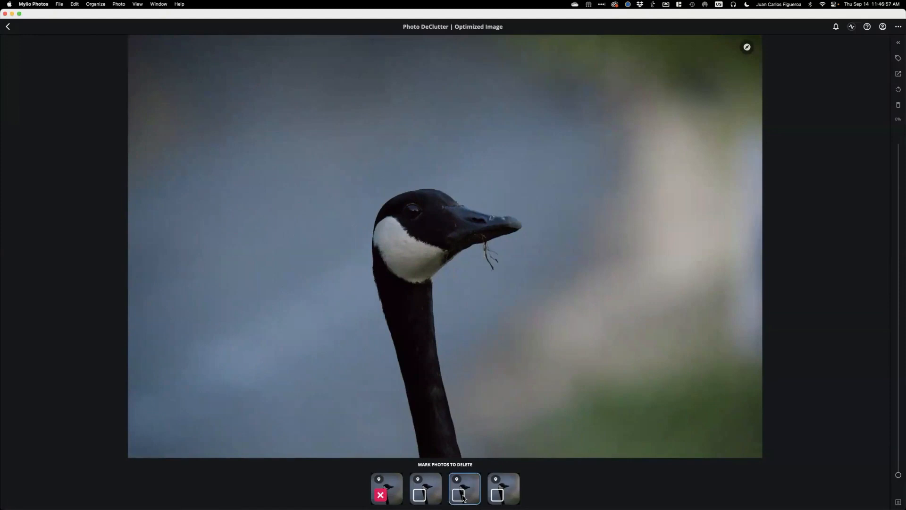
left_click(463, 497)
left_click(499, 496)
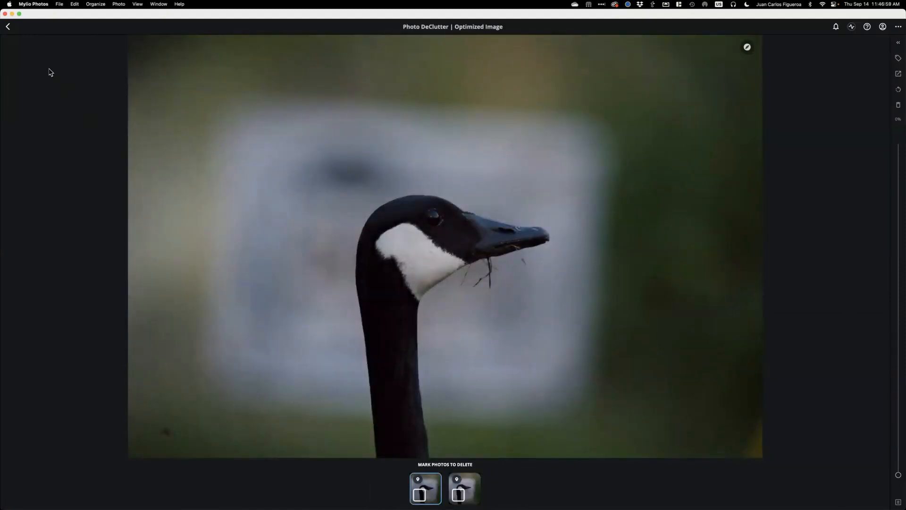
- Return to the list of sets, close Photo DeClutter, leave the folder, and show All Photos
left_click(8, 26)
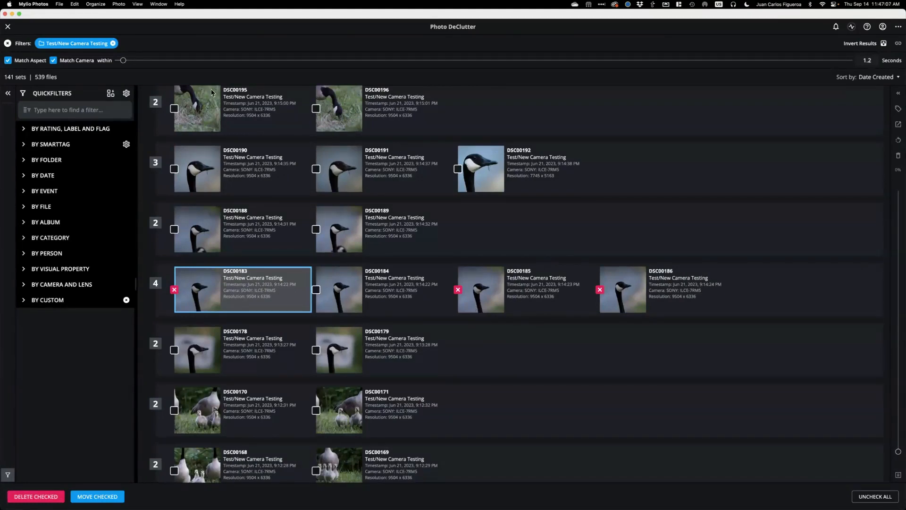
left_click(8, 27)
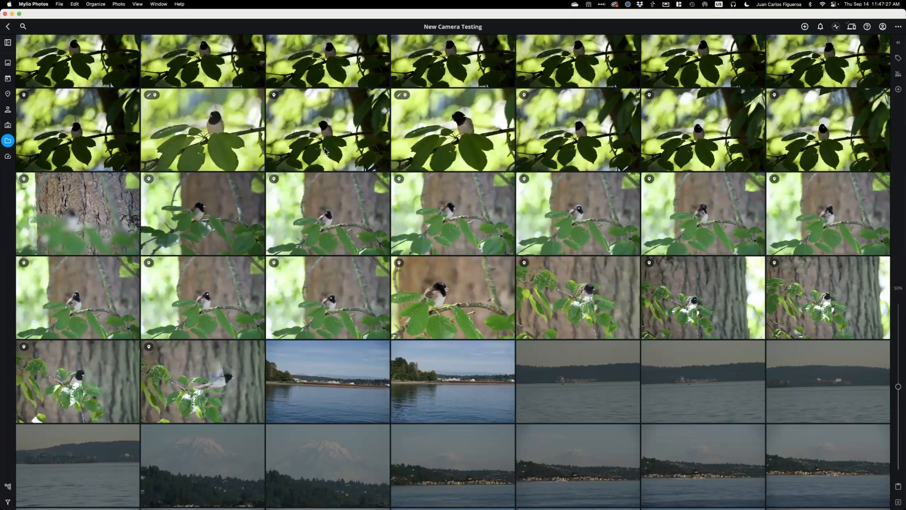
left_click(8, 27)
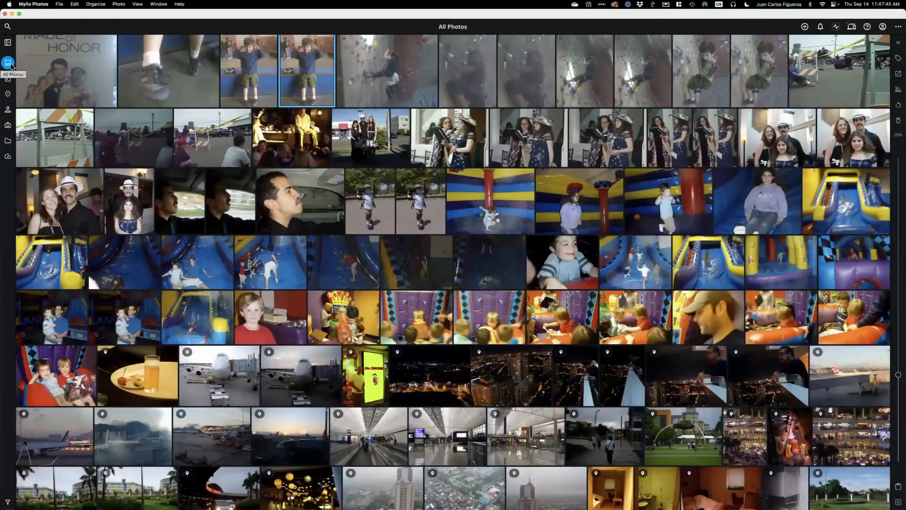
- Filter All Photos by the Cat SmartTag in the Animal group and browse through the cat photos
left_click(7, 42)
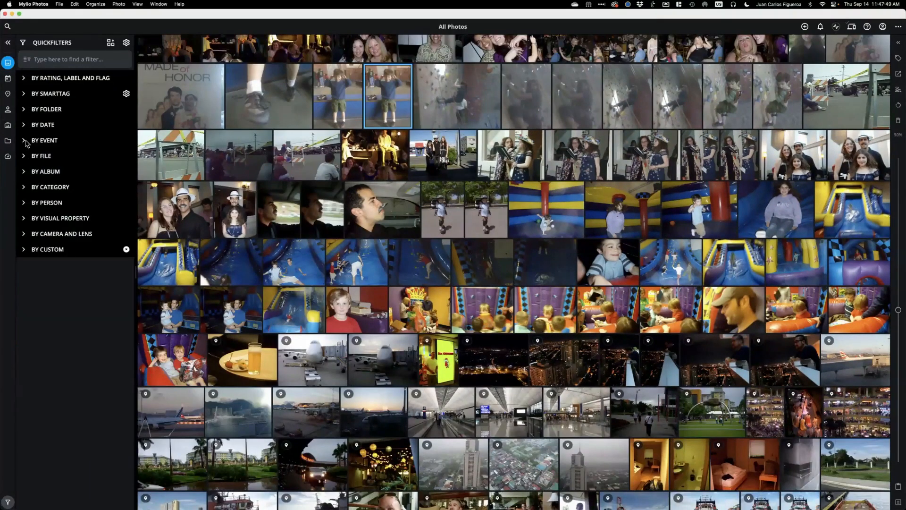
left_click(23, 94)
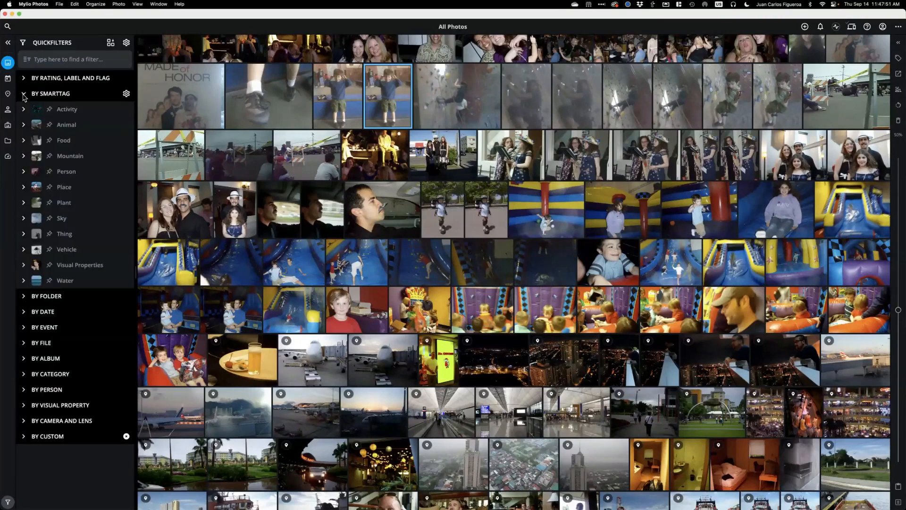
left_click(25, 126)
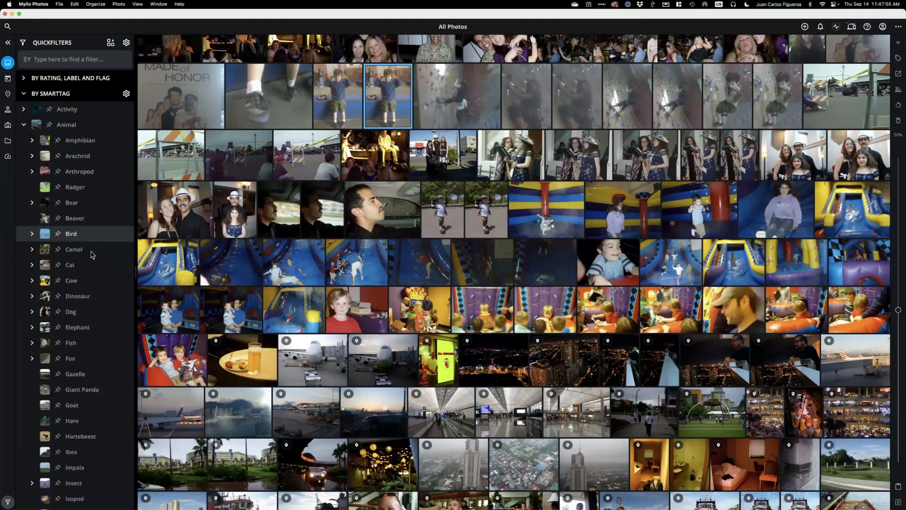
left_click(71, 265)
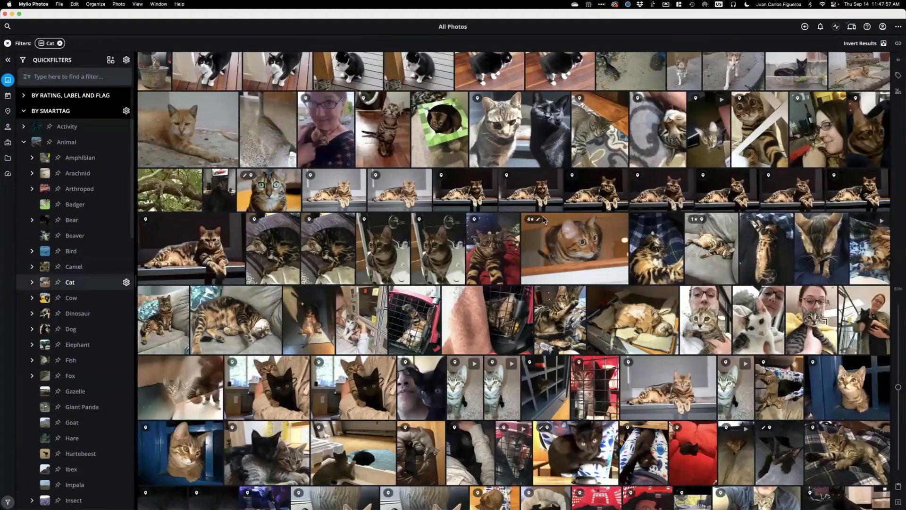
scroll(545, 219, "down", 15)
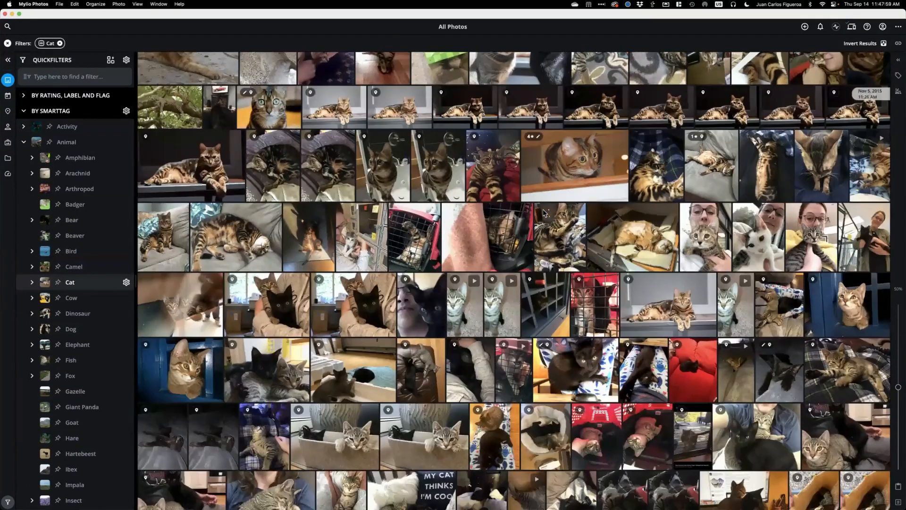
scroll(545, 214, "down", 15)
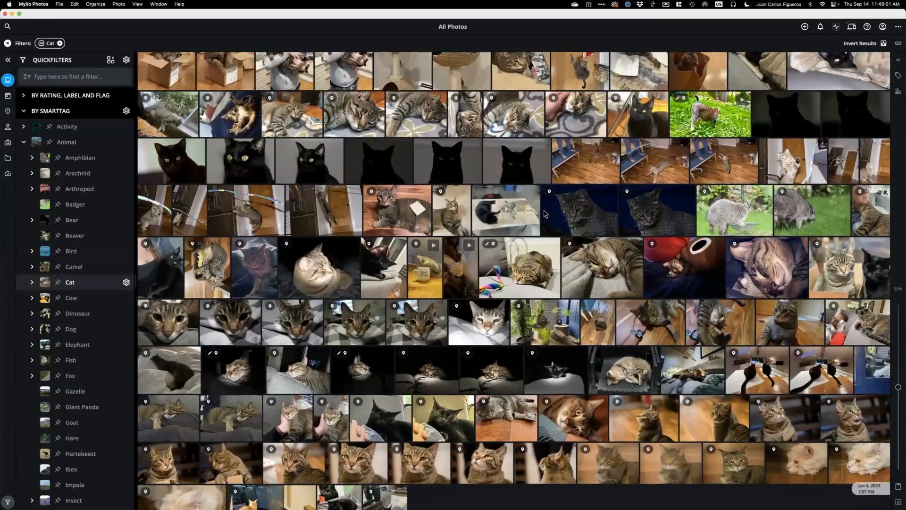
scroll(545, 214, "down", 10)
- Select all the filtered cat photos and show the actions available for the selection
key("super+a")
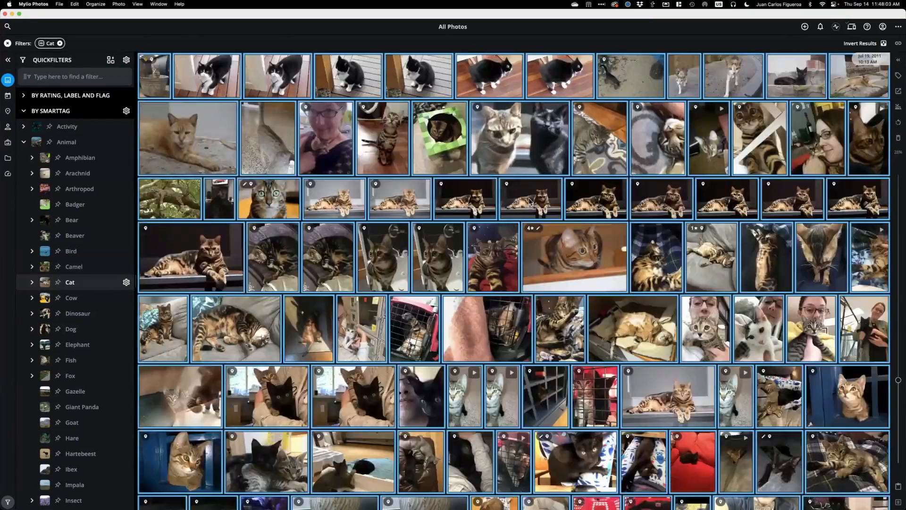
right_click(530, 202)
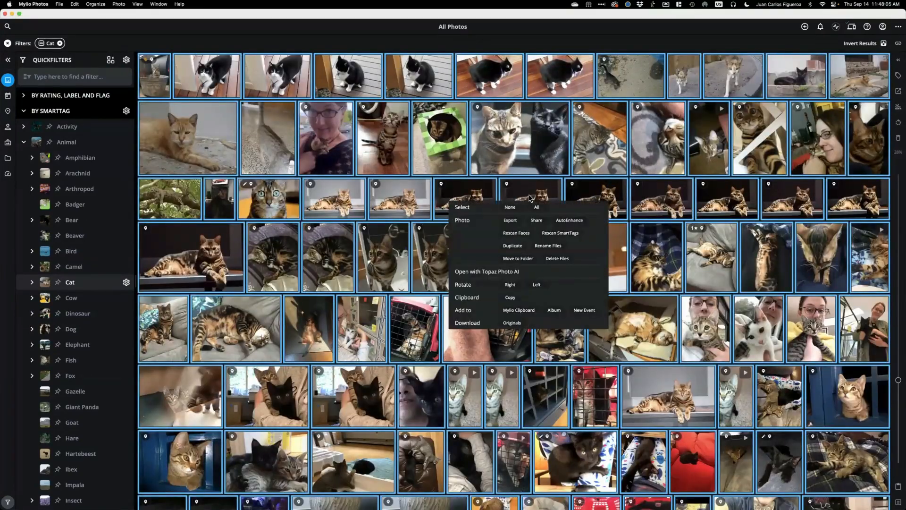
left_click(529, 198)
key("super+a")
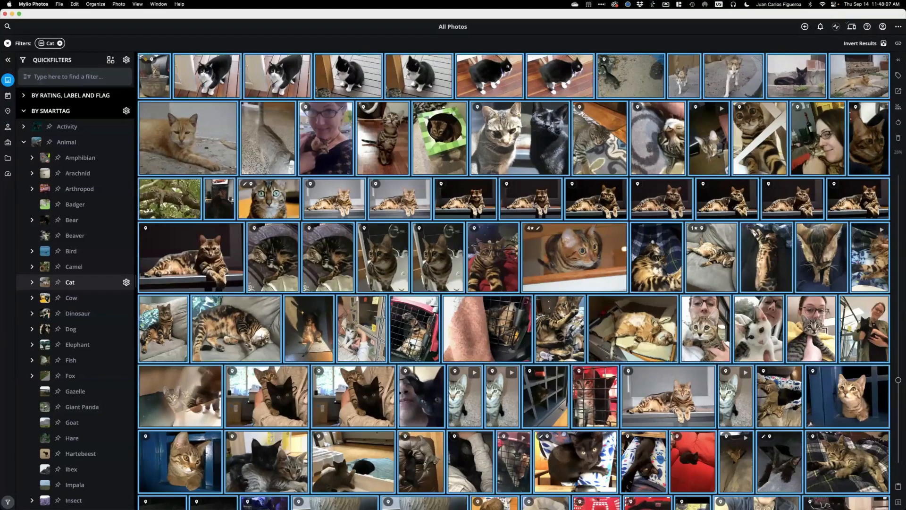
left_click(898, 502)
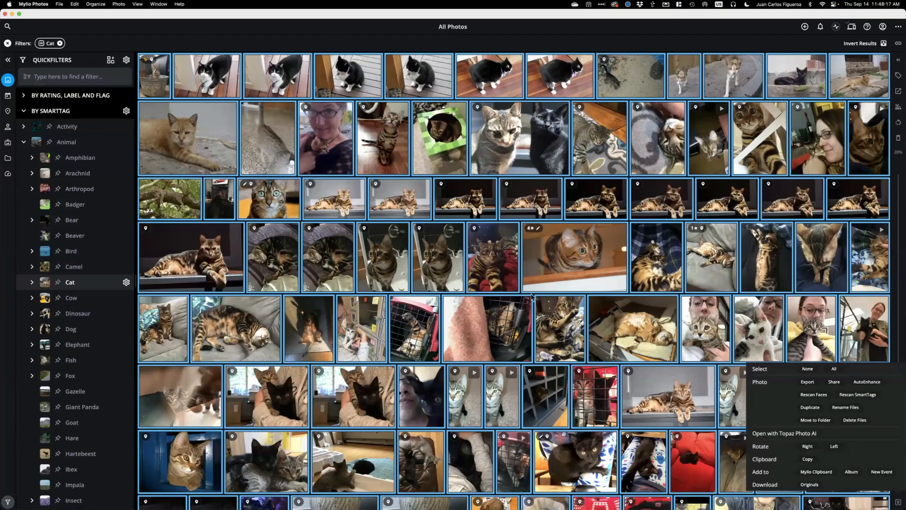
- Bring up the album chooser for the selected cat photos, view the top-level albums, and close it without choosing one
right_click(544, 257)
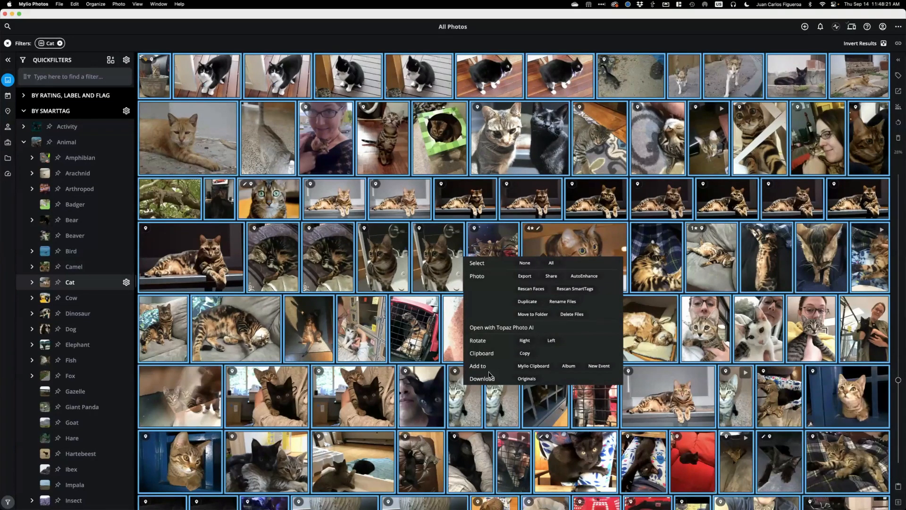
left_click(569, 366)
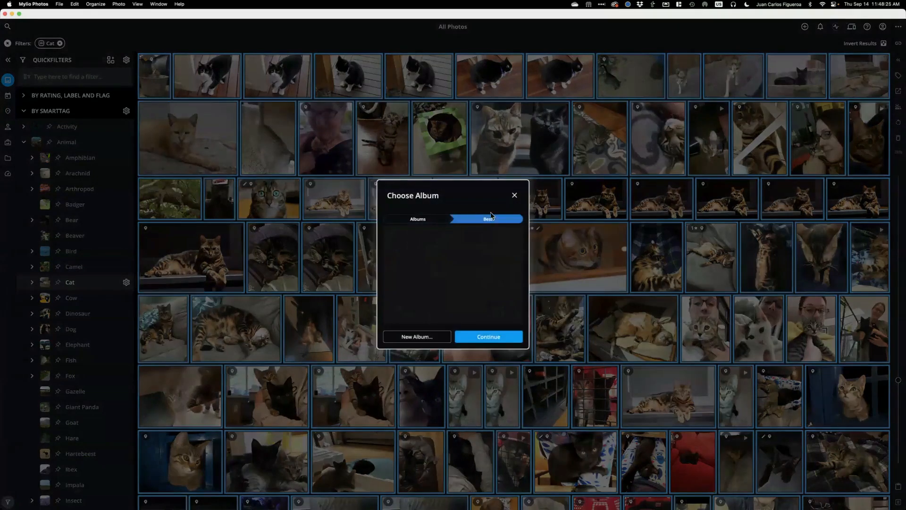
left_click(418, 220)
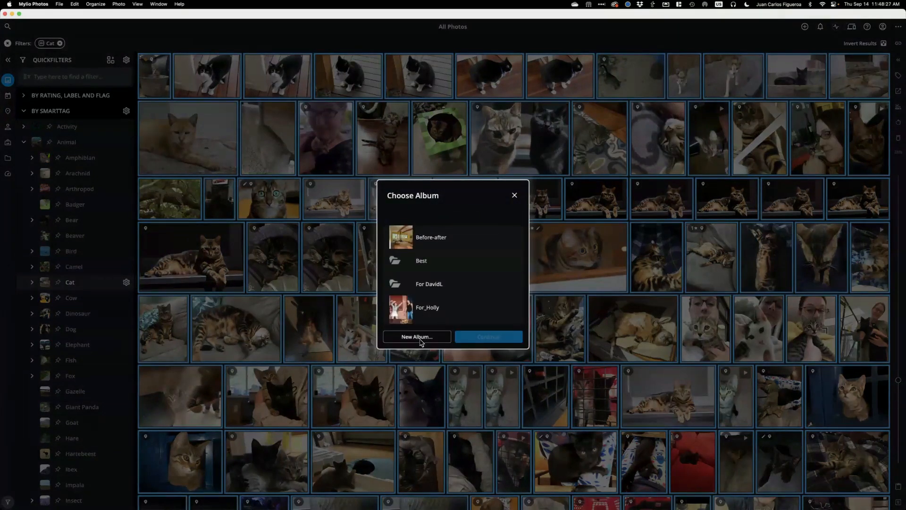
left_click(515, 196)
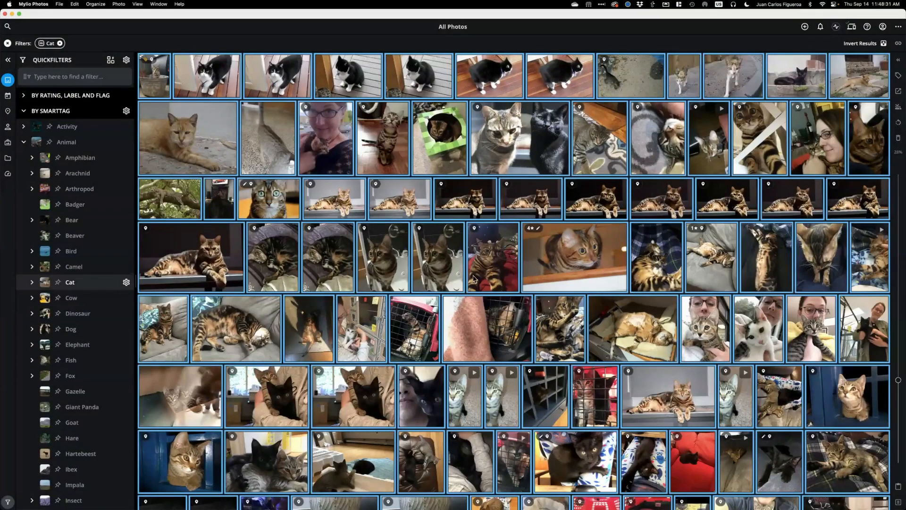
- Multi-select four scattered cat photos, and select only the second kitten-in-a-box photo further down instead
left_click(474, 279)
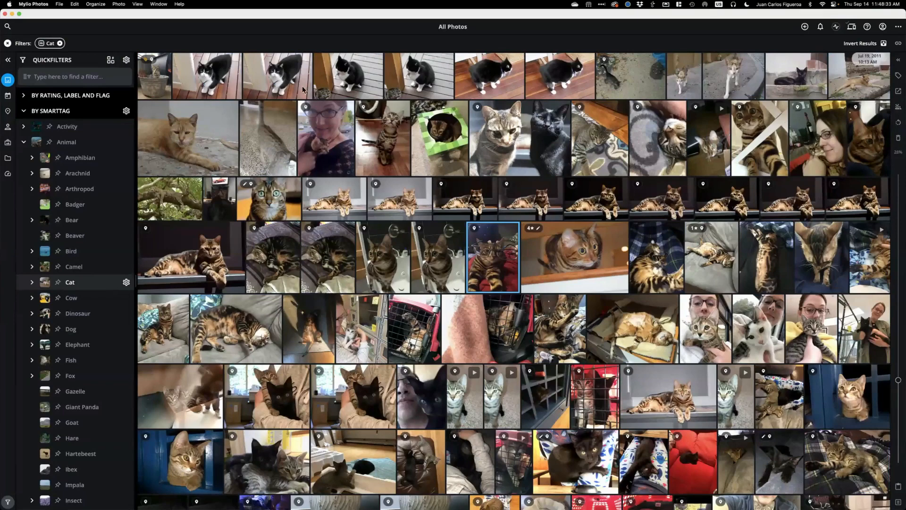
left_click(274, 80)
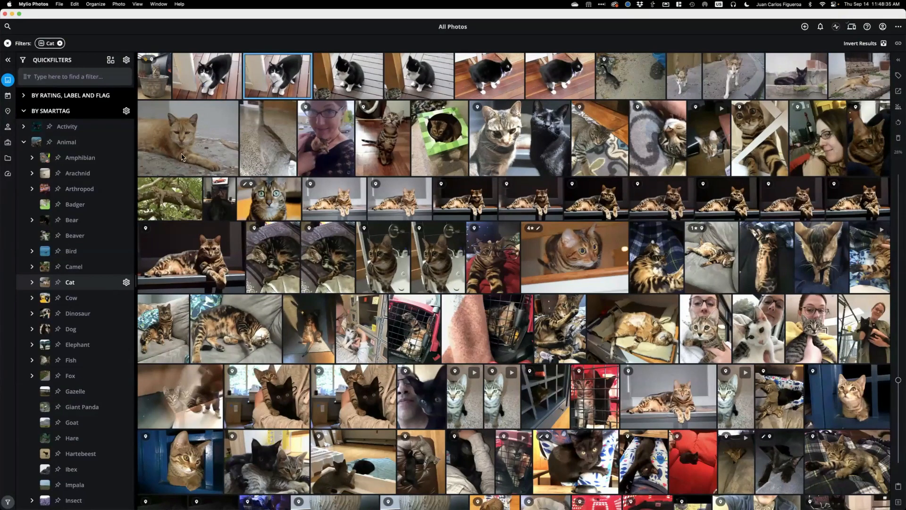
left_click(211, 264, "super")
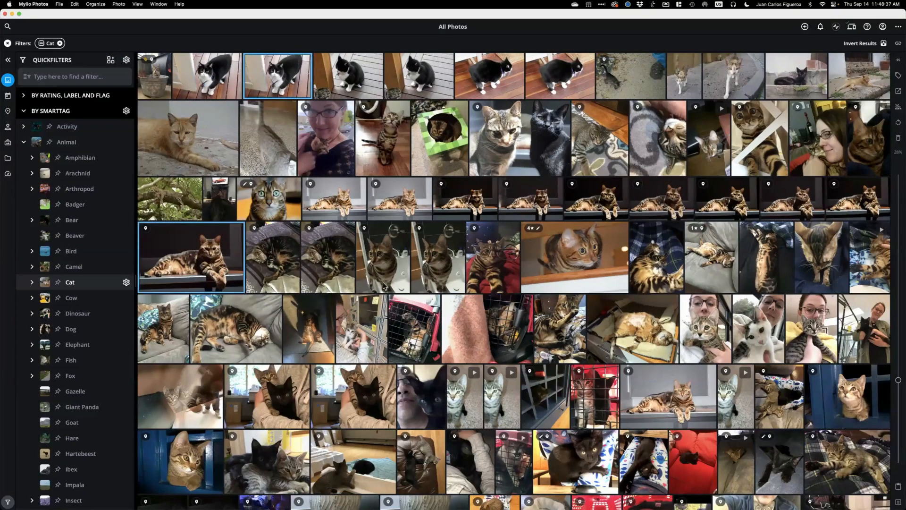
left_click(579, 274, "super")
left_click(690, 402, "super")
scroll(442, 193, "down", 15)
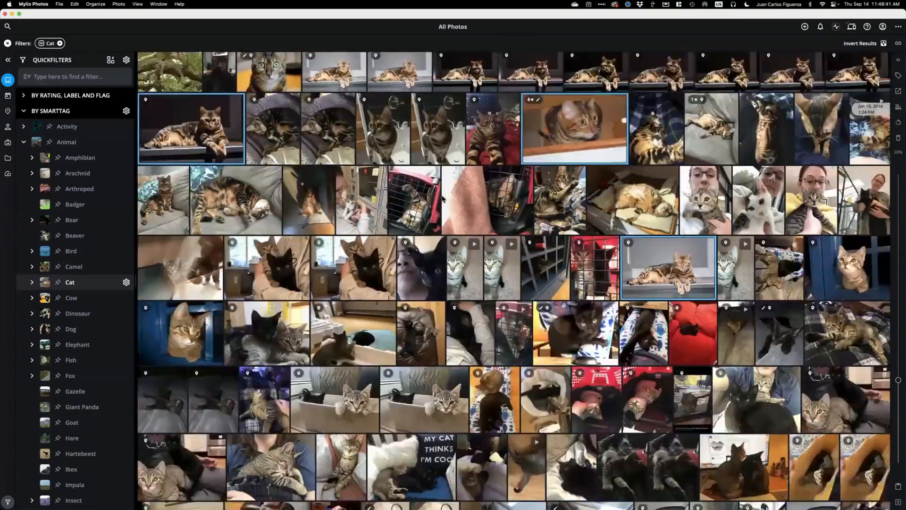
scroll(443, 198, "up", 5)
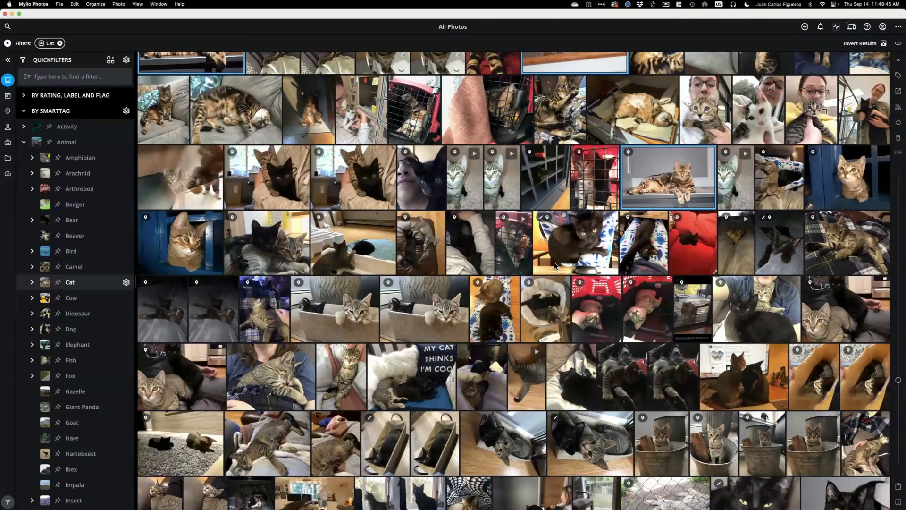
scroll(555, 265, "down", 2)
left_click(423, 246)
- Select the black-and-white cat, the two large reclining Bengal shots and the four-star cat photo, and add them to the Mylio Clipboard
scroll(669, 137, "up", 6)
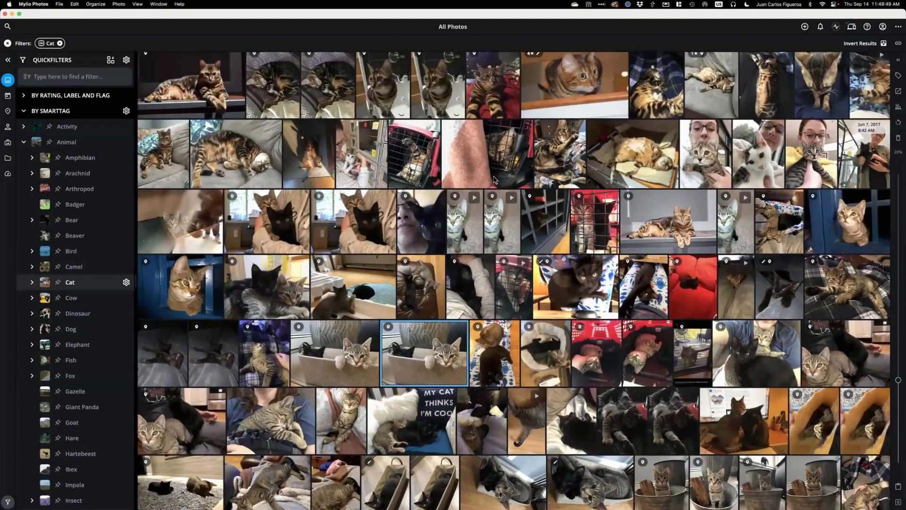
scroll(368, 127, "up", 1)
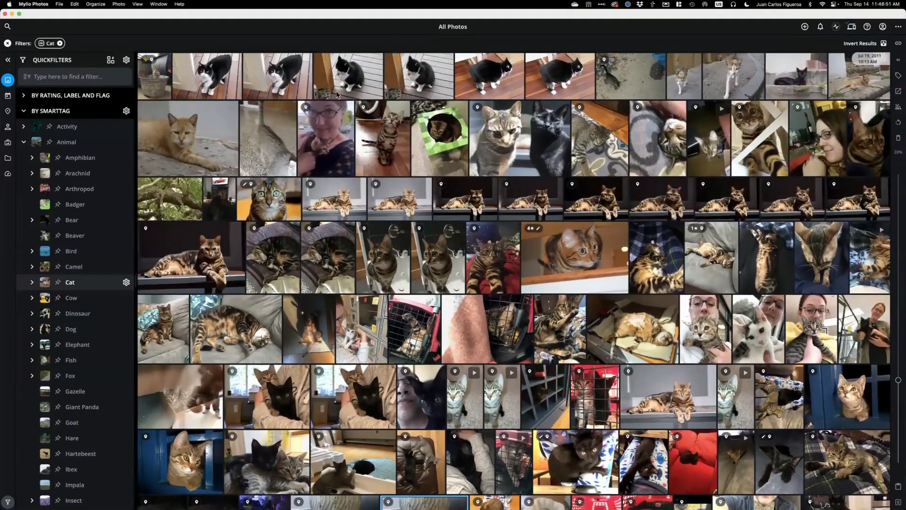
left_click(274, 78)
left_click(208, 267, "super")
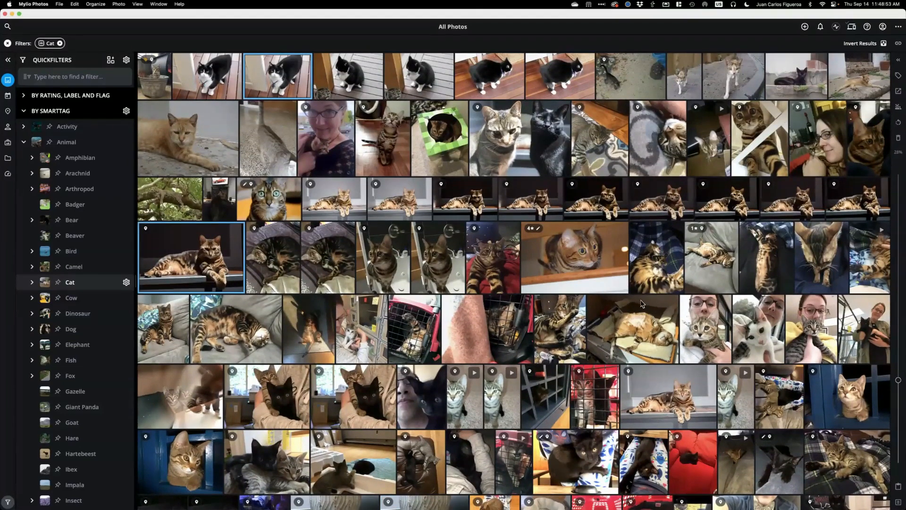
left_click(582, 262, "super")
left_click(687, 394, "super")
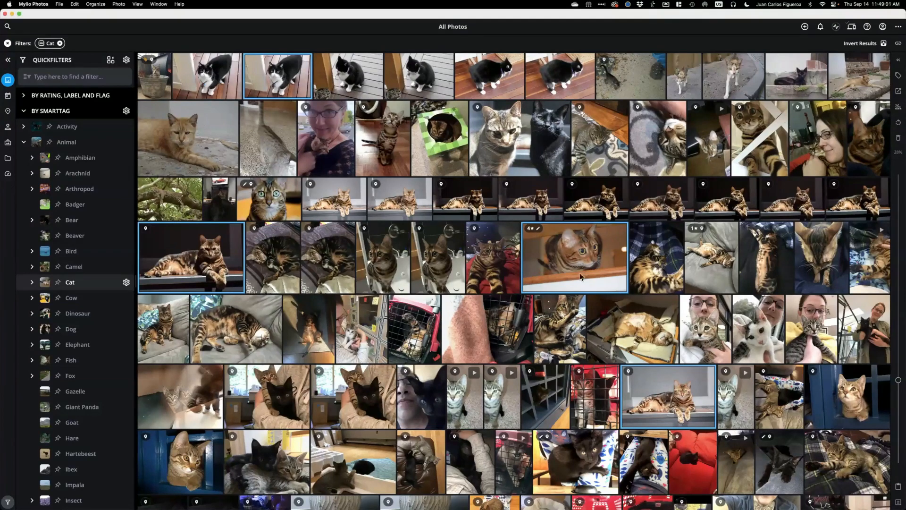
left_click_drag(574, 264, 593, 498)
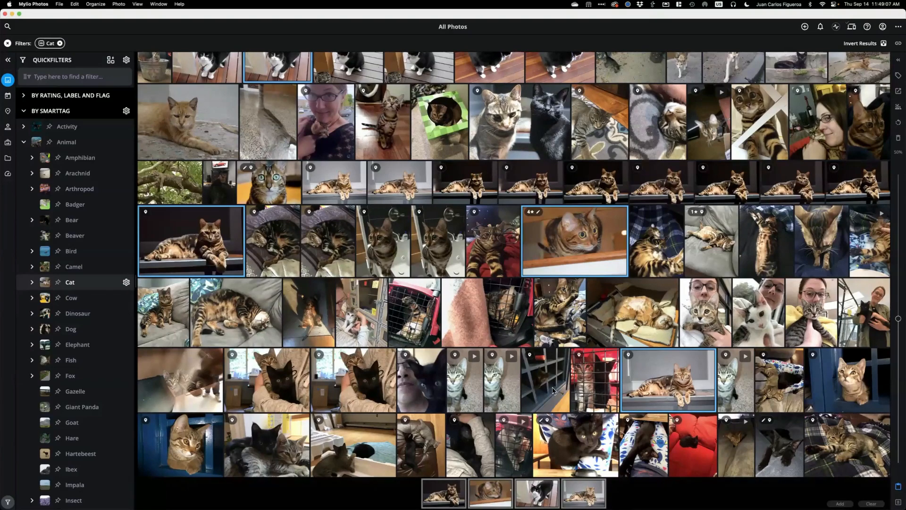
- Add the second kitten-in-a-box photo and the first black cat close-up to the Mylio Clipboard
scroll(553, 388, "down", 5)
scroll(553, 387, "down", 3)
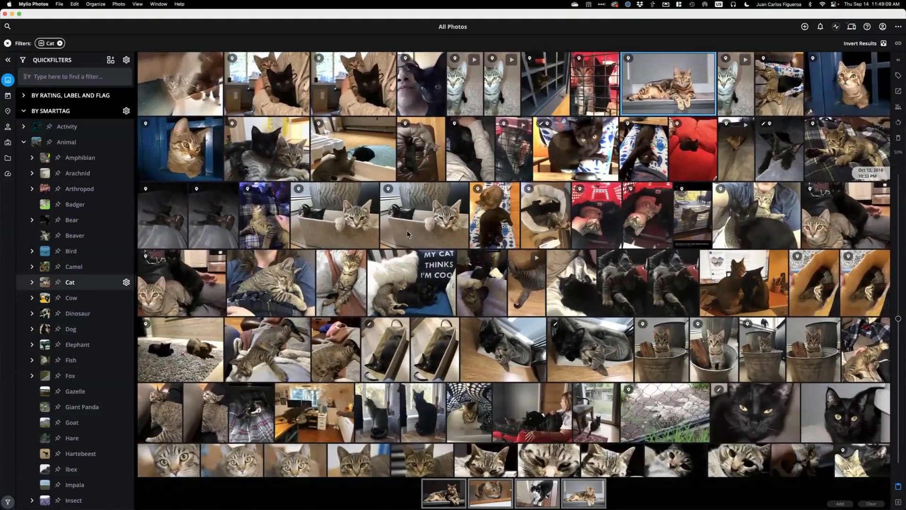
left_click_drag(411, 222, 596, 491)
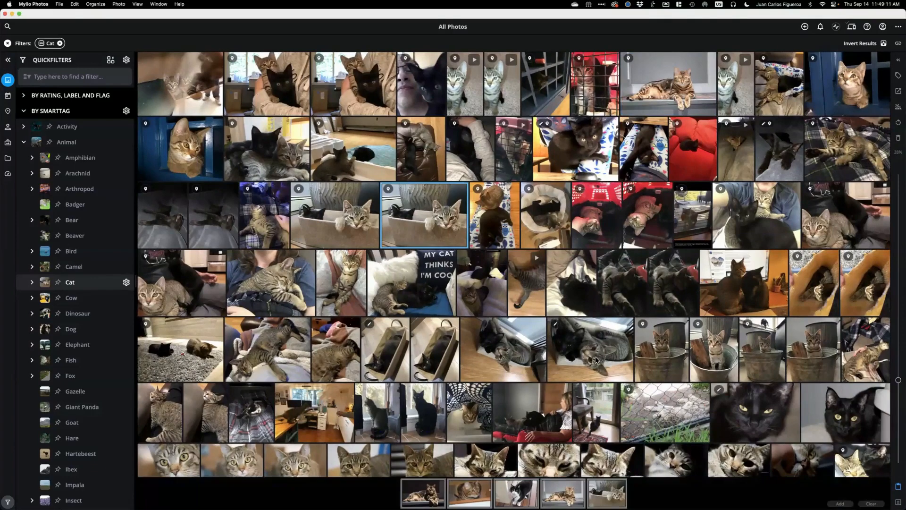
scroll(660, 283, "down", 3)
scroll(723, 193, "down", 4)
left_click_drag(759, 162, 640, 493)
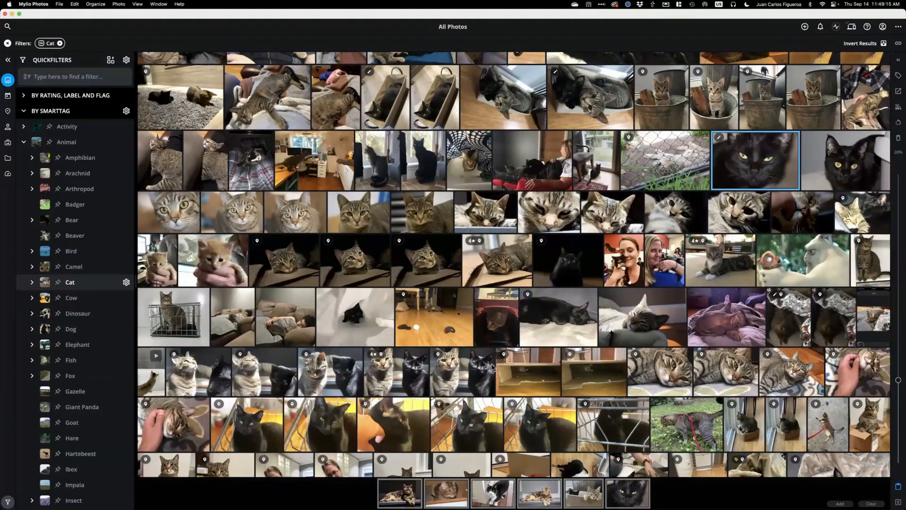
- Add the four-star pair of cats, a tabby on black, a tabby close-up and the white fluffy cat to the Mylio Clipboard
left_click_drag(392, 376, 370, 491)
left_click_drag(365, 269, 325, 491)
scroll(493, 314, "down", 2)
scroll(492, 314, "down", 15)
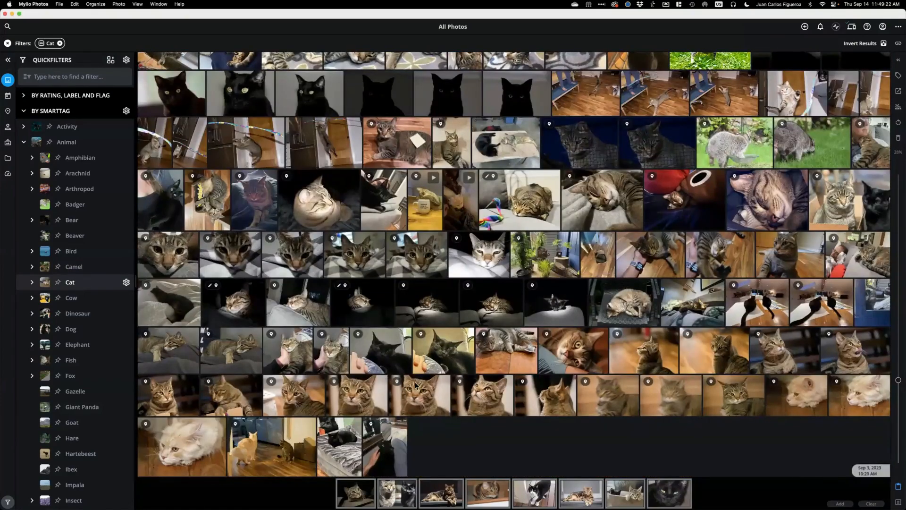
left_click_drag(365, 402, 592, 491)
left_click_drag(223, 455, 286, 499)
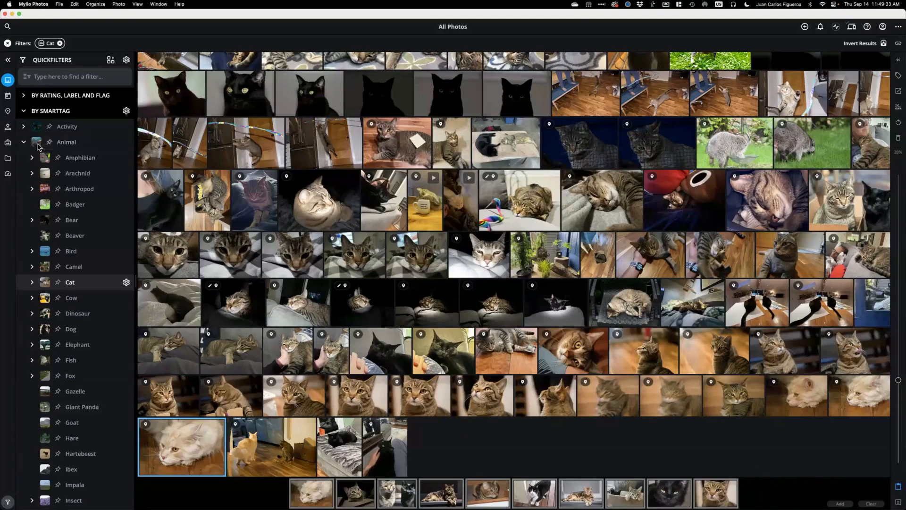
- Create a new album named Kitties in the Albums view and open it
left_click(7, 143)
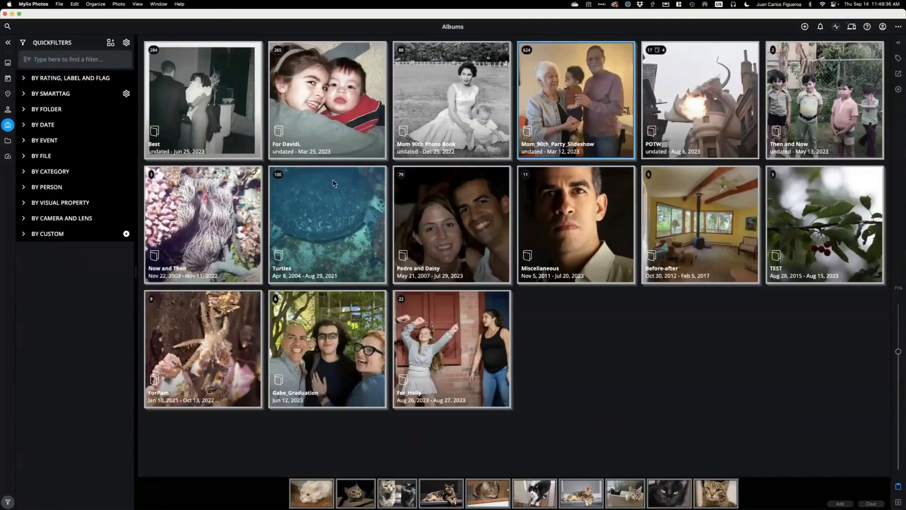
right_click(557, 323)
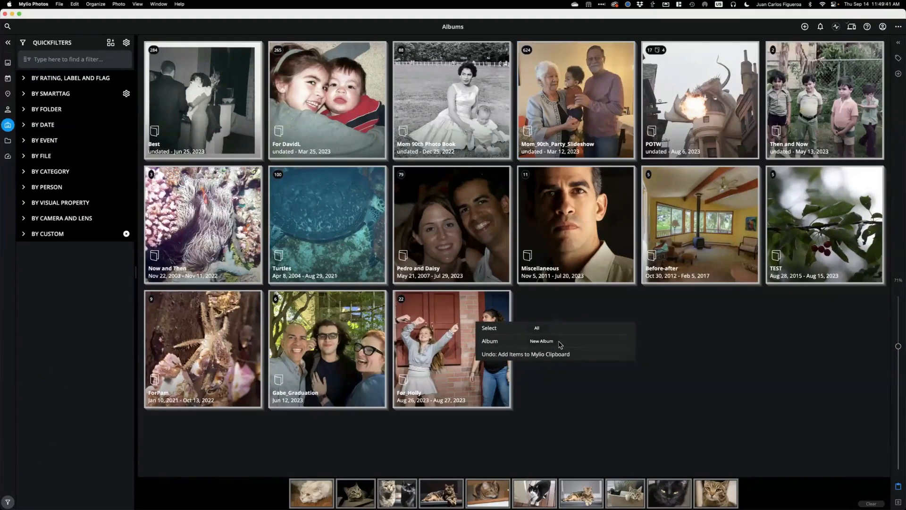
left_click(654, 336)
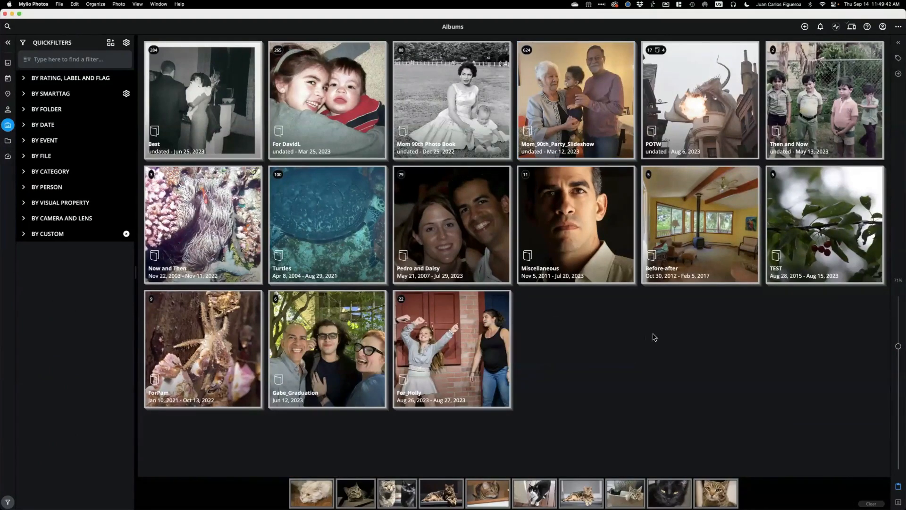
left_click(899, 75)
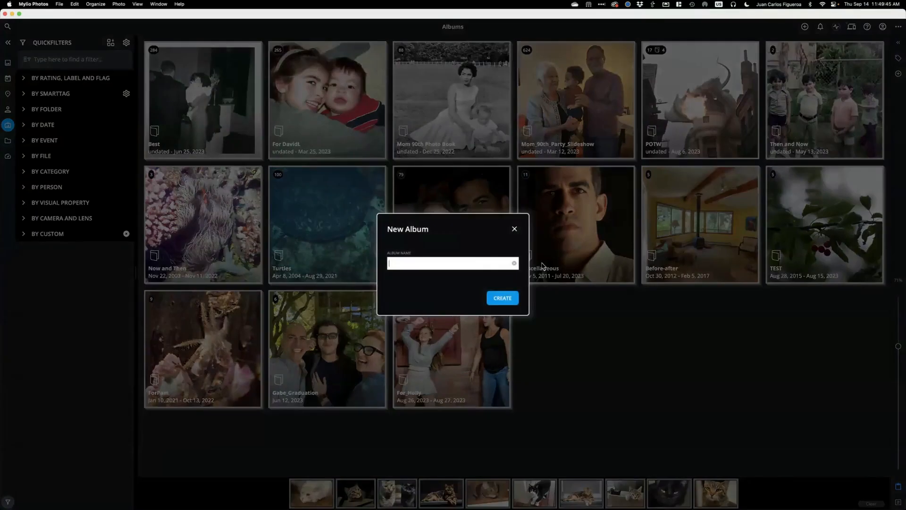
type("Kitties")
left_click(500, 299)
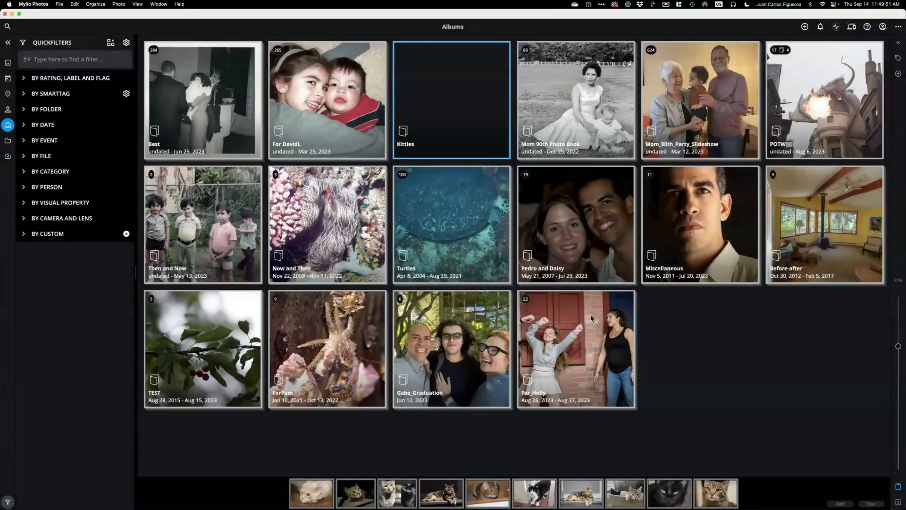
double_click(439, 120)
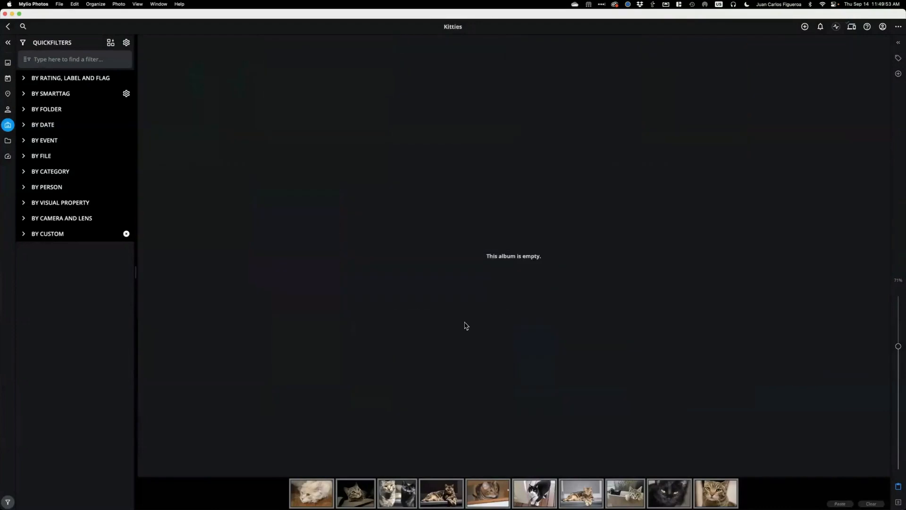
- Add the collected Clipboard photos to the Kitties album and set its sort order to Manual
left_click_drag(484, 489, 469, 283)
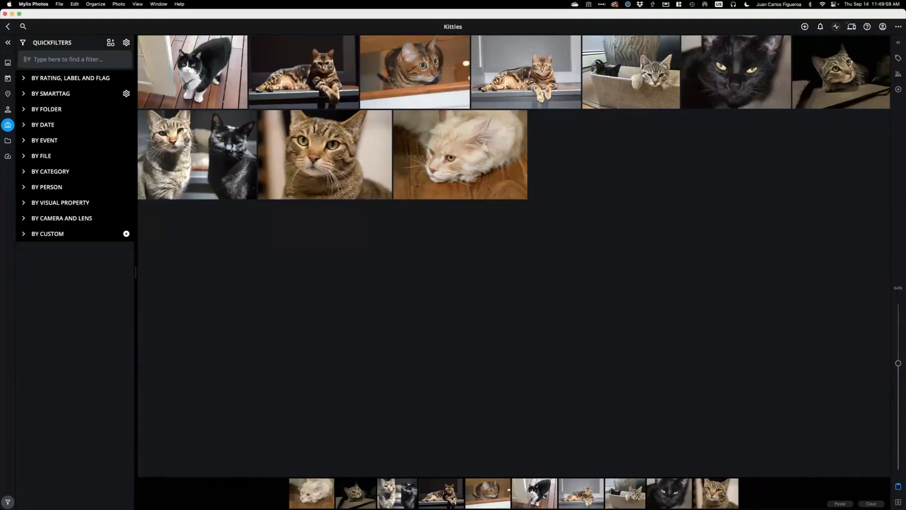
left_click(899, 27)
left_click(898, 27)
left_click(898, 27)
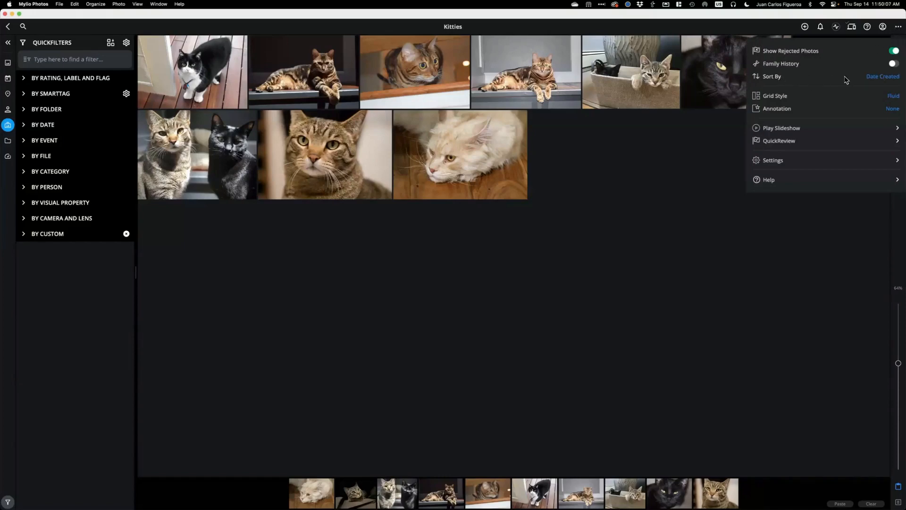
left_click(784, 80)
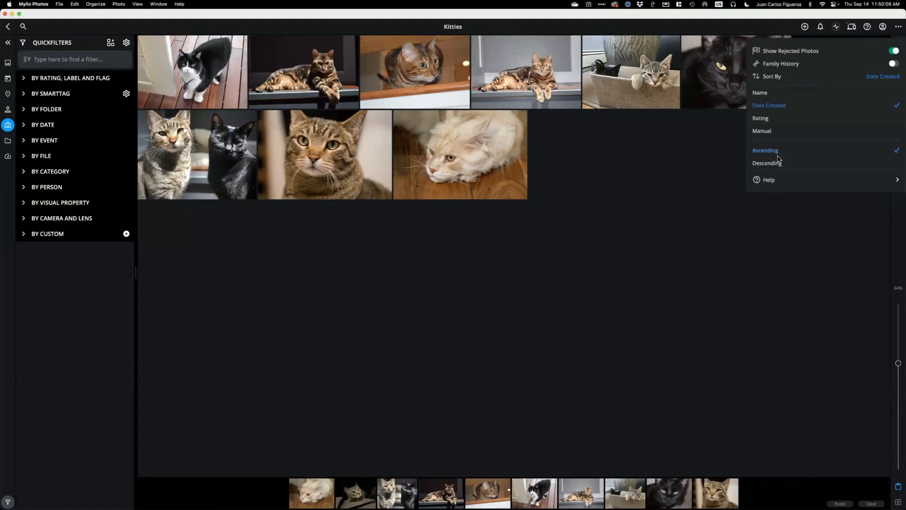
left_click(763, 132)
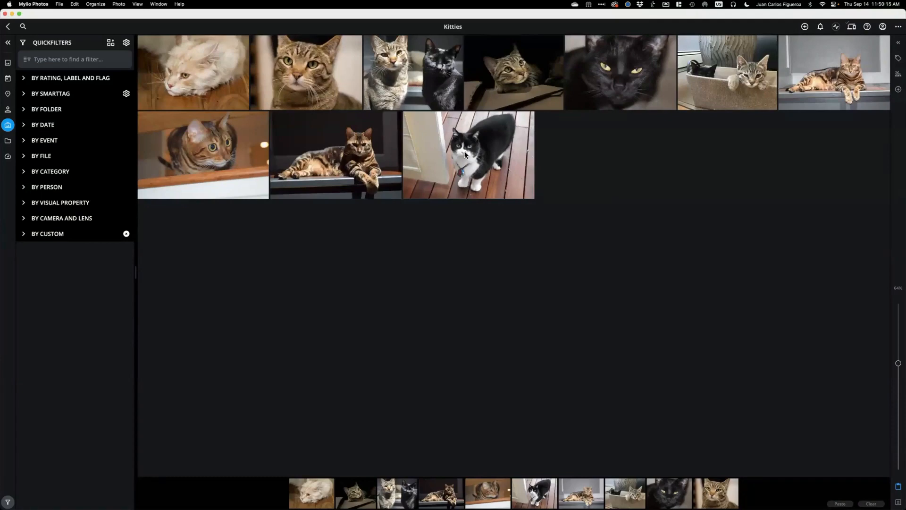
- Rearrange the Kitties album with the black-and-white cat first, the kittens in a box second and the light-background reclining Bengal last
left_click_drag(444, 162, 555, 155)
left_click_drag(433, 68, 276, 156)
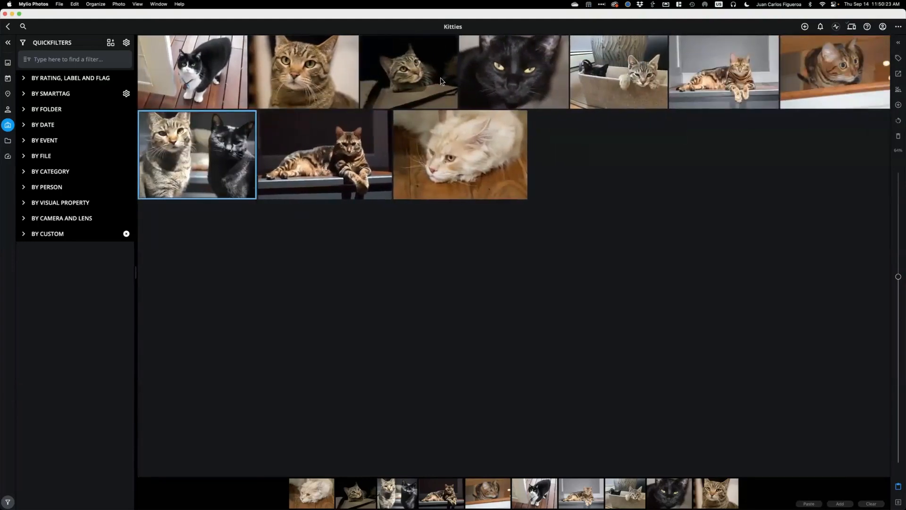
left_click_drag(418, 80, 660, 79)
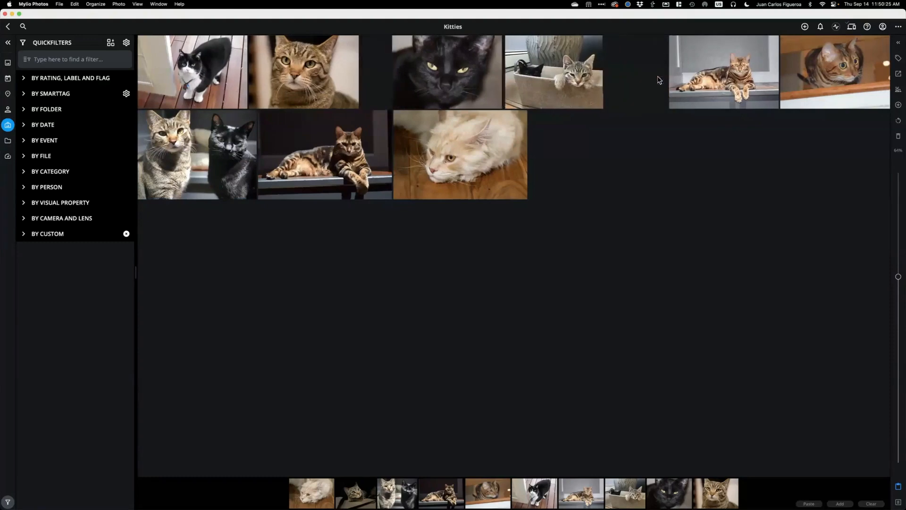
left_click_drag(543, 77, 252, 77)
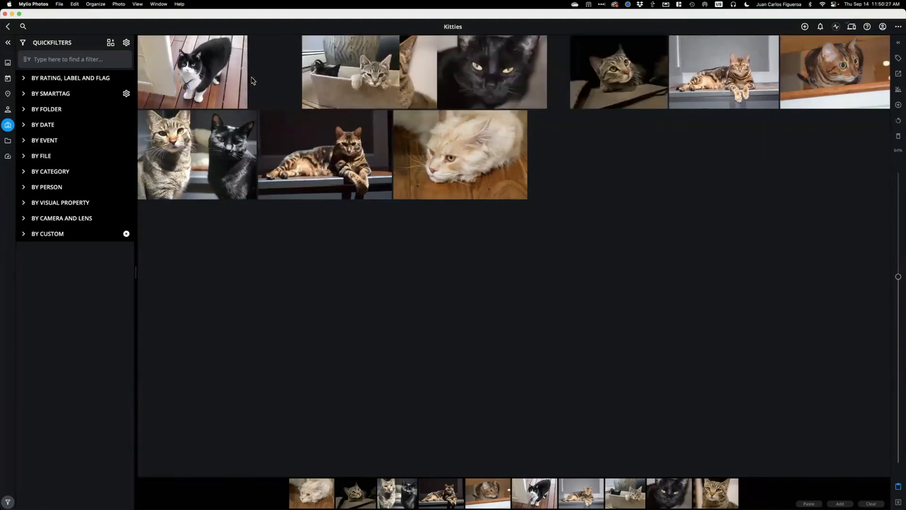
left_click_drag(746, 81, 583, 149)
left_click(637, 164)
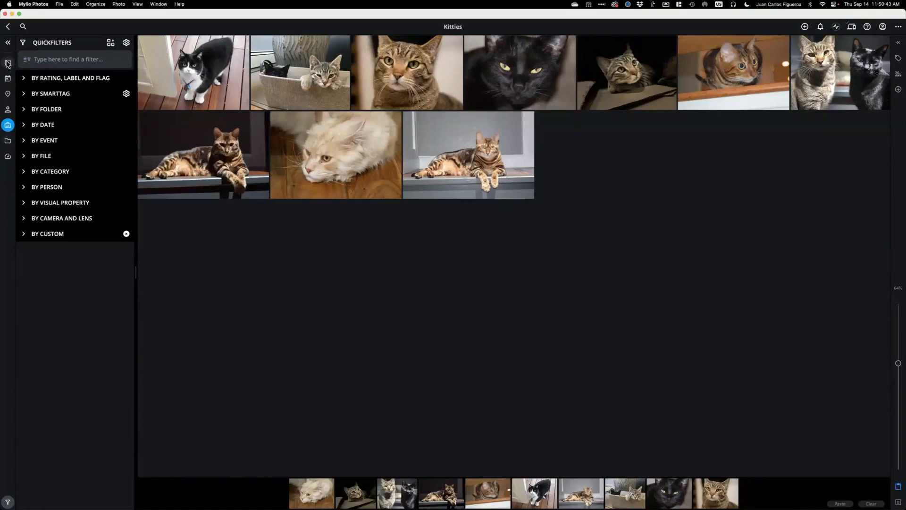
- Review the available sort options for the Kitties album without changing the order
left_click(897, 29)
left_click(783, 78)
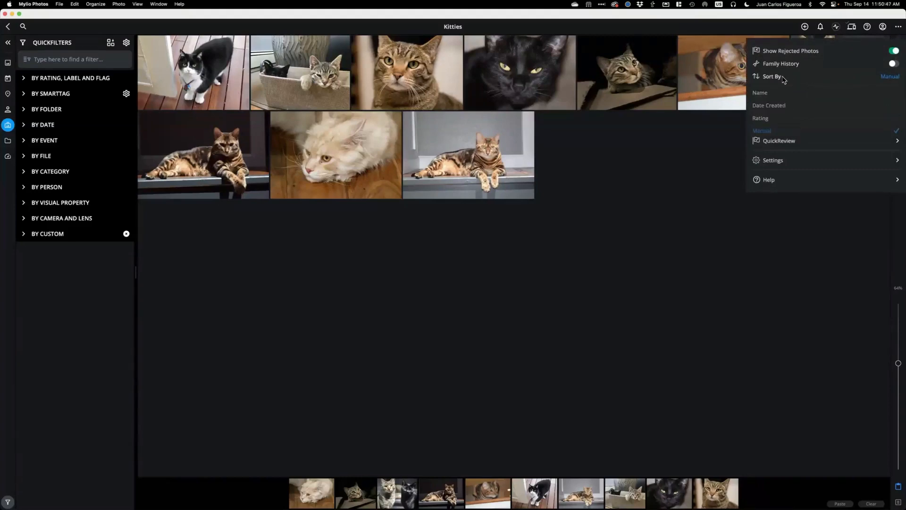
left_click(668, 148)
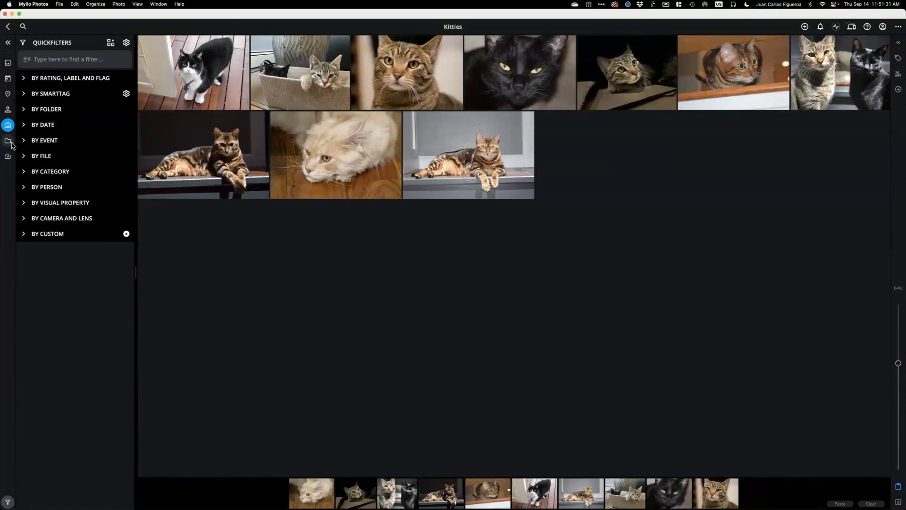
left_click(8, 157)
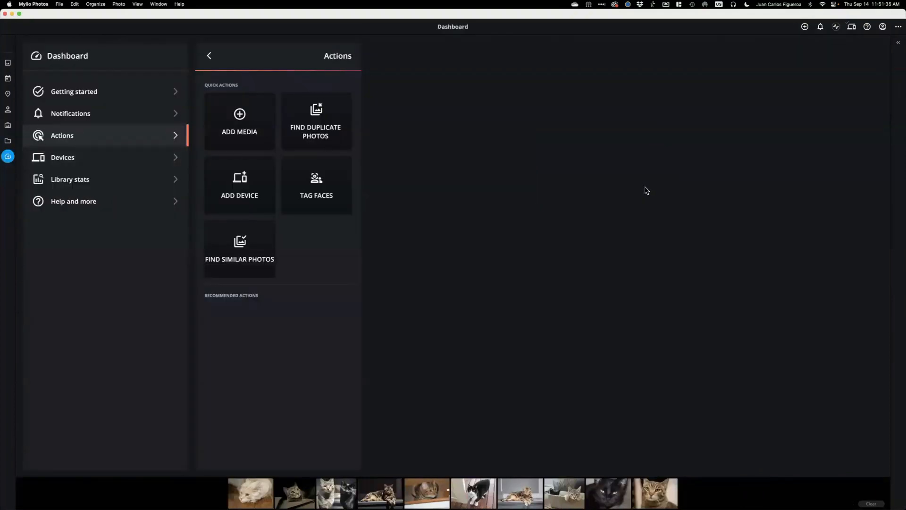
left_click(59, 158)
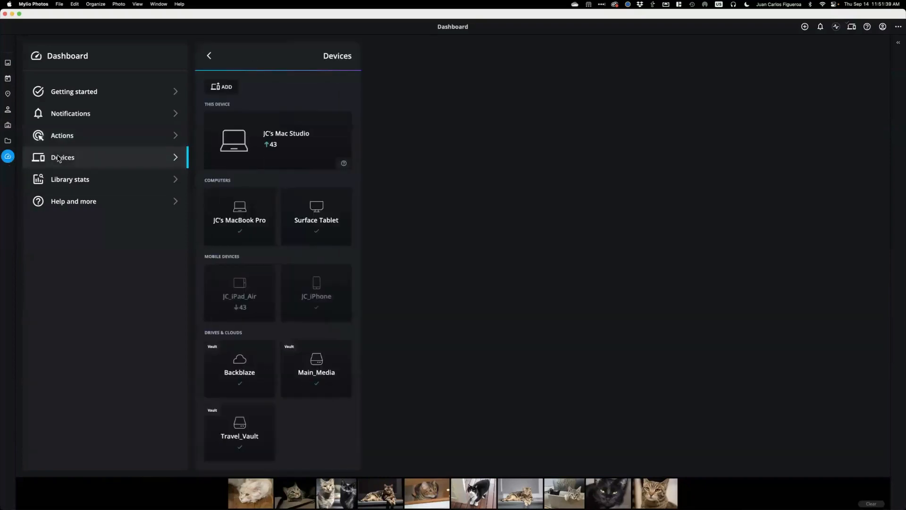
left_click(227, 89)
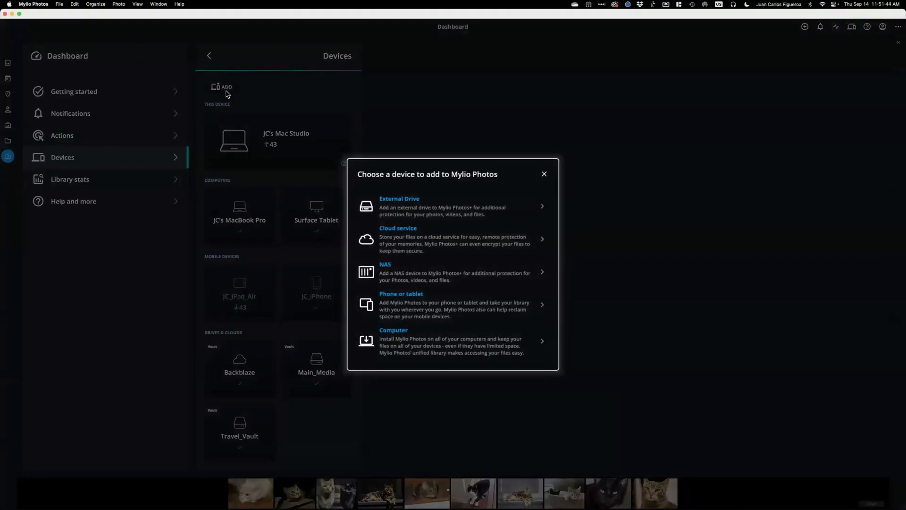
left_click(402, 234)
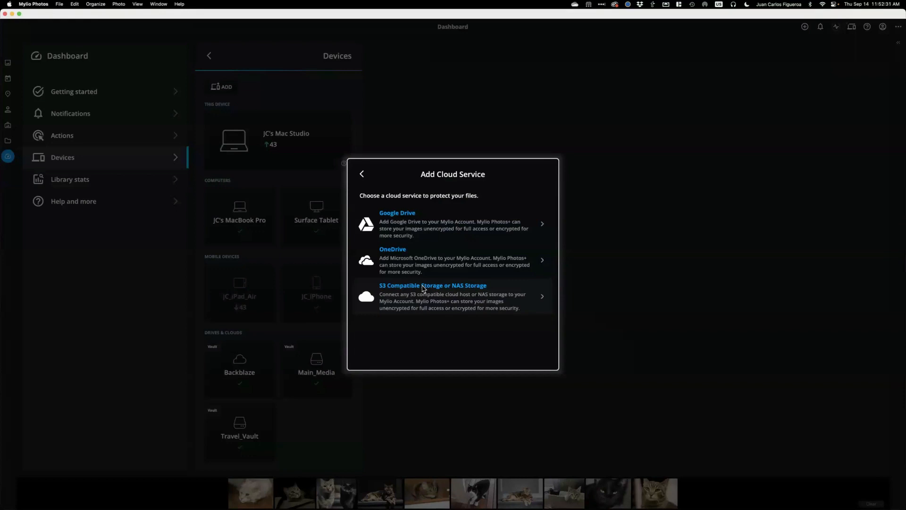
left_click(362, 173)
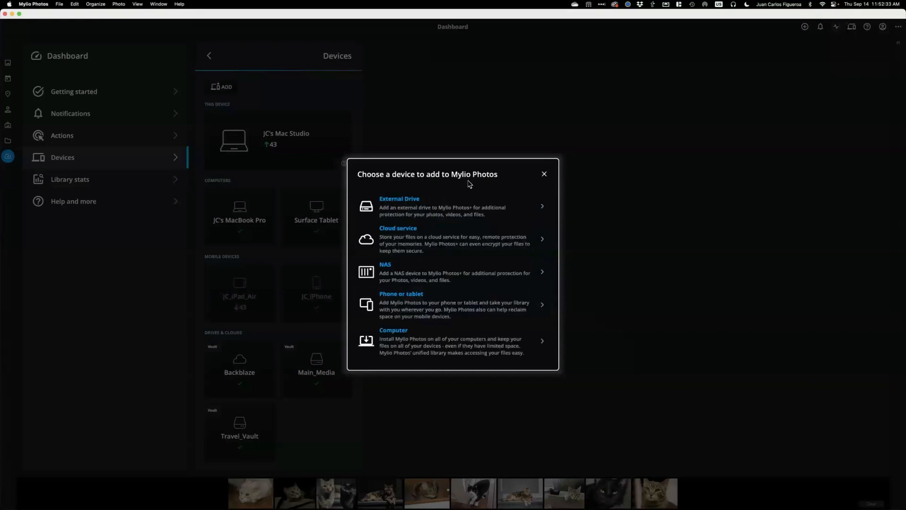
left_click(544, 174)
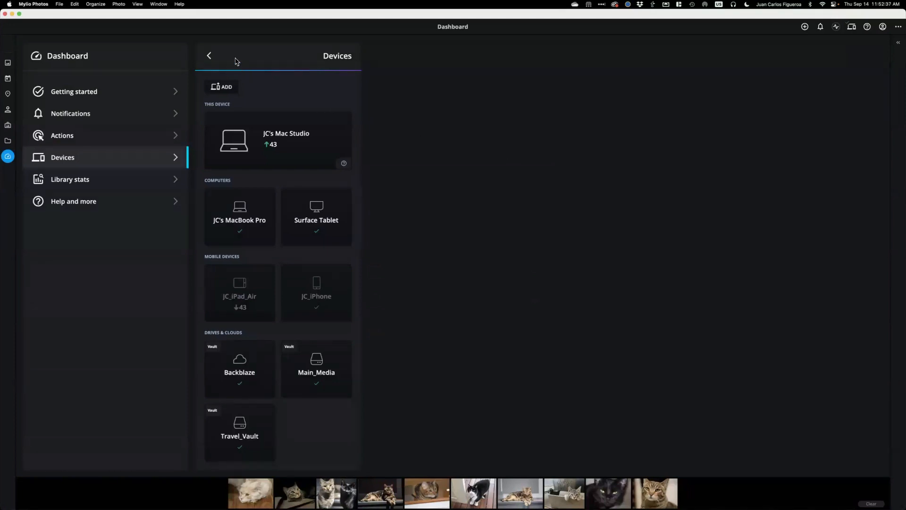
- Clear the Mylio Clipboard and open the online How to Guide in the browser
left_click(873, 503)
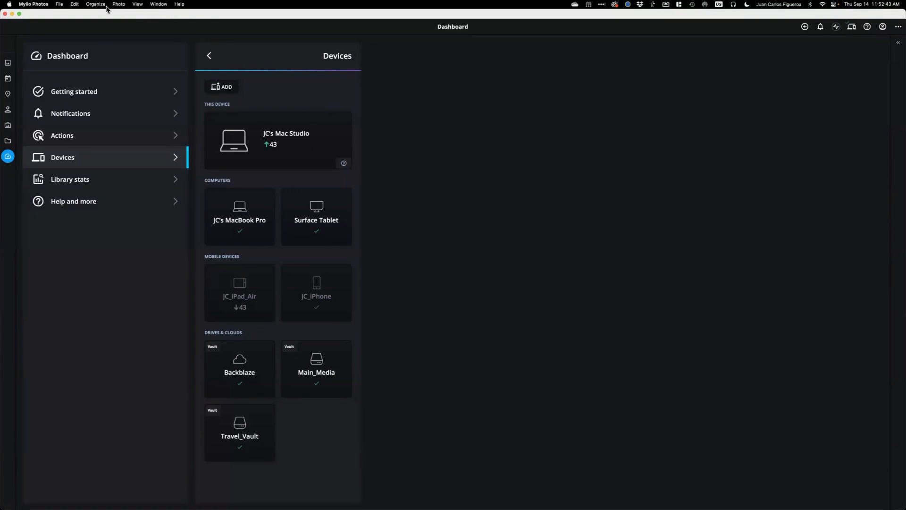
left_click(180, 5)
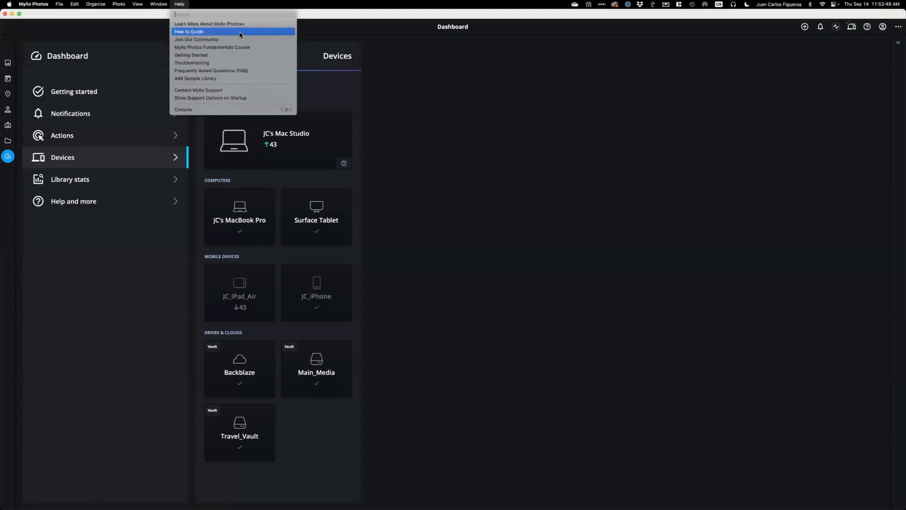
left_click(209, 33)
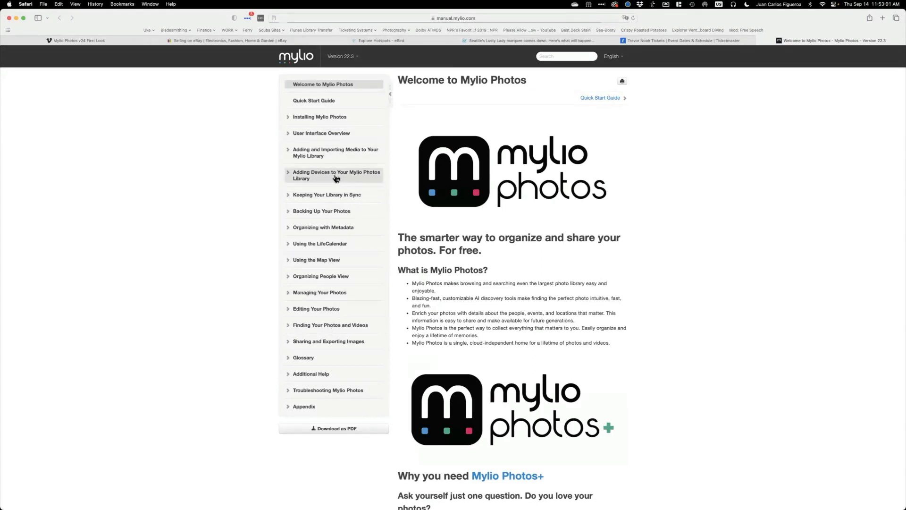
- Open the manual's Using Backblaze B2 with Mylio Photos+ page under the S3 compatible cloud service topics and look through it
left_click(289, 174)
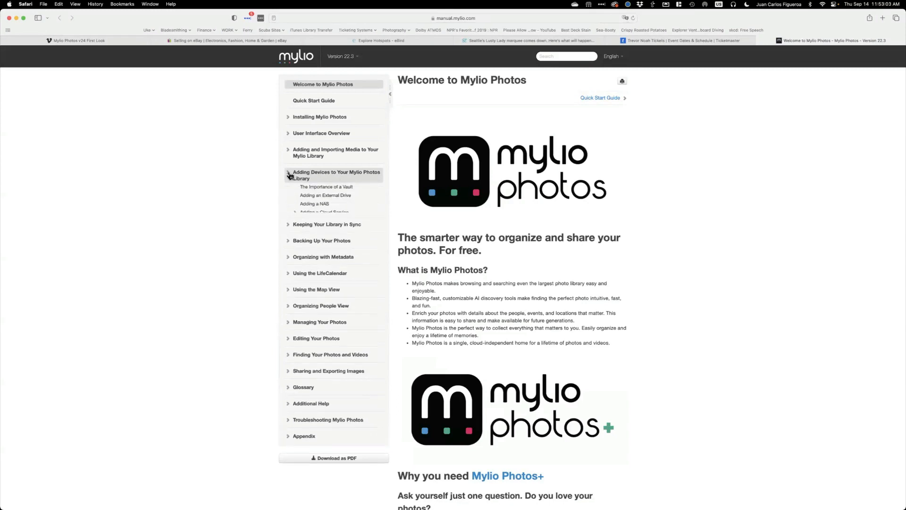
left_click(295, 213)
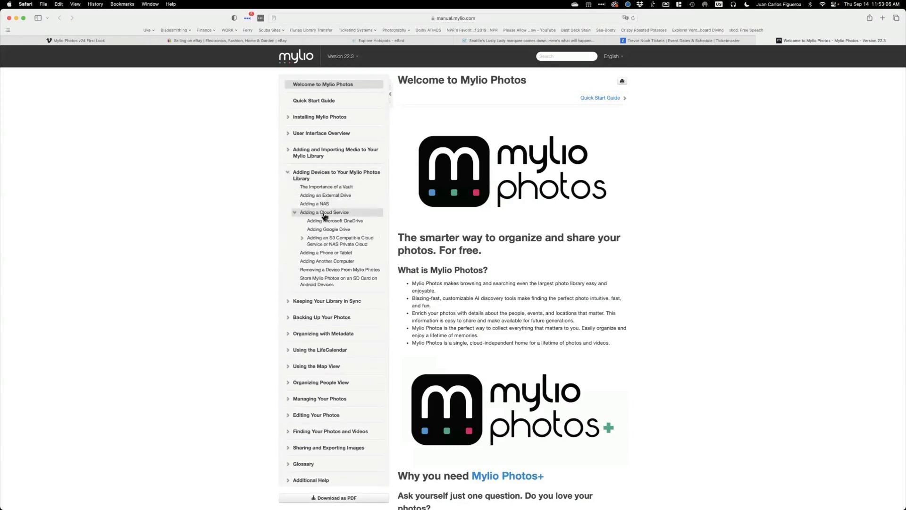
left_click(303, 241)
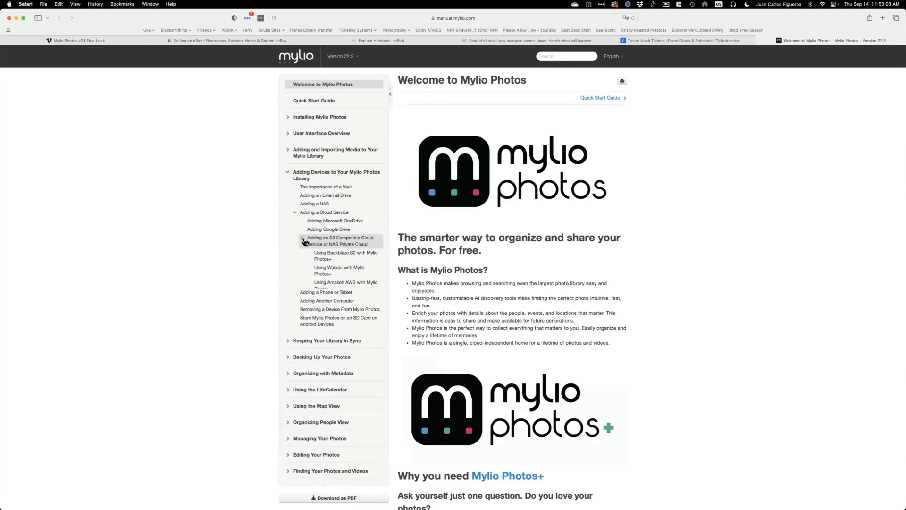
left_click(347, 256)
scroll(547, 191, "down", 3)
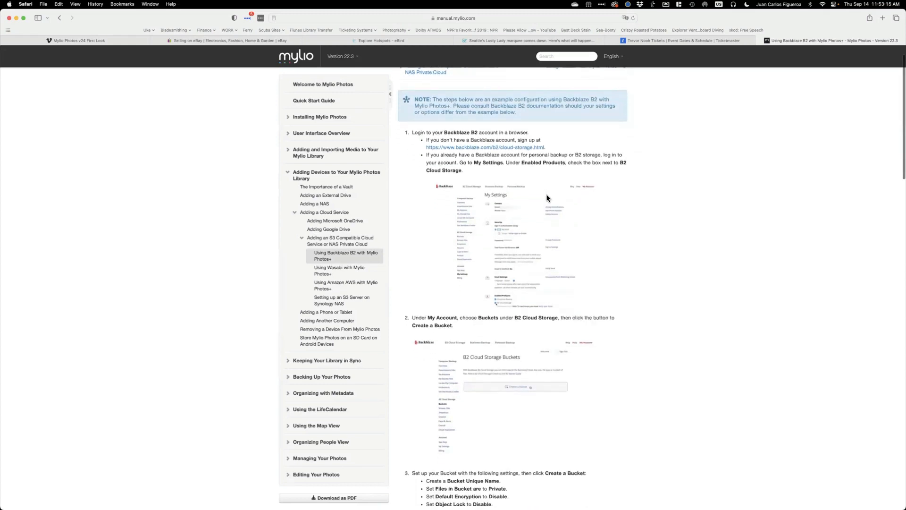
scroll(548, 197, "up", 3)
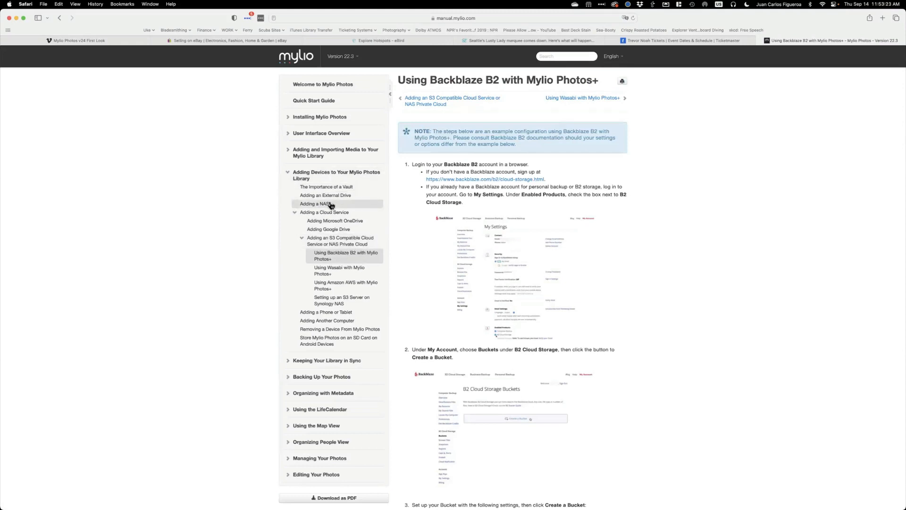
scroll(330, 205, "down", 5)
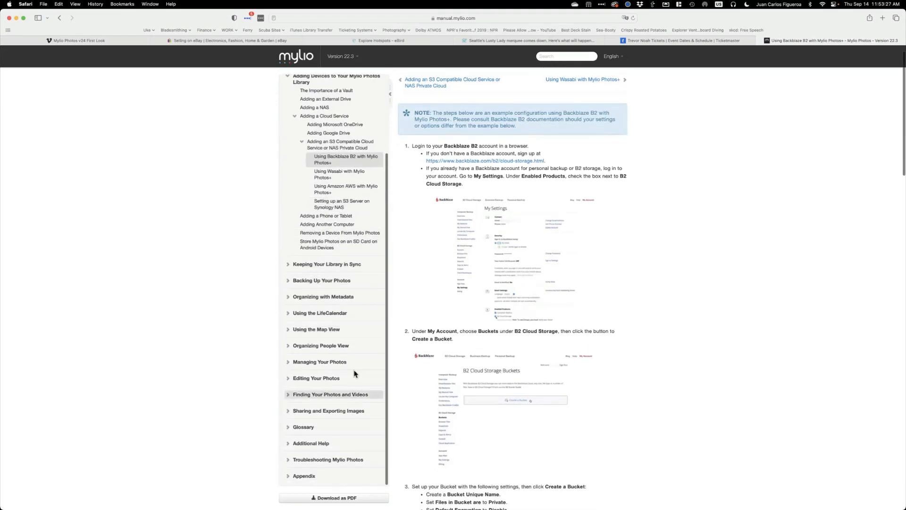
scroll(379, 224, "up", 5)
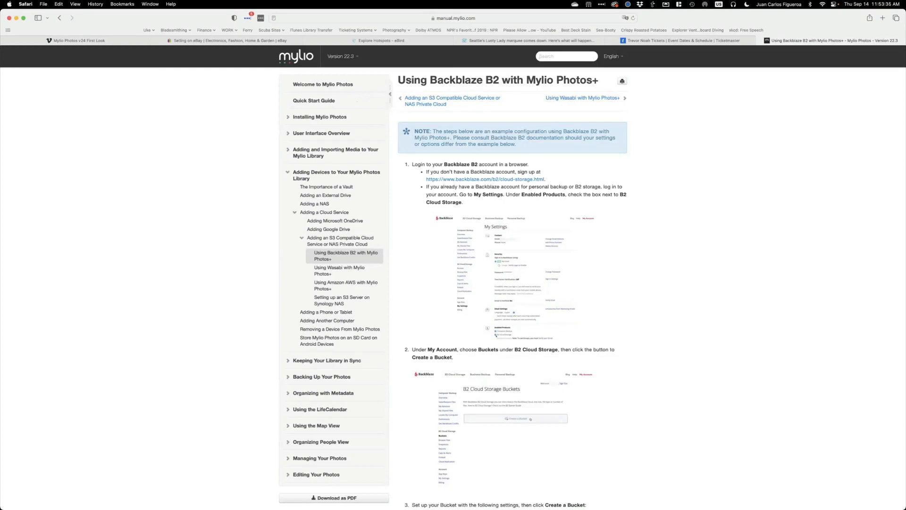
- Return to Mylio Photos, open the Mylio Photos Community website from its help resources and explore the community feed
key("super+Tab")
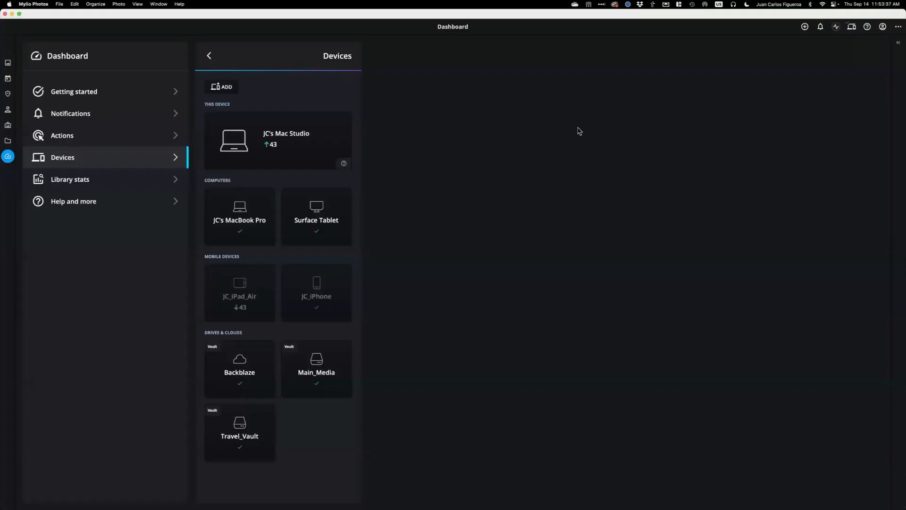
left_click(180, 4)
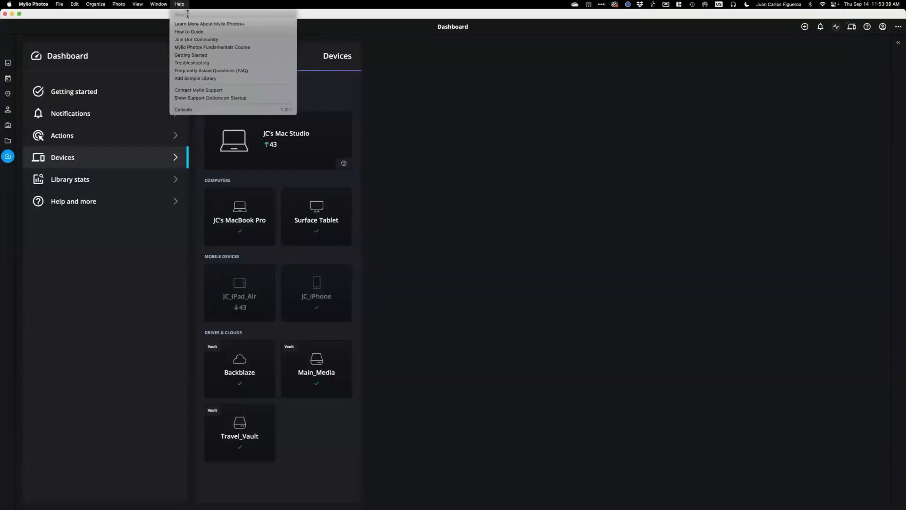
left_click(219, 40)
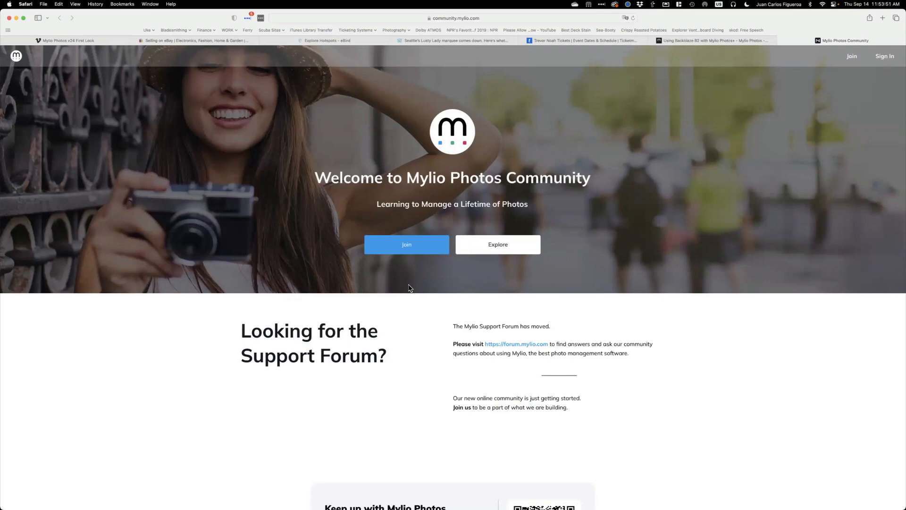
left_click(488, 247)
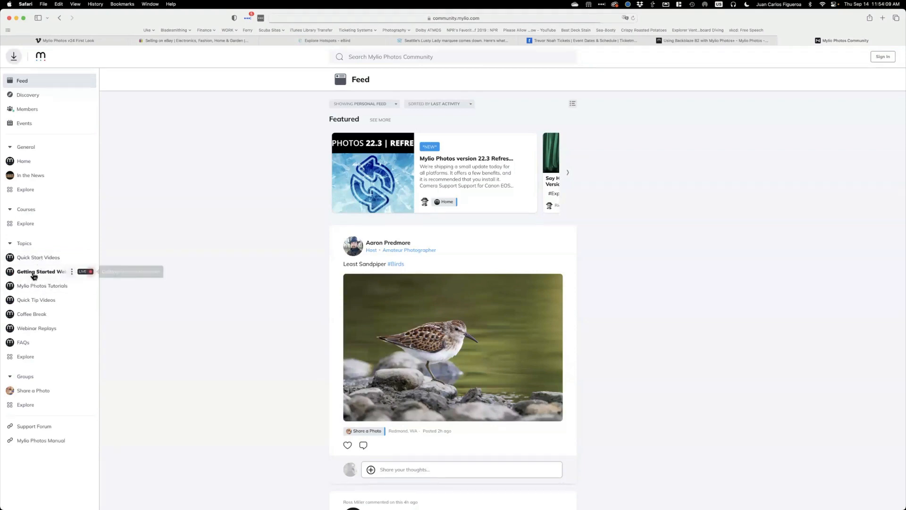
- Open the Getting Started Webinars topic and look through its recording page and suggested next steps
left_click(35, 272)
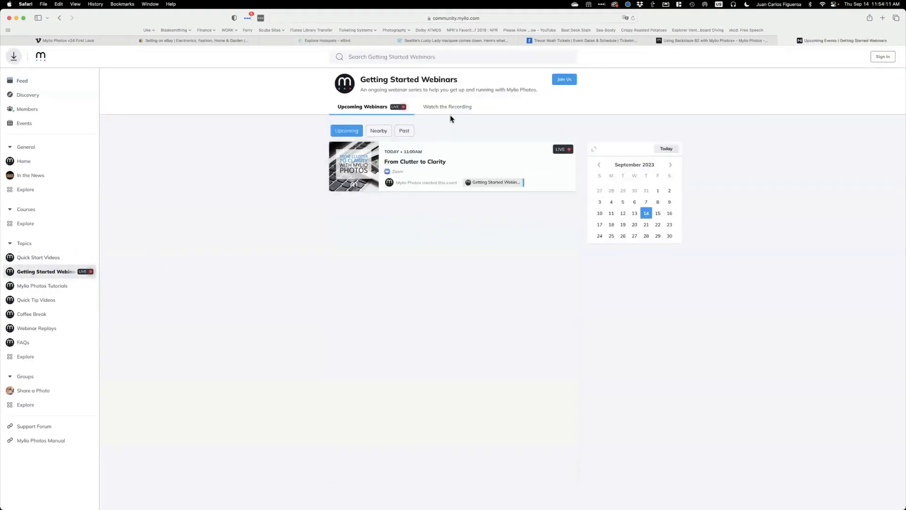
left_click(451, 113)
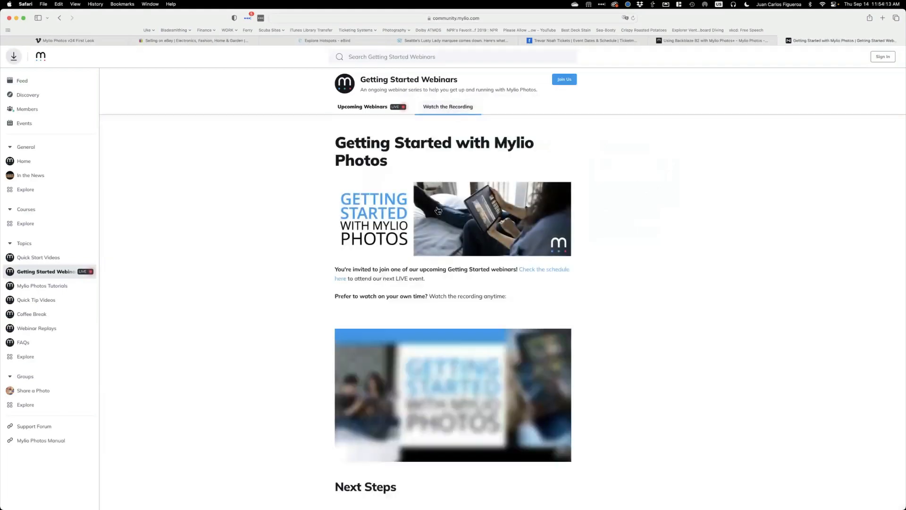
scroll(446, 250, "down", 7)
scroll(446, 246, "up", 5)
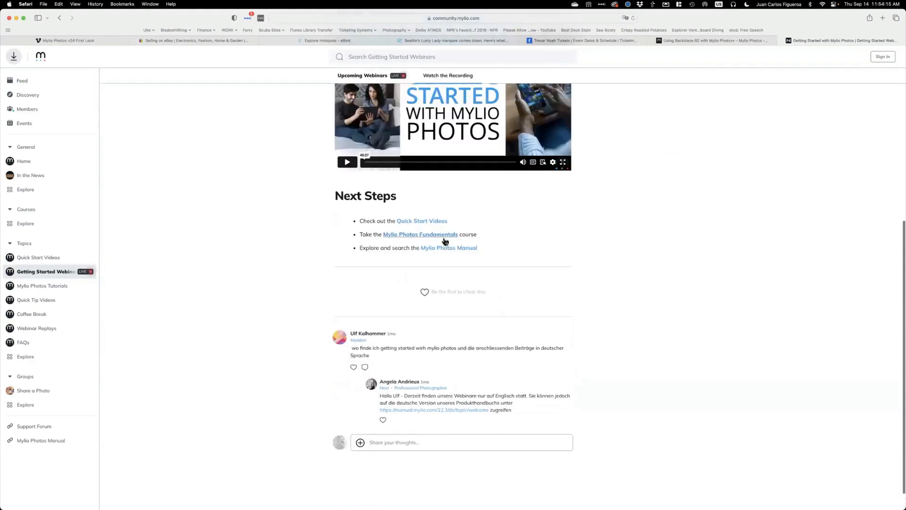
- View the community's upcoming Coffee Break events and its list of courses
left_click(45, 314)
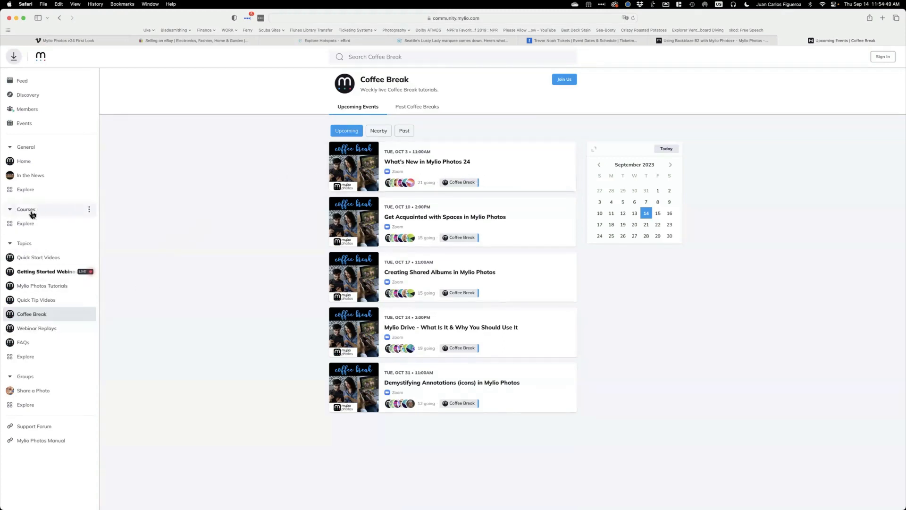
left_click(53, 210)
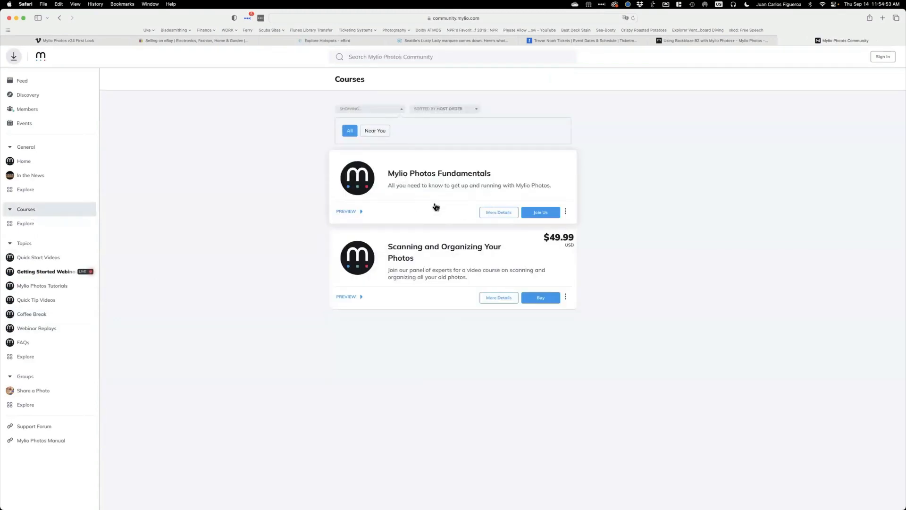
- Open the details of the Mylio Photos Fundamentals course and look through its description and lesson contents
left_click(503, 214)
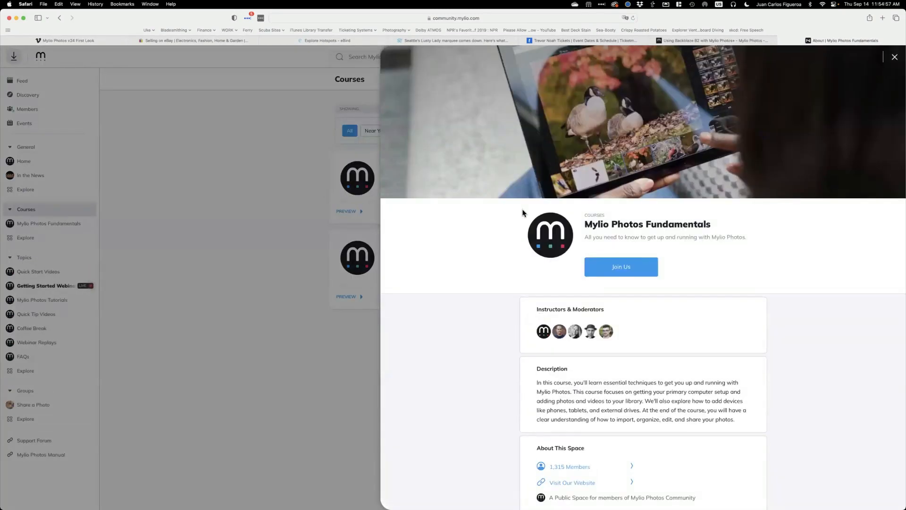
scroll(522, 213, "down", 10)
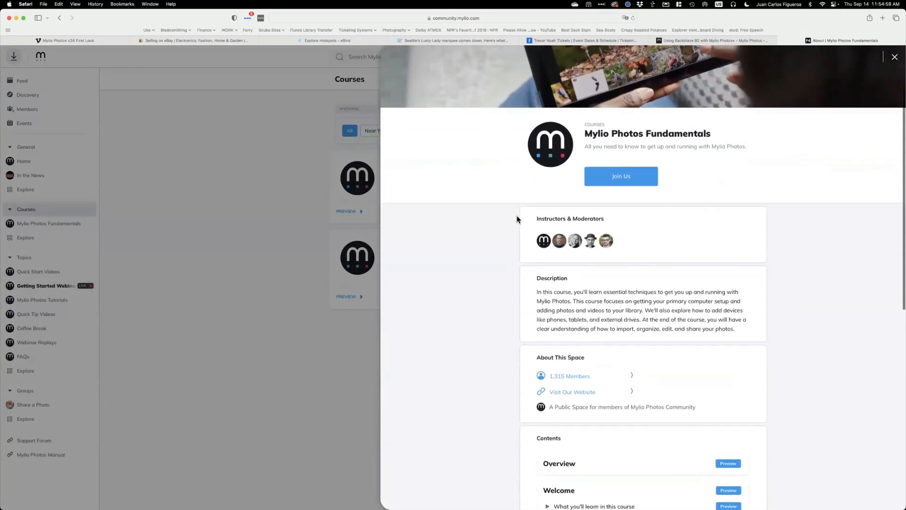
scroll(518, 219, "down", 3)
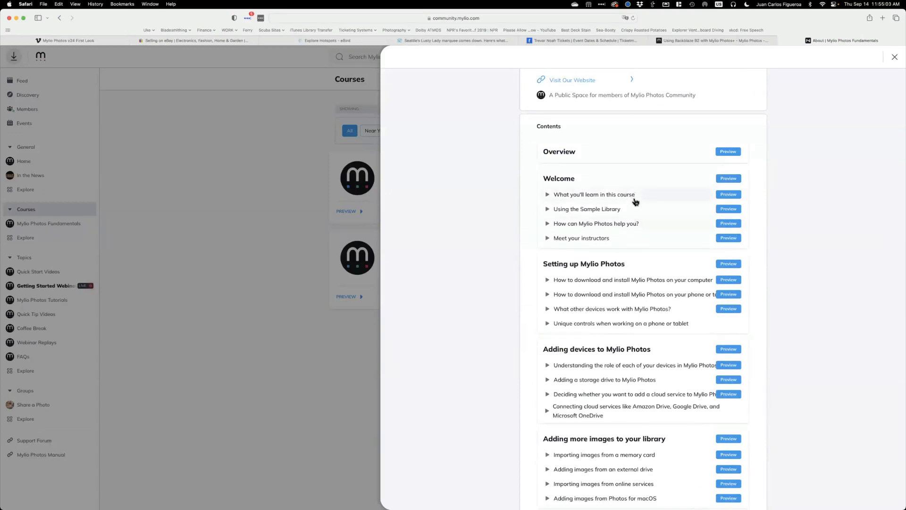
scroll(638, 230, "down", 1)
scroll(640, 233, "down", 2)
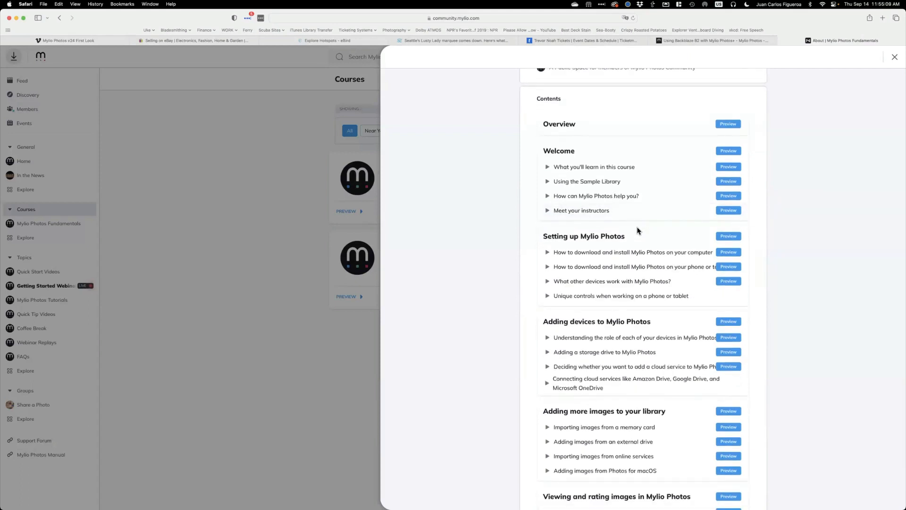
scroll(638, 231, "down", 8)
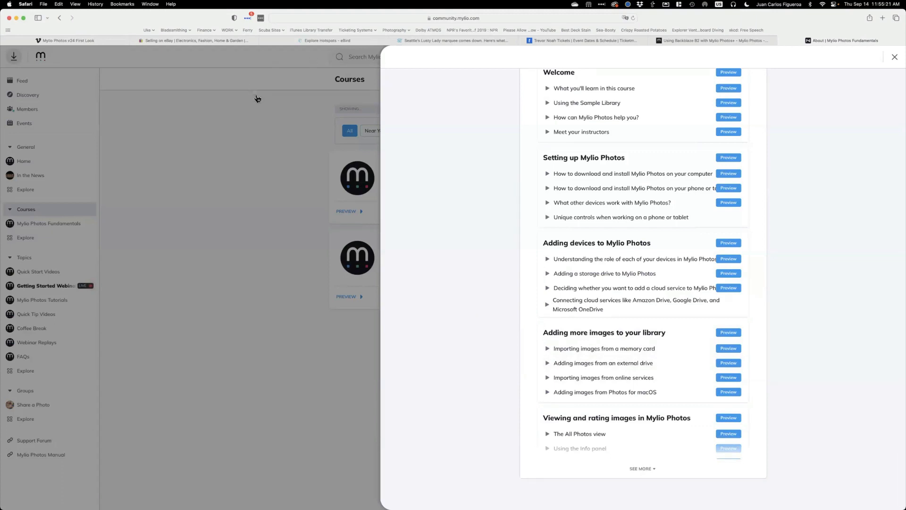
- Switch back to Mylio Photos, view the Contact Mylio Support dialog from its help resources and close it without sending anything
key("super+Tab")
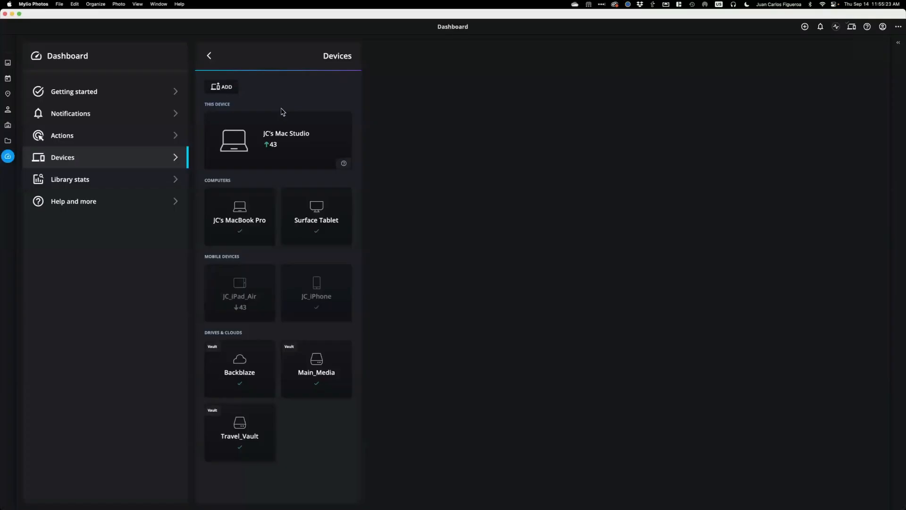
left_click(181, 4)
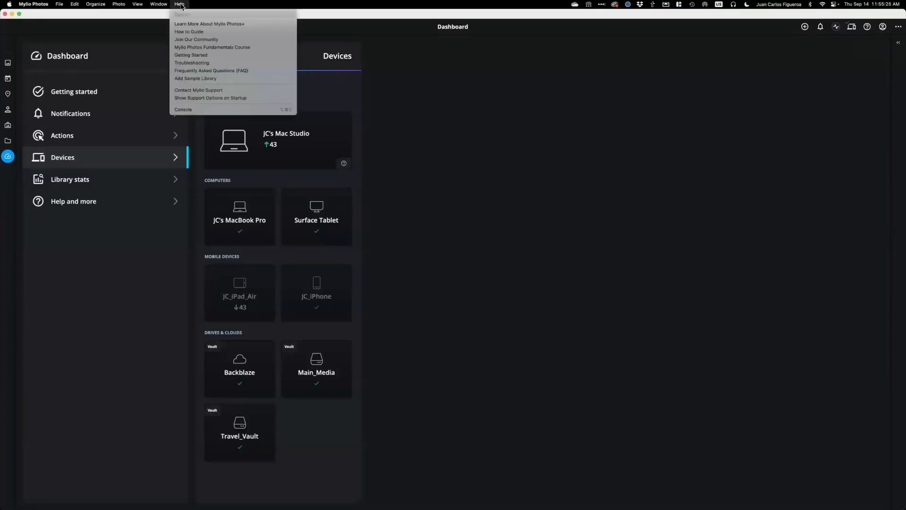
left_click(200, 92)
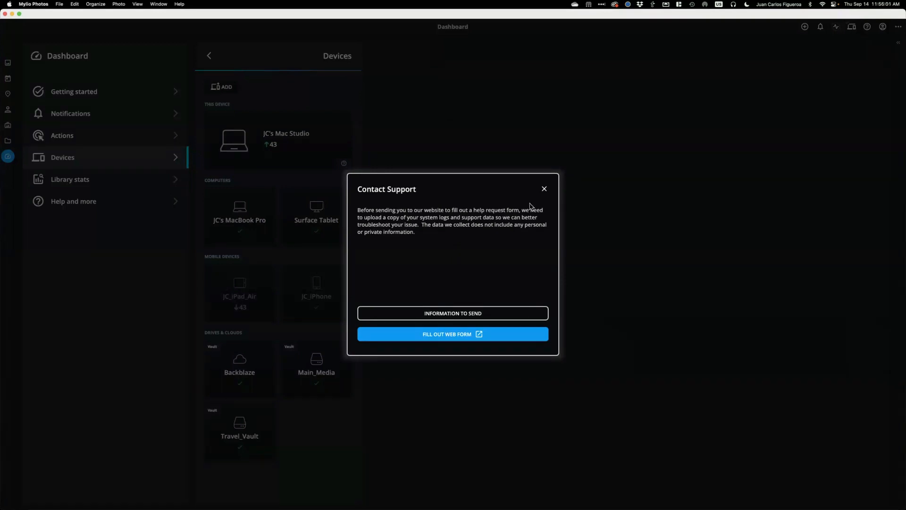
left_click(546, 190)
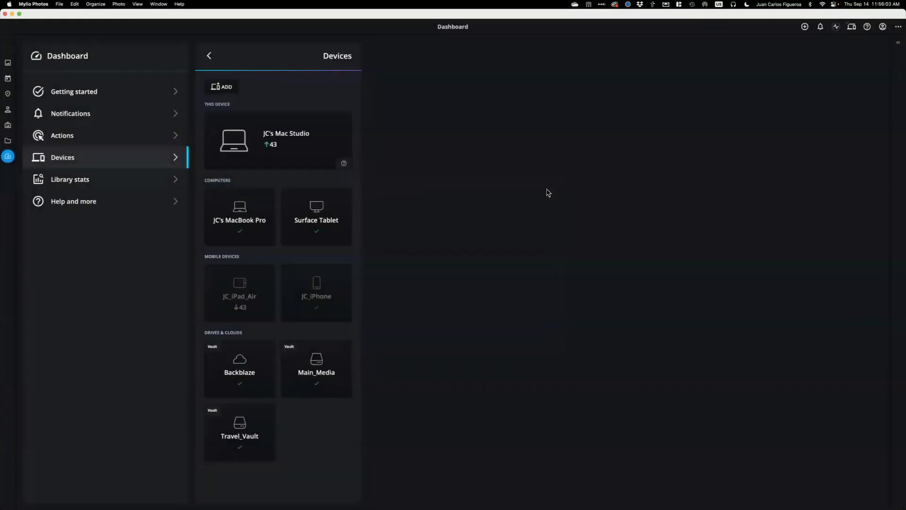